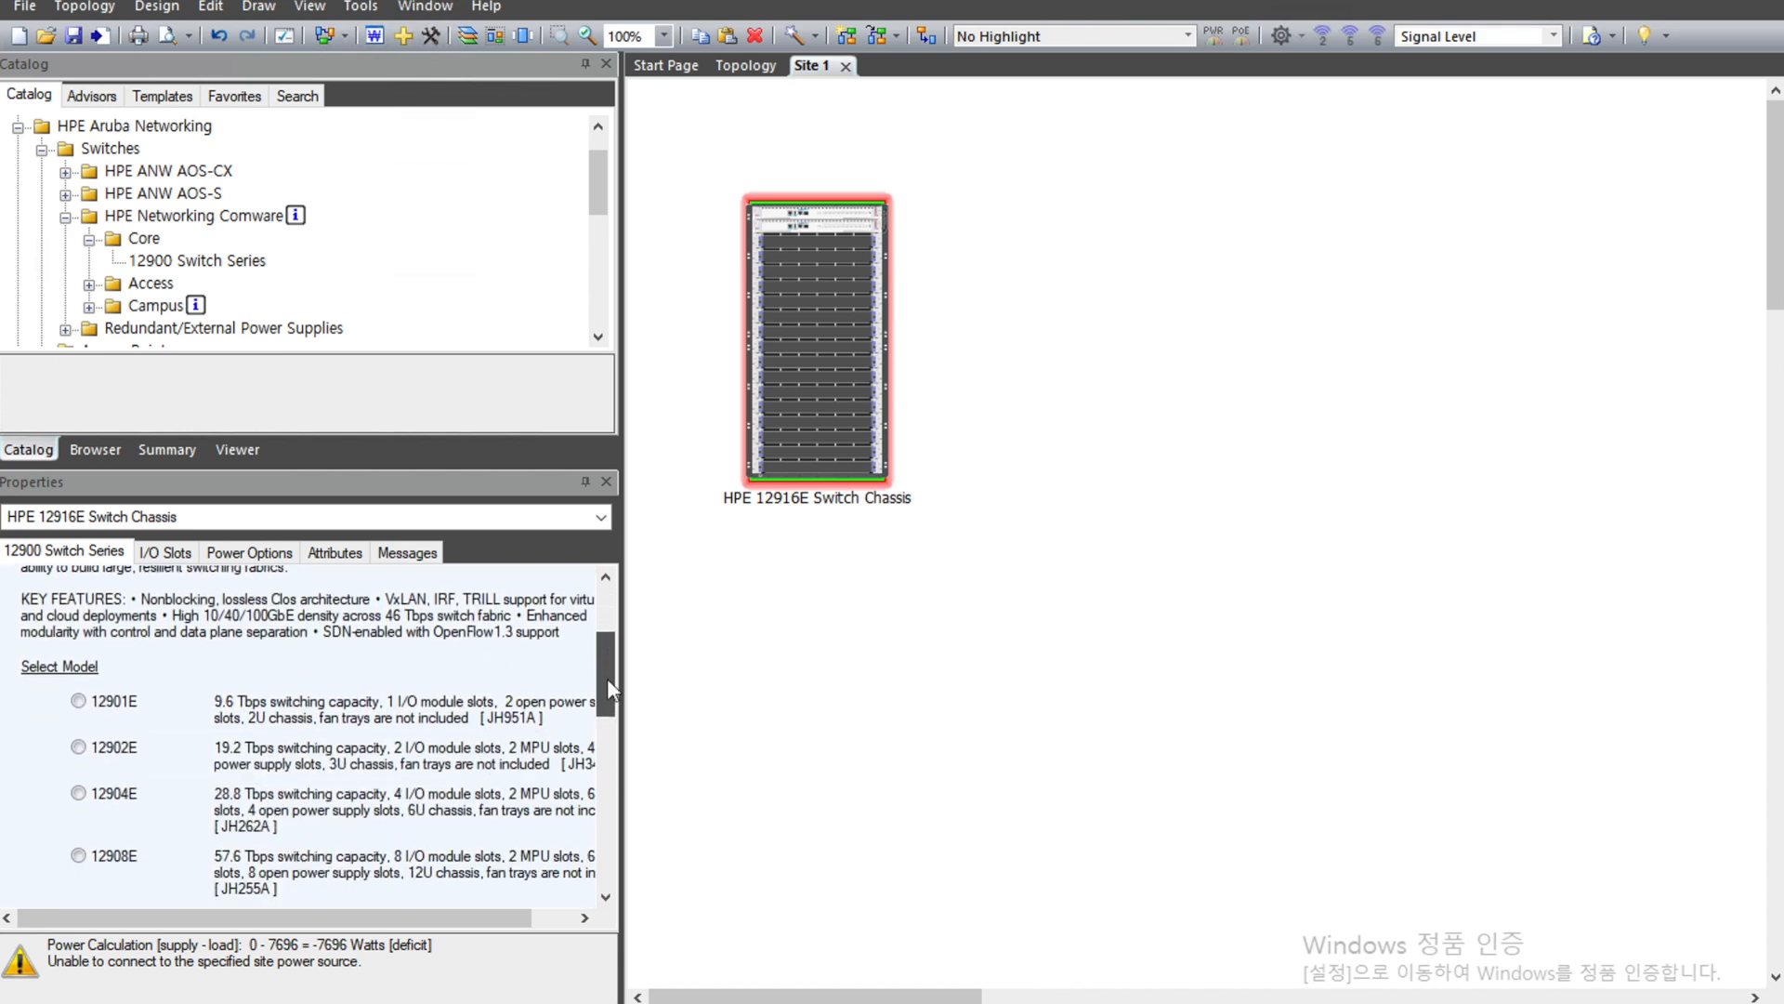
# Reposition the HPE 12916E Switch Chassis in the site and review its model choices, fabric module options and I/O slots.
pyautogui.moveTo(610, 683); pyautogui.dragTo(606, 678)
pyautogui.moveTo(870, 369); pyautogui.dragTo(914, 403)
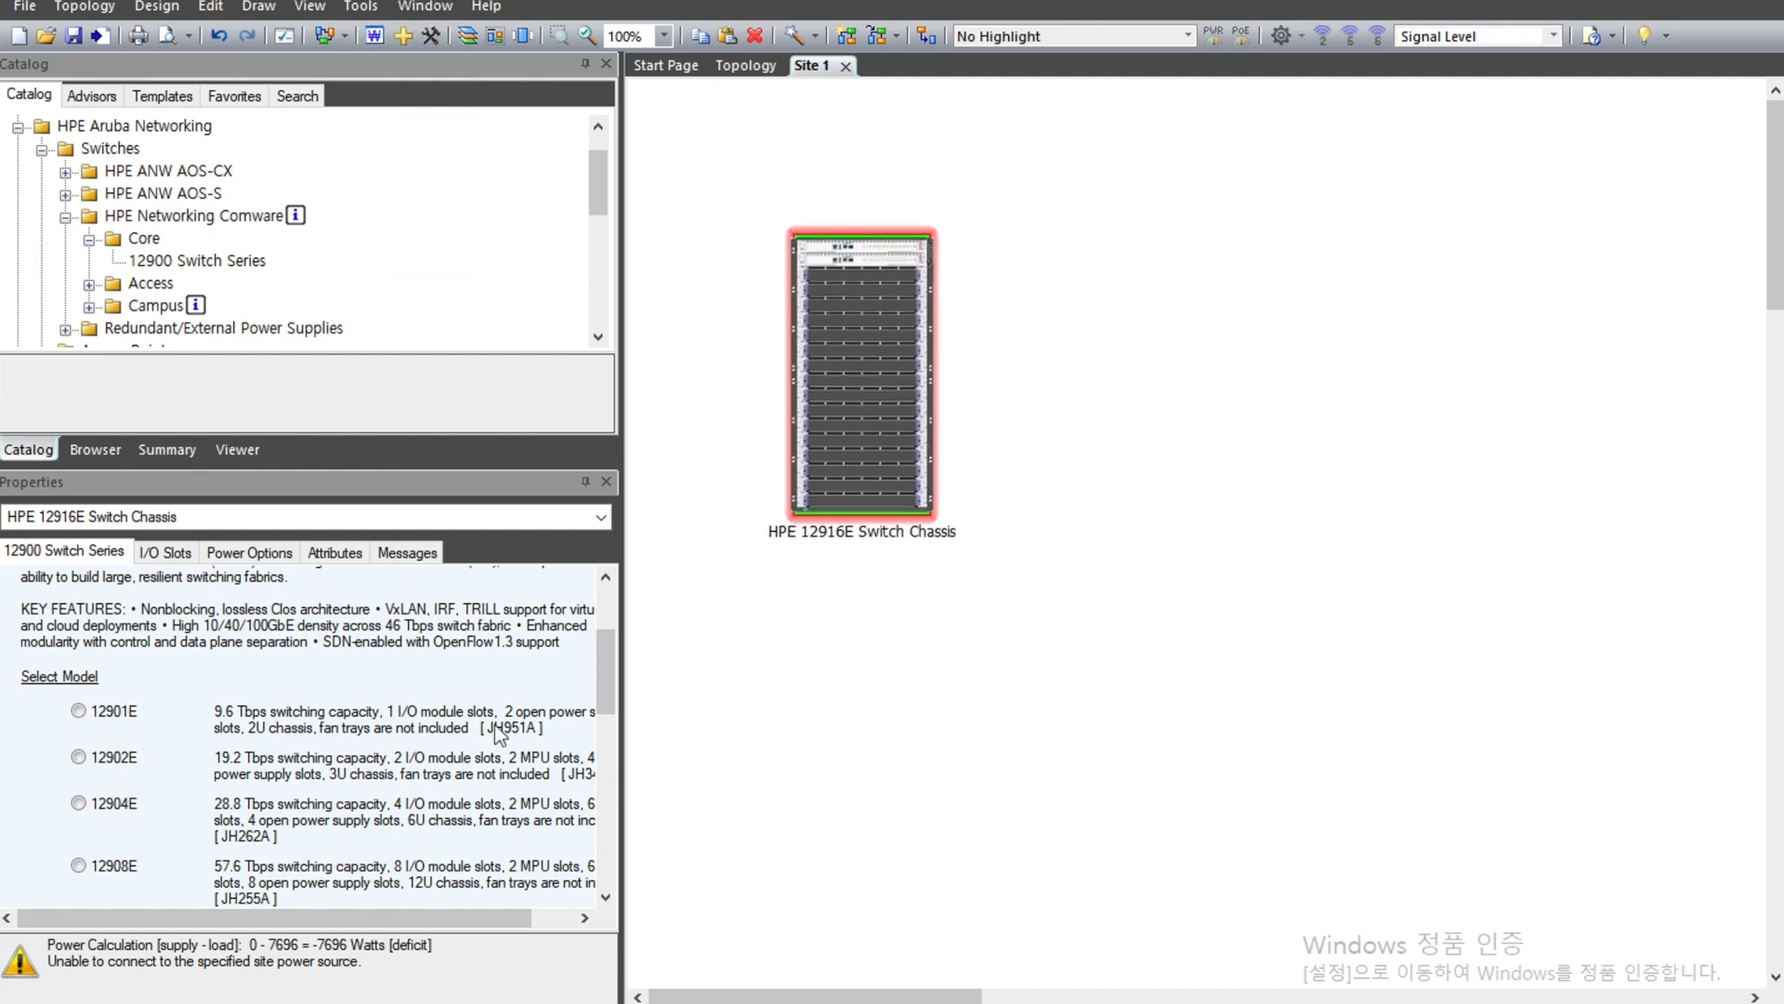
pyautogui.moveTo(604, 677); pyautogui.dragTo(599, 778)
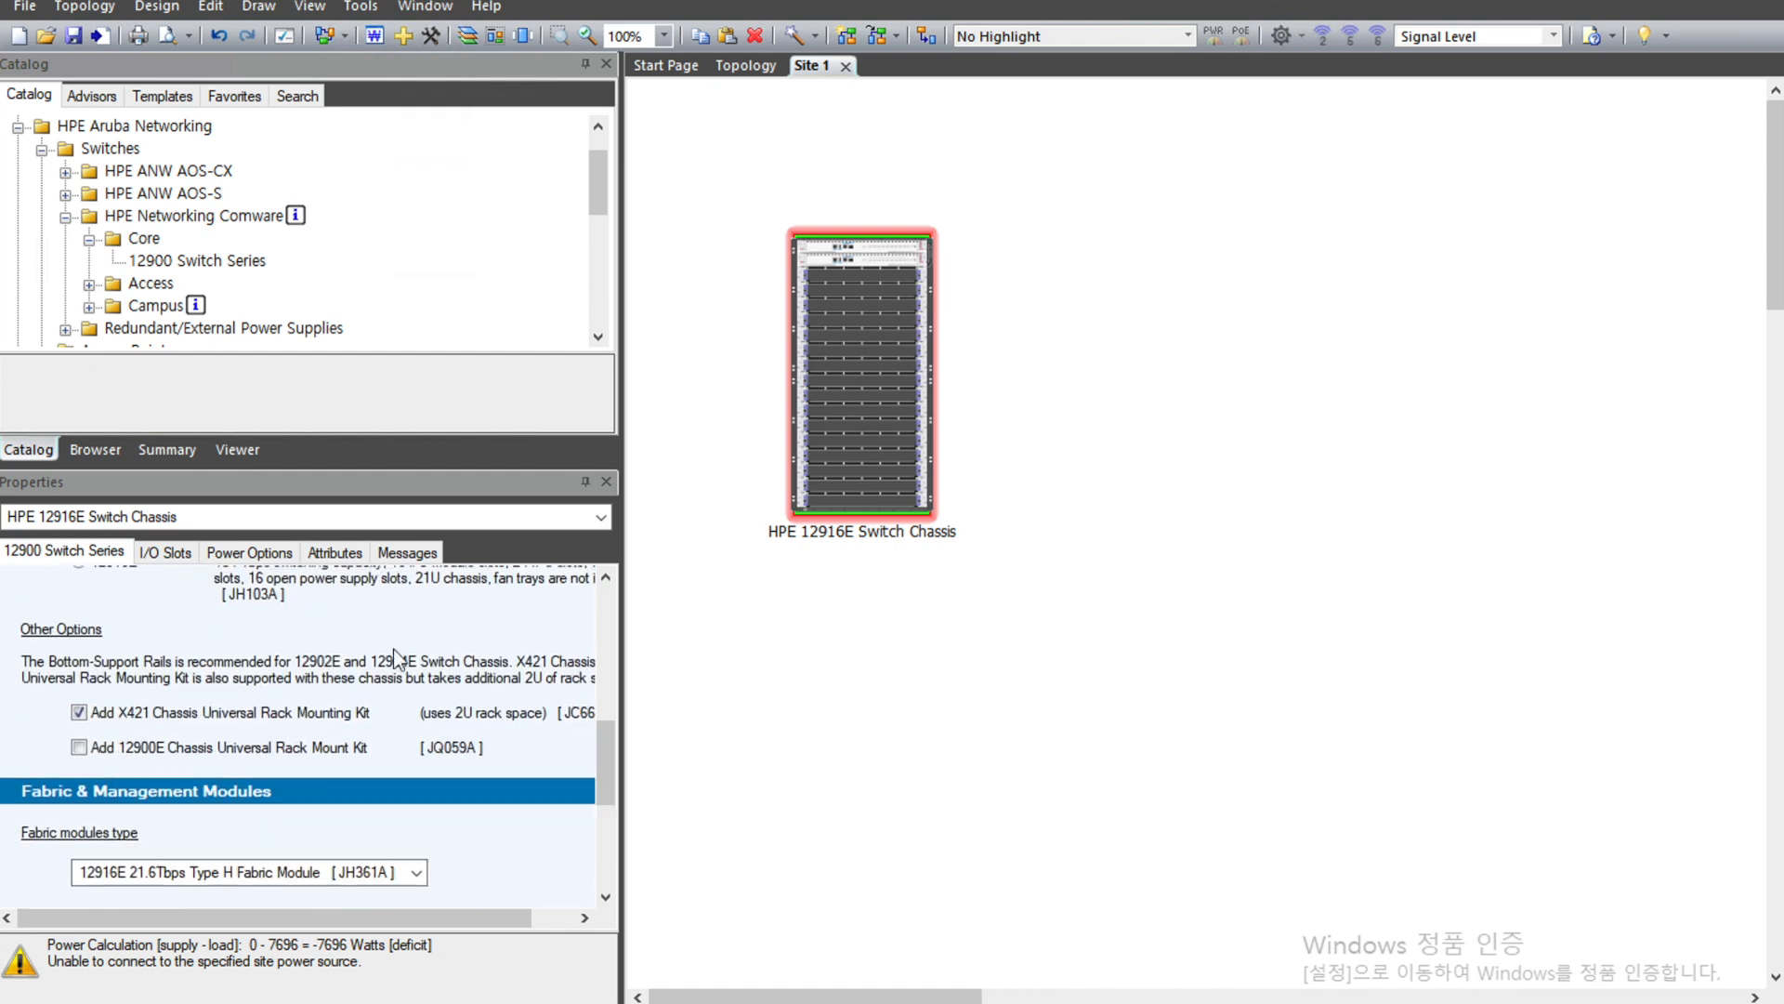
pyautogui.click(180, 551)
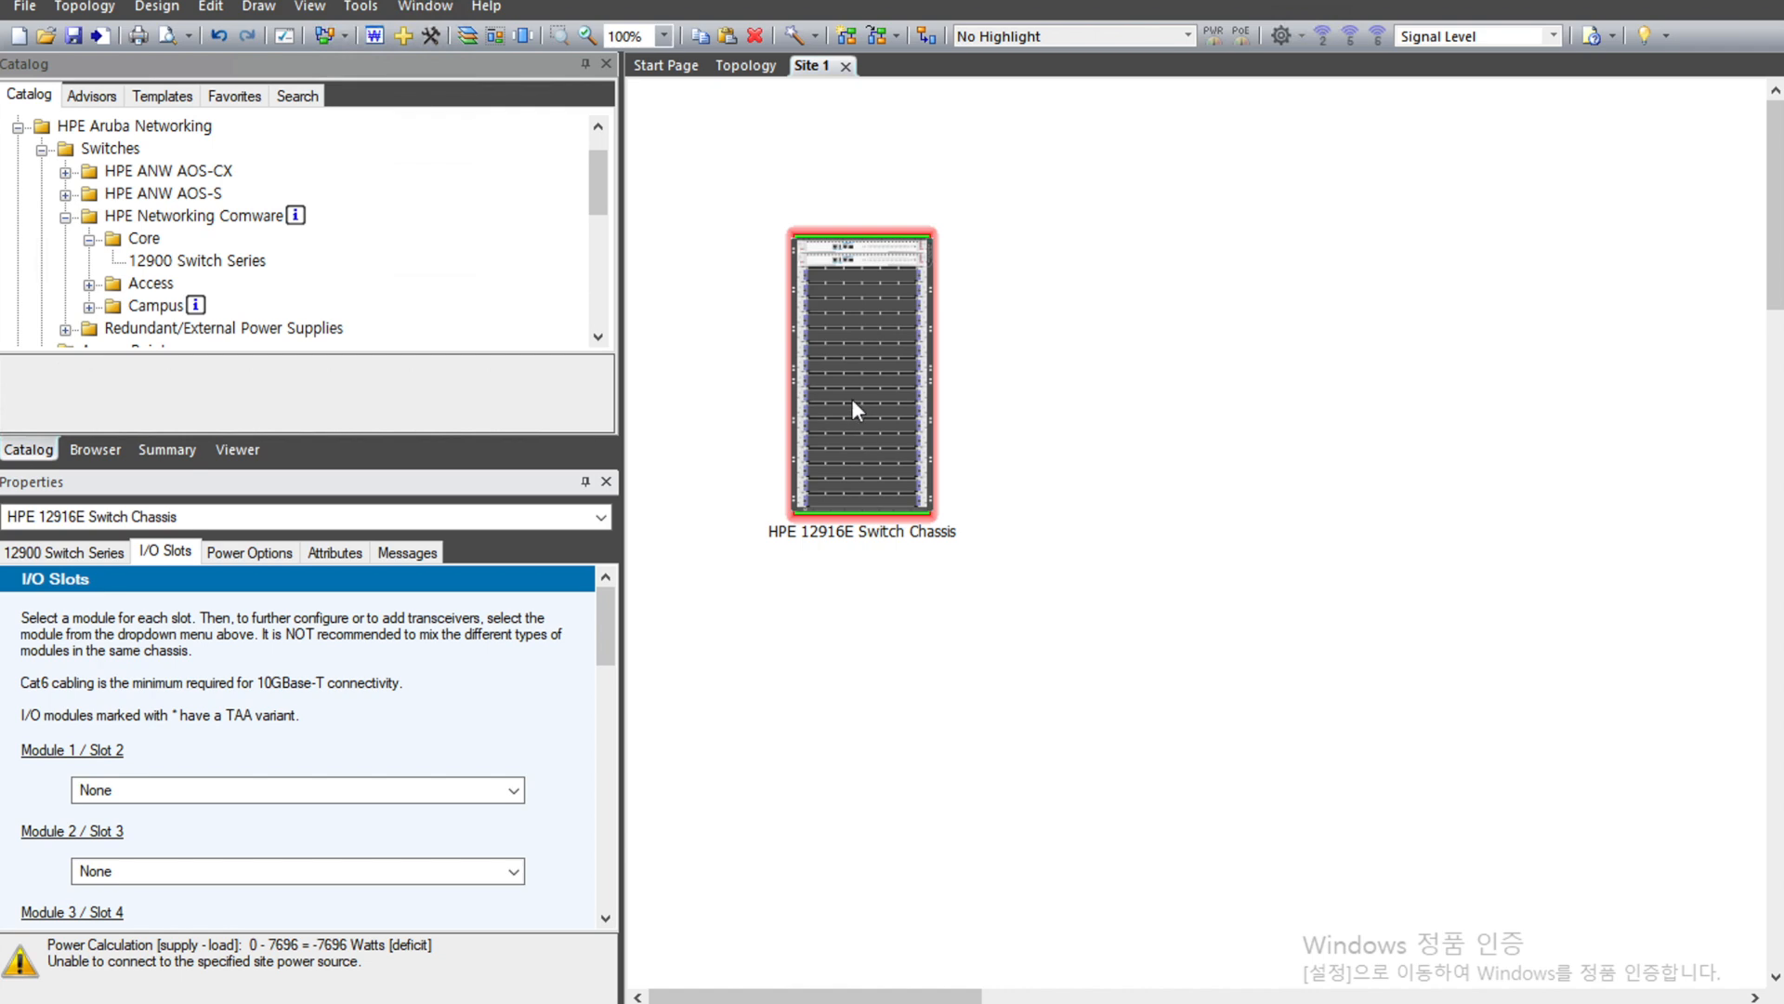
pyautogui.moveTo(852, 399); pyautogui.dragTo(877, 488)
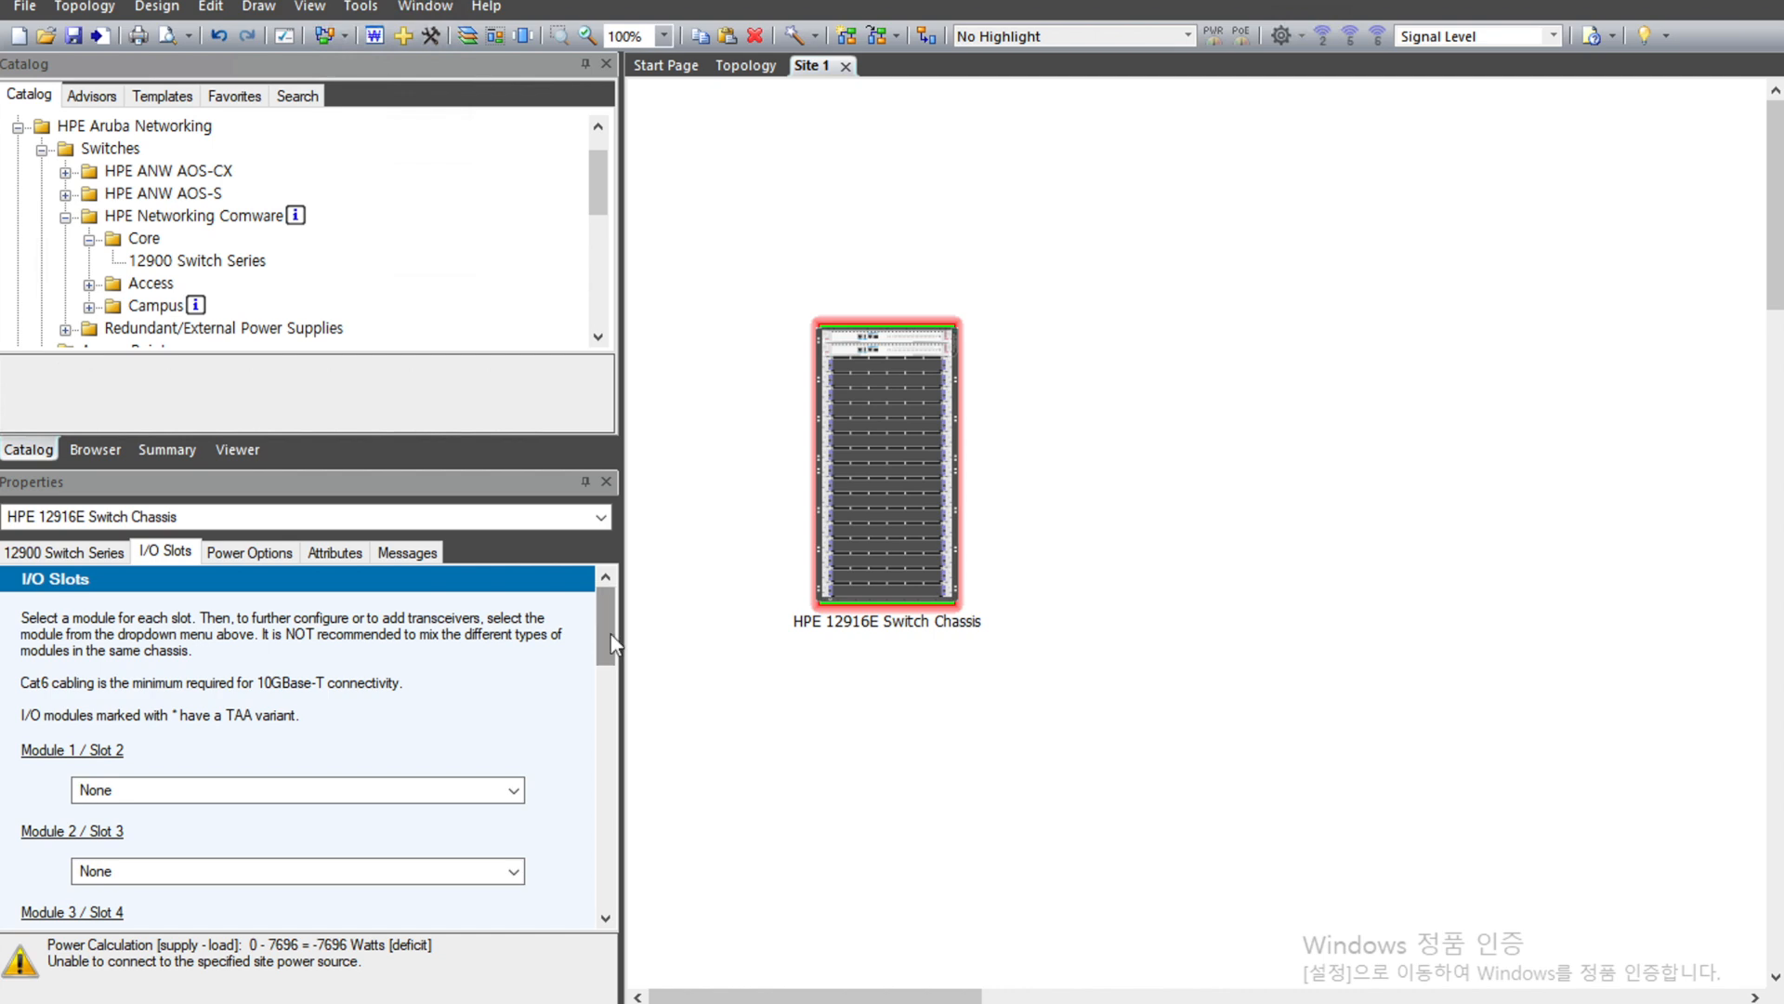
# Change the chassis model to 12908E and review its fabric and management module settings.
pyautogui.click(56, 553)
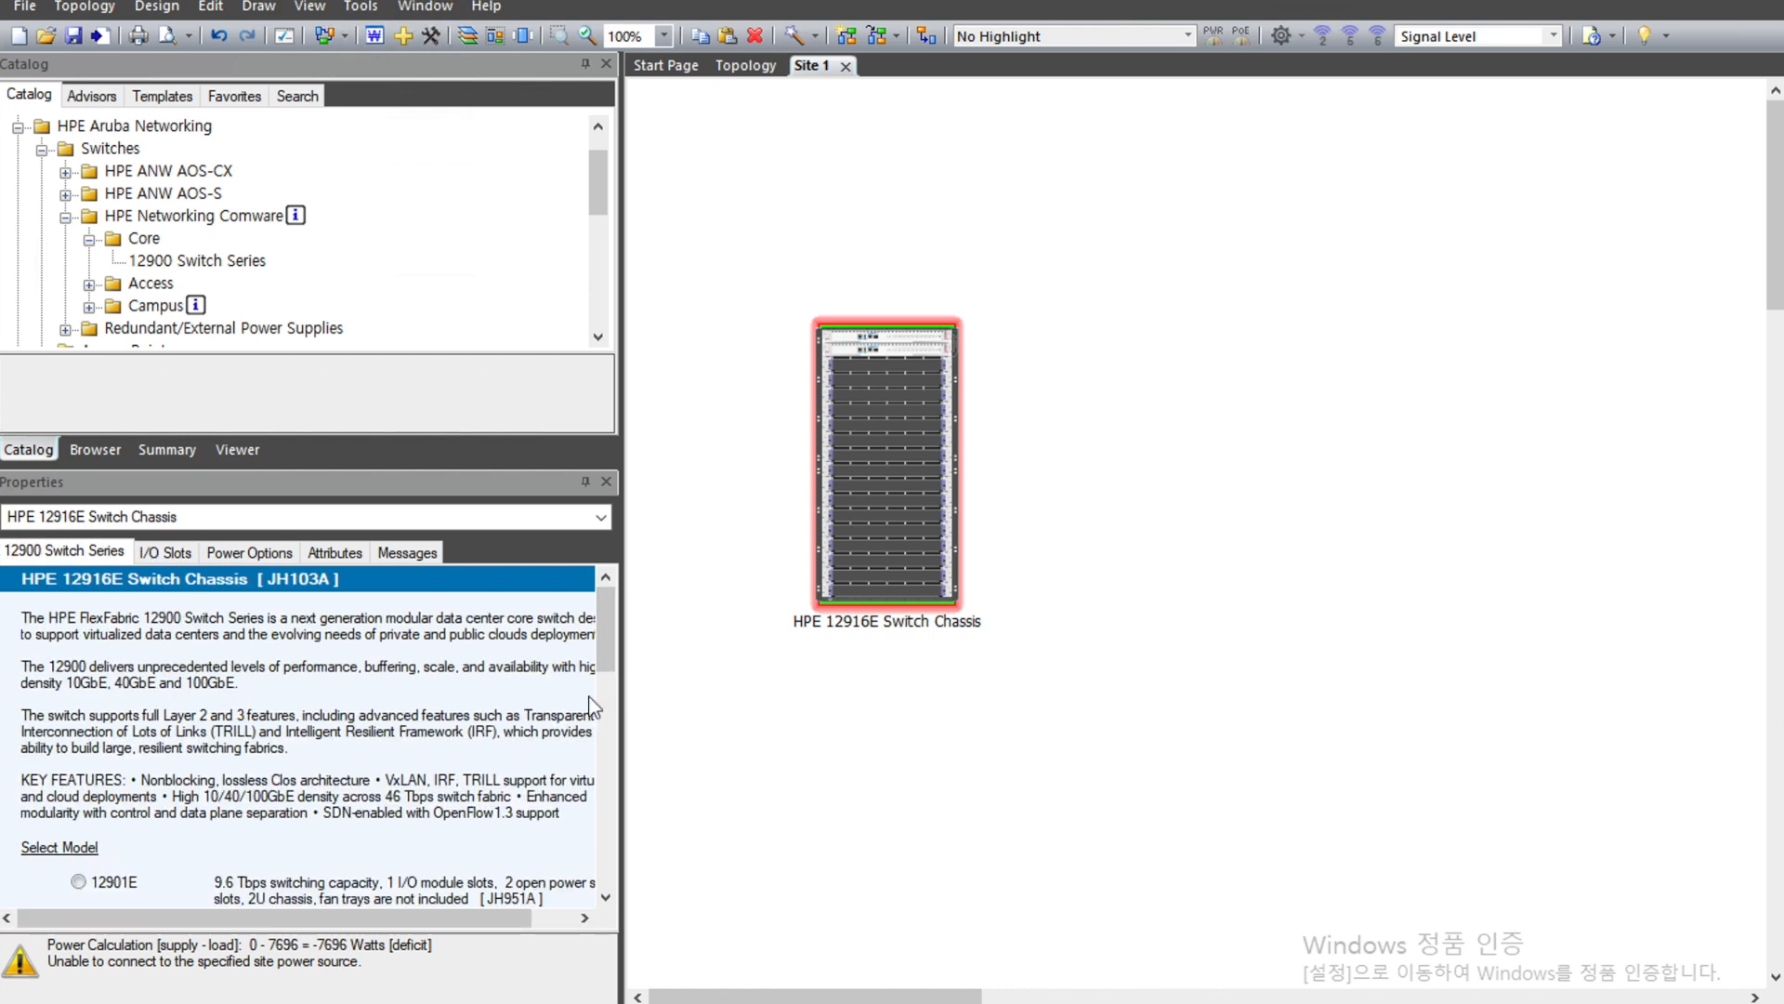
pyautogui.moveTo(613, 632); pyautogui.dragTo(616, 693)
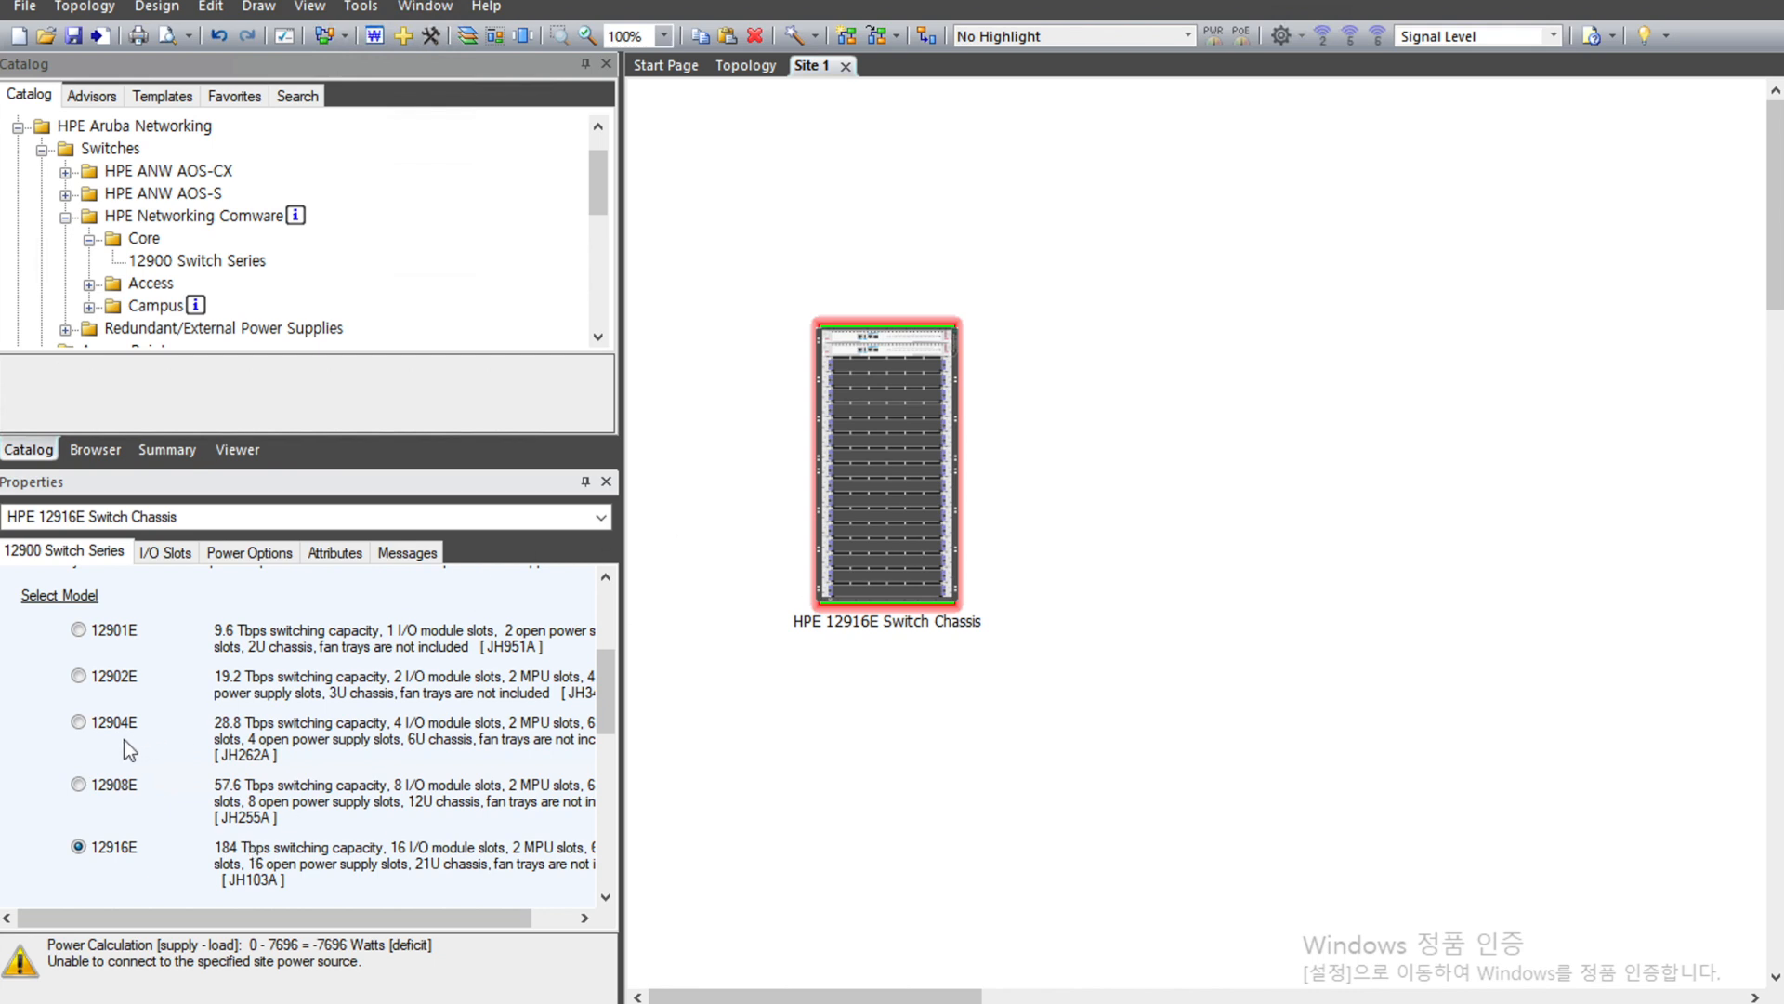
pyautogui.click(79, 786)
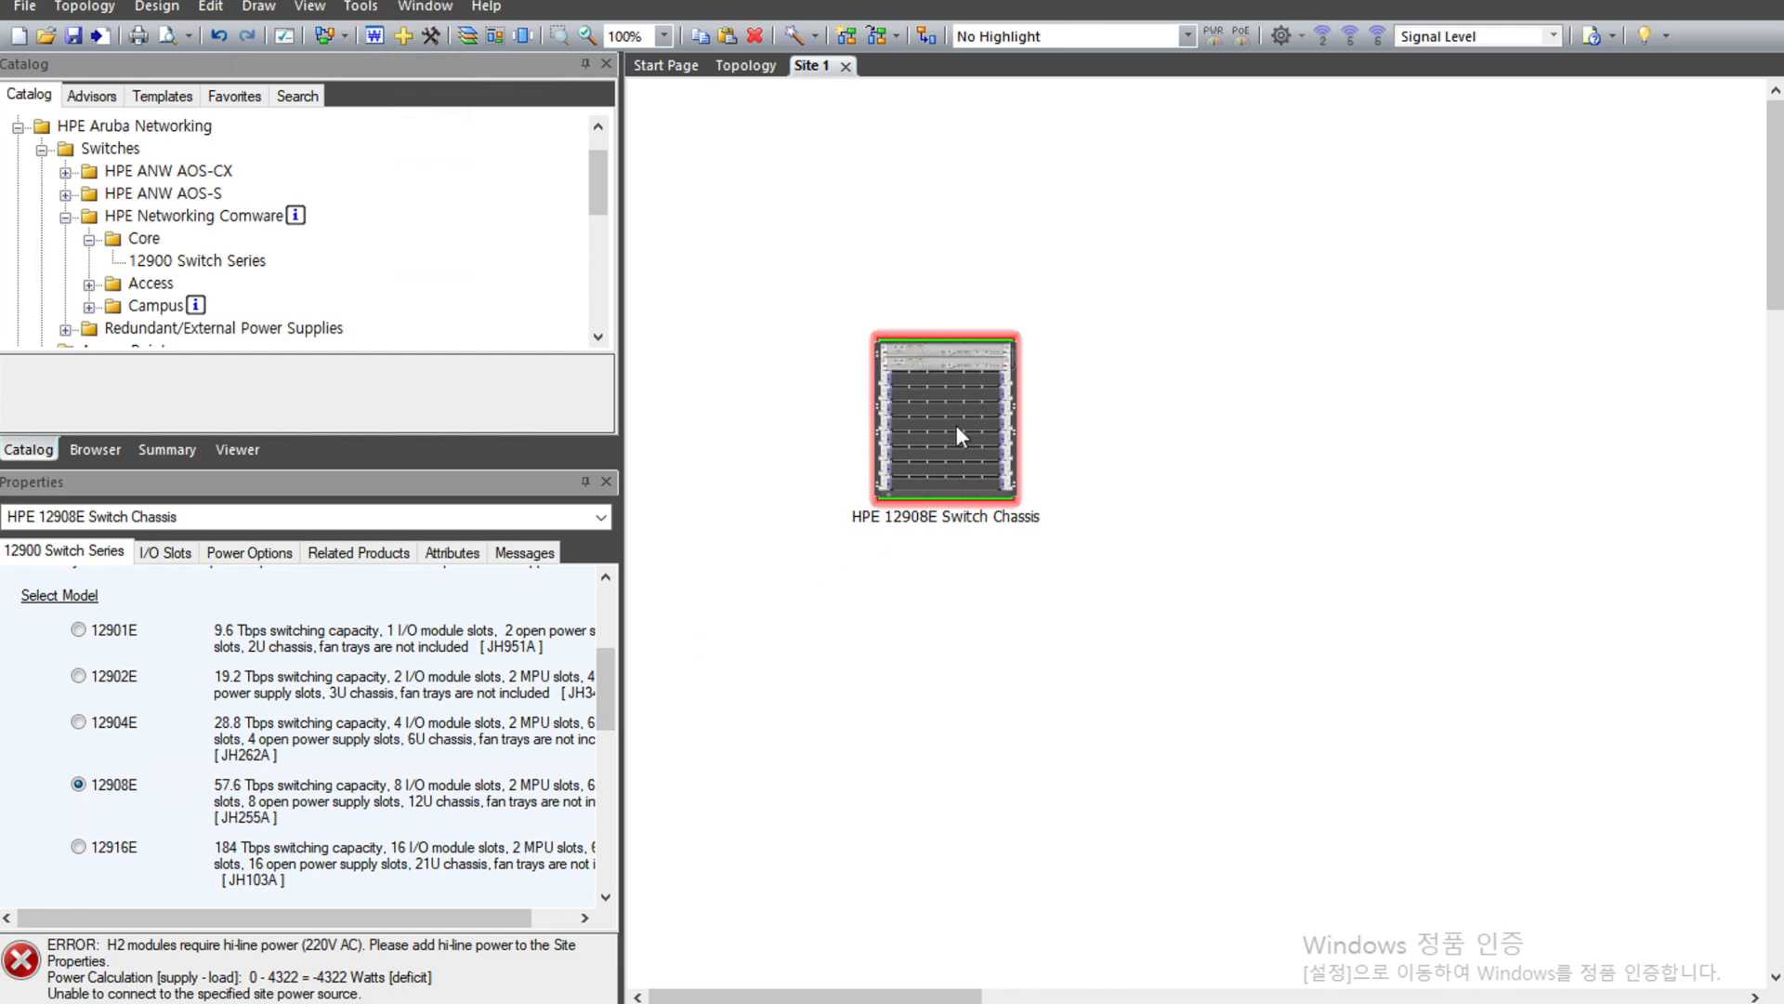
pyautogui.moveTo(604, 678); pyautogui.dragTo(604, 778)
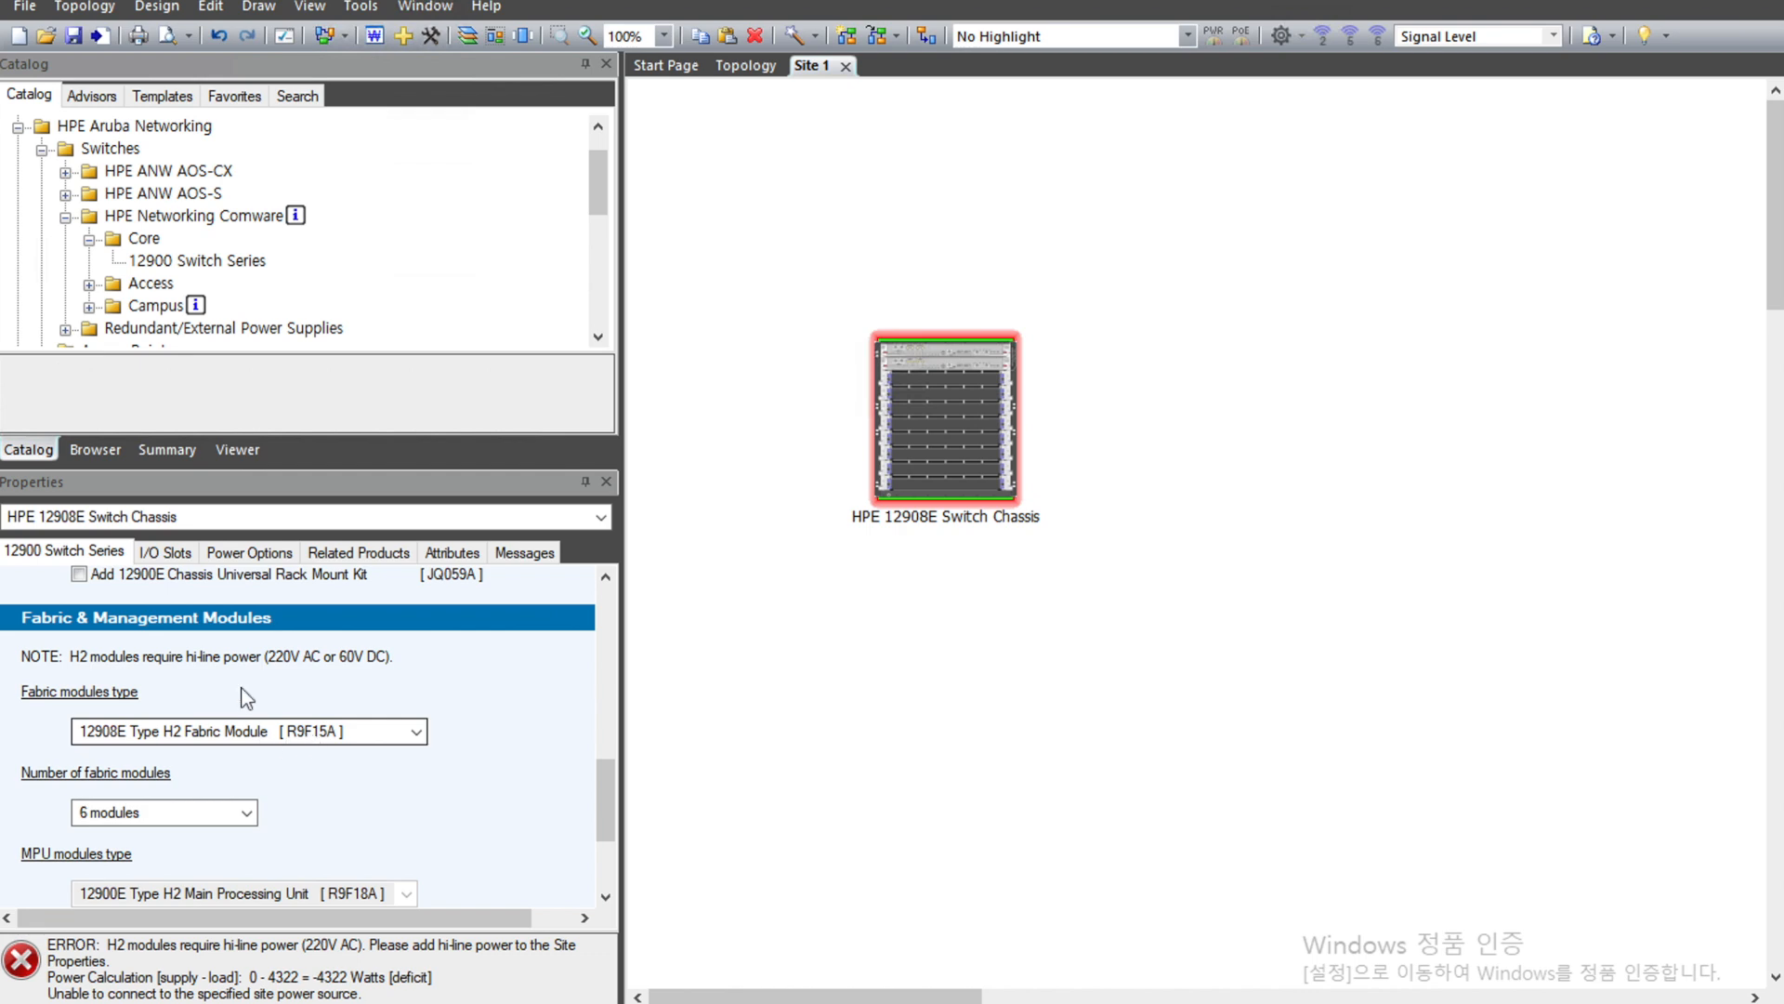
# Check which H2 I/O modules the 12908E chassis offers for Module 1 / Slot 2, leaving the slot at None.
pyautogui.click(169, 554)
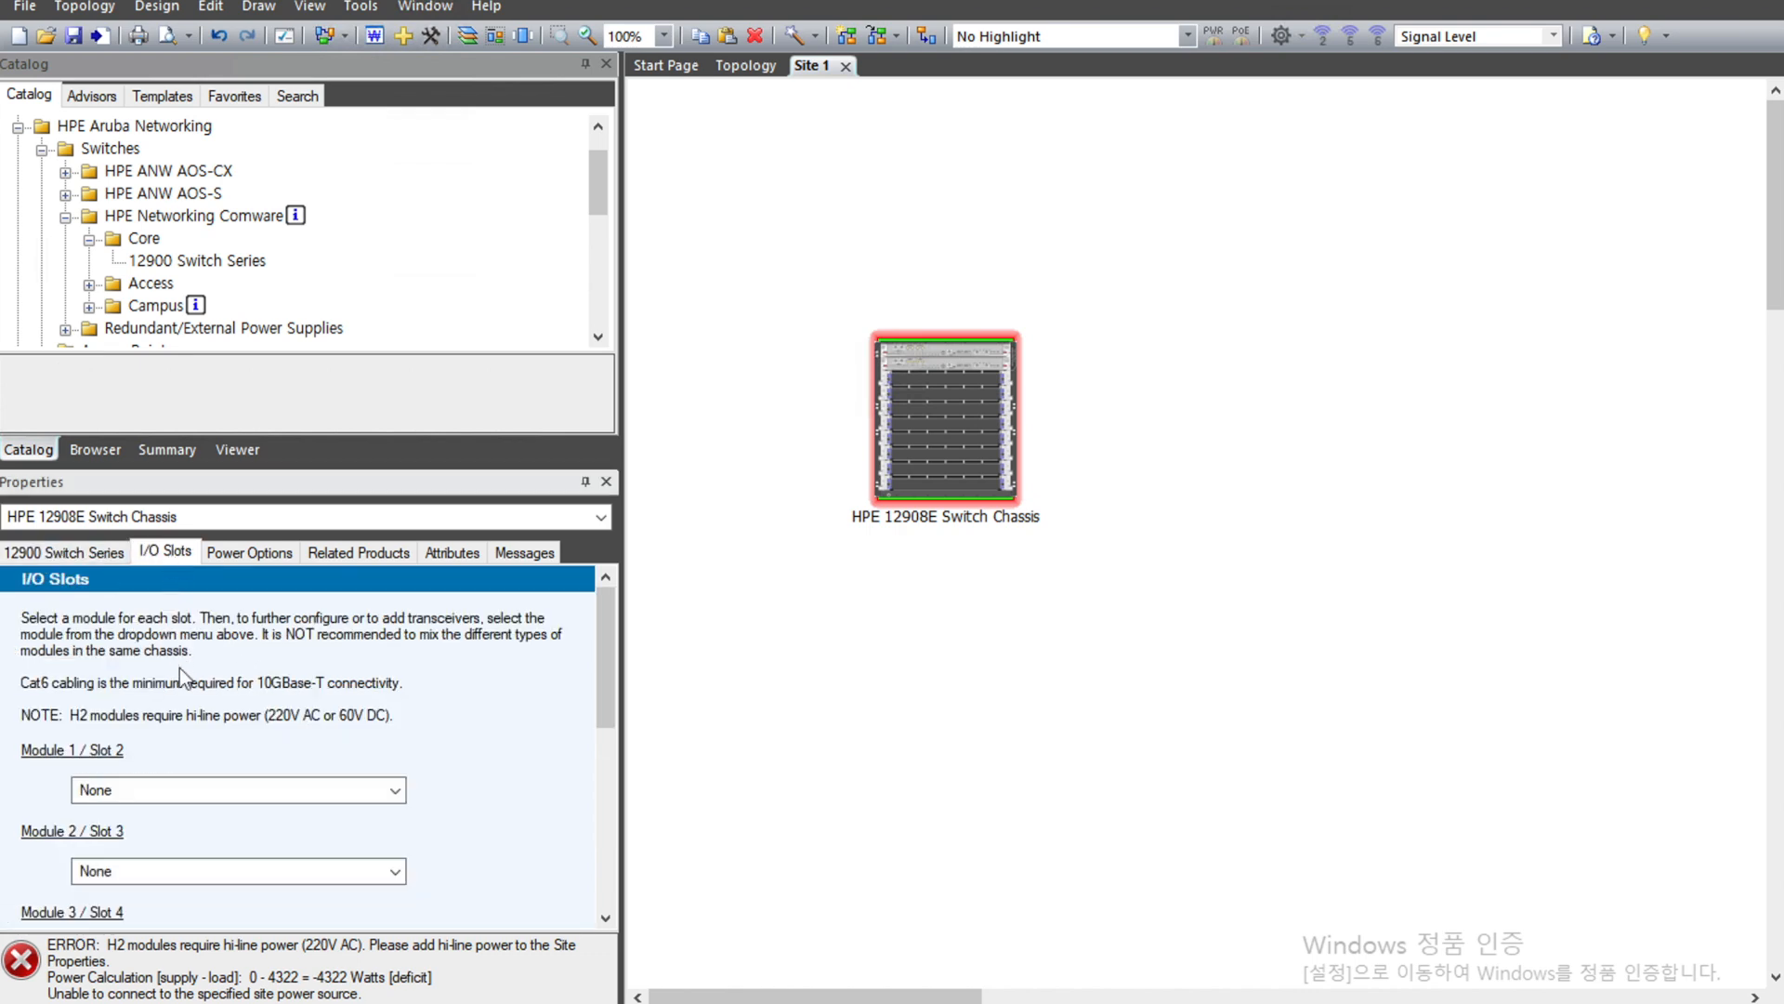
pyautogui.click(180, 789)
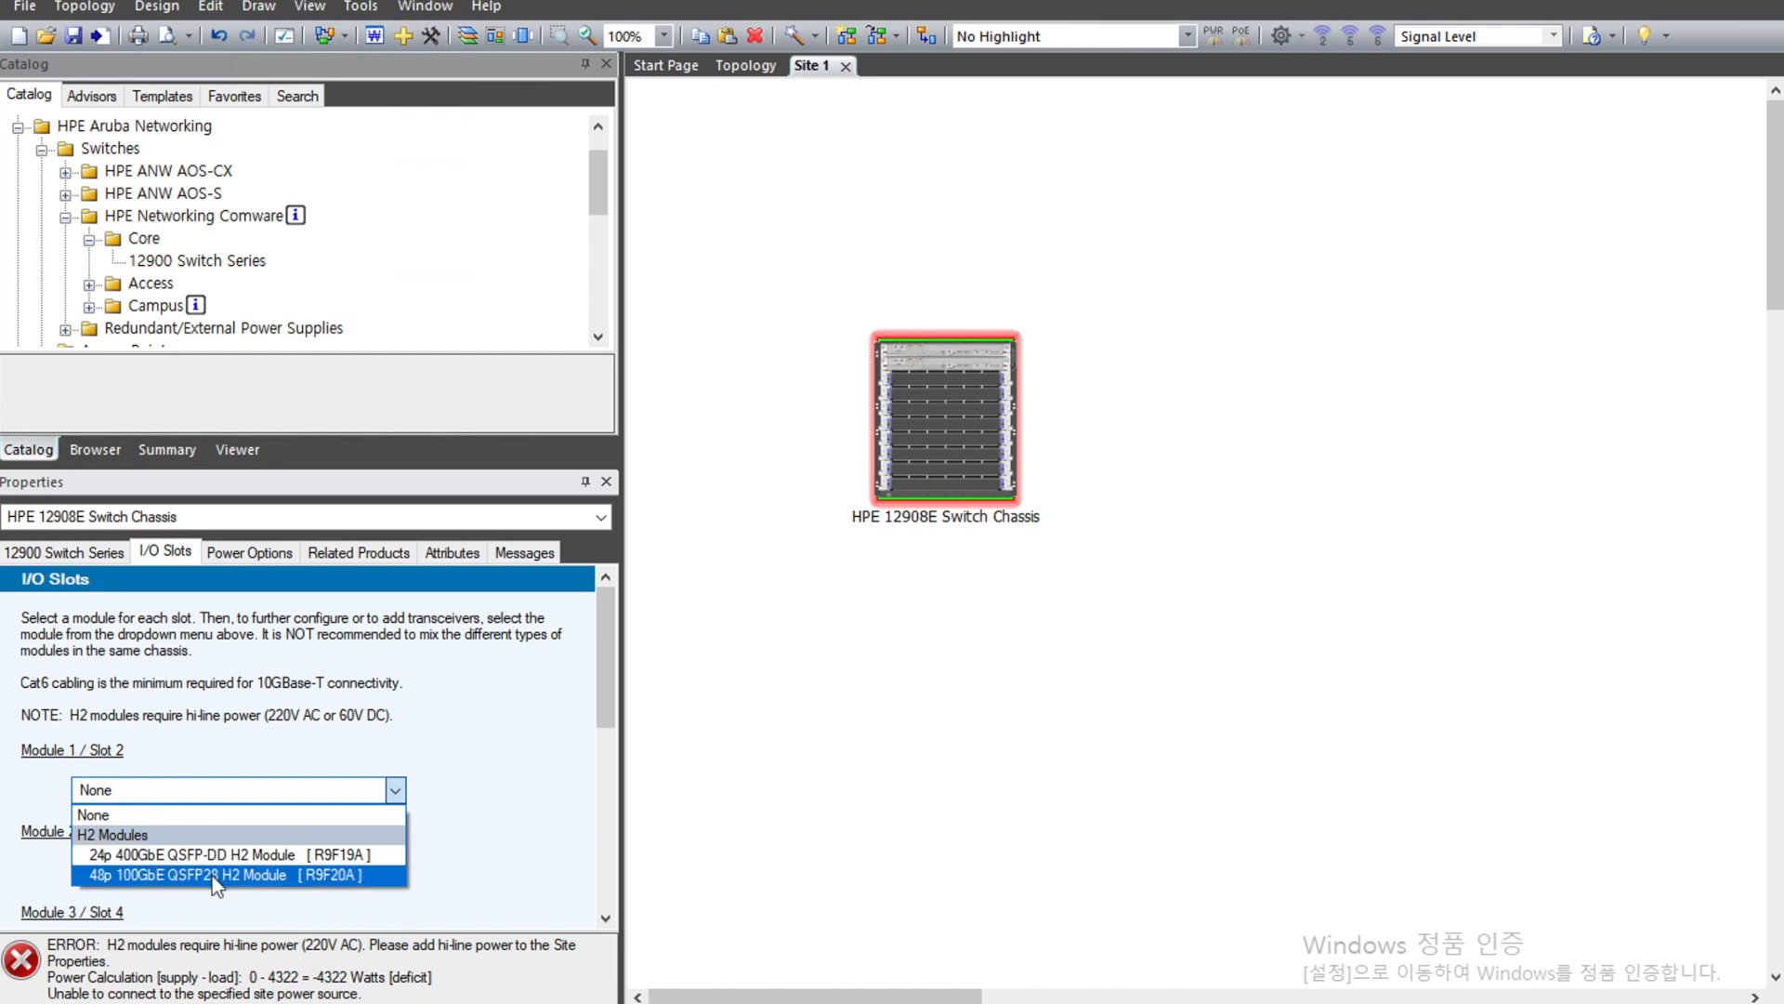
pyautogui.click(140, 814)
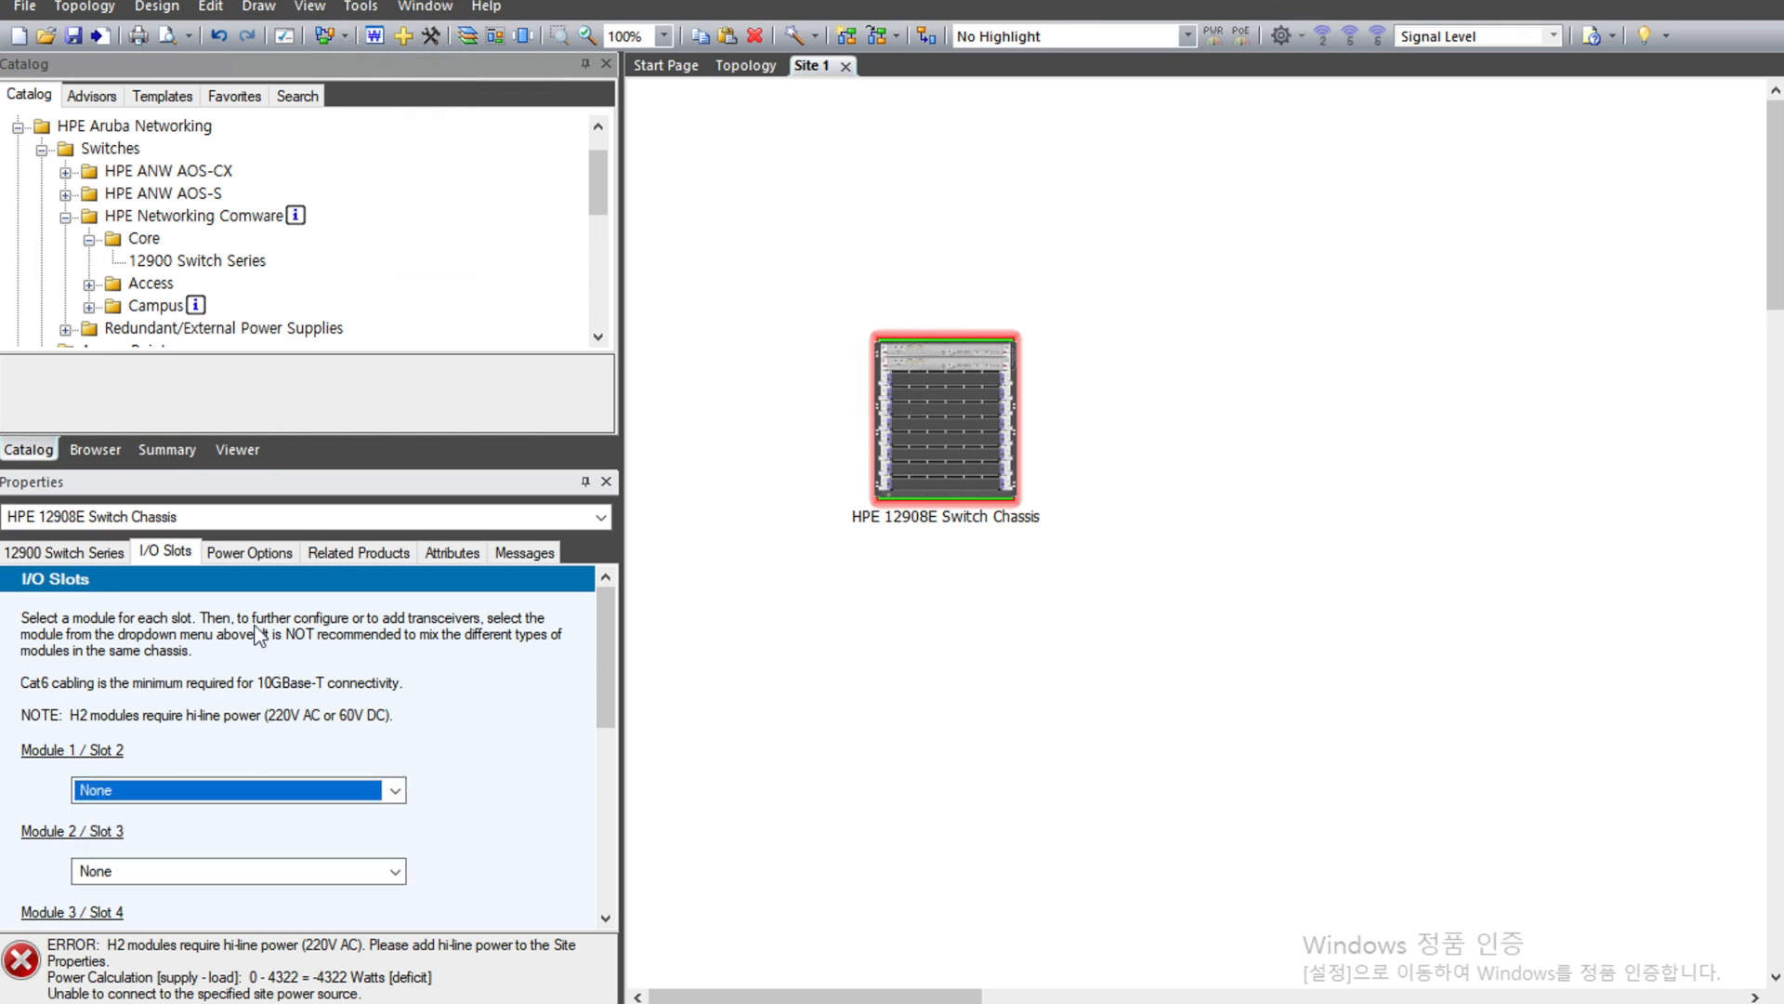
# Set the 12908E chassis's fabric modules type to 12908E Type X Fabric Module [JL842A].
pyautogui.click(103, 551)
pyautogui.moveTo(604, 648); pyautogui.dragTo(606, 820)
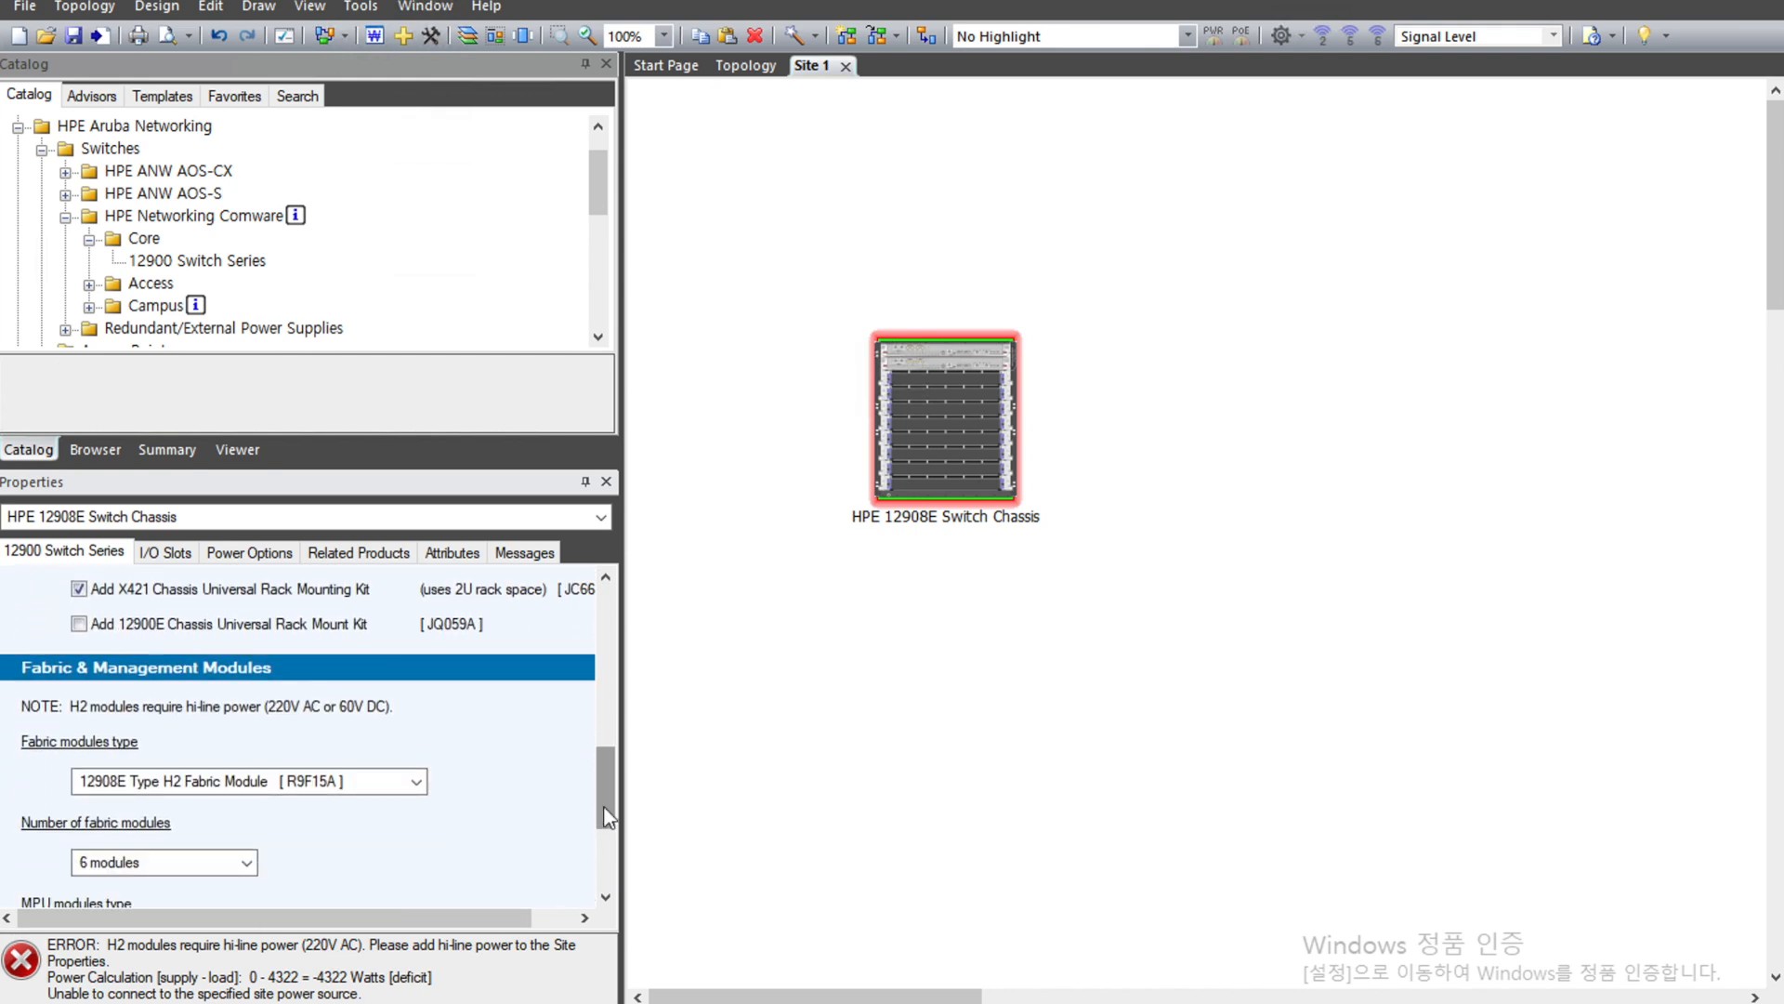
pyautogui.click(333, 783)
pyautogui.click(333, 783)
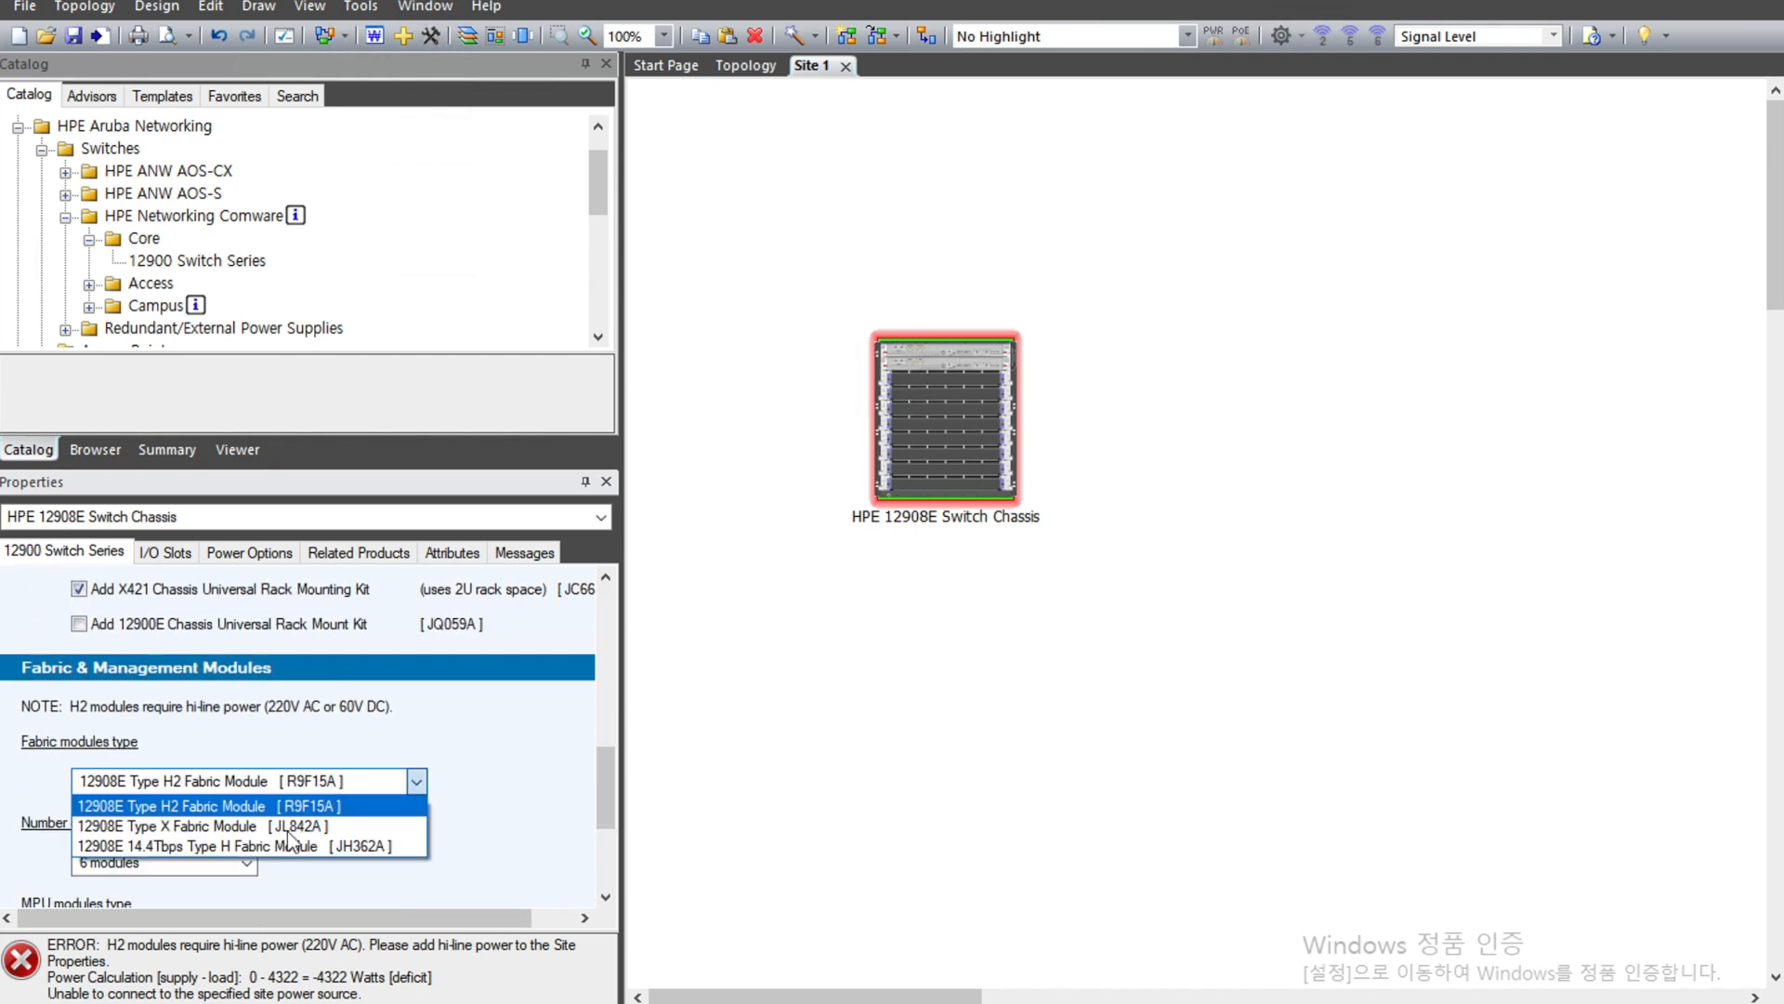
pyautogui.click(271, 826)
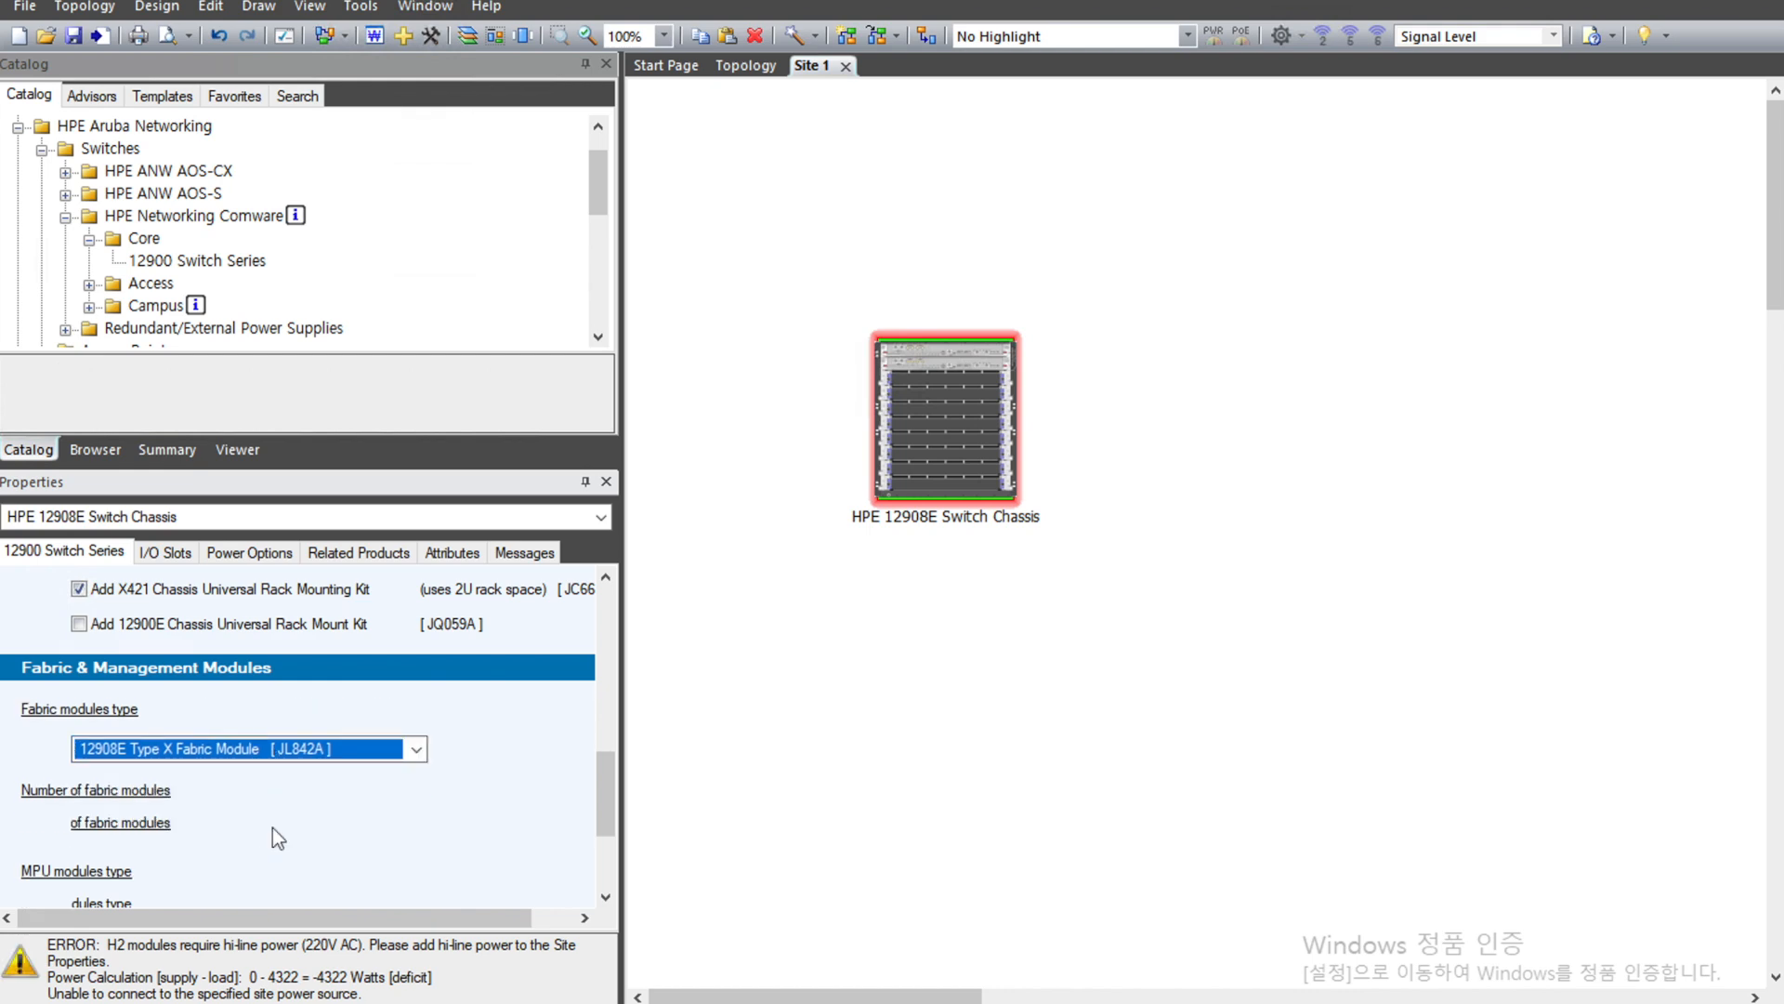
# Check which X I/O modules are offered for Module 1 / Slot 2 with the Type X fabric, without choosing one.
pyautogui.click(175, 554)
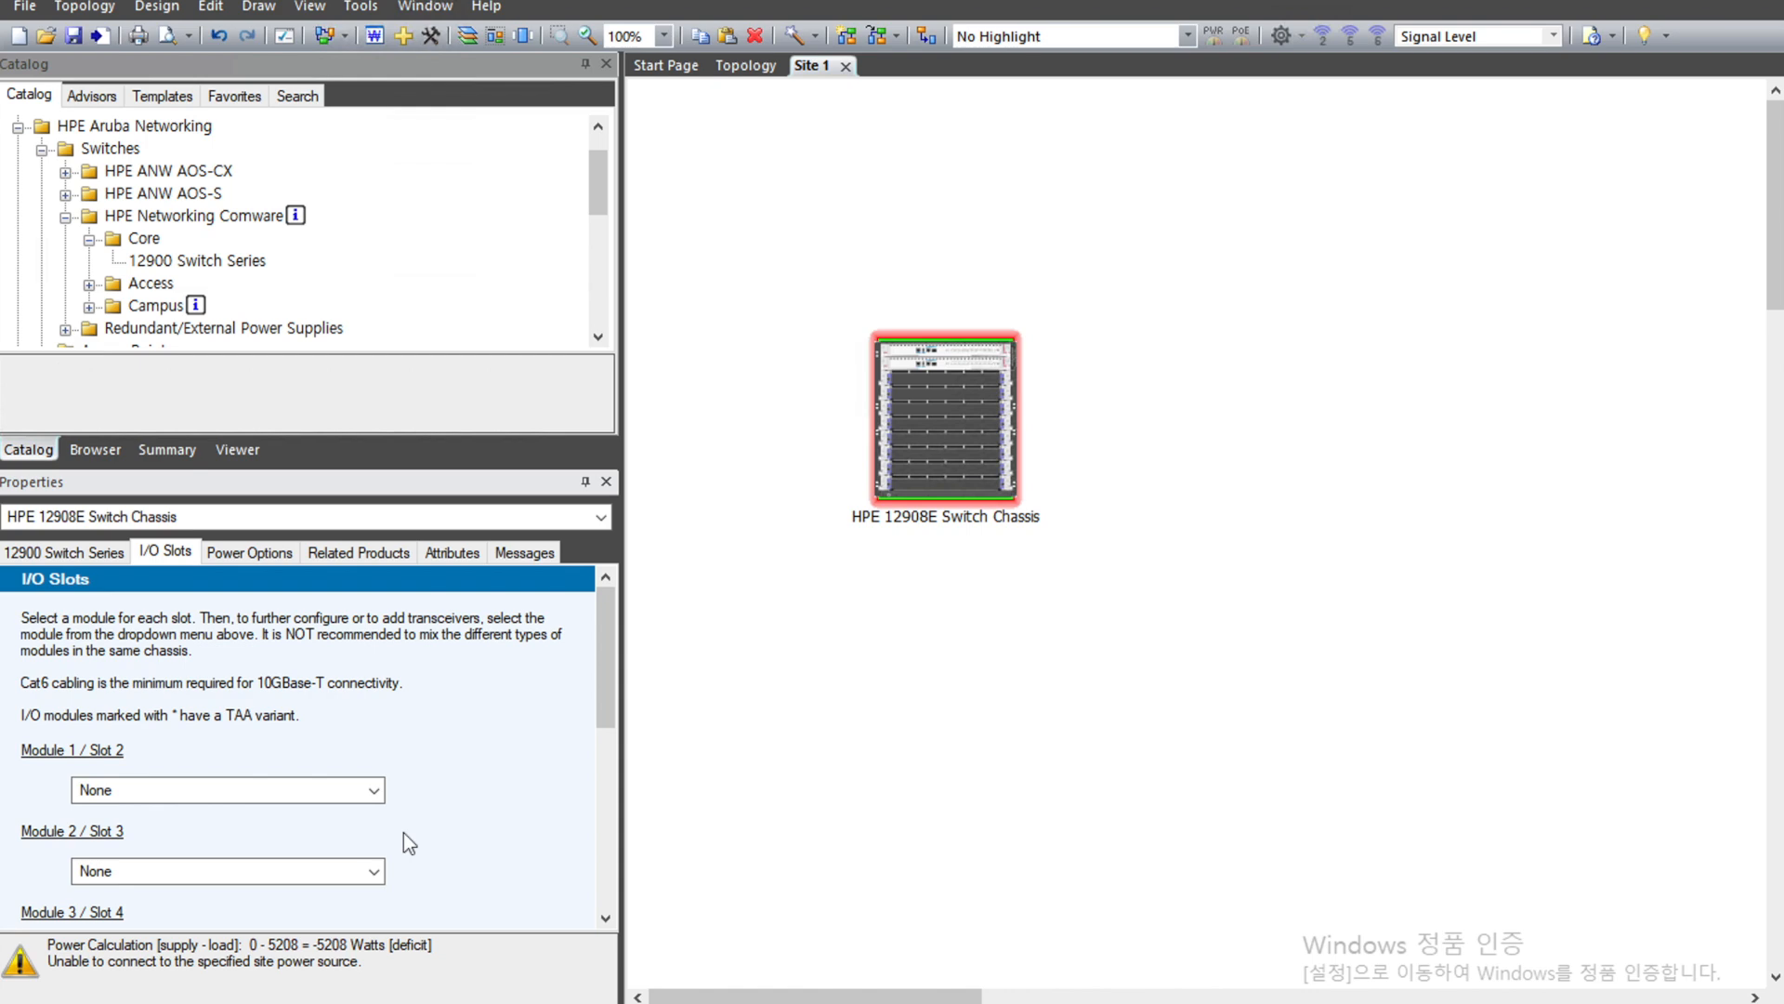
pyautogui.moveTo(605, 674); pyautogui.dragTo(604, 695)
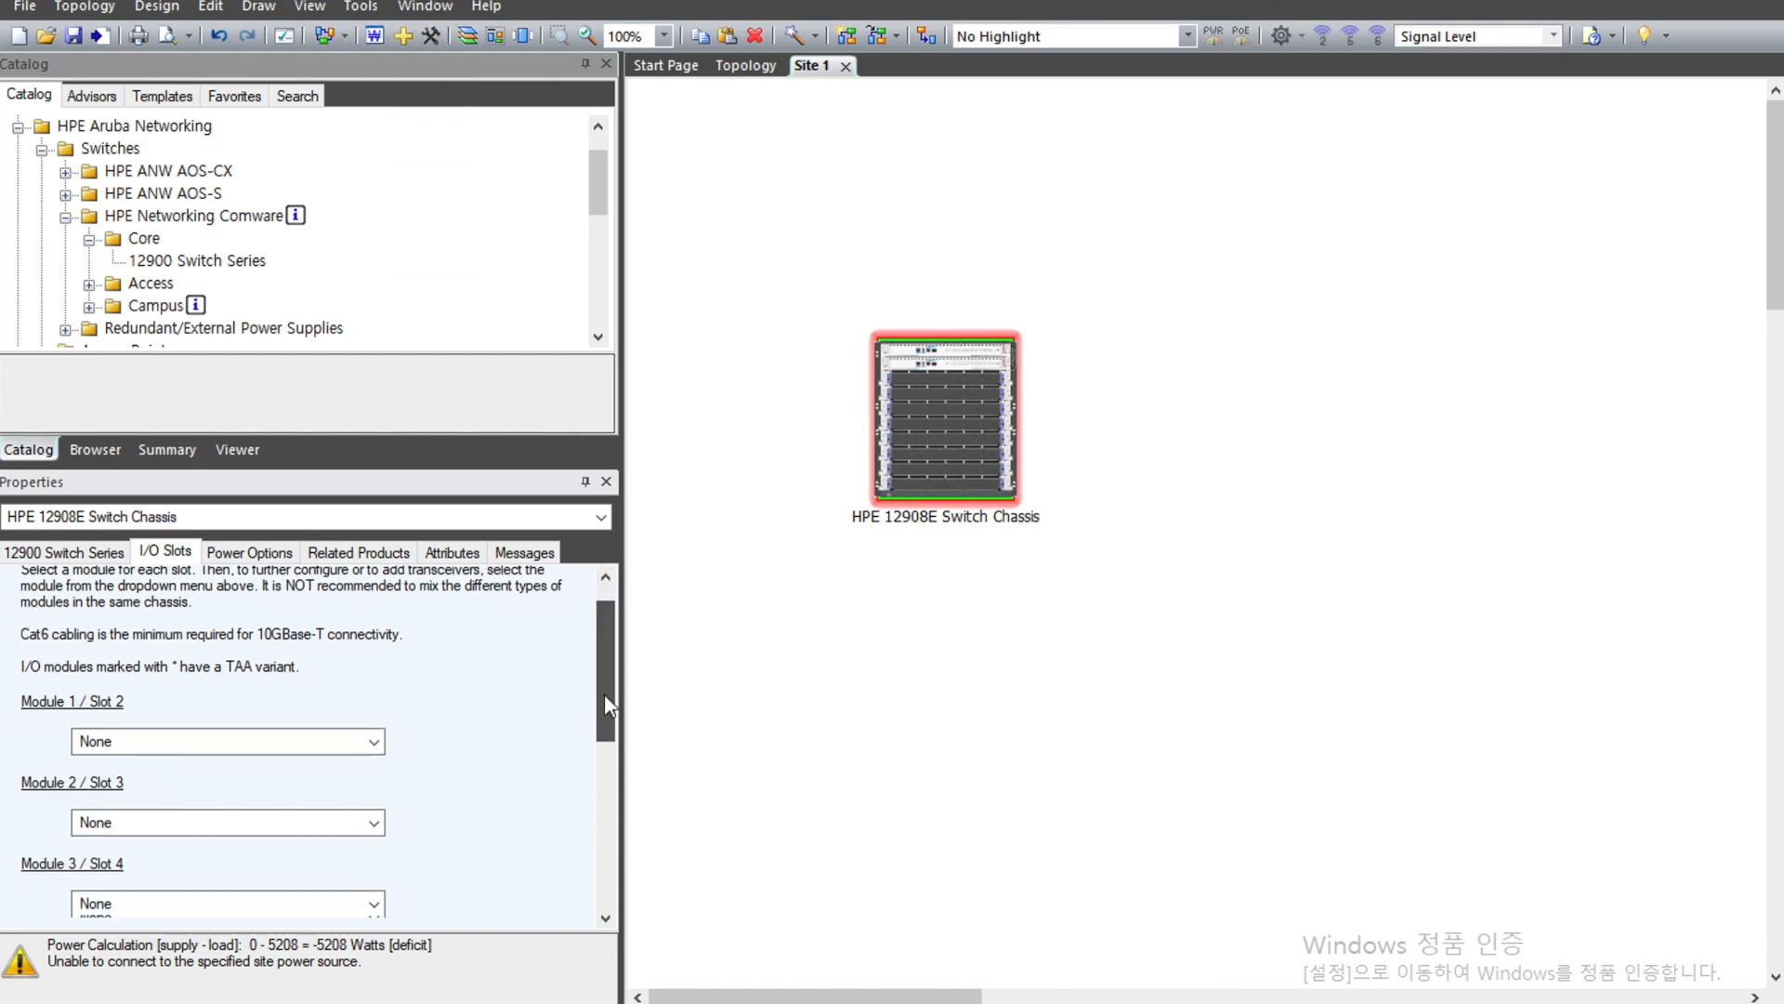
pyautogui.click(342, 727)
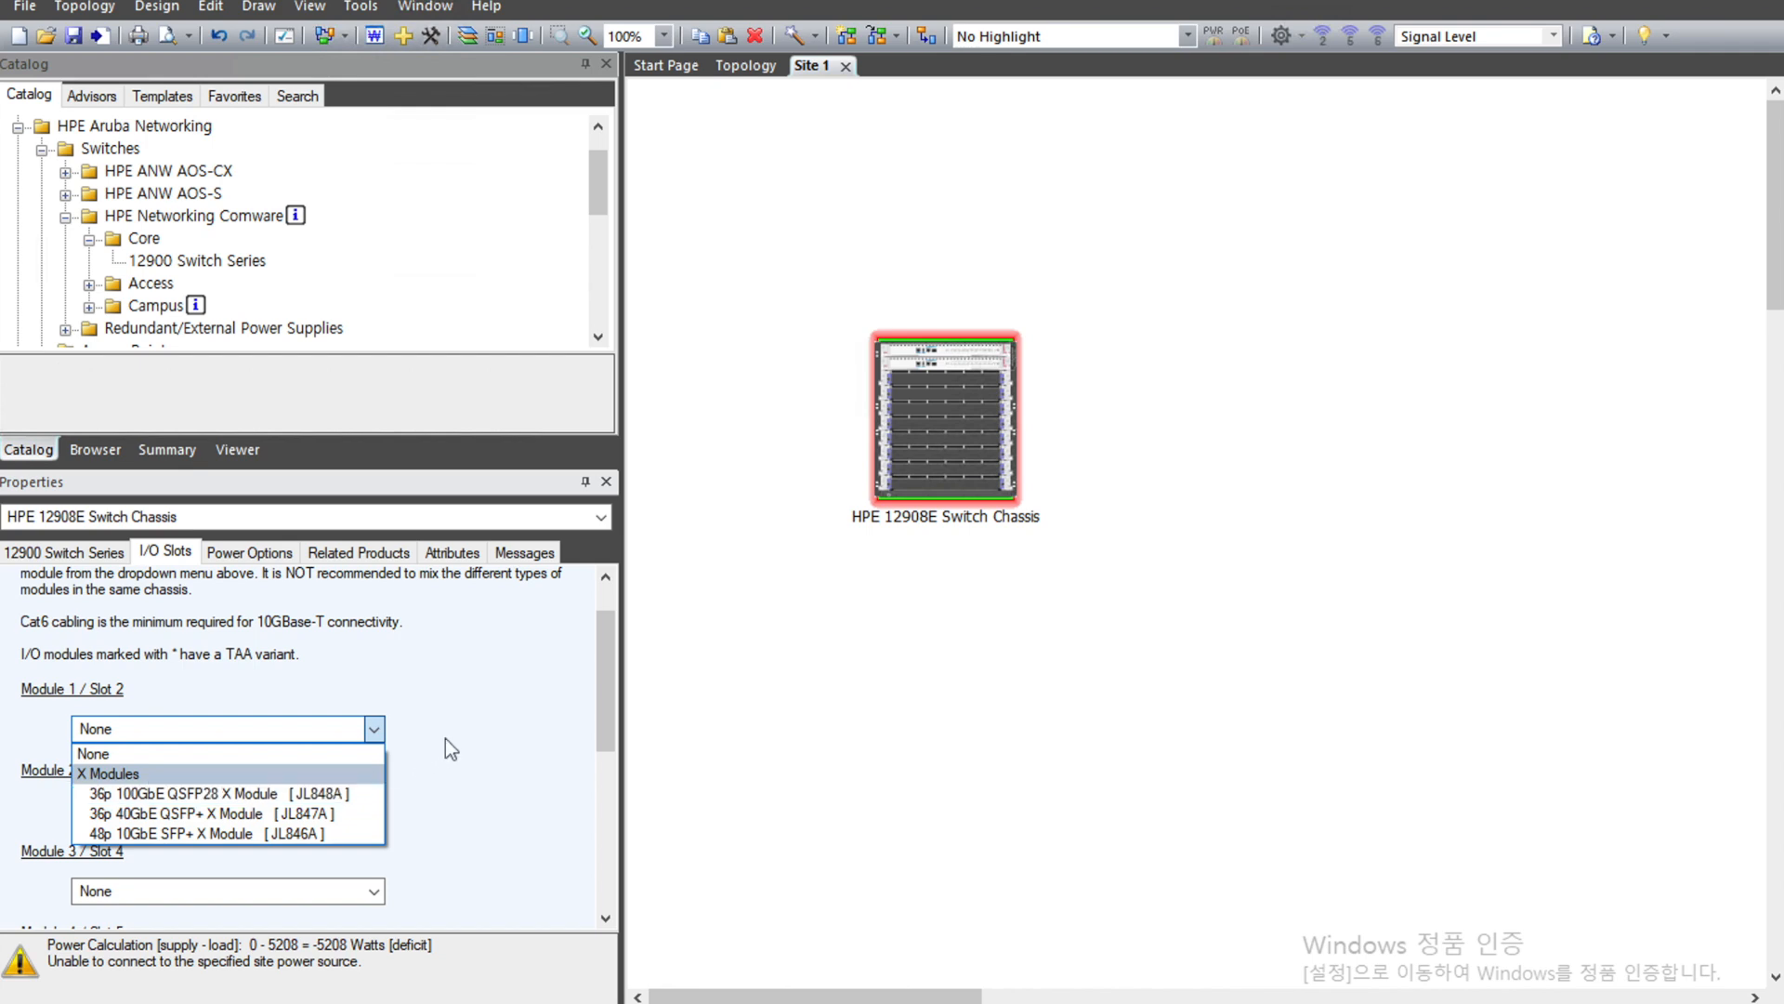
pyautogui.click(488, 734)
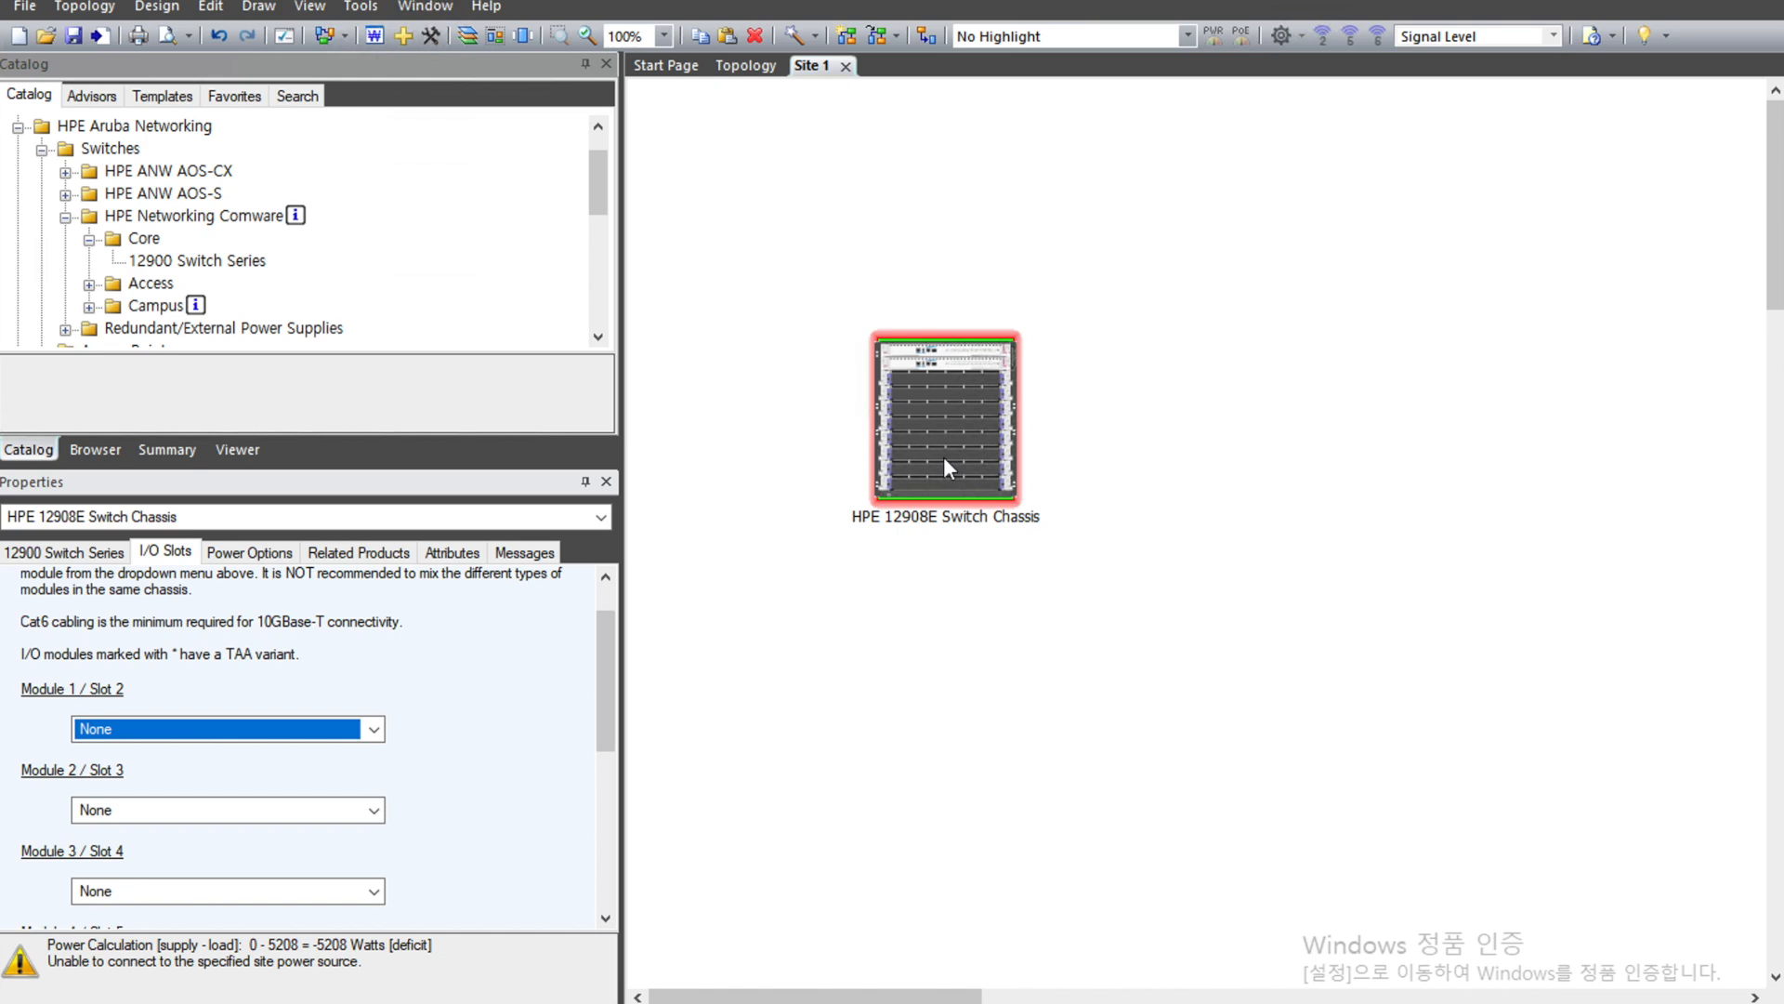
# Delete the HPE 12908E Switch Chassis from the site.
pyautogui.click(962, 427)
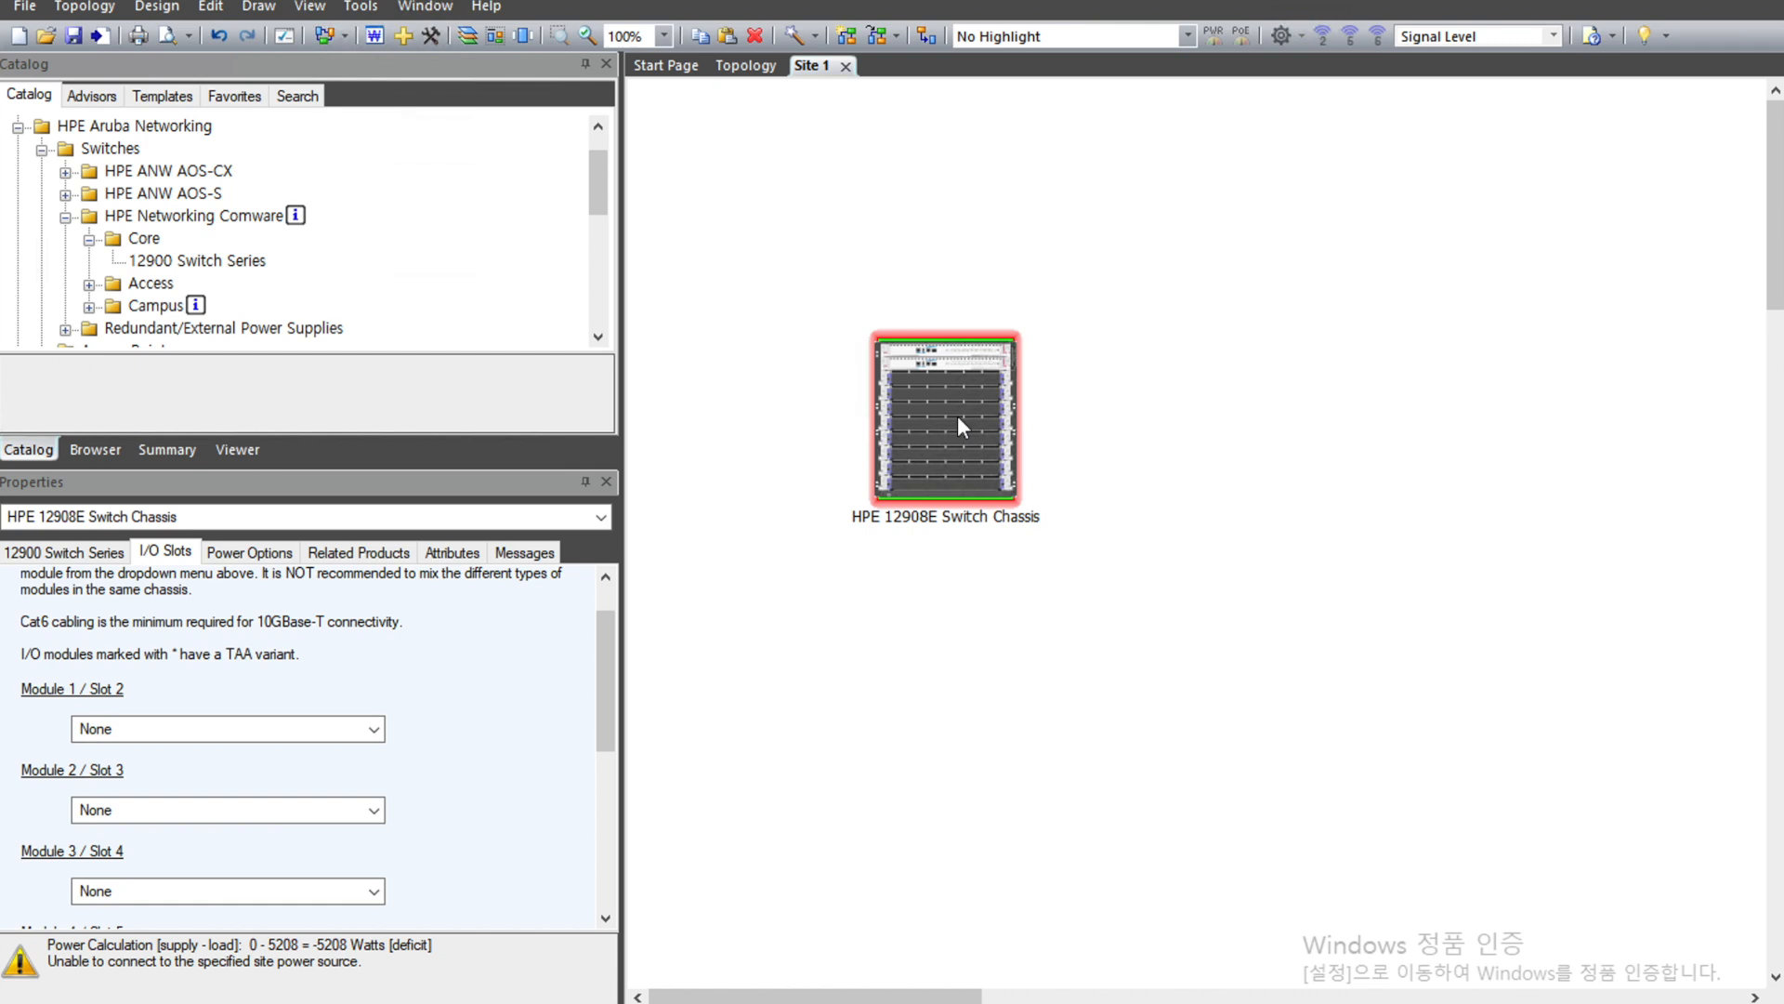
pyautogui.rightClick(960, 420)
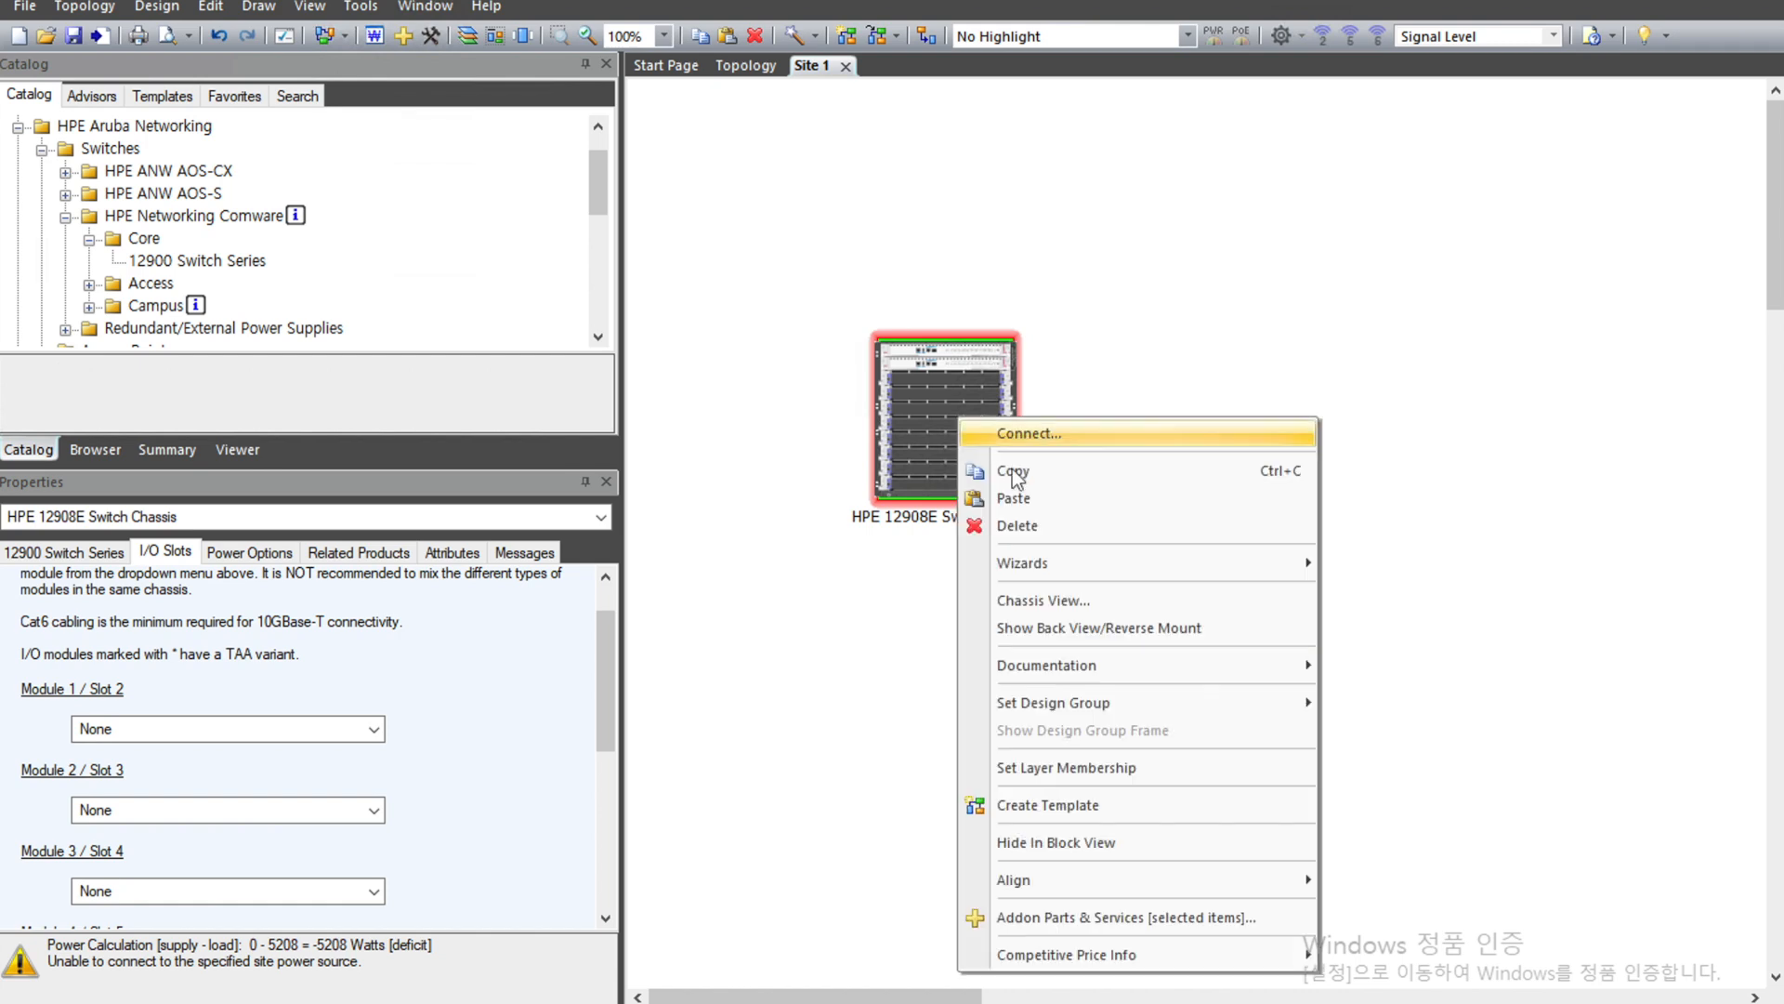
pyautogui.click(1035, 526)
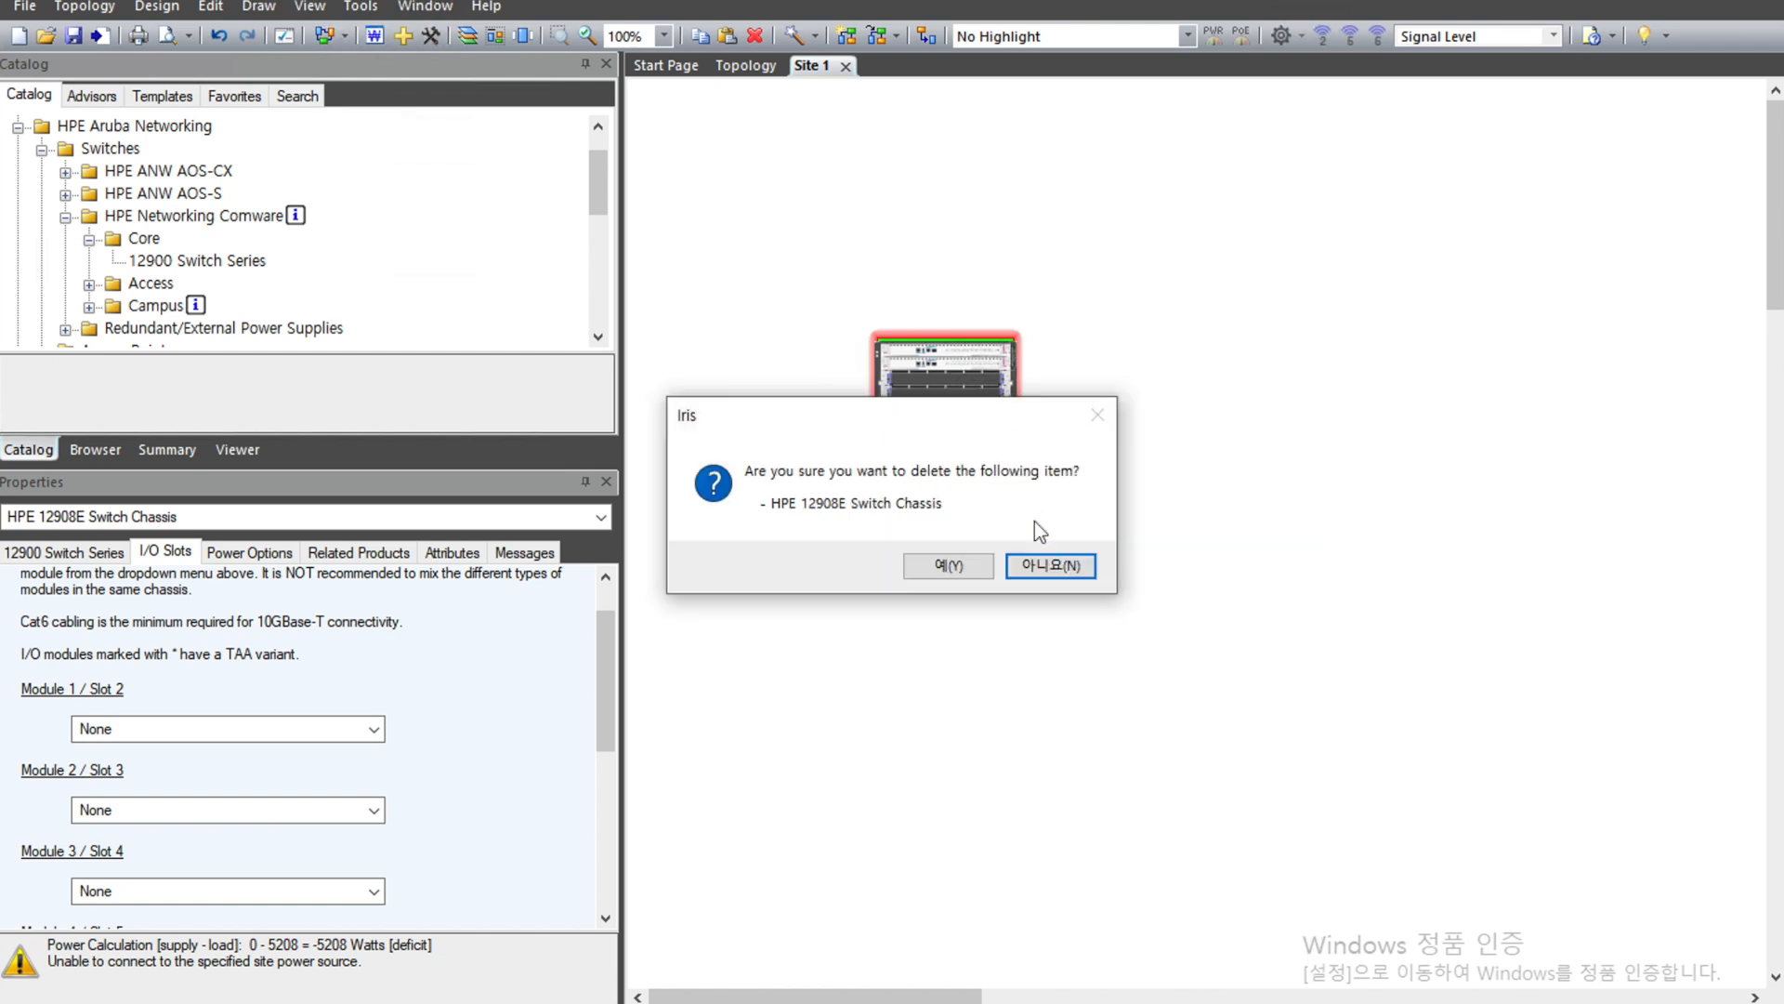
pyautogui.click(953, 569)
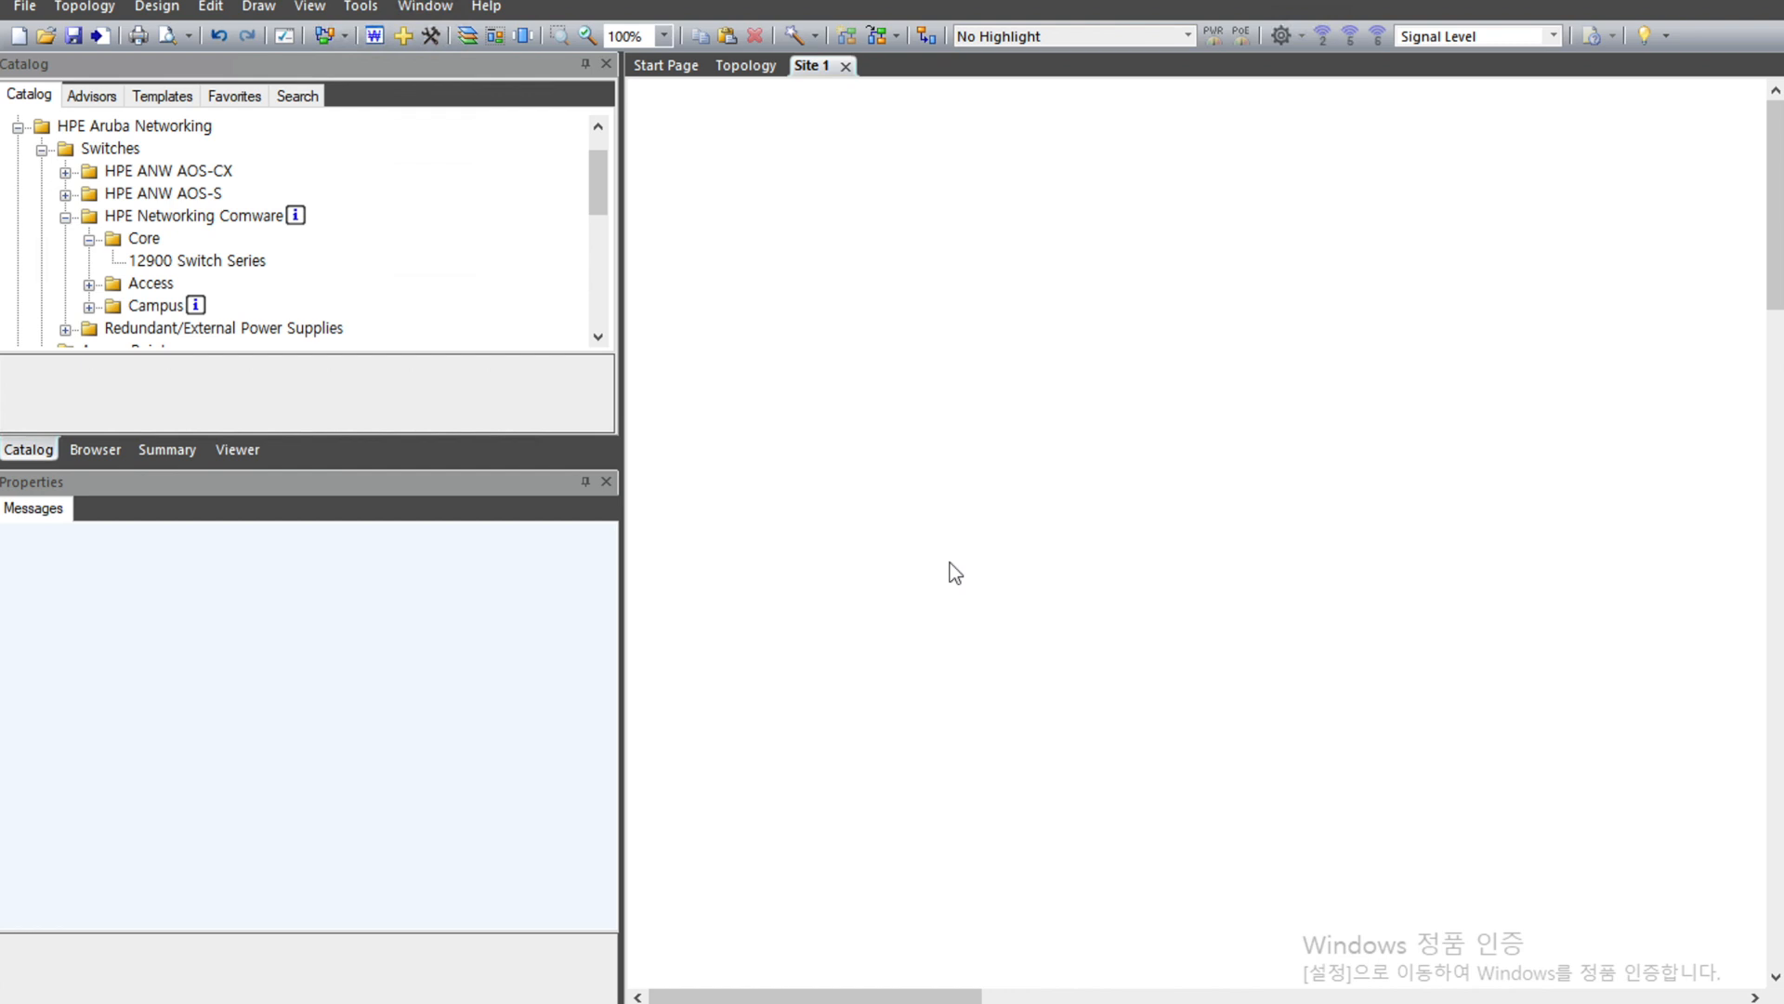
# Rename Site 1 to "A customer" in its site properties.
pyautogui.rightClick(814, 69)
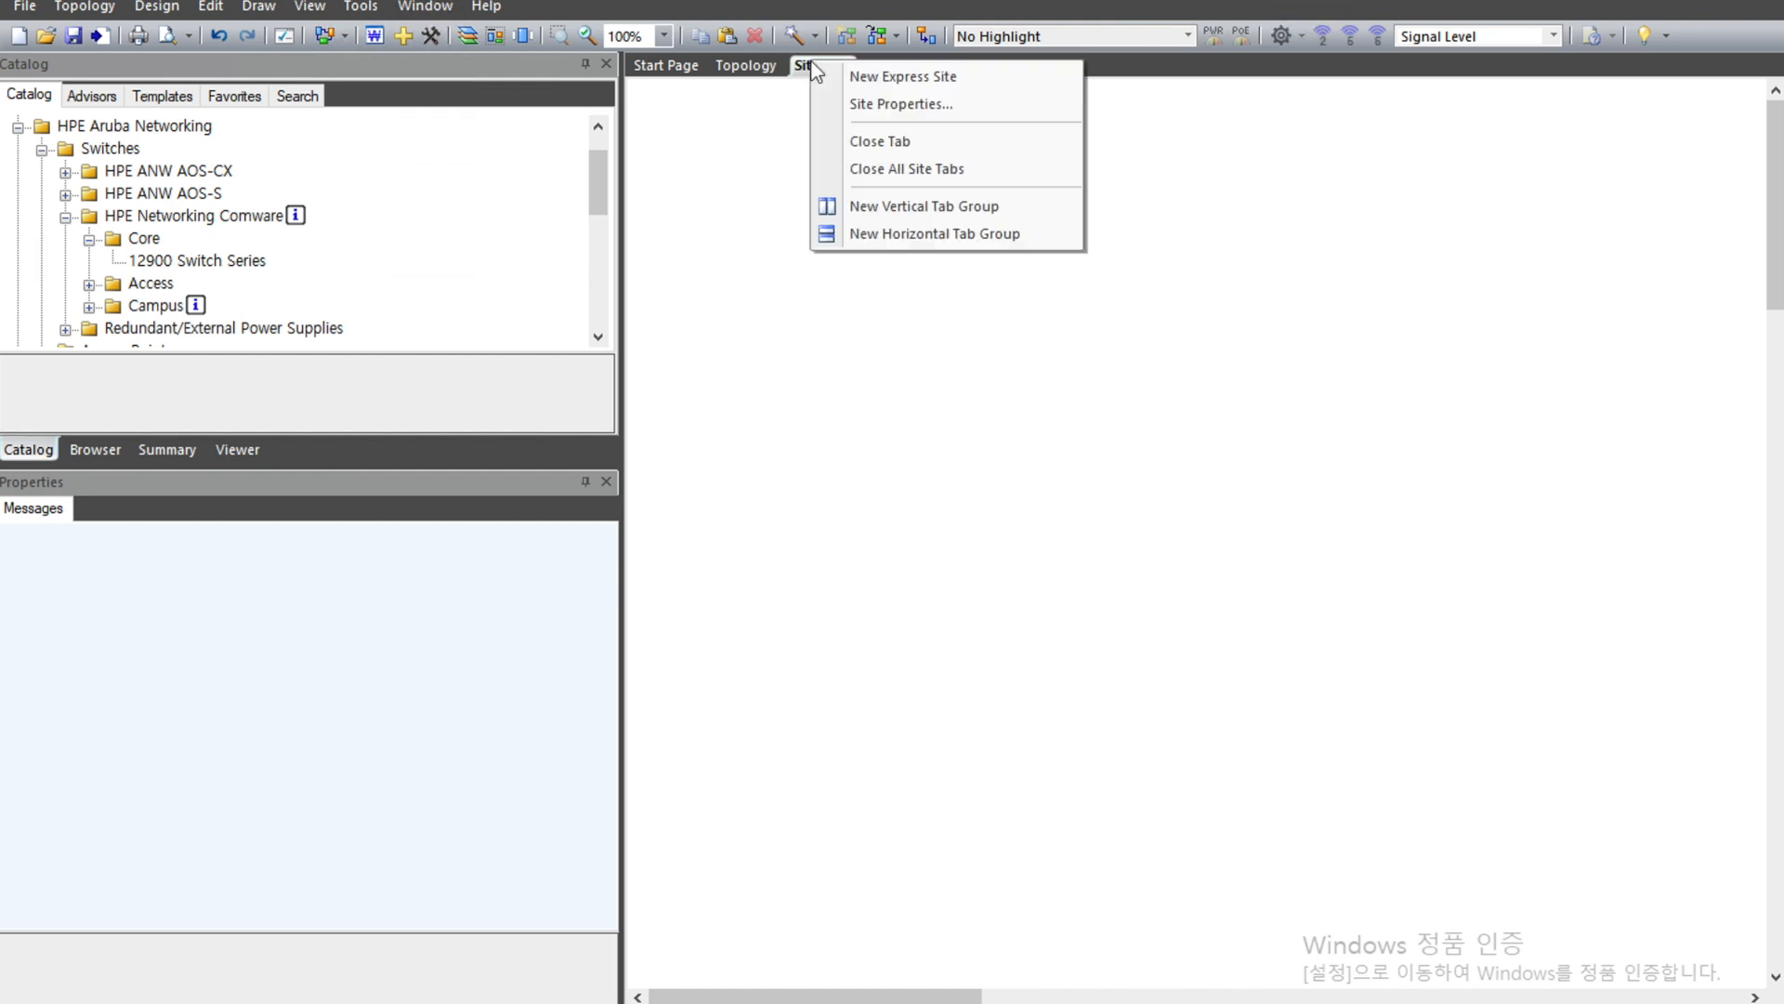
pyautogui.click(911, 104)
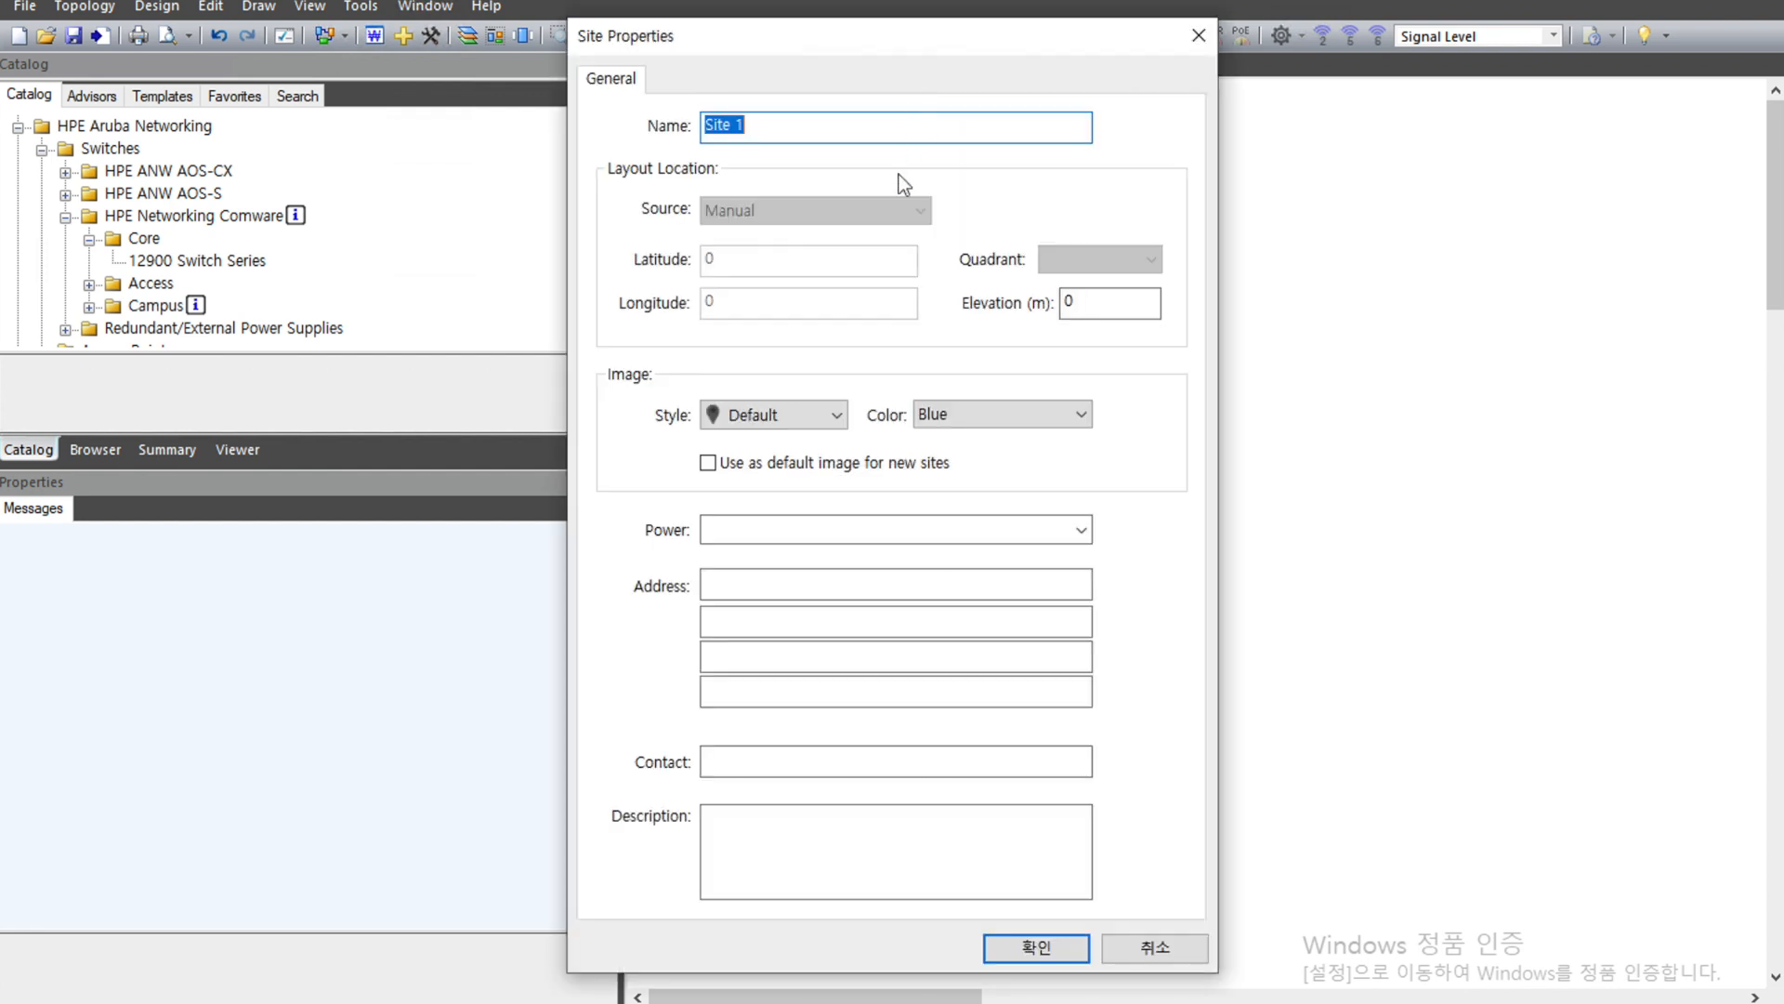
pyautogui.press('BackSpace')
pyautogui.write('A custreoer')
pyautogui.press('BackSpace')
pyautogui.press('BackSpace')
pyautogui.press('BackSpace')
pyautogui.press('BackSpace')
pyautogui.press('BackSpace')
pyautogui.write('omer')
pyautogui.click(1027, 957)
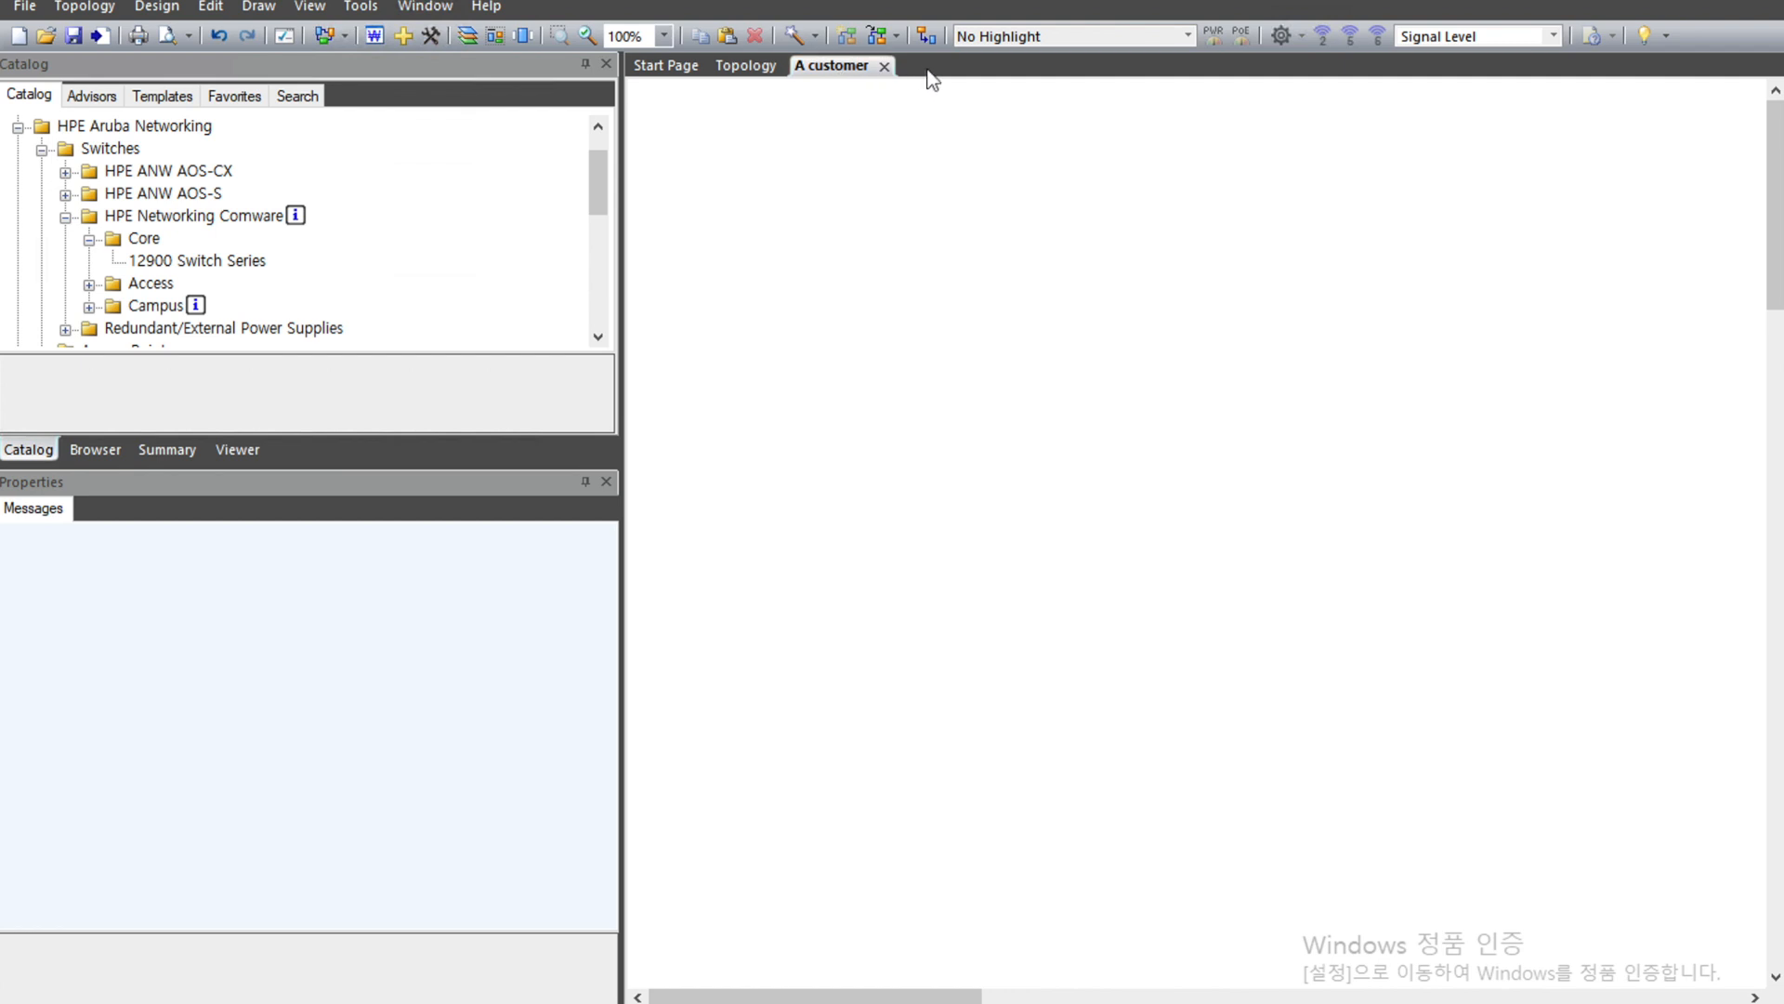
# Create a second site named "B Customer" on the topology map, below the A customer site.
pyautogui.click(748, 66)
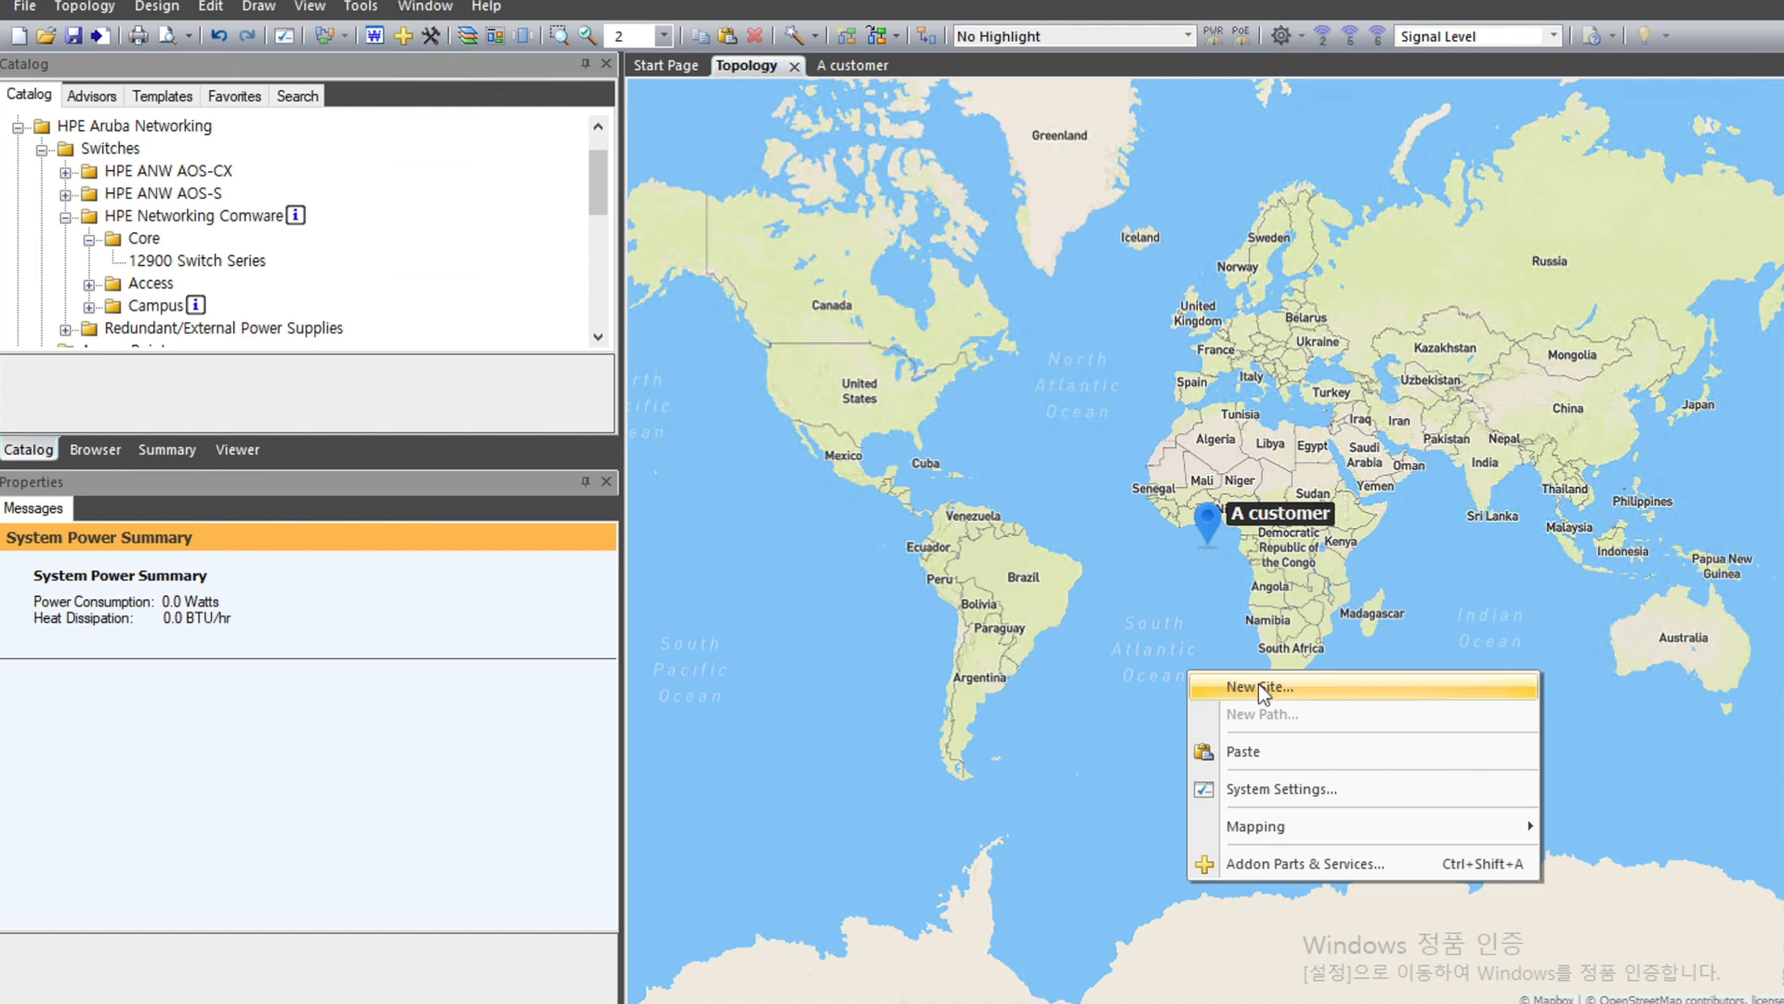
pyautogui.click(1258, 684)
pyautogui.write('b')
pyautogui.press('BackSpace')
pyautogui.write('B Customer')
pyautogui.click(1060, 944)
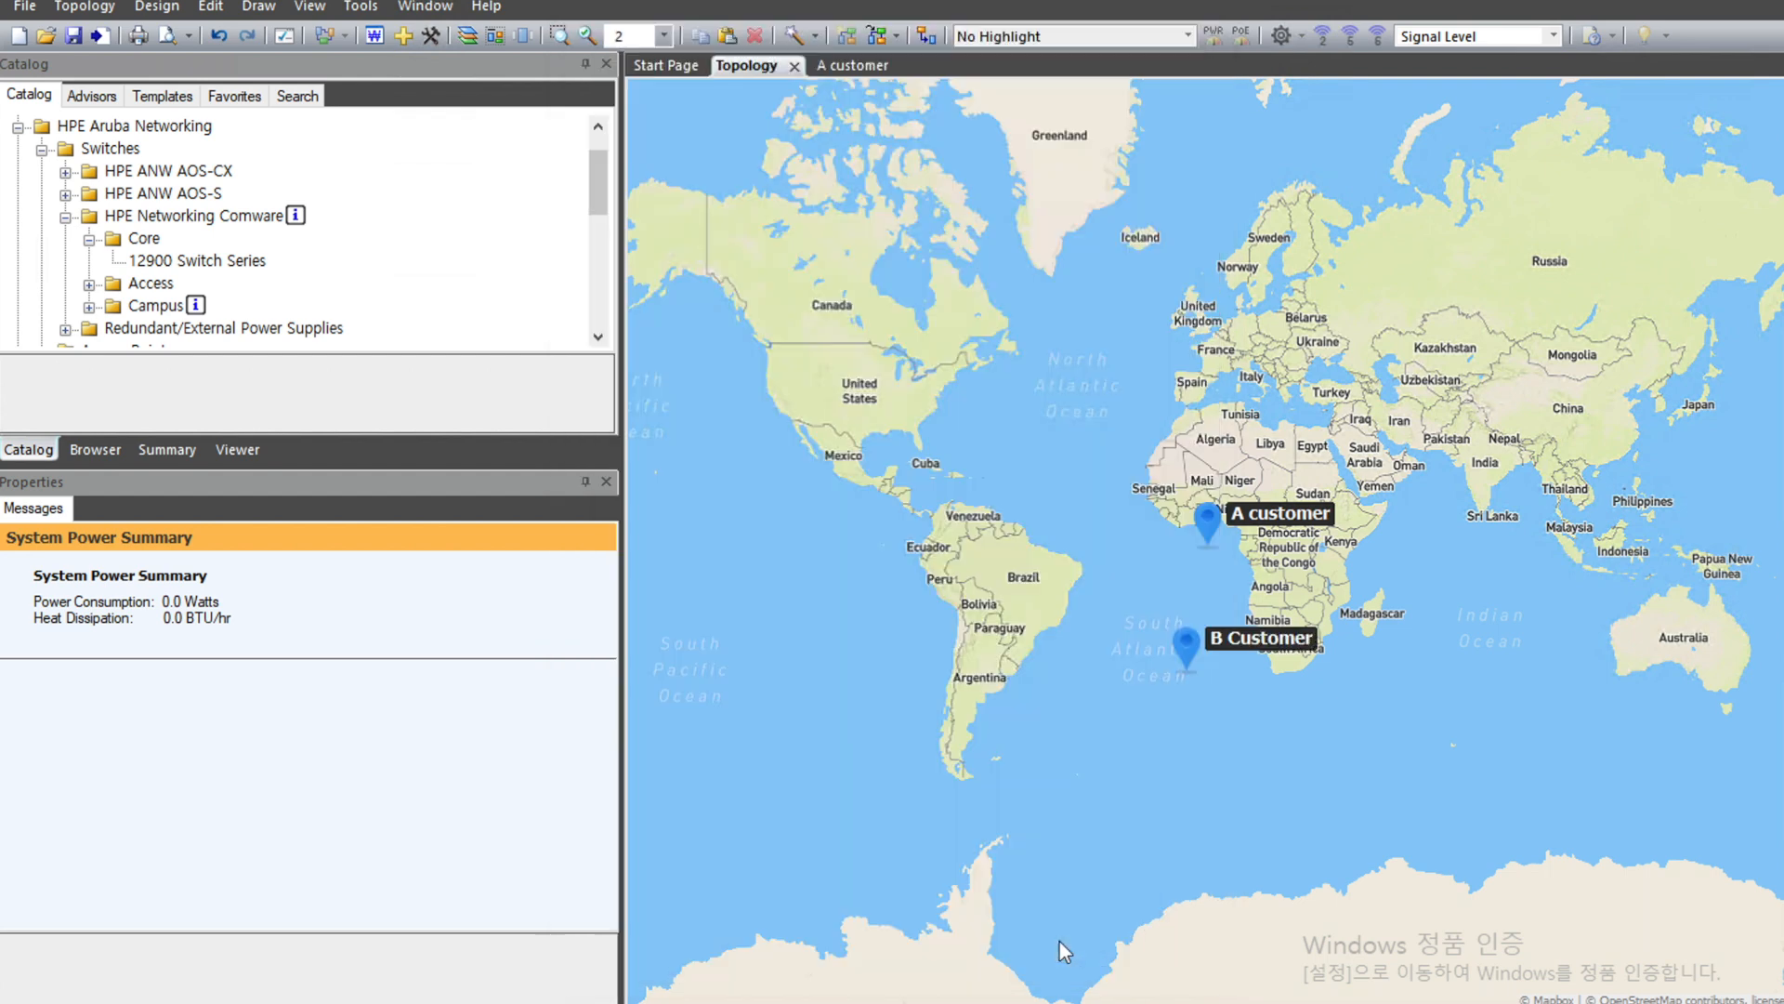
# Open the A customer and B Customer sites from the topology map, and return to the A customer site.
pyautogui.doubleClick(1203, 510)
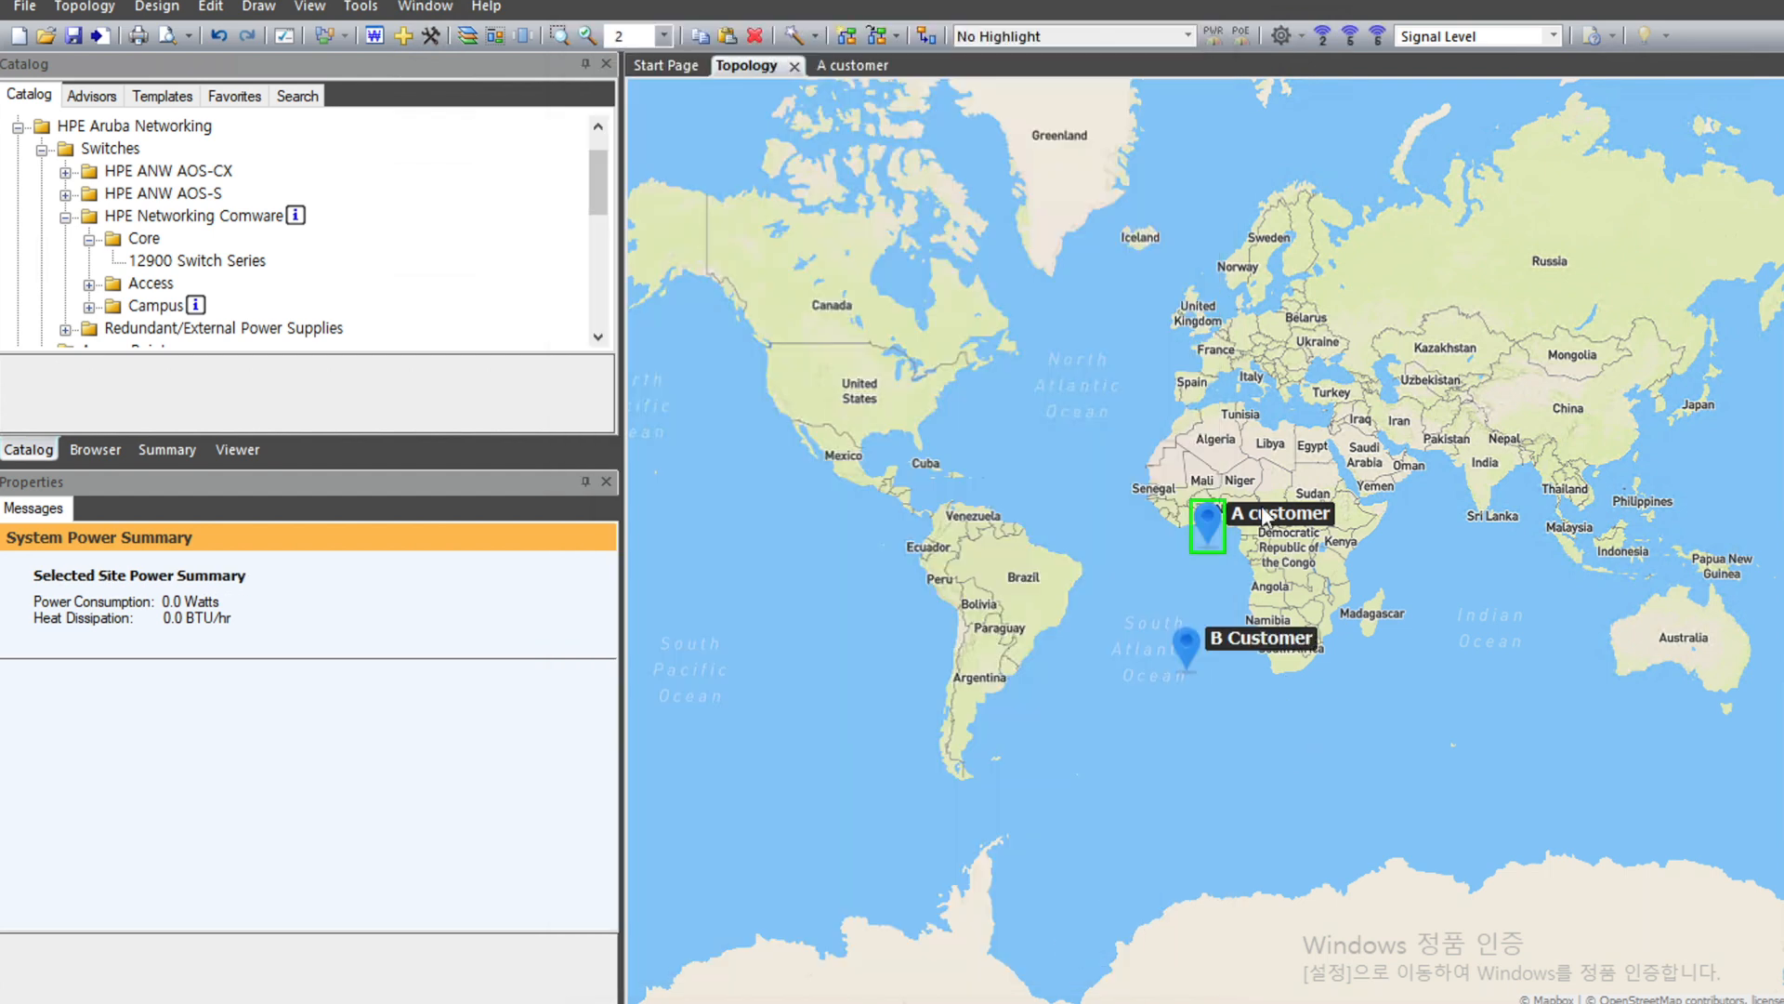
pyautogui.click(744, 66)
pyautogui.doubleClick(1268, 641)
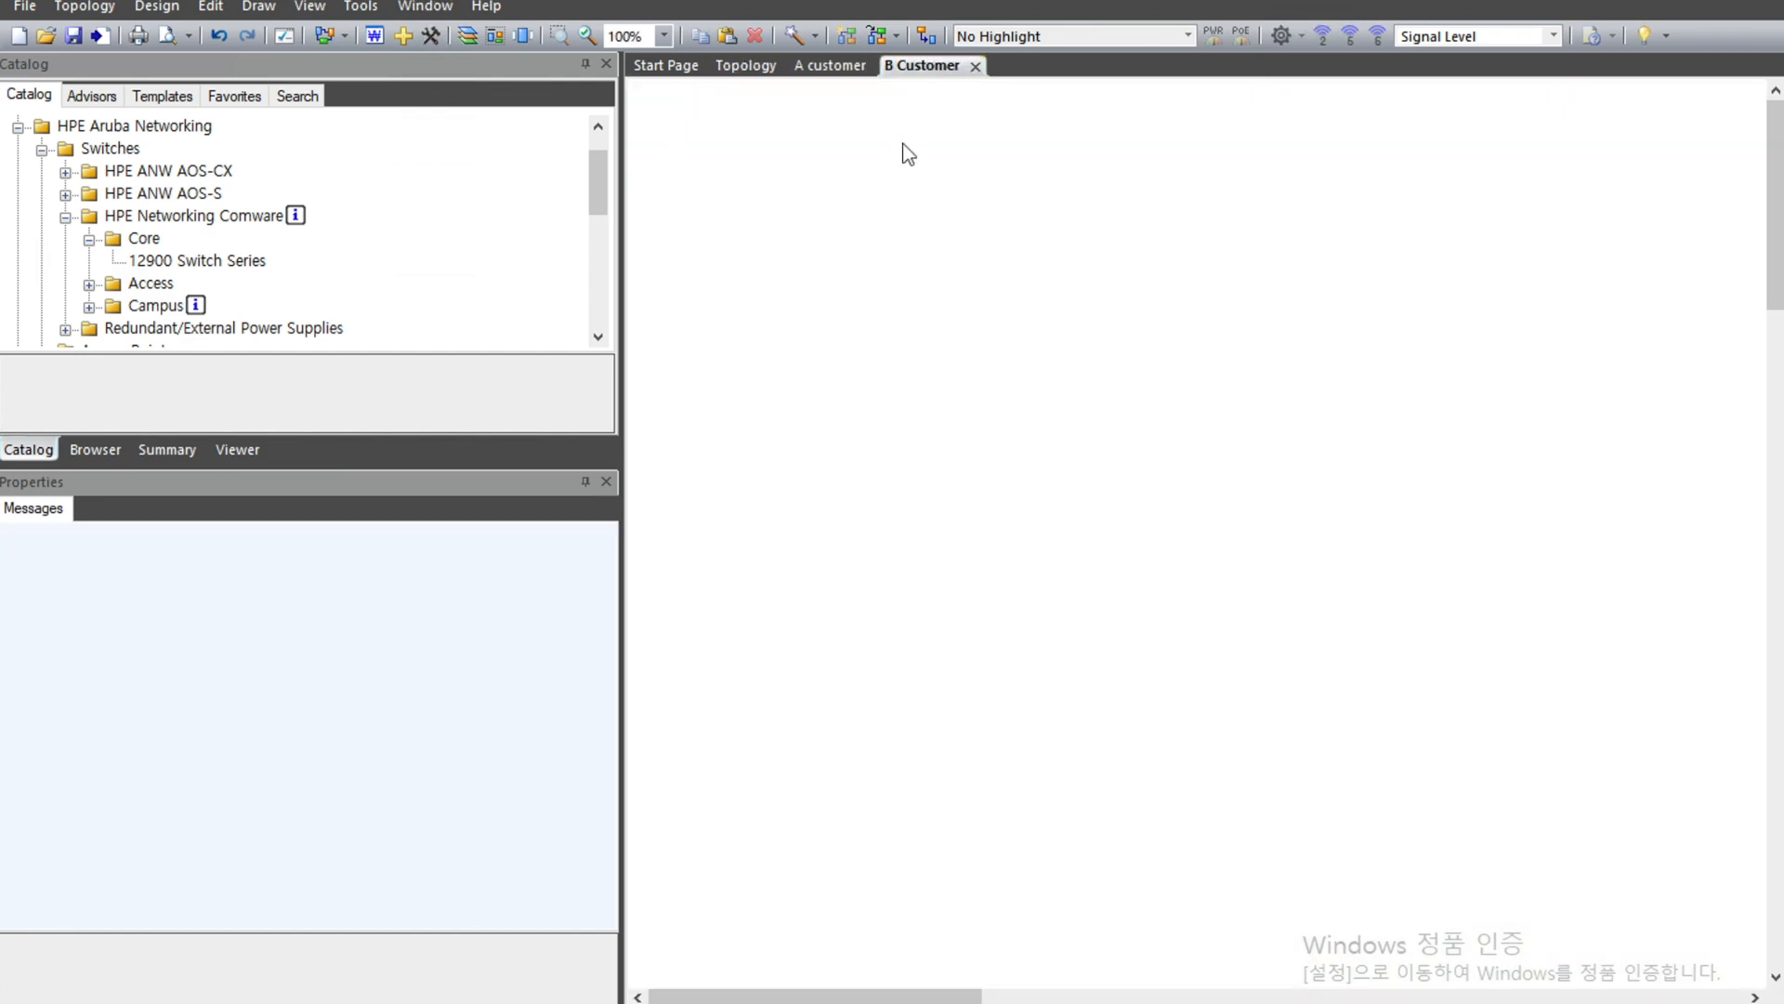
pyautogui.click(844, 71)
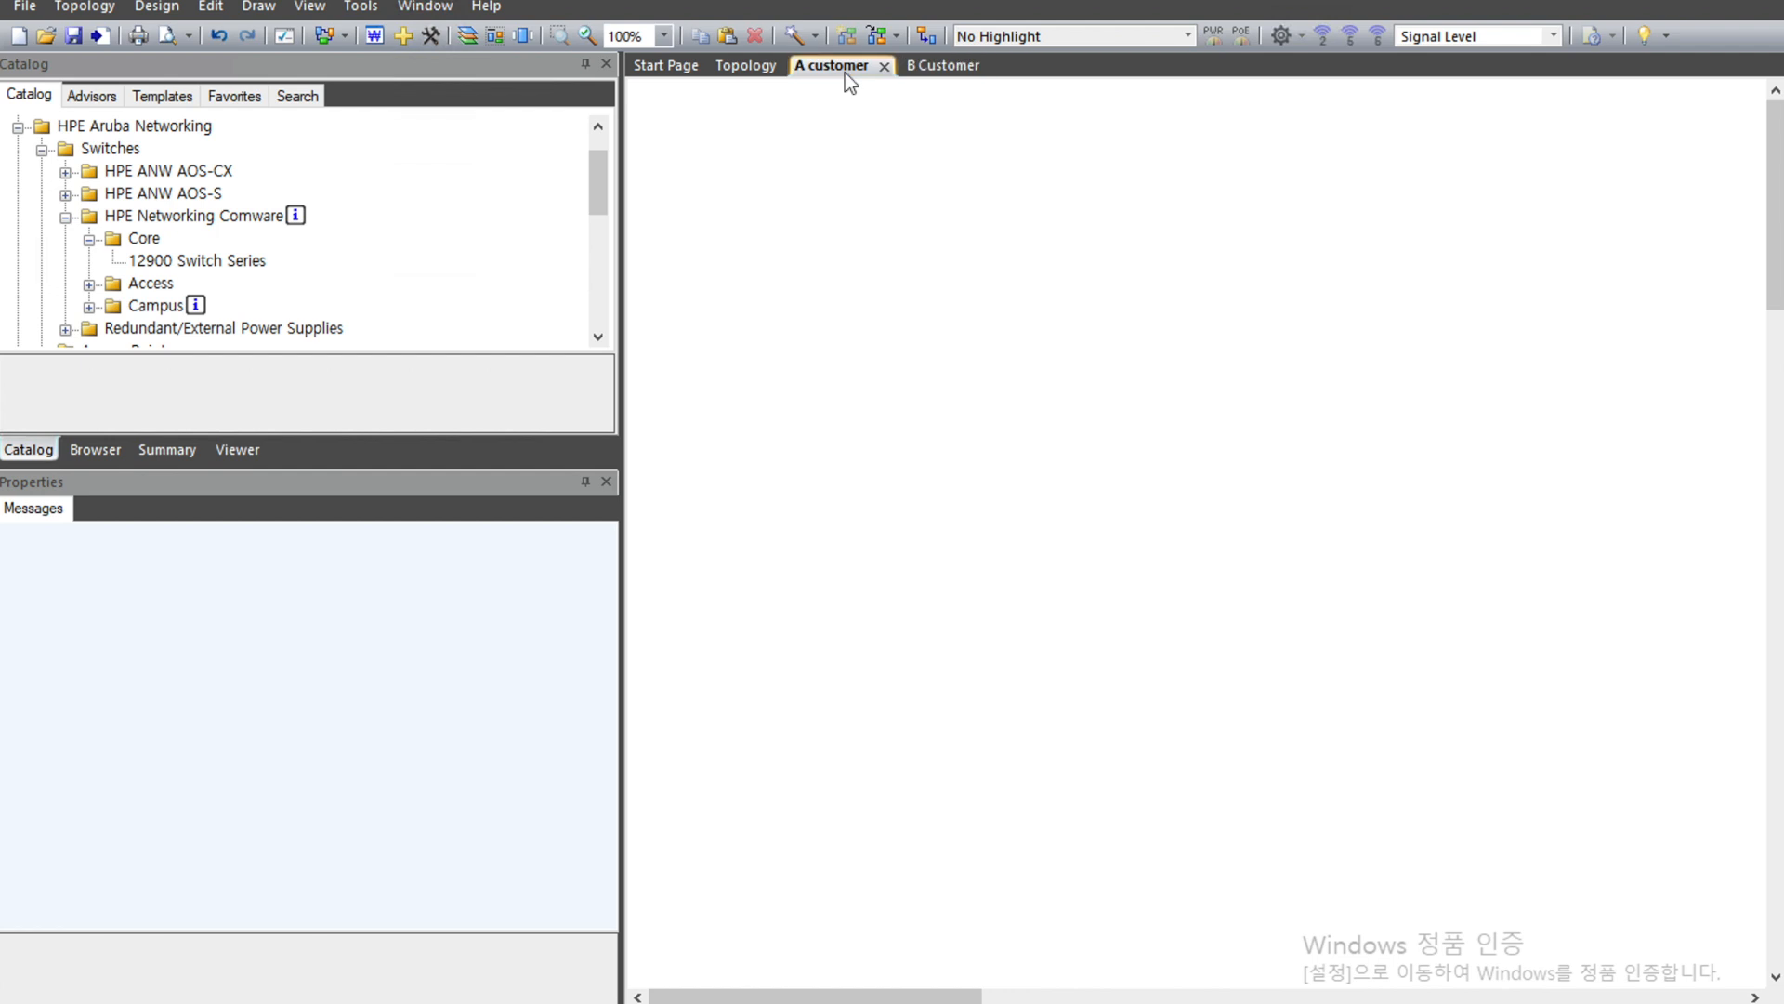
# Add a design group frame labelled "DC" to the A customer site and position it in the upper part of the canvas.
pyautogui.rightClick(923, 317)
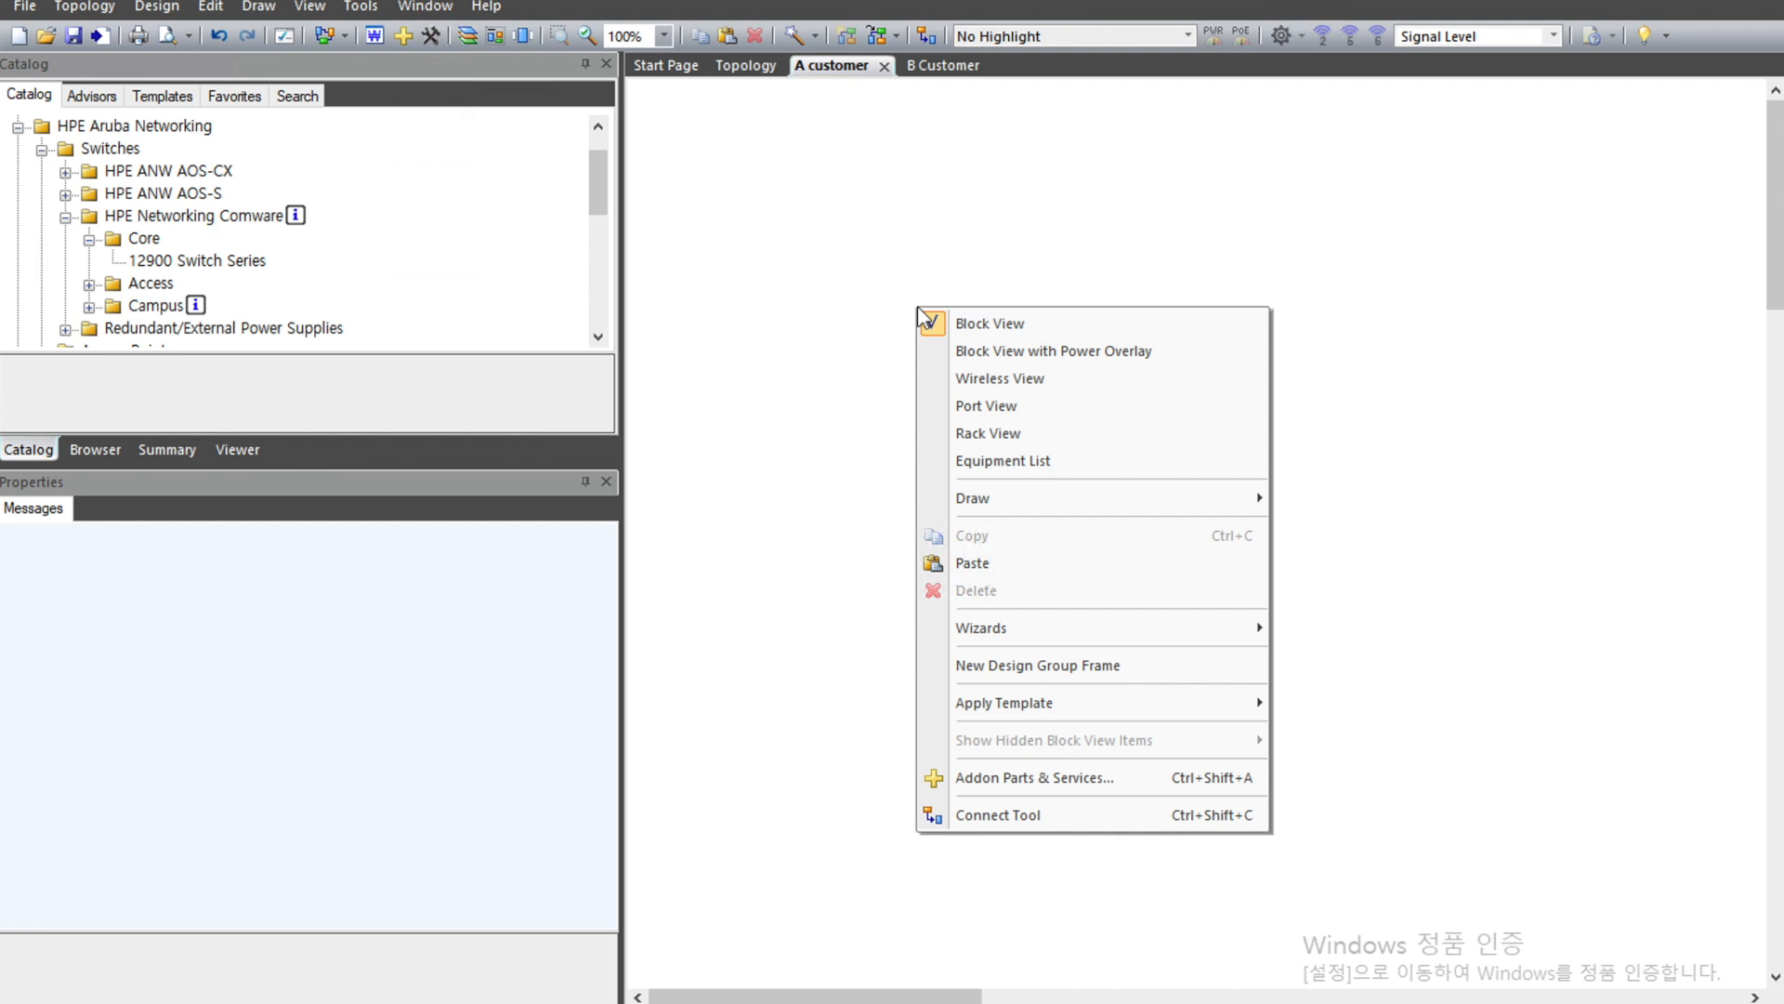
pyautogui.click(1037, 667)
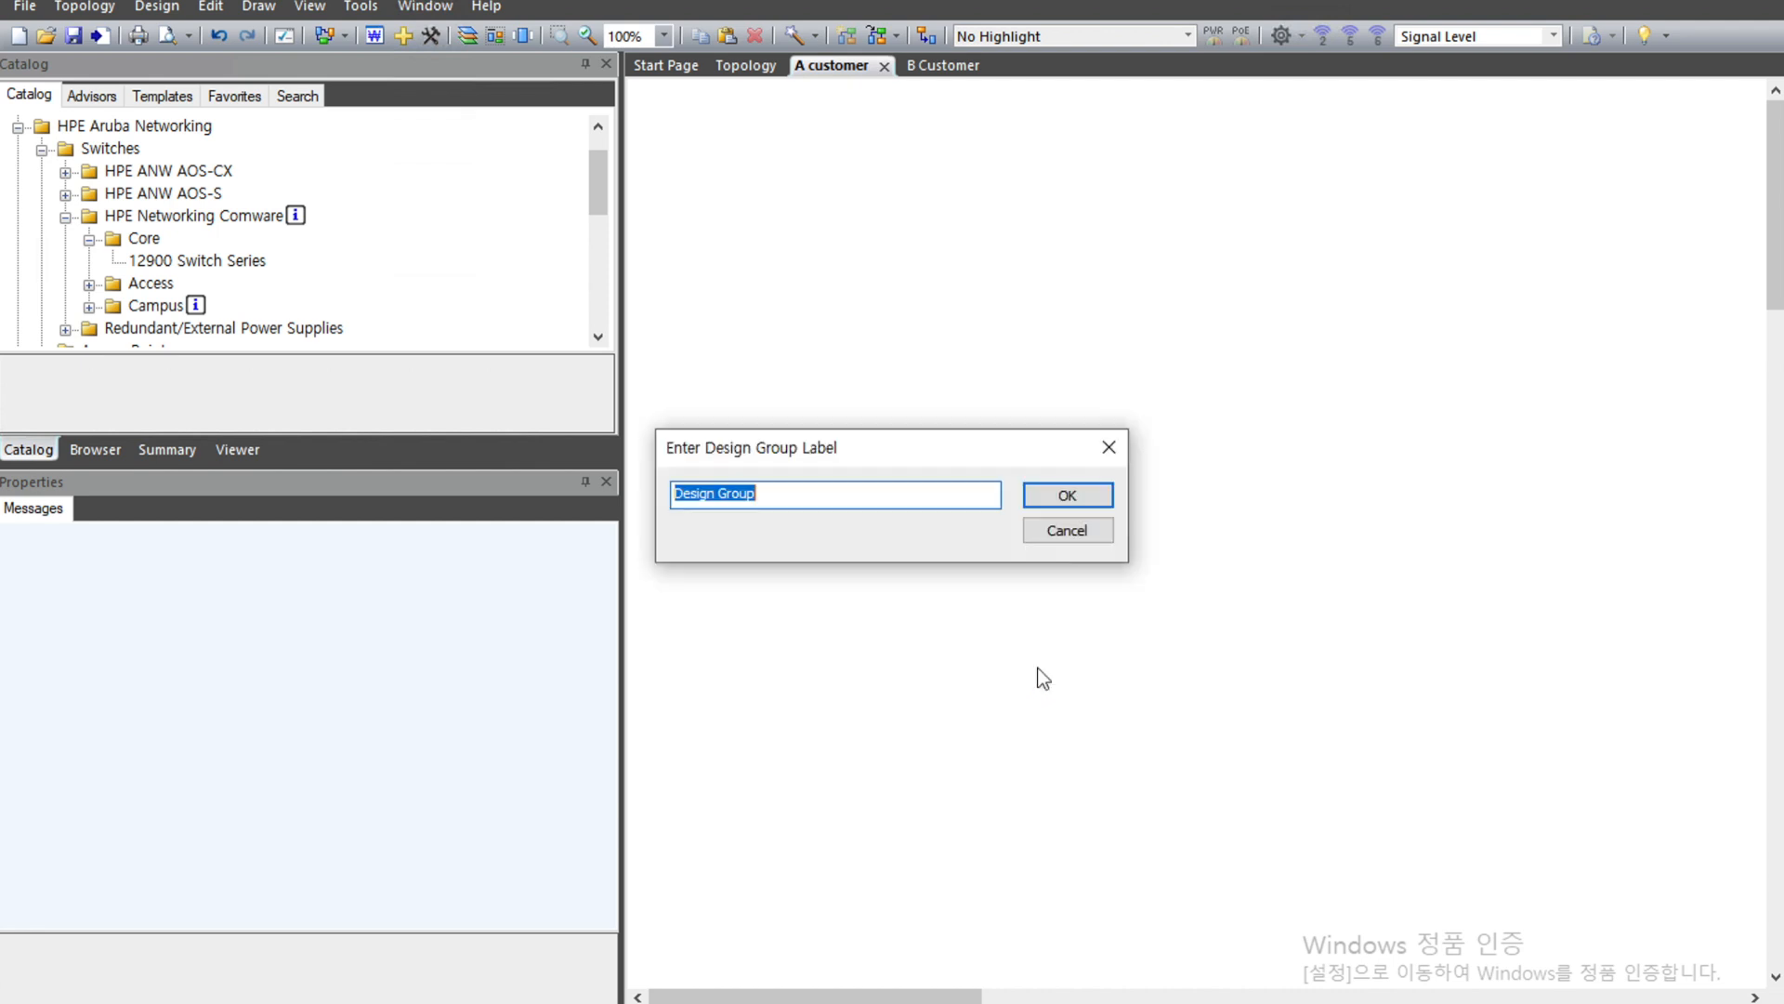
pyautogui.write('C')
pyautogui.press('BackSpace')
pyautogui.write('DC')
pyautogui.press('Return')
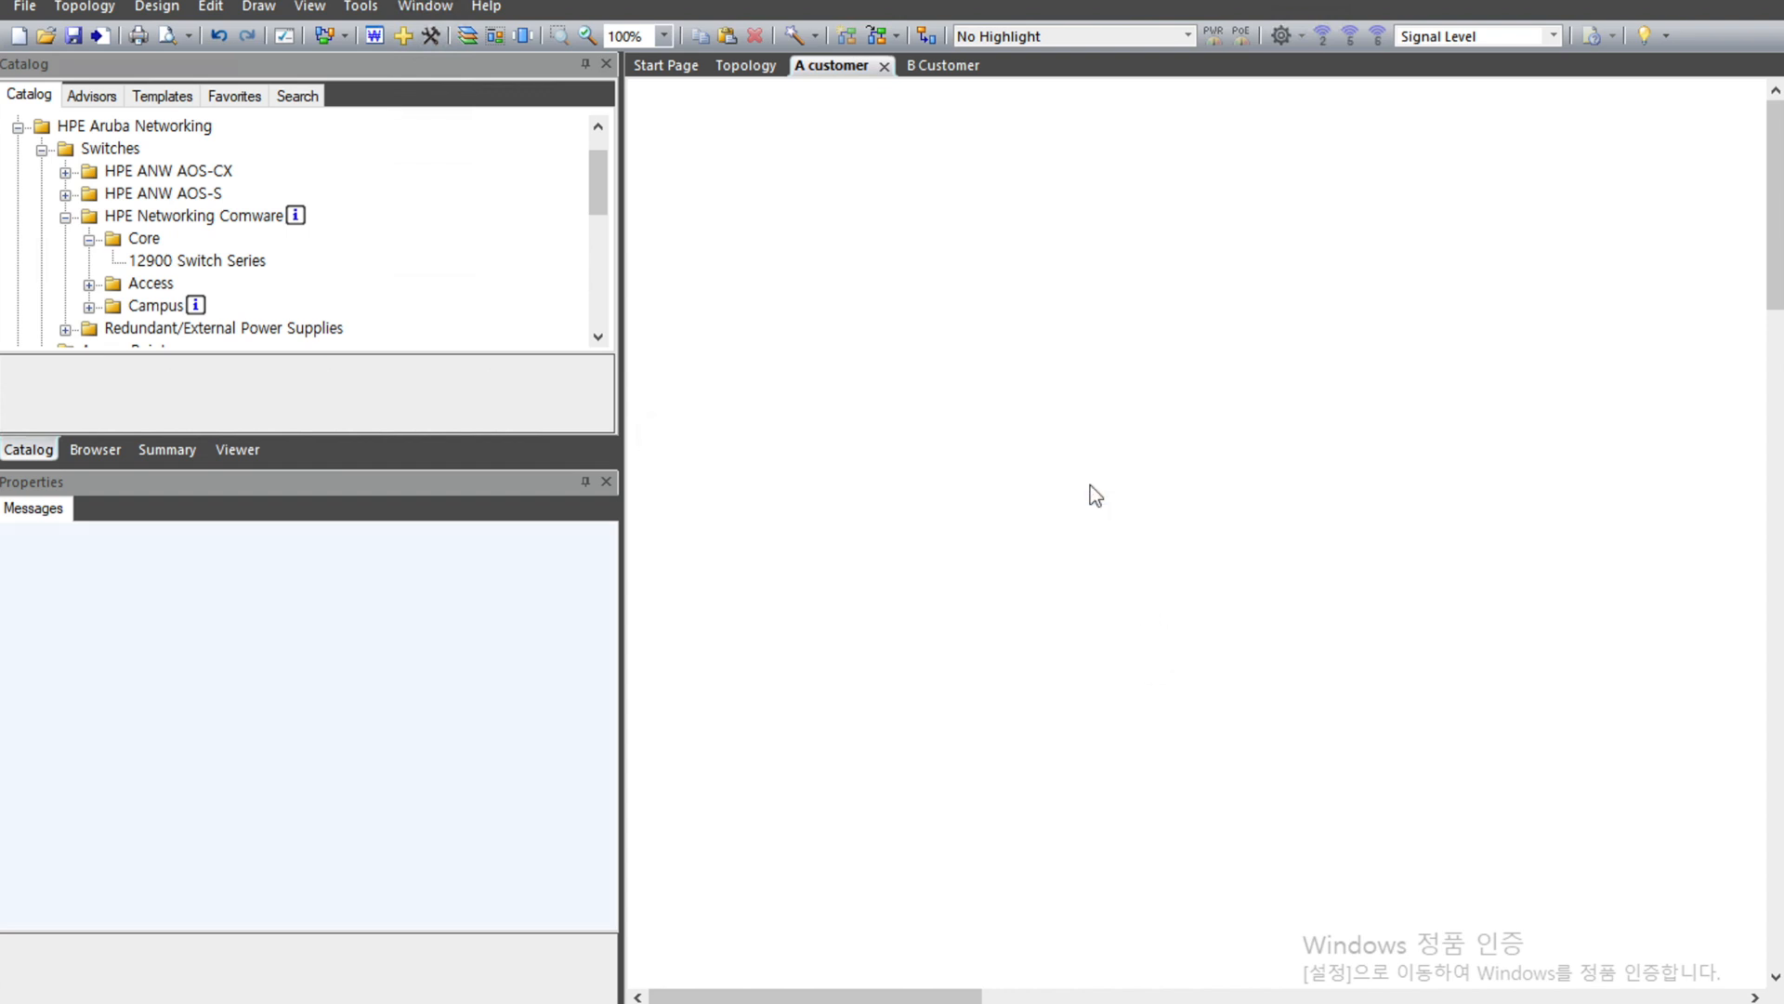
pyautogui.moveTo(1042, 372); pyautogui.dragTo(1058, 297)
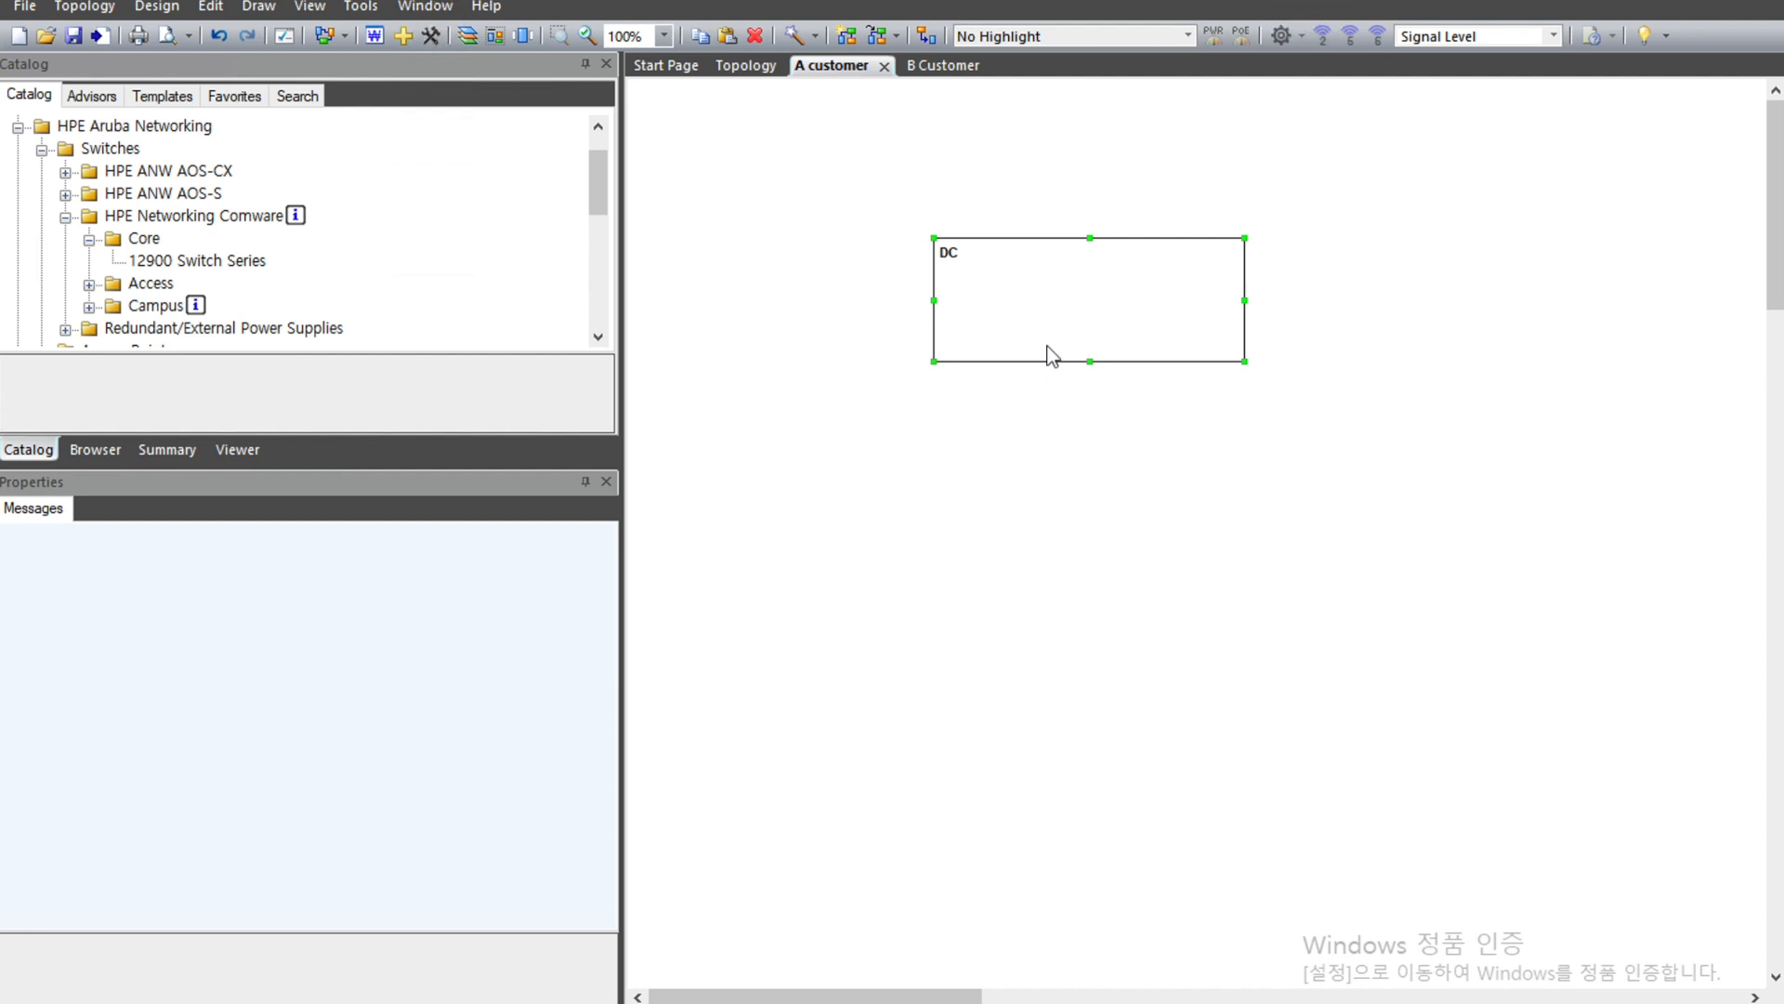
# Add a 6400 v2 series switch from the HPE ANW AOS-CX catalog and place it below the DC frame.
pyautogui.click(64, 216)
pyautogui.click(65, 172)
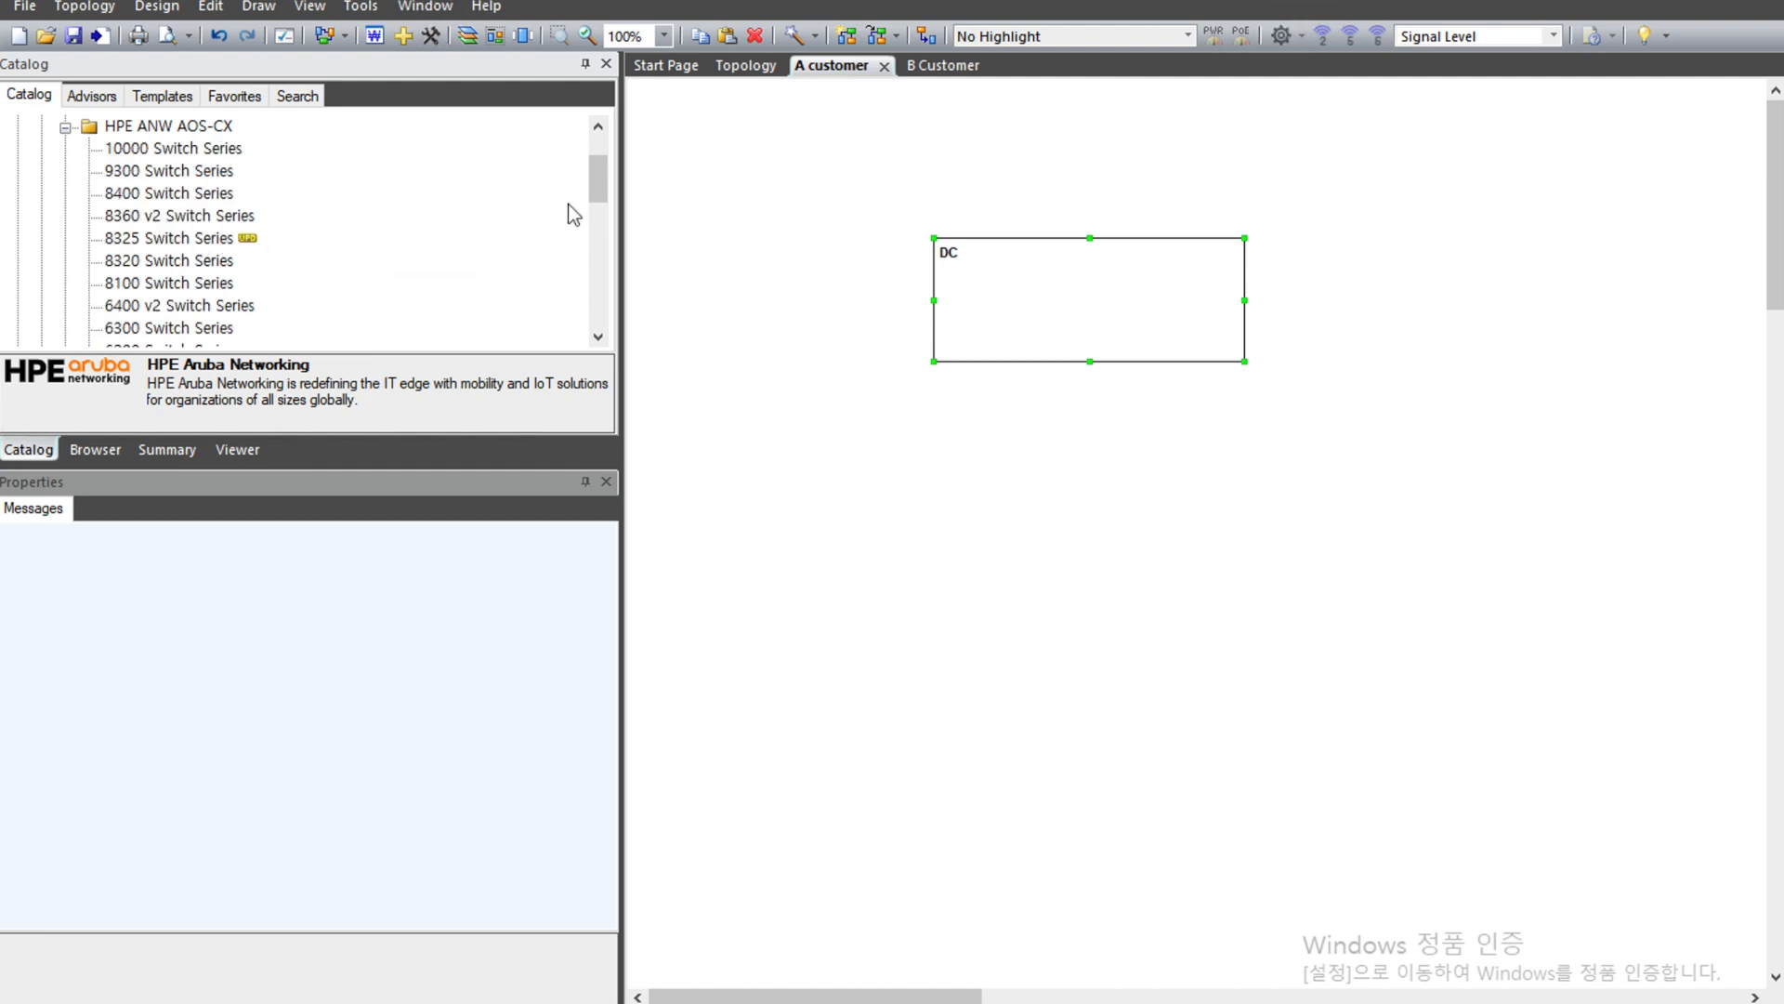
pyautogui.doubleClick(139, 305)
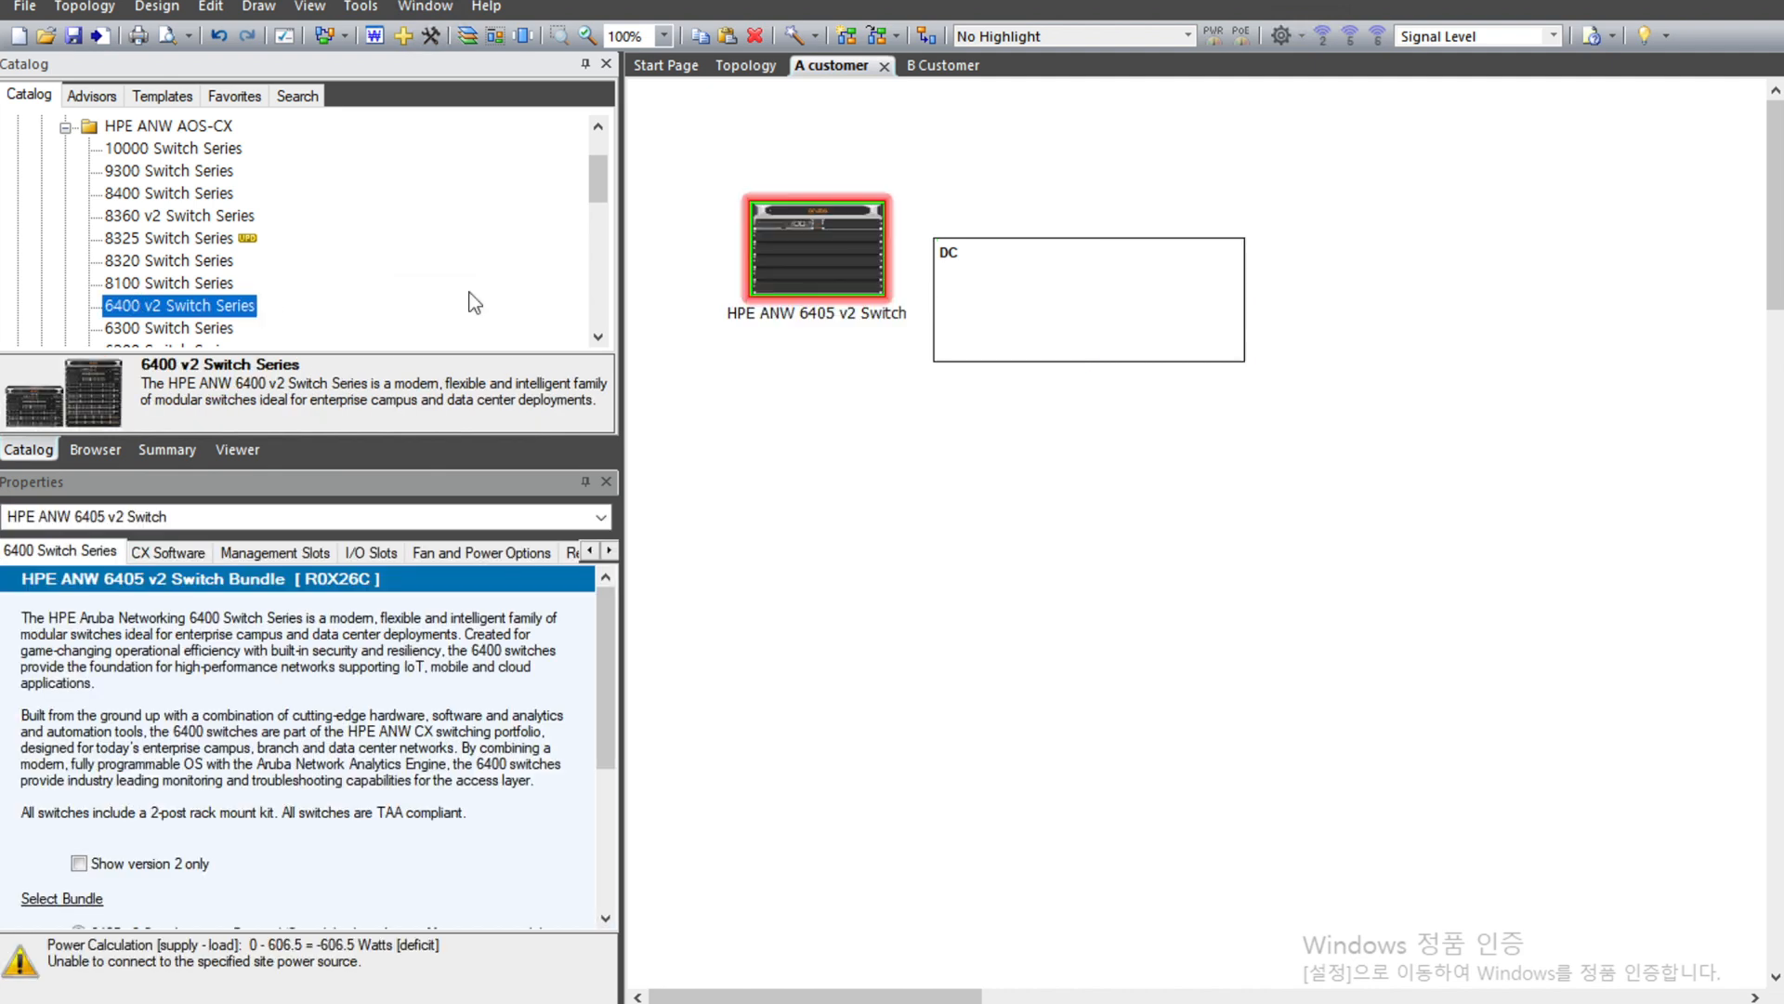
pyautogui.moveTo(840, 220); pyautogui.dragTo(1020, 437)
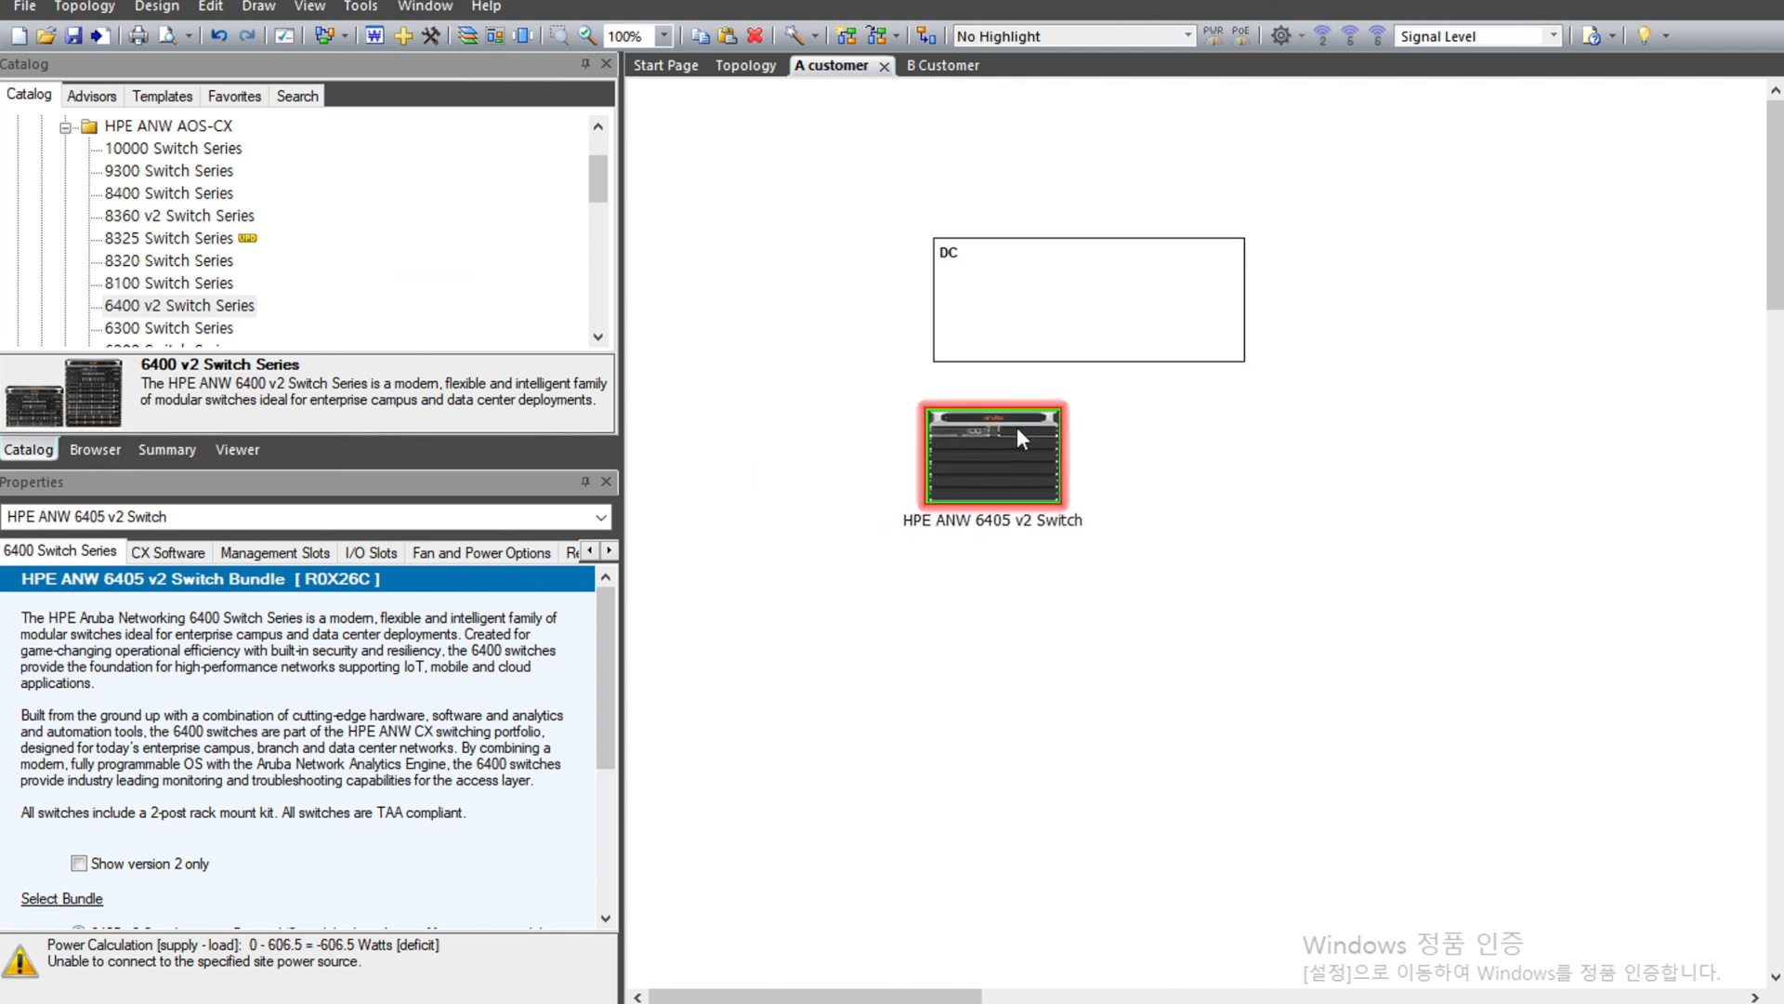
# Switch the chassis bundle to 6410 v2 Switch and back to 6405 v2 Switch.
pyautogui.moveTo(609, 678); pyautogui.dragTo(606, 779)
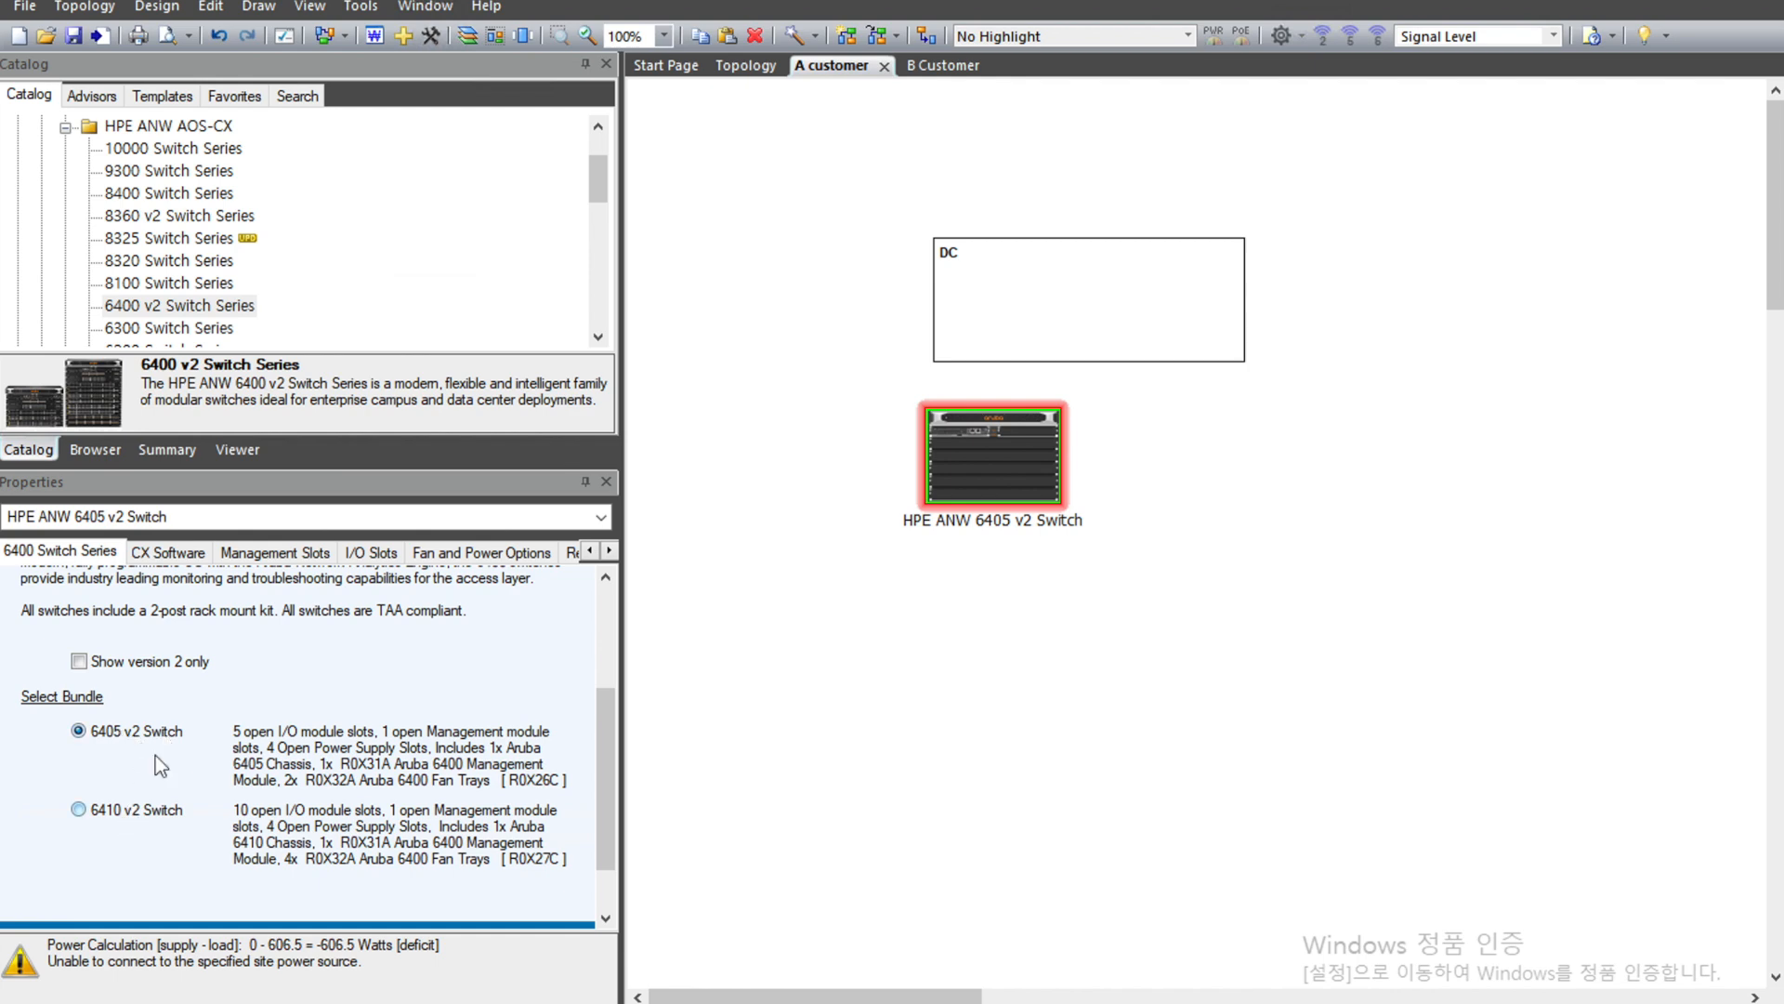
pyautogui.click(154, 811)
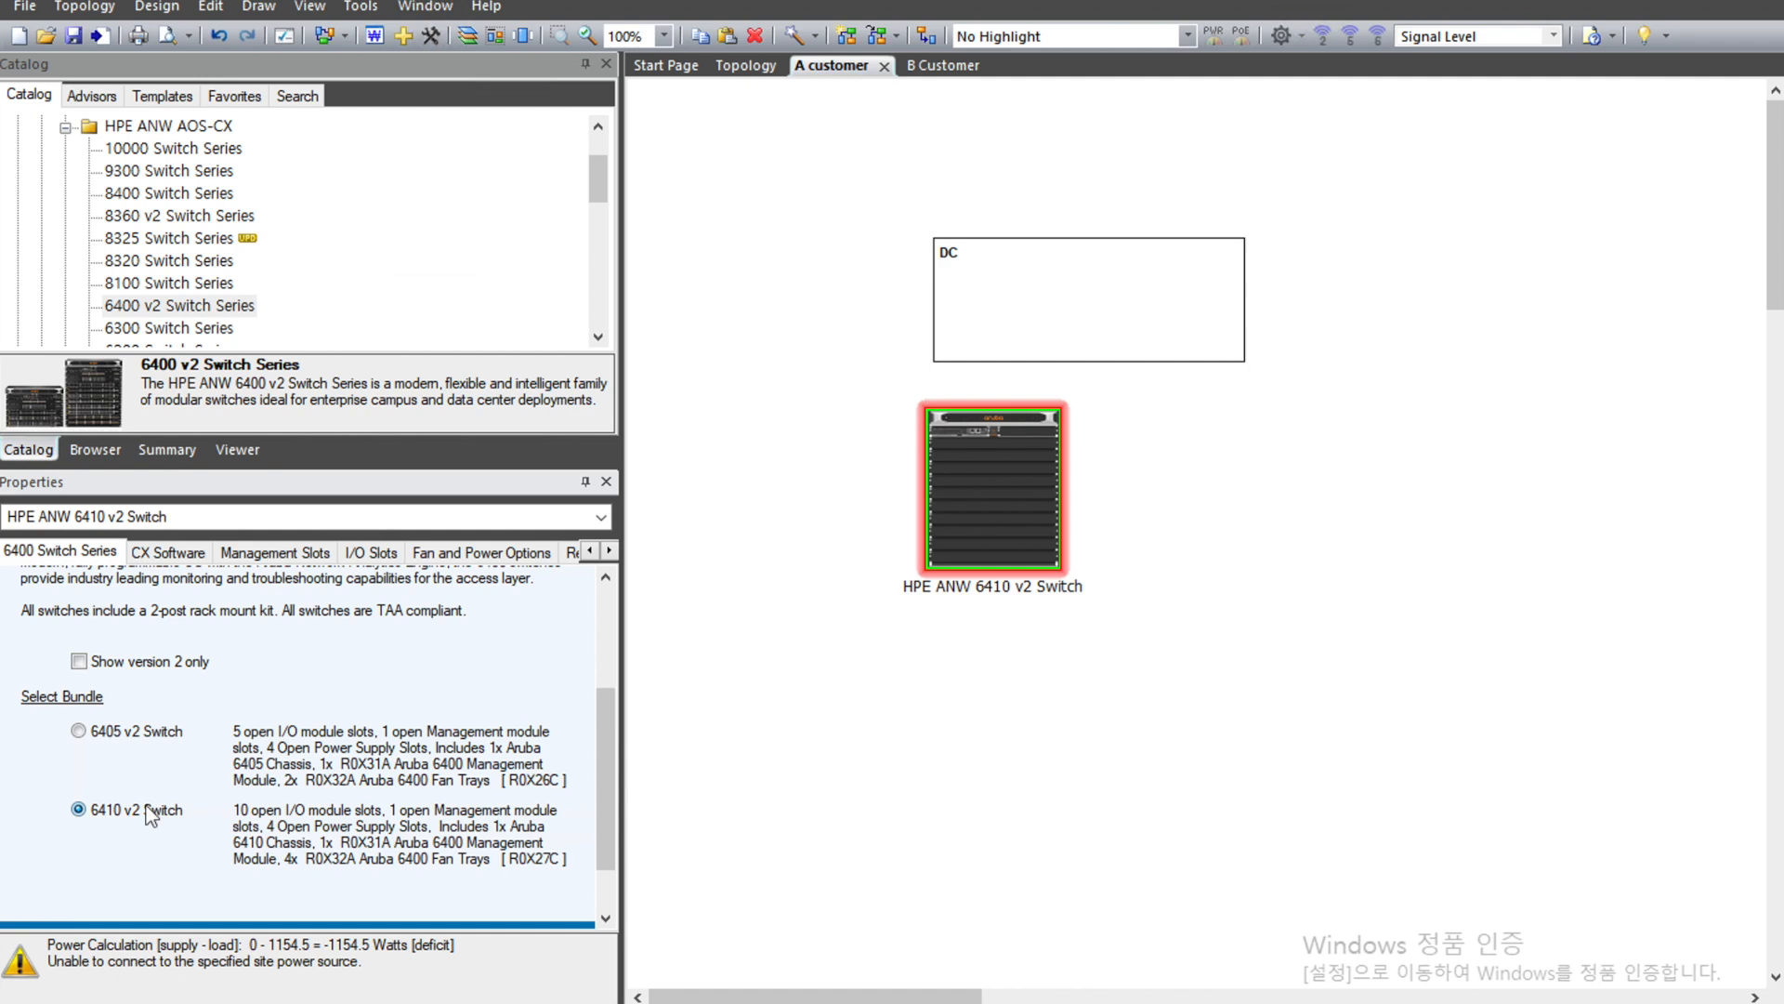
pyautogui.click(141, 731)
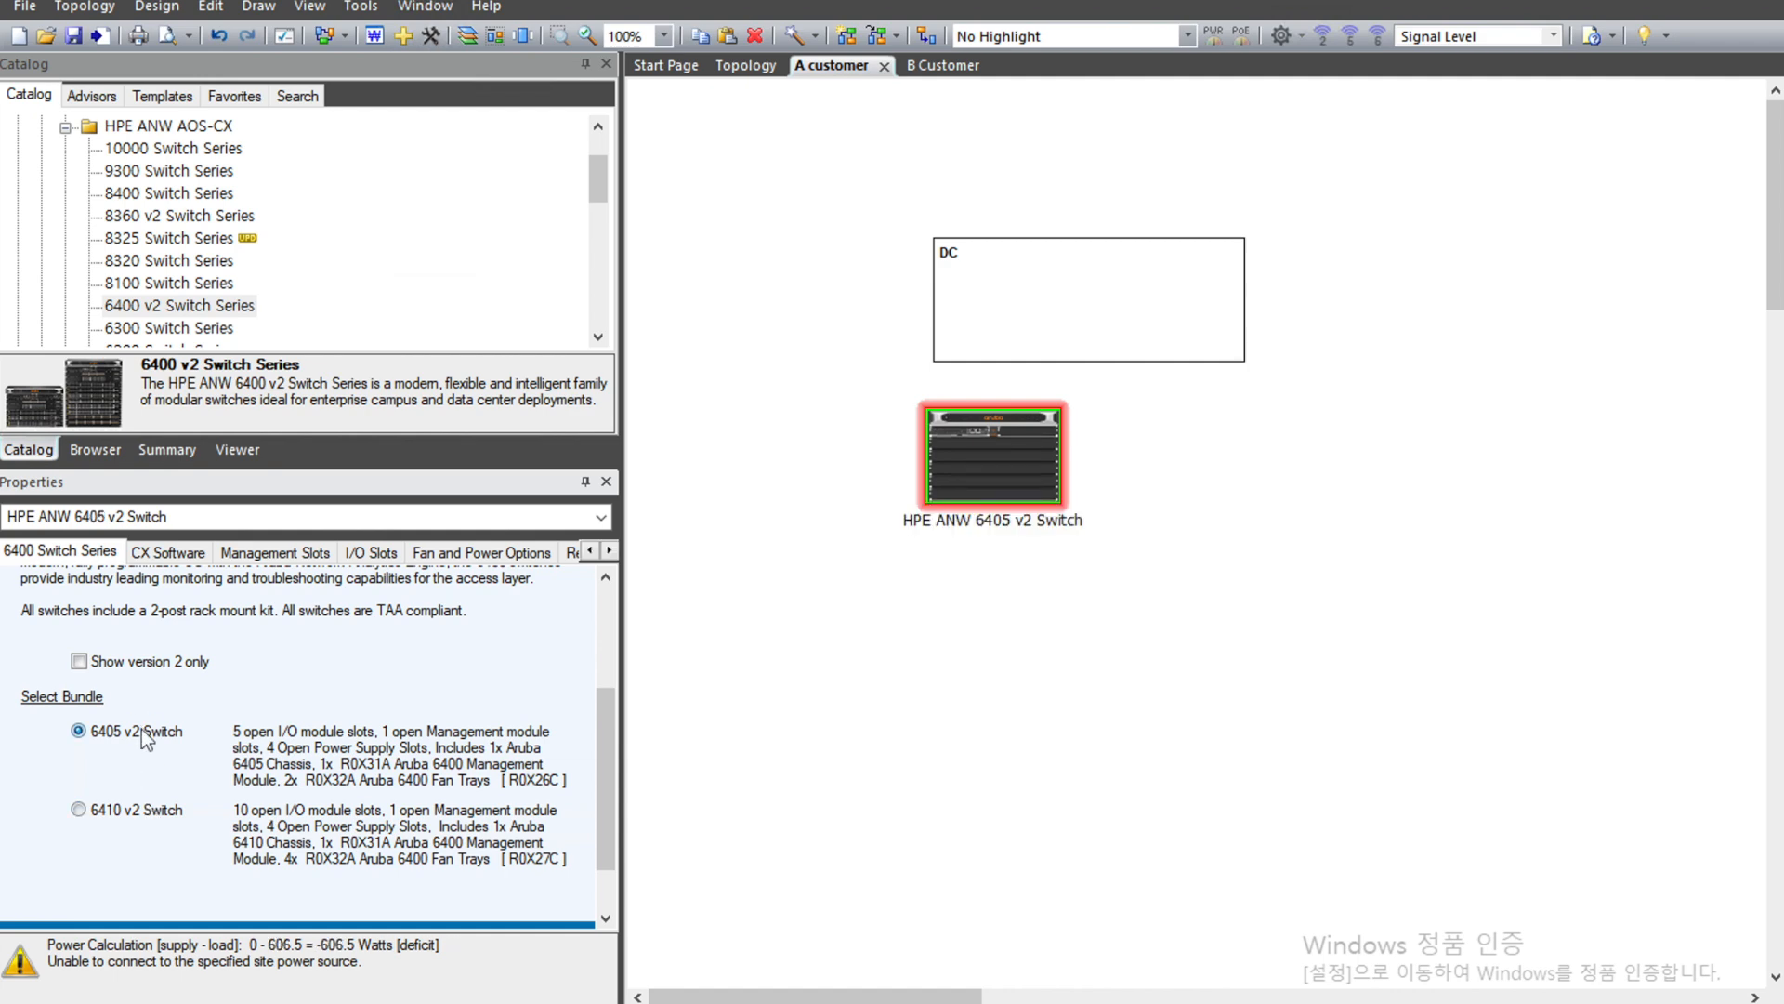
# View the 6400 Switch Series product information comparing the 6405 v2 and 6410 v2, and close it.
pyautogui.rightClick(1002, 457)
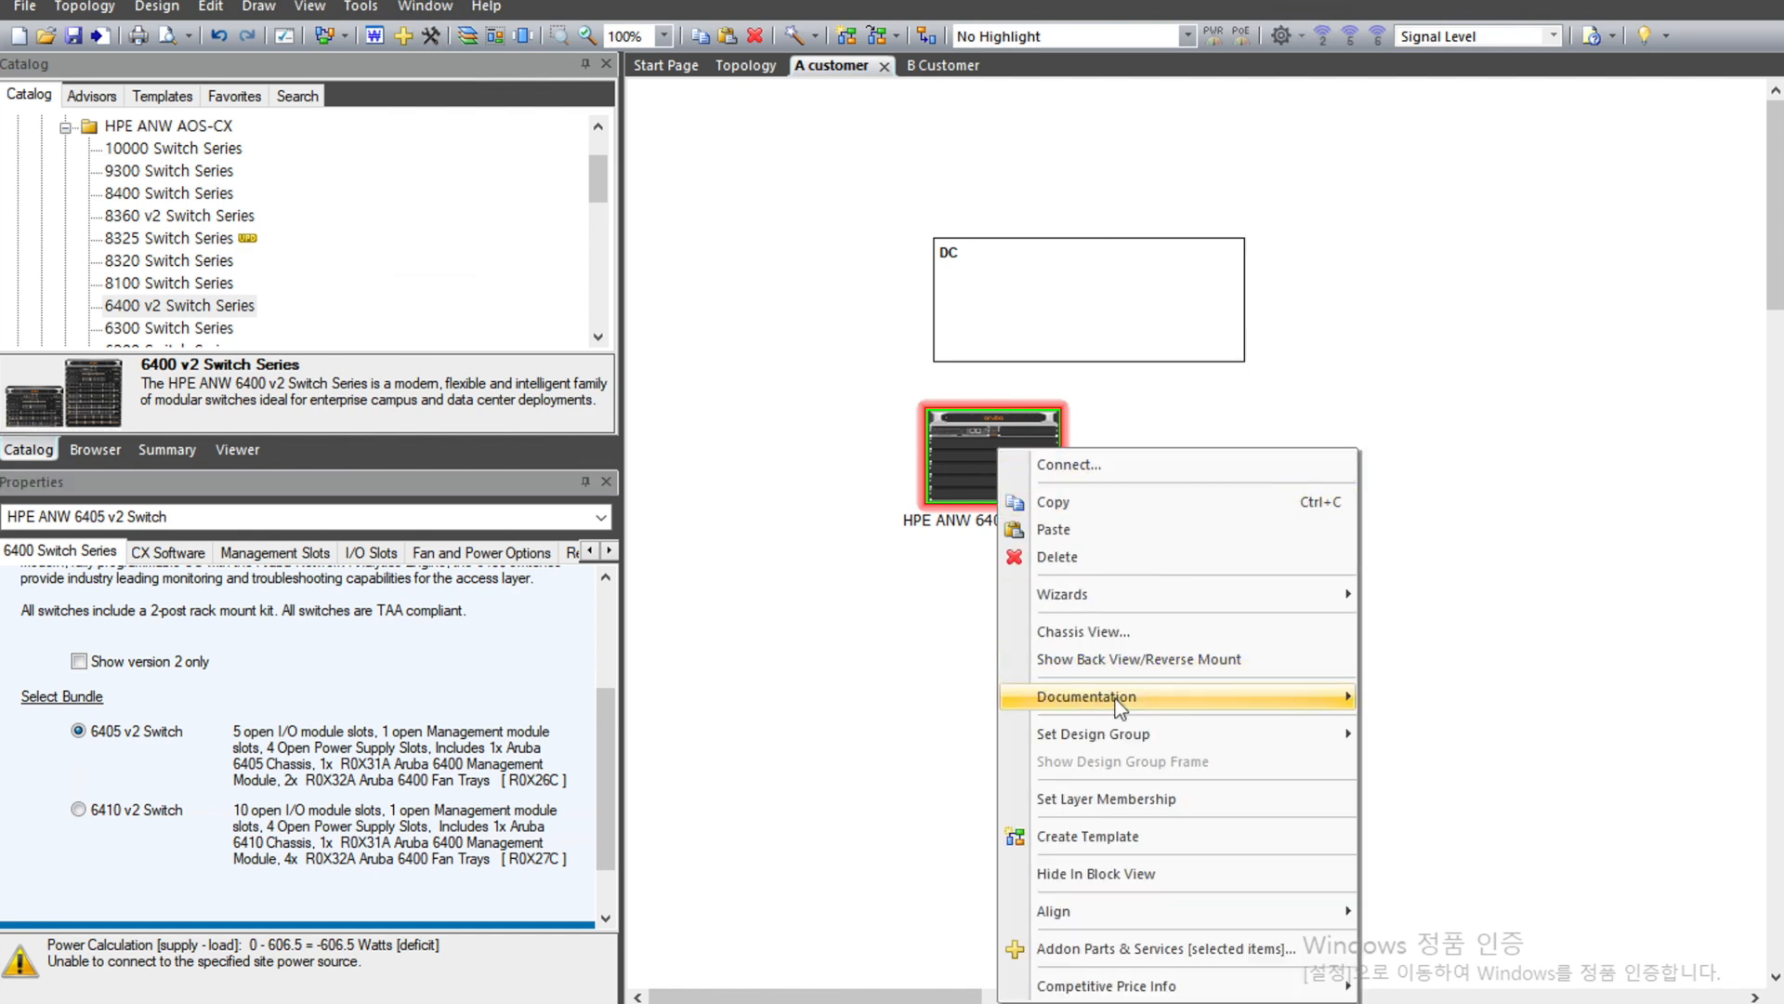
pyautogui.moveTo(1119, 707)
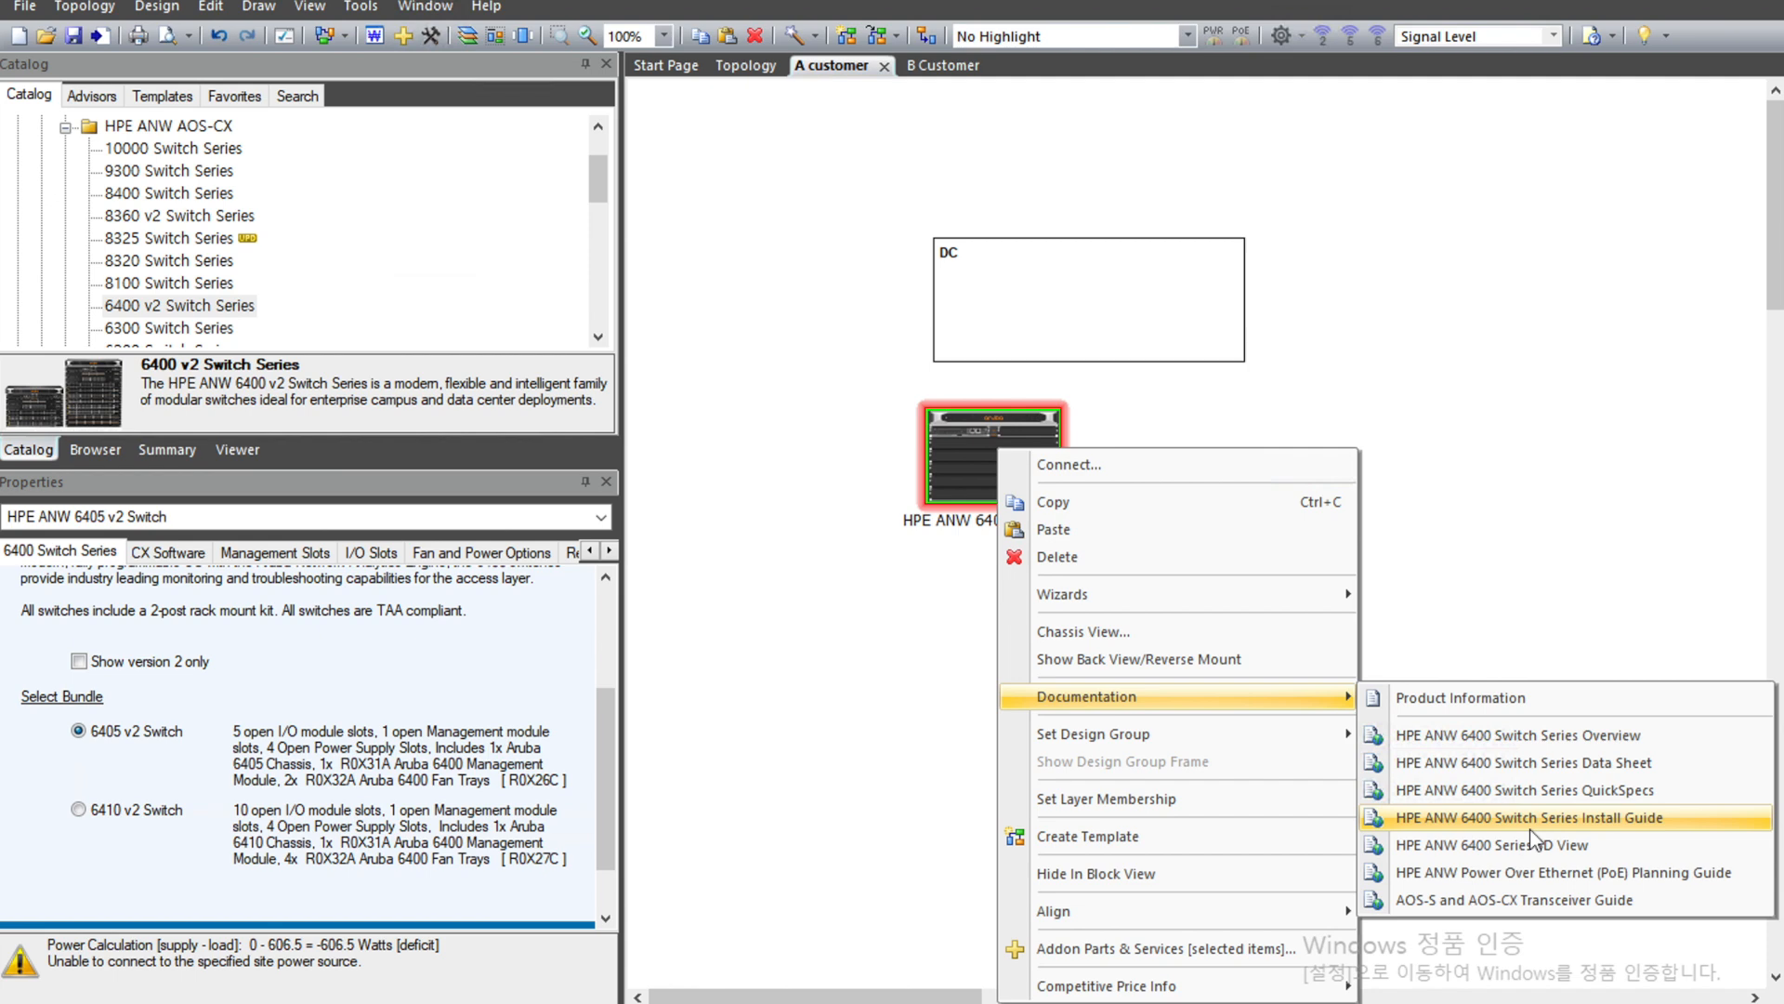
pyautogui.click(1498, 697)
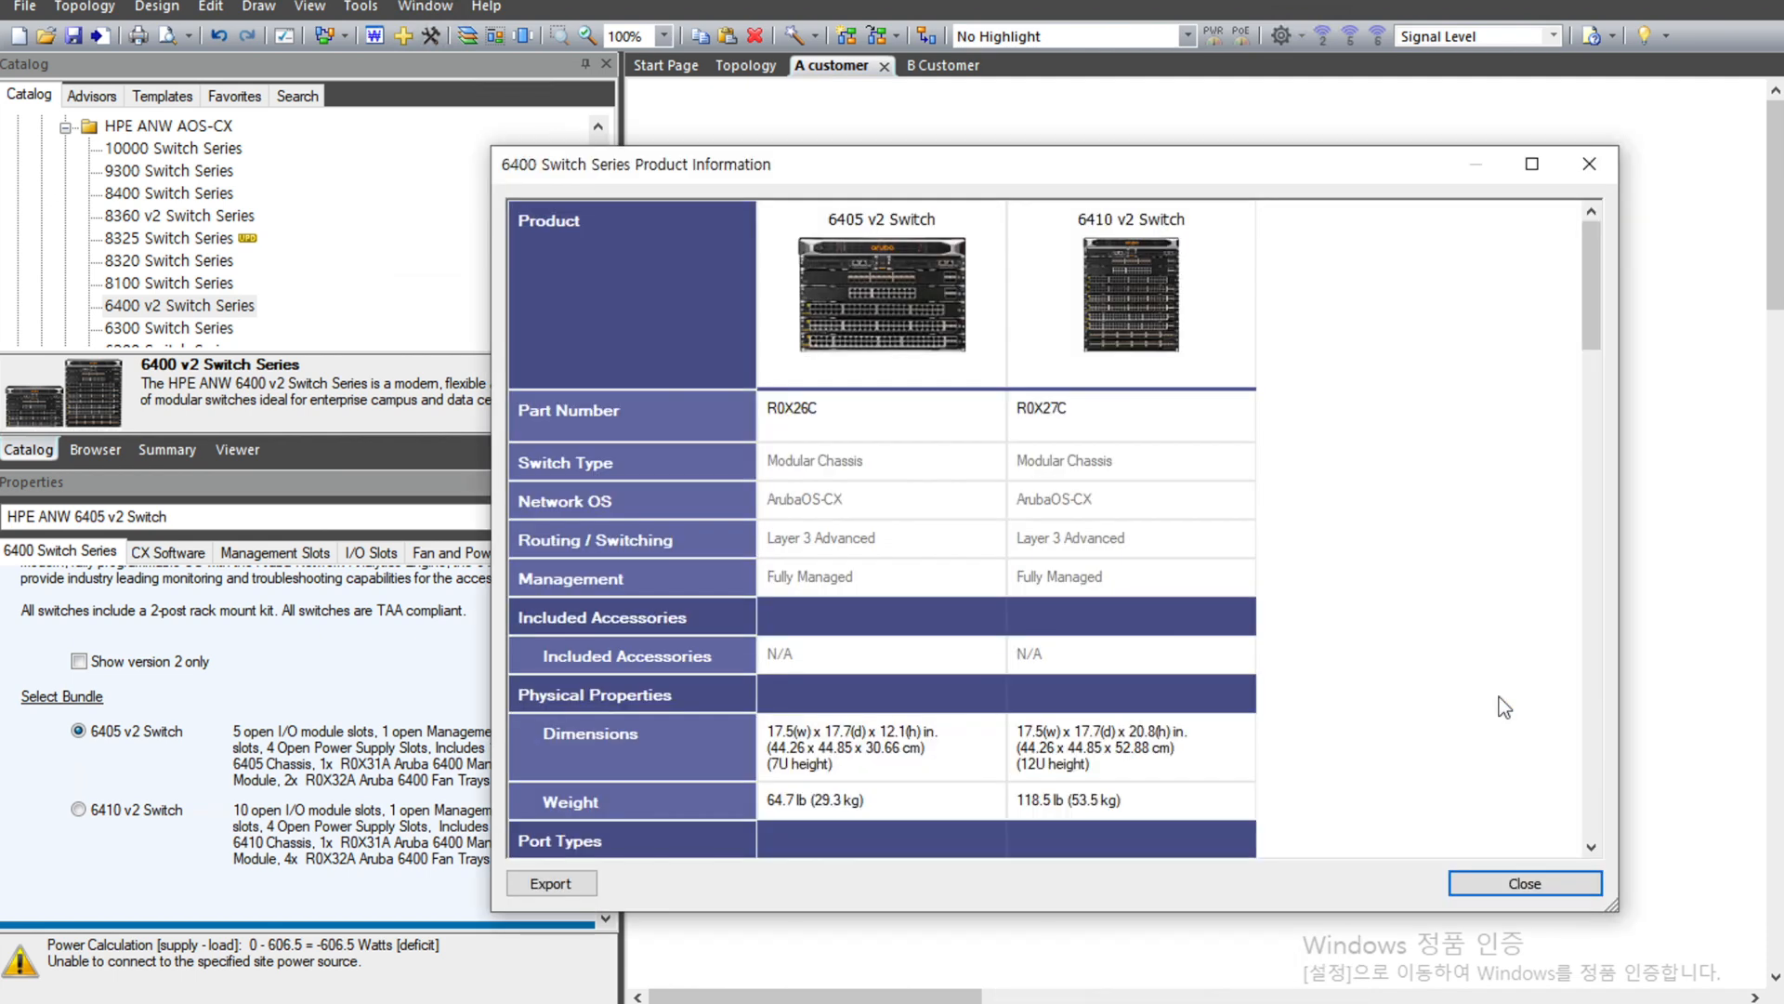
pyautogui.moveTo(1181, 169); pyautogui.dragTo(856, 132)
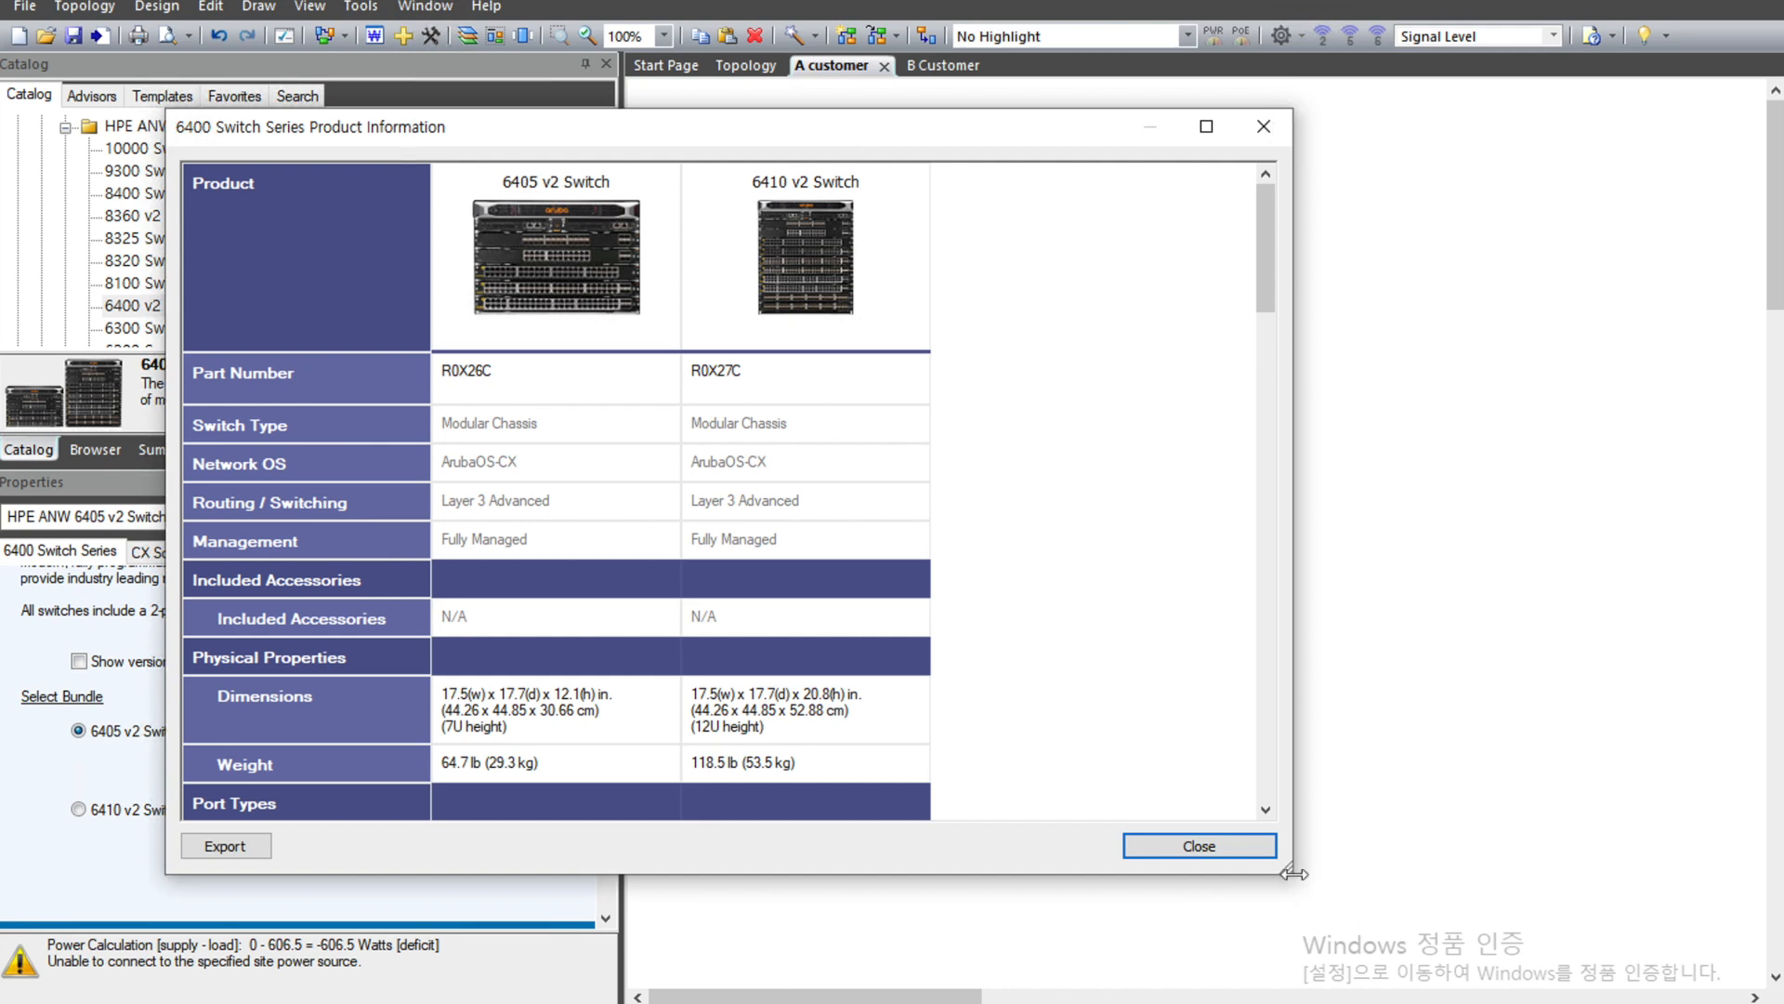
pyautogui.moveTo(1293, 873); pyautogui.dragTo(1366, 874)
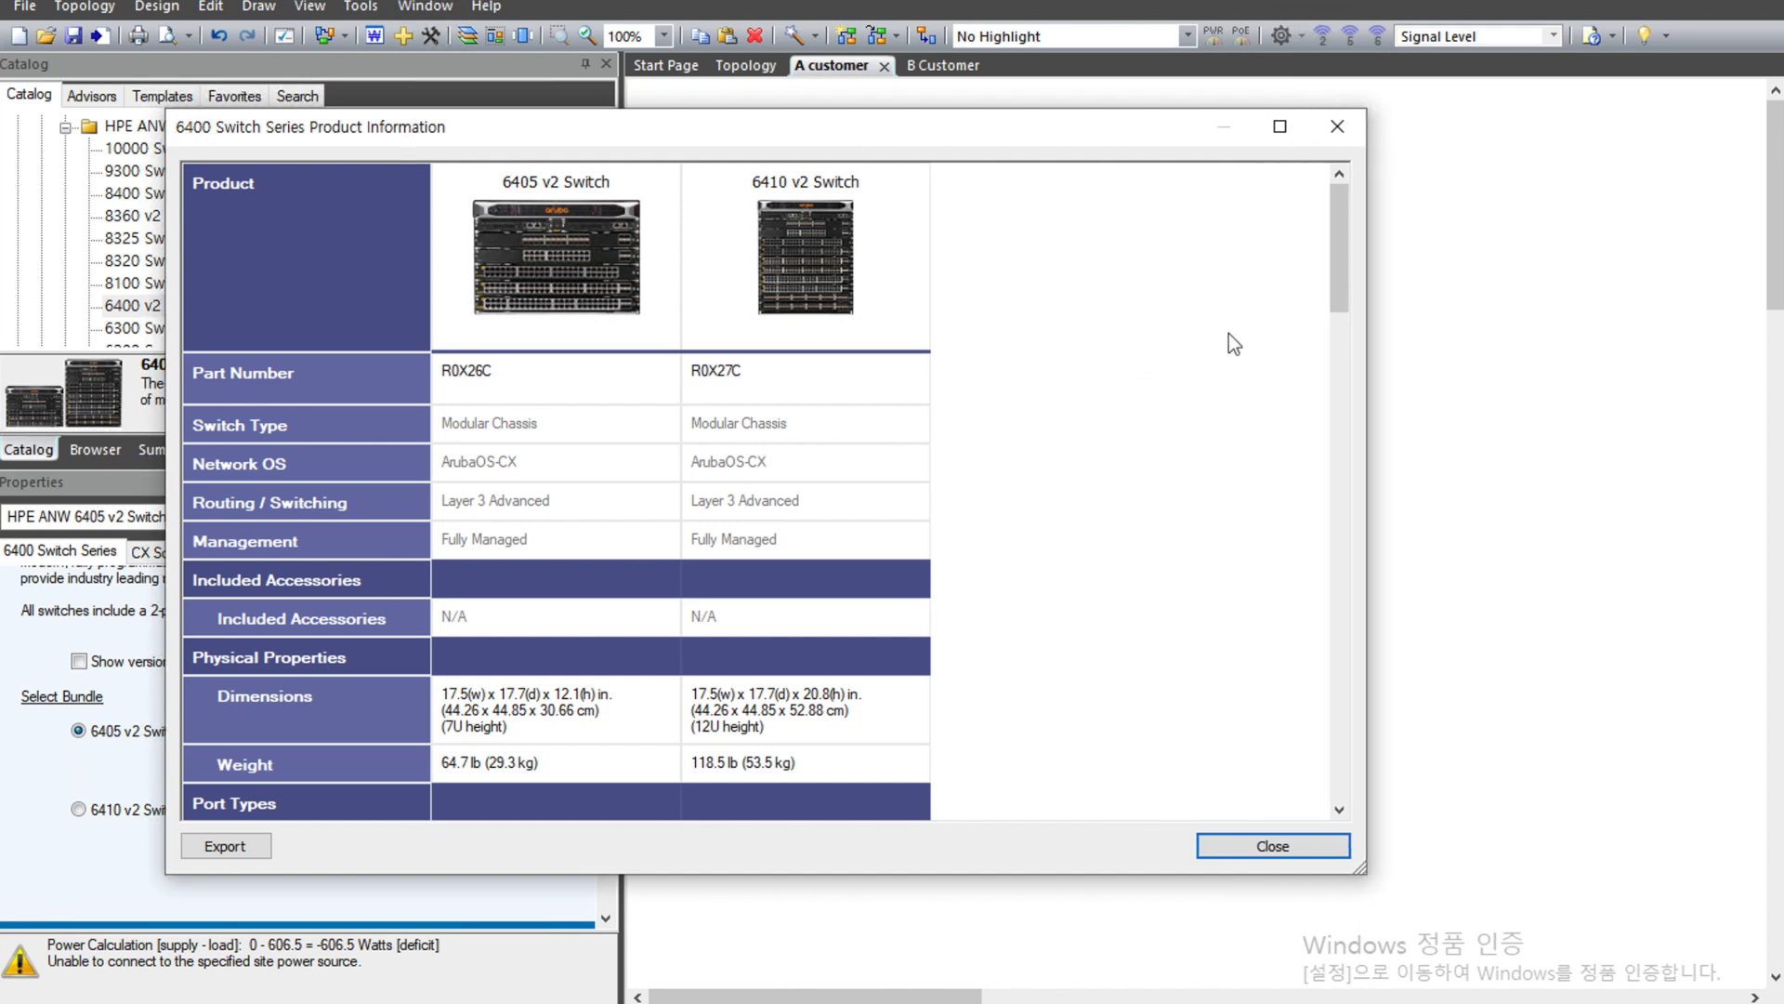
pyautogui.click(1338, 128)
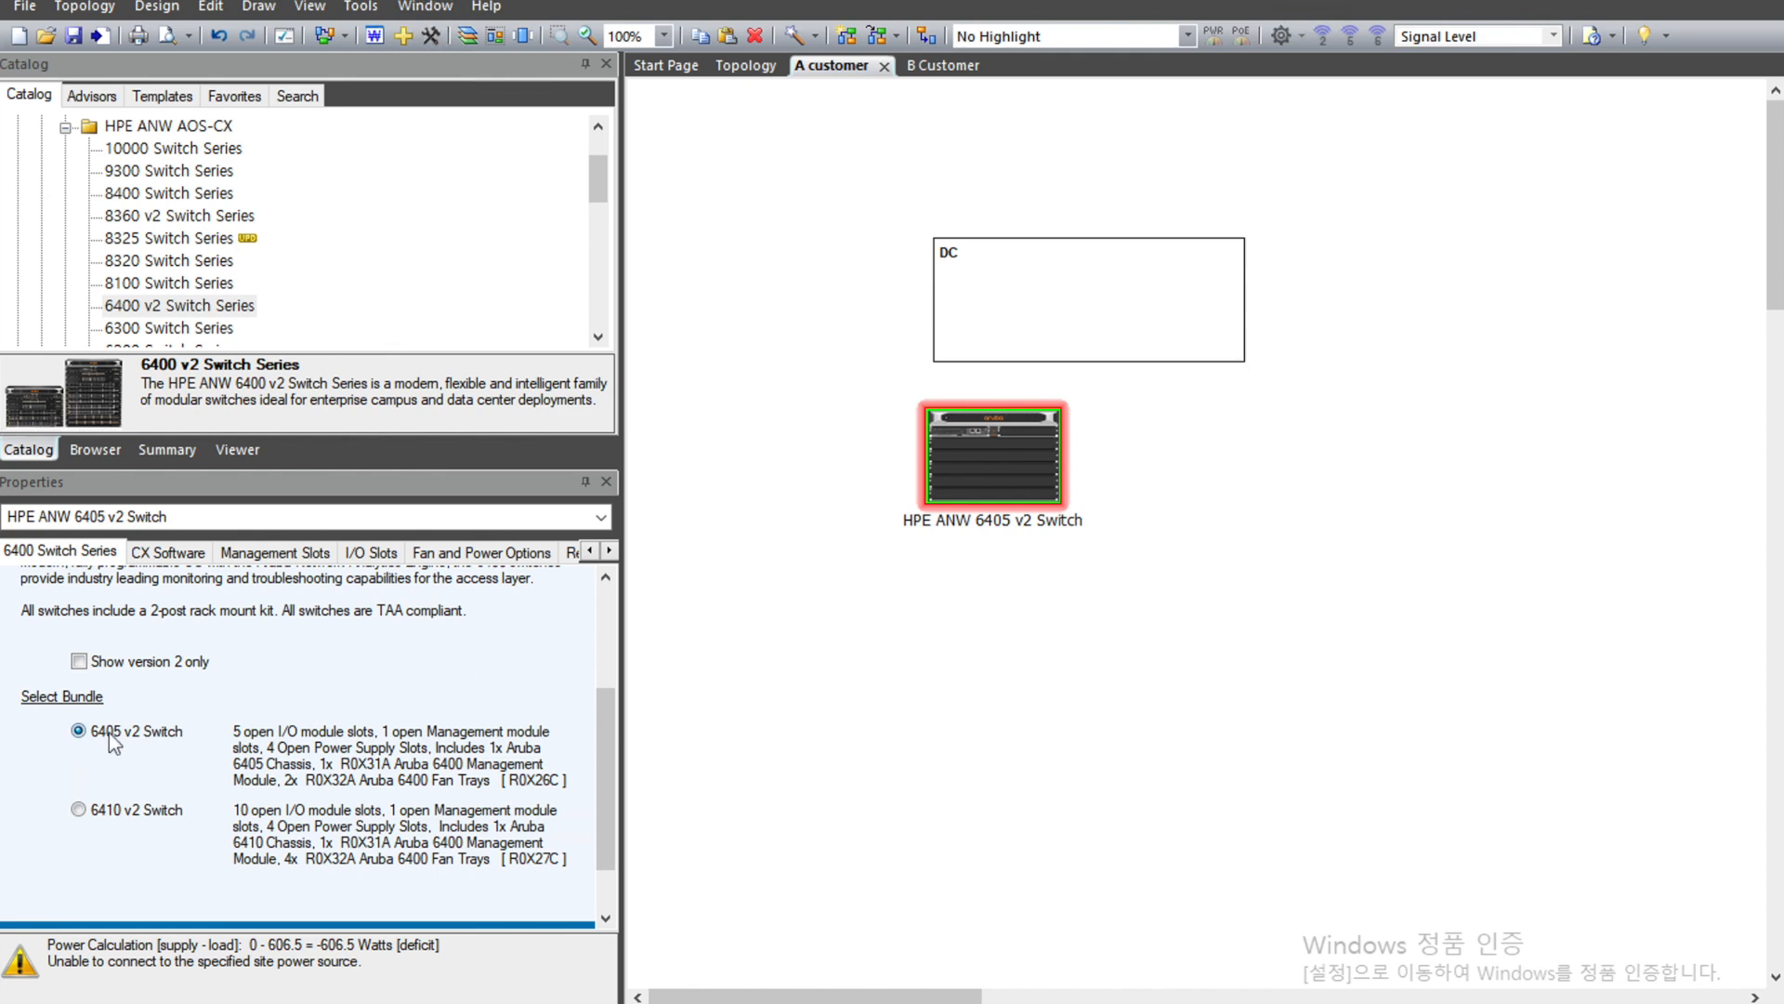
# Add a second 6400 Management Module [R0X31A] to the 6405 v2 switch in Management Slot 2.
pyautogui.moveTo(604, 781); pyautogui.dragTo(604, 853)
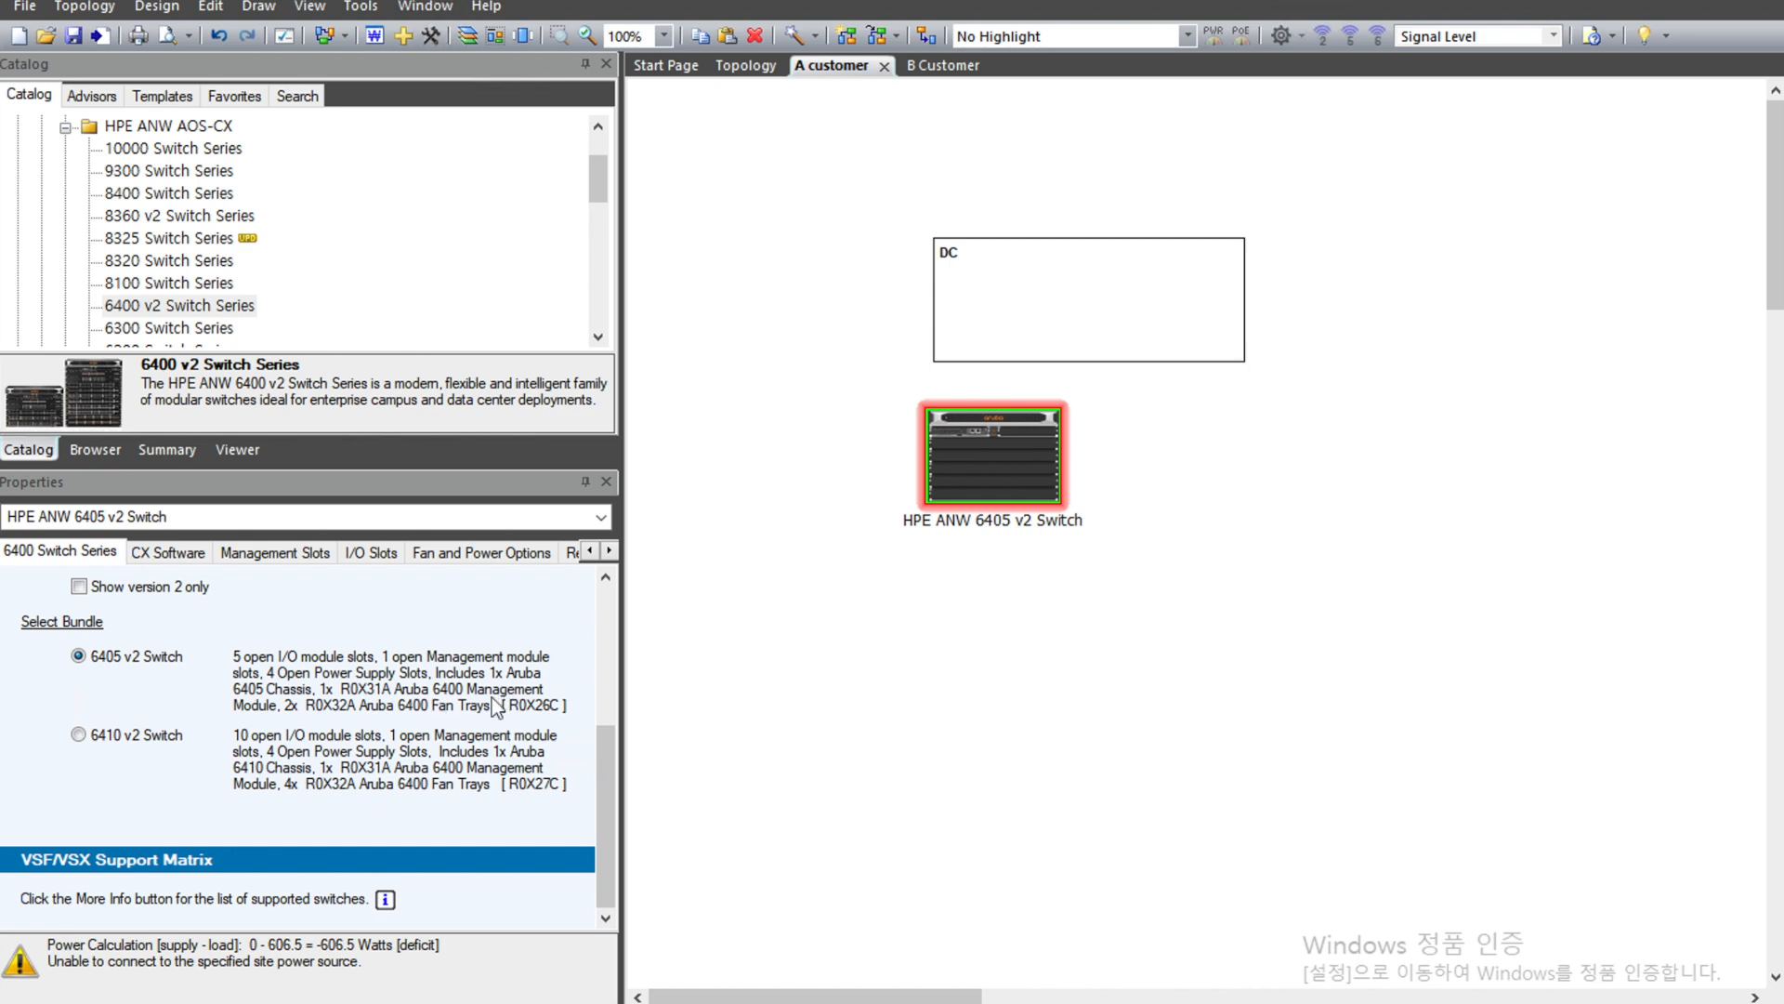
pyautogui.moveTo(609, 807); pyautogui.dragTo(600, 608)
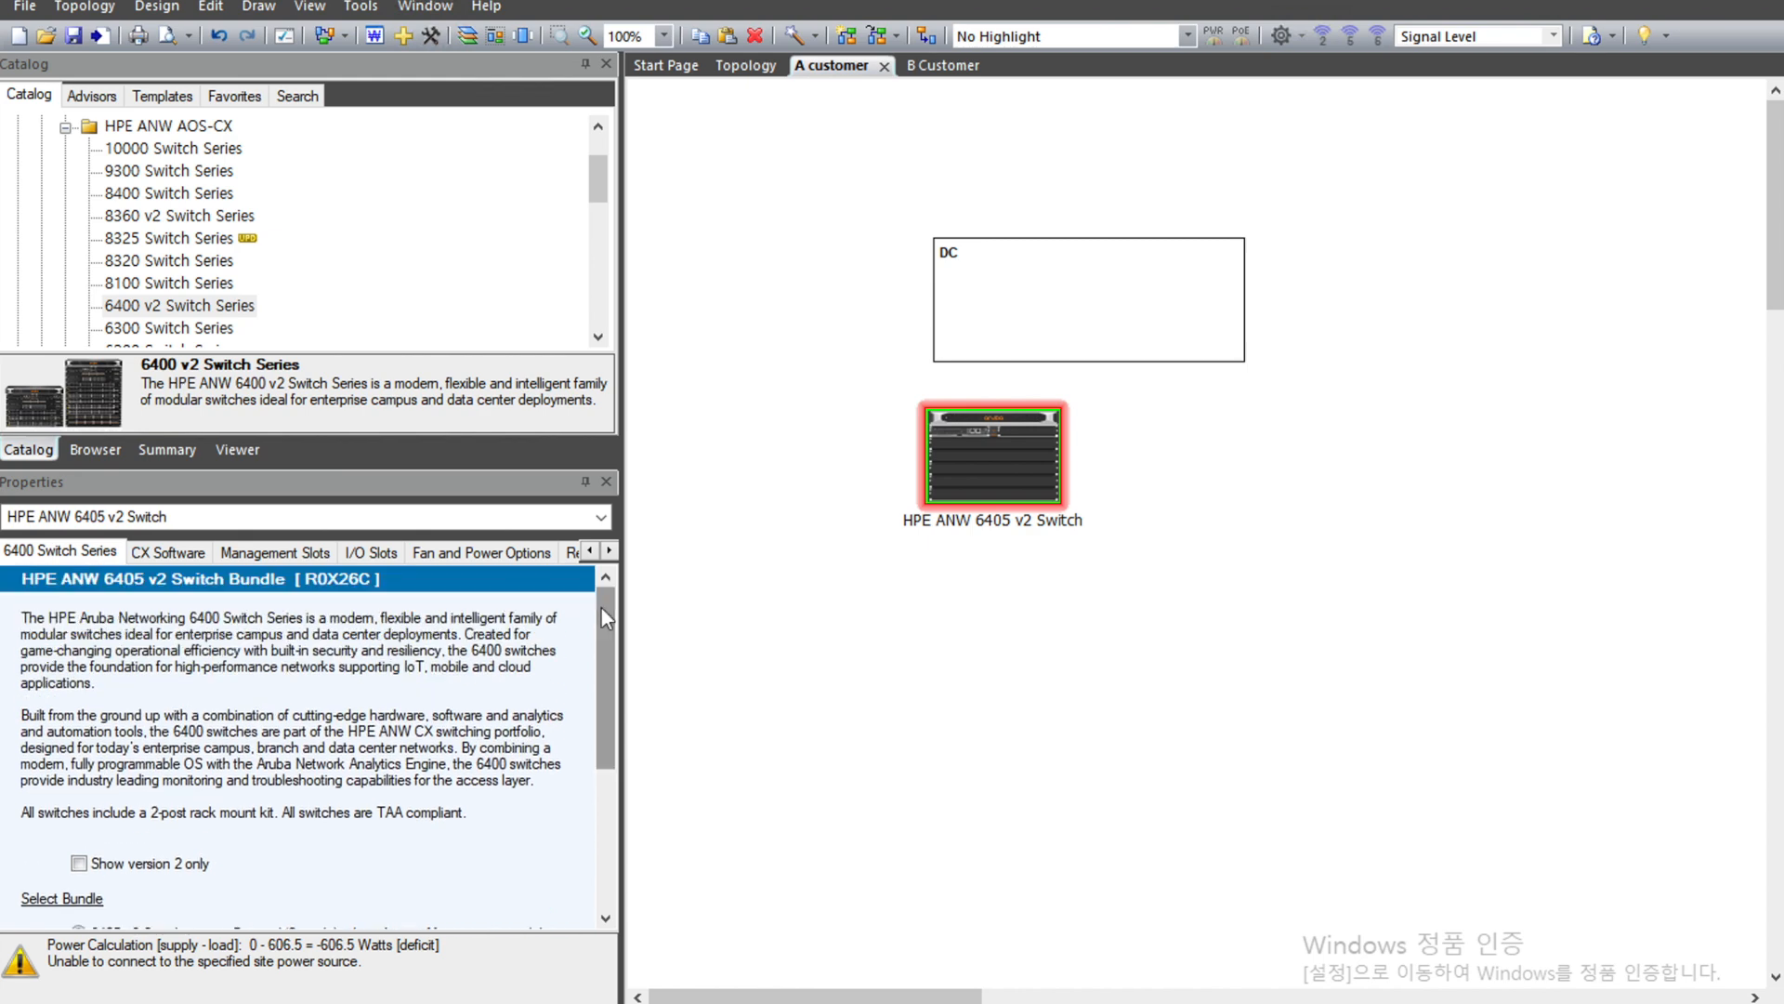
pyautogui.click(368, 555)
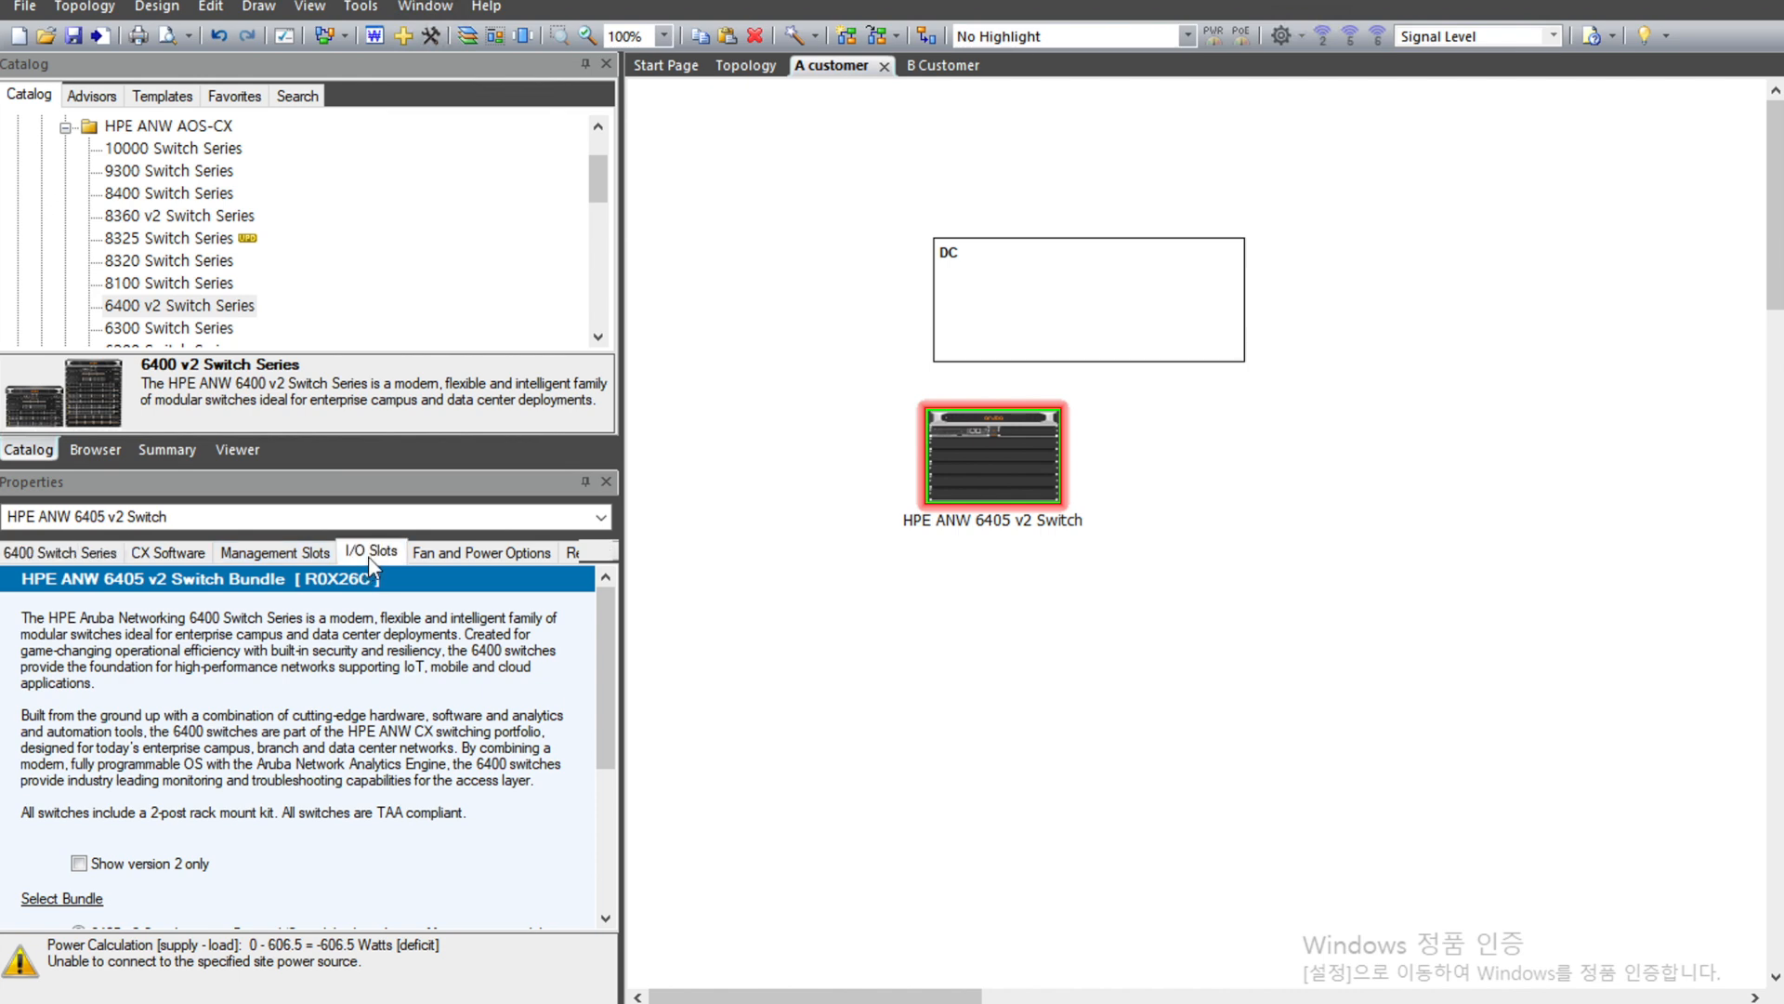
pyautogui.click(275, 555)
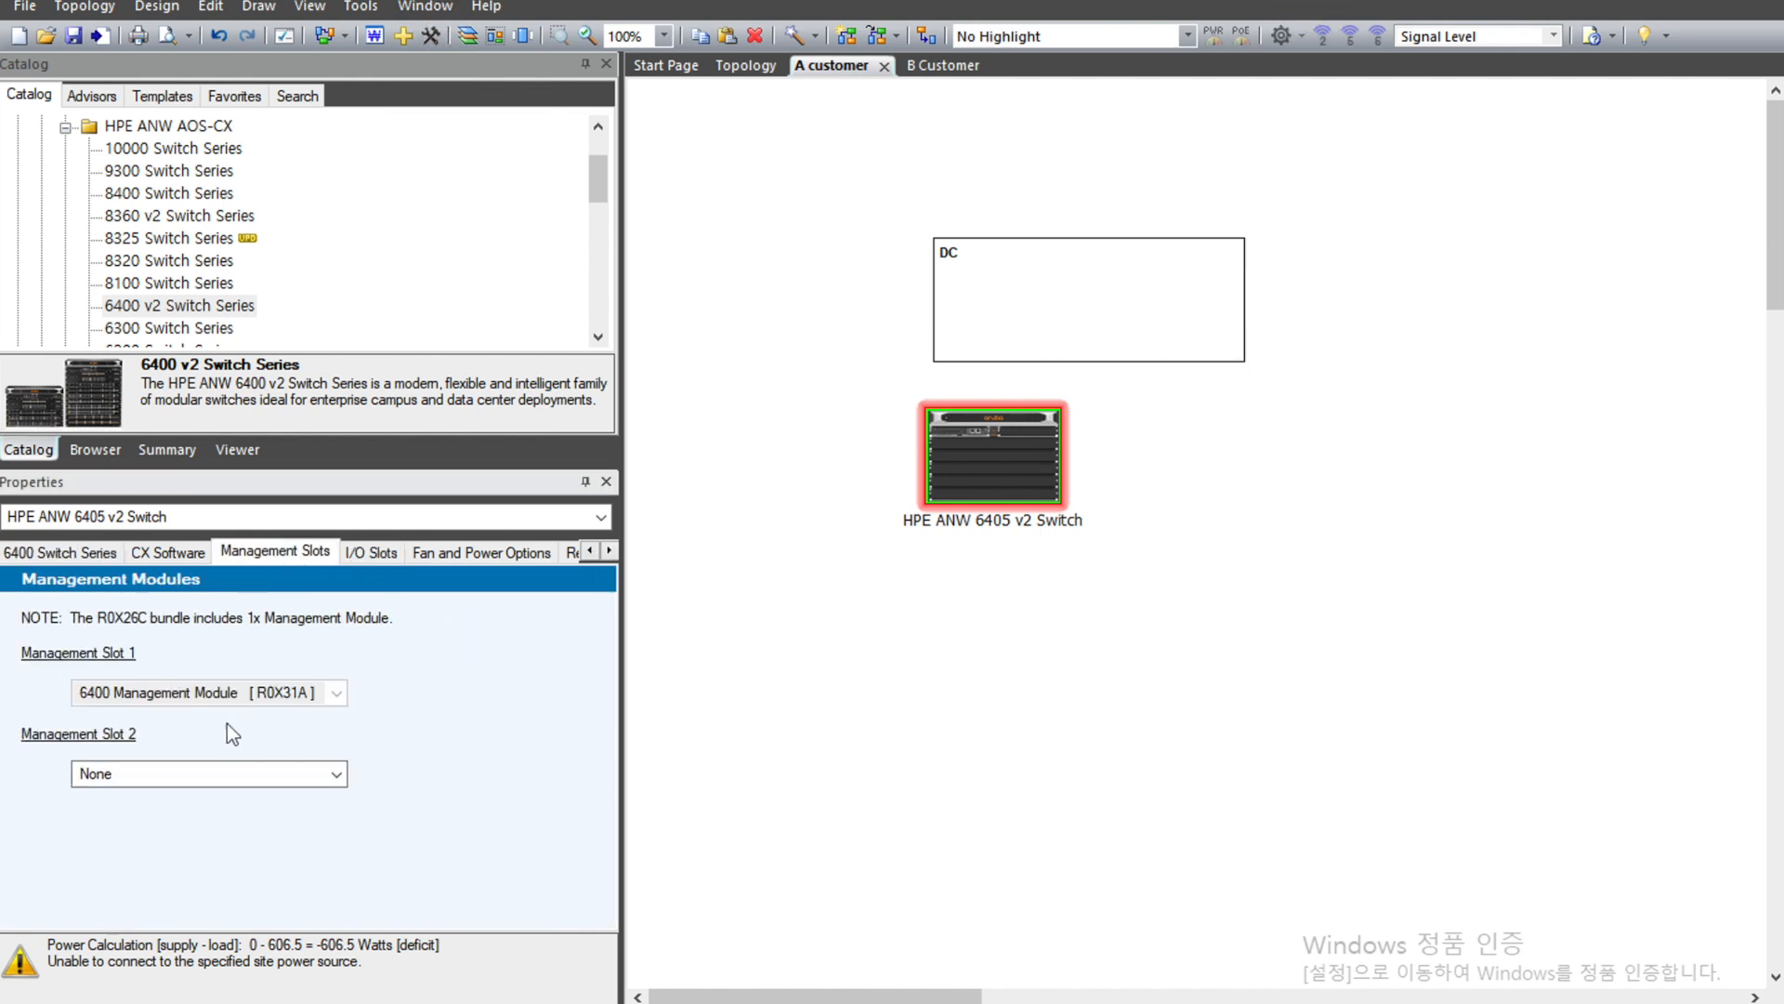
pyautogui.click(227, 776)
pyautogui.click(223, 816)
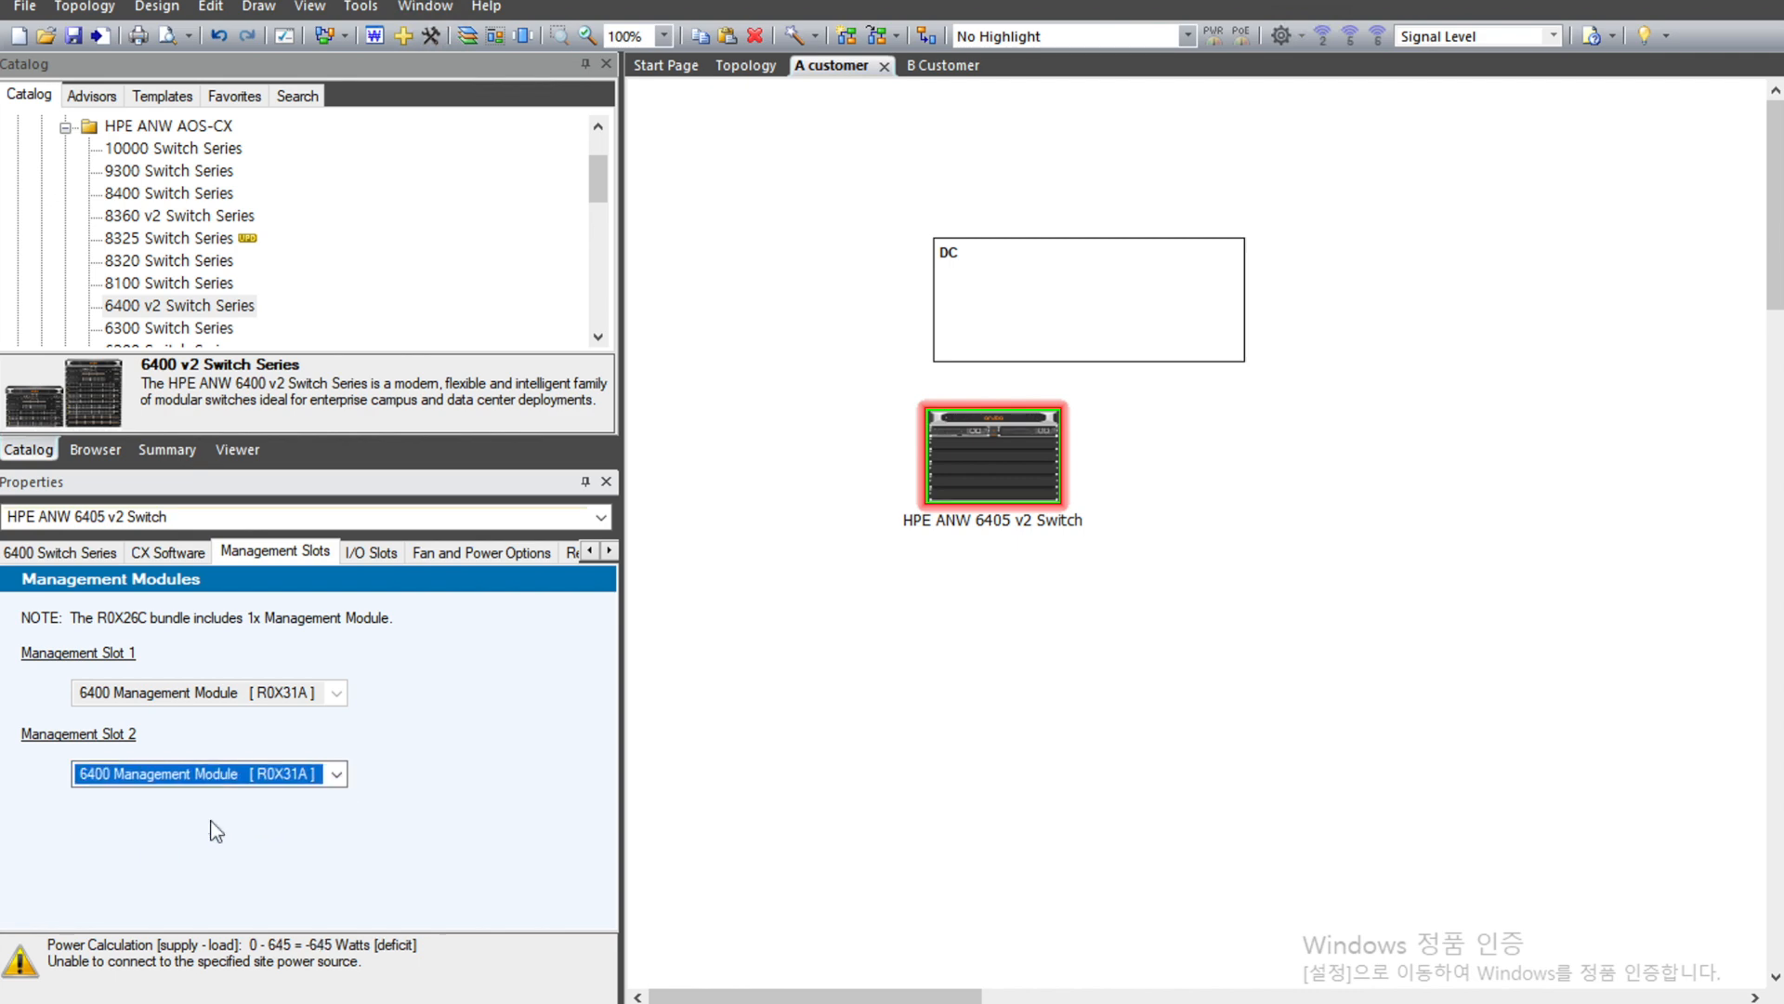
# Fit slot 3 with the 12p 40/100GbE QSFP28 Module v2 [R0X45C] and slot 4 with the 32p 10/25GbE SFP28 4p QSFP28 Module v2 [S0E48A].
pyautogui.click(373, 552)
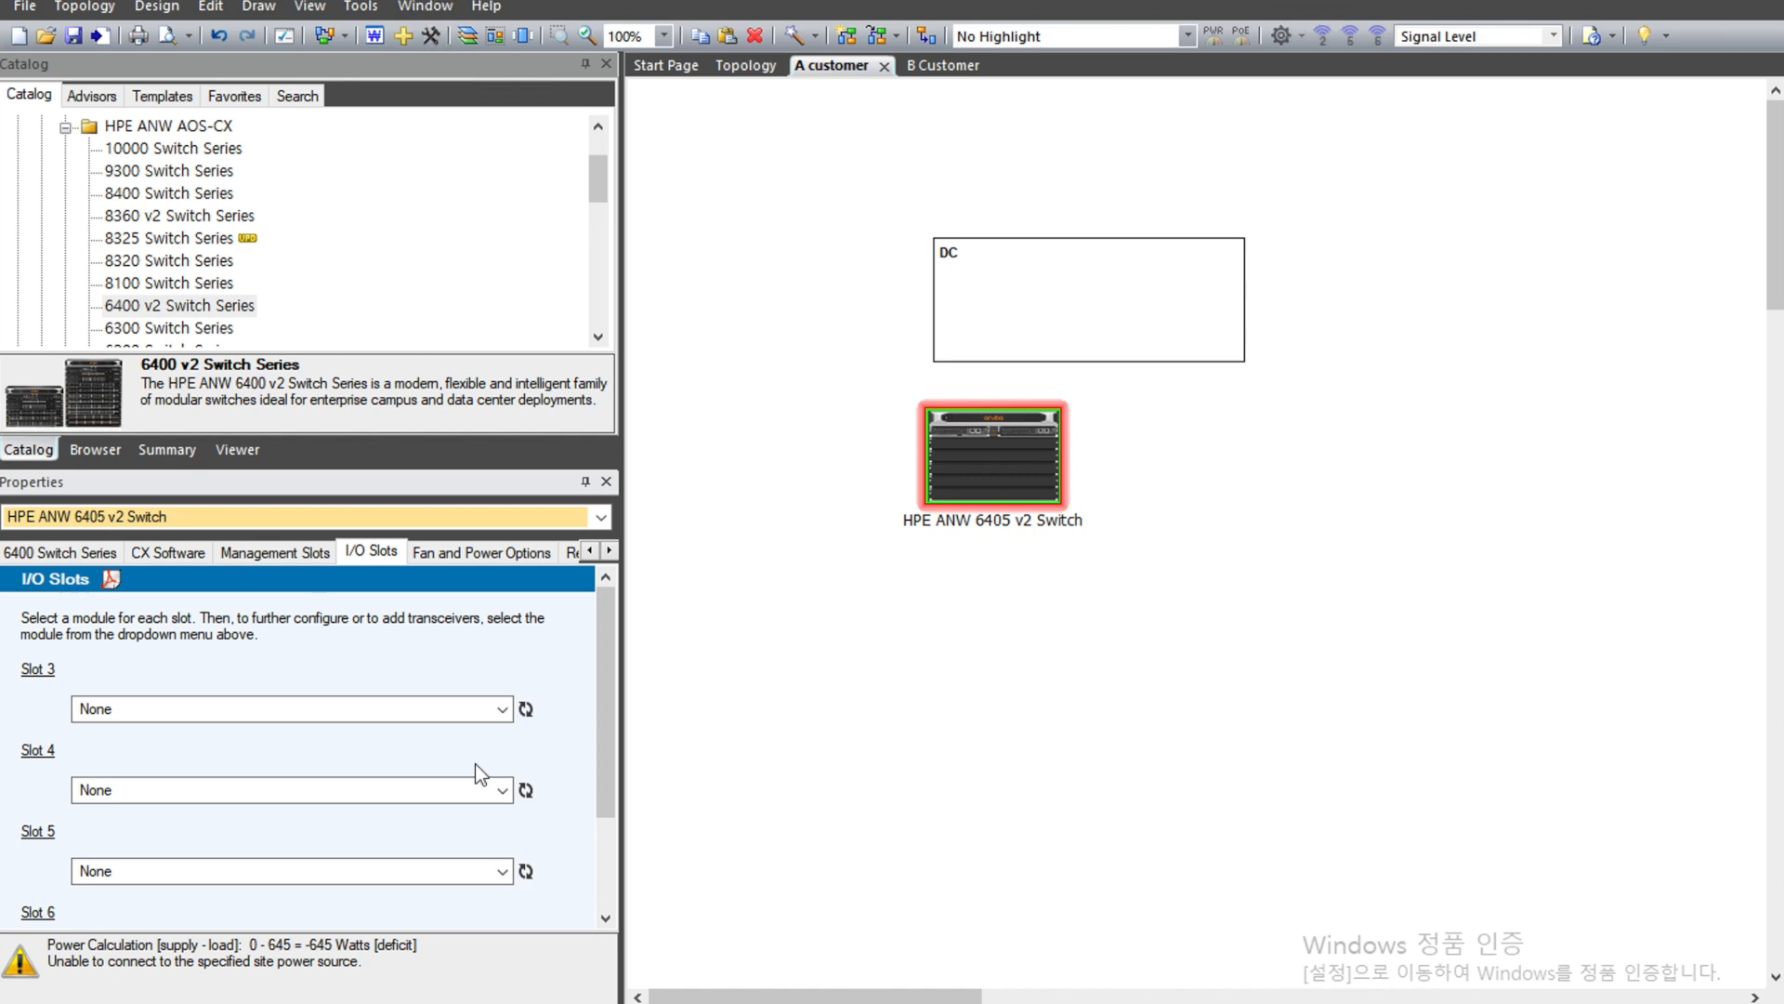
pyautogui.click(220, 711)
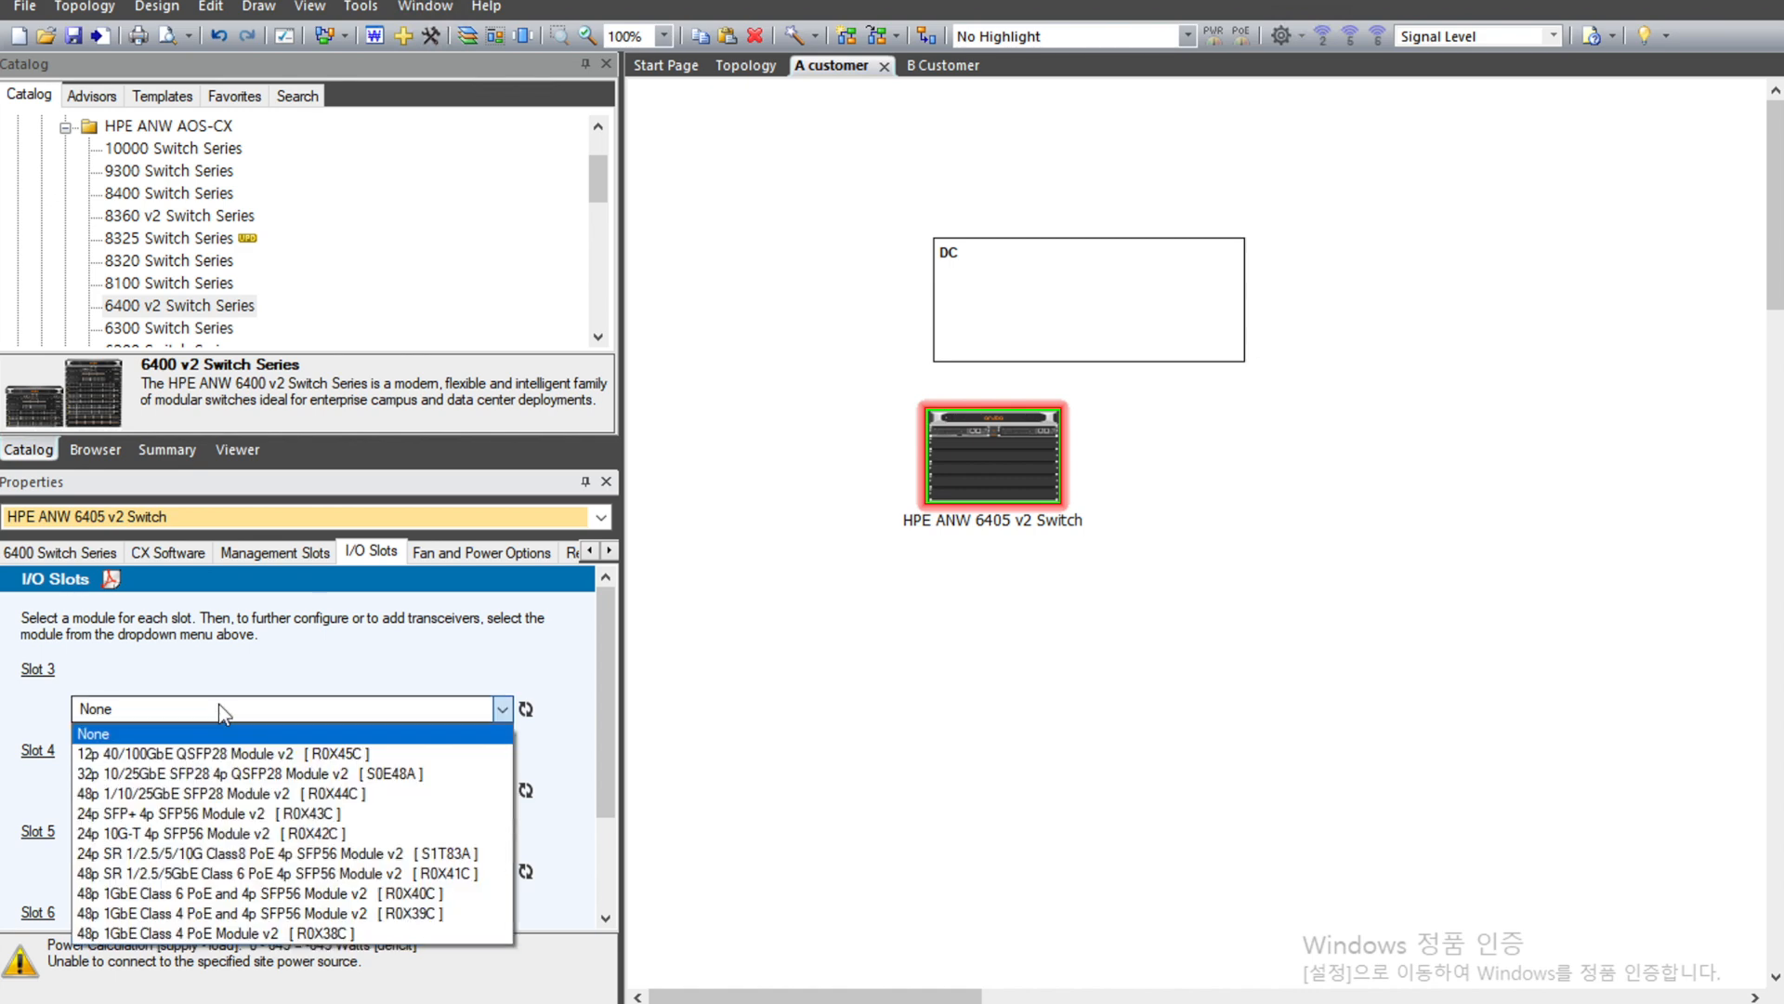
pyautogui.click(201, 754)
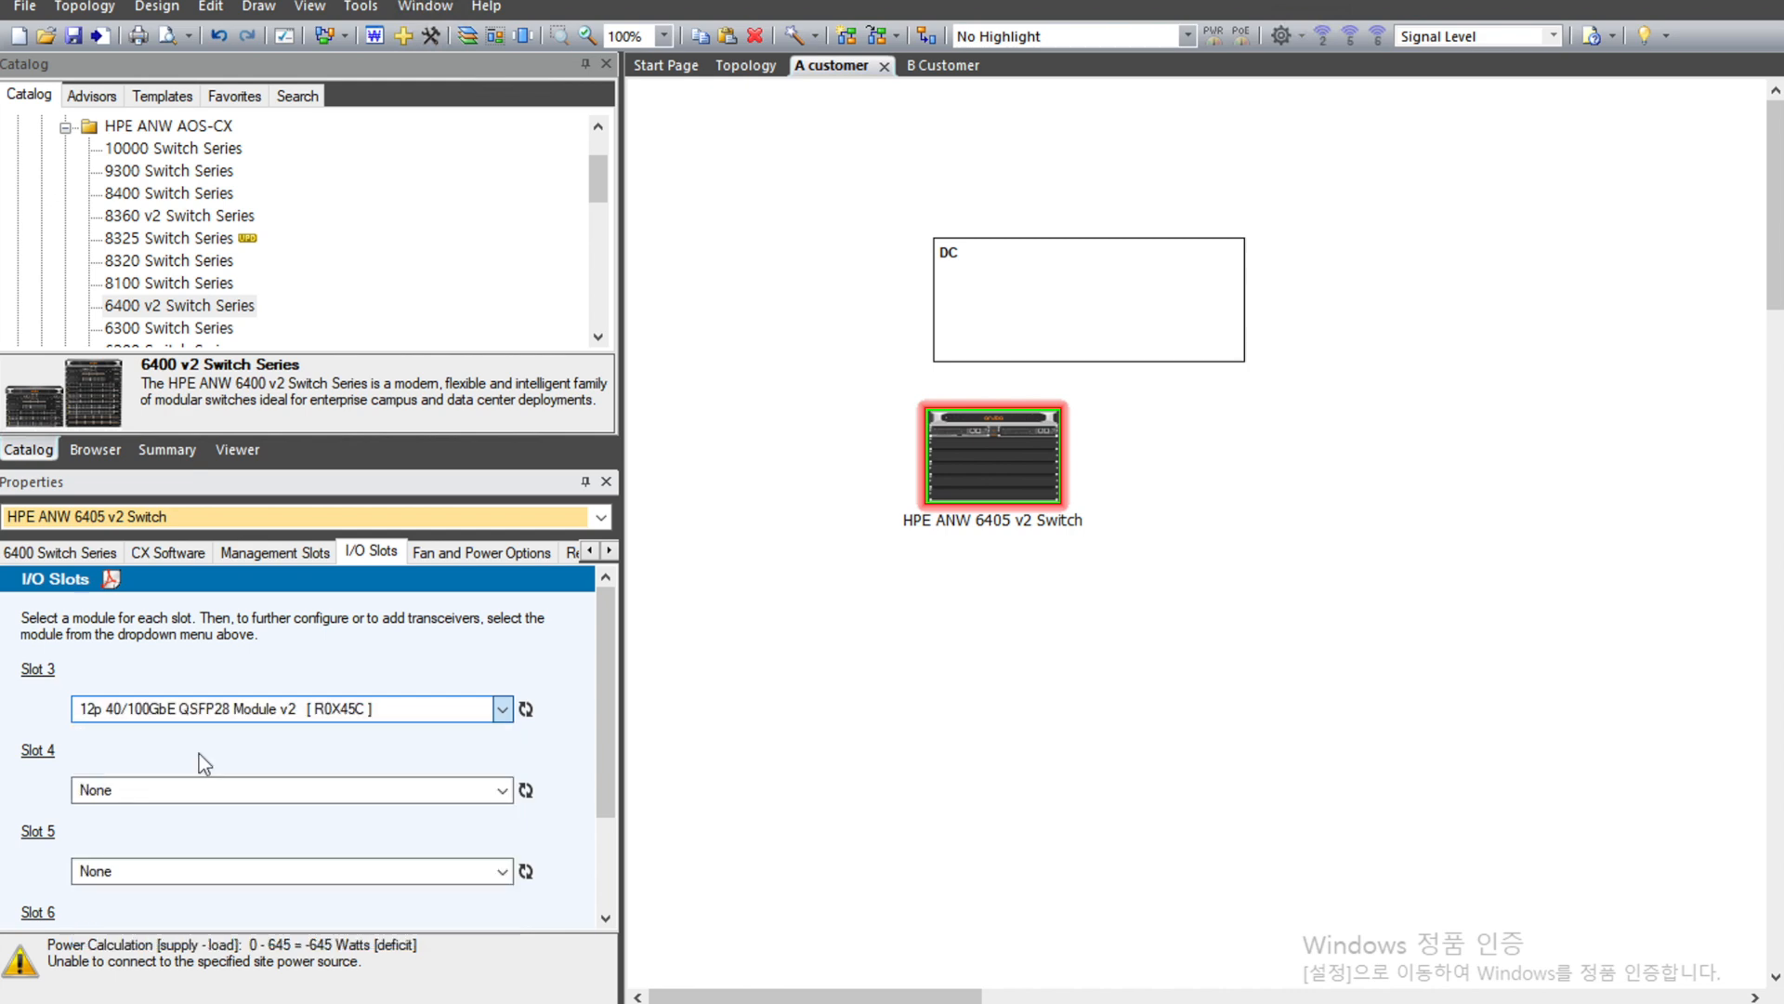
pyautogui.click(162, 792)
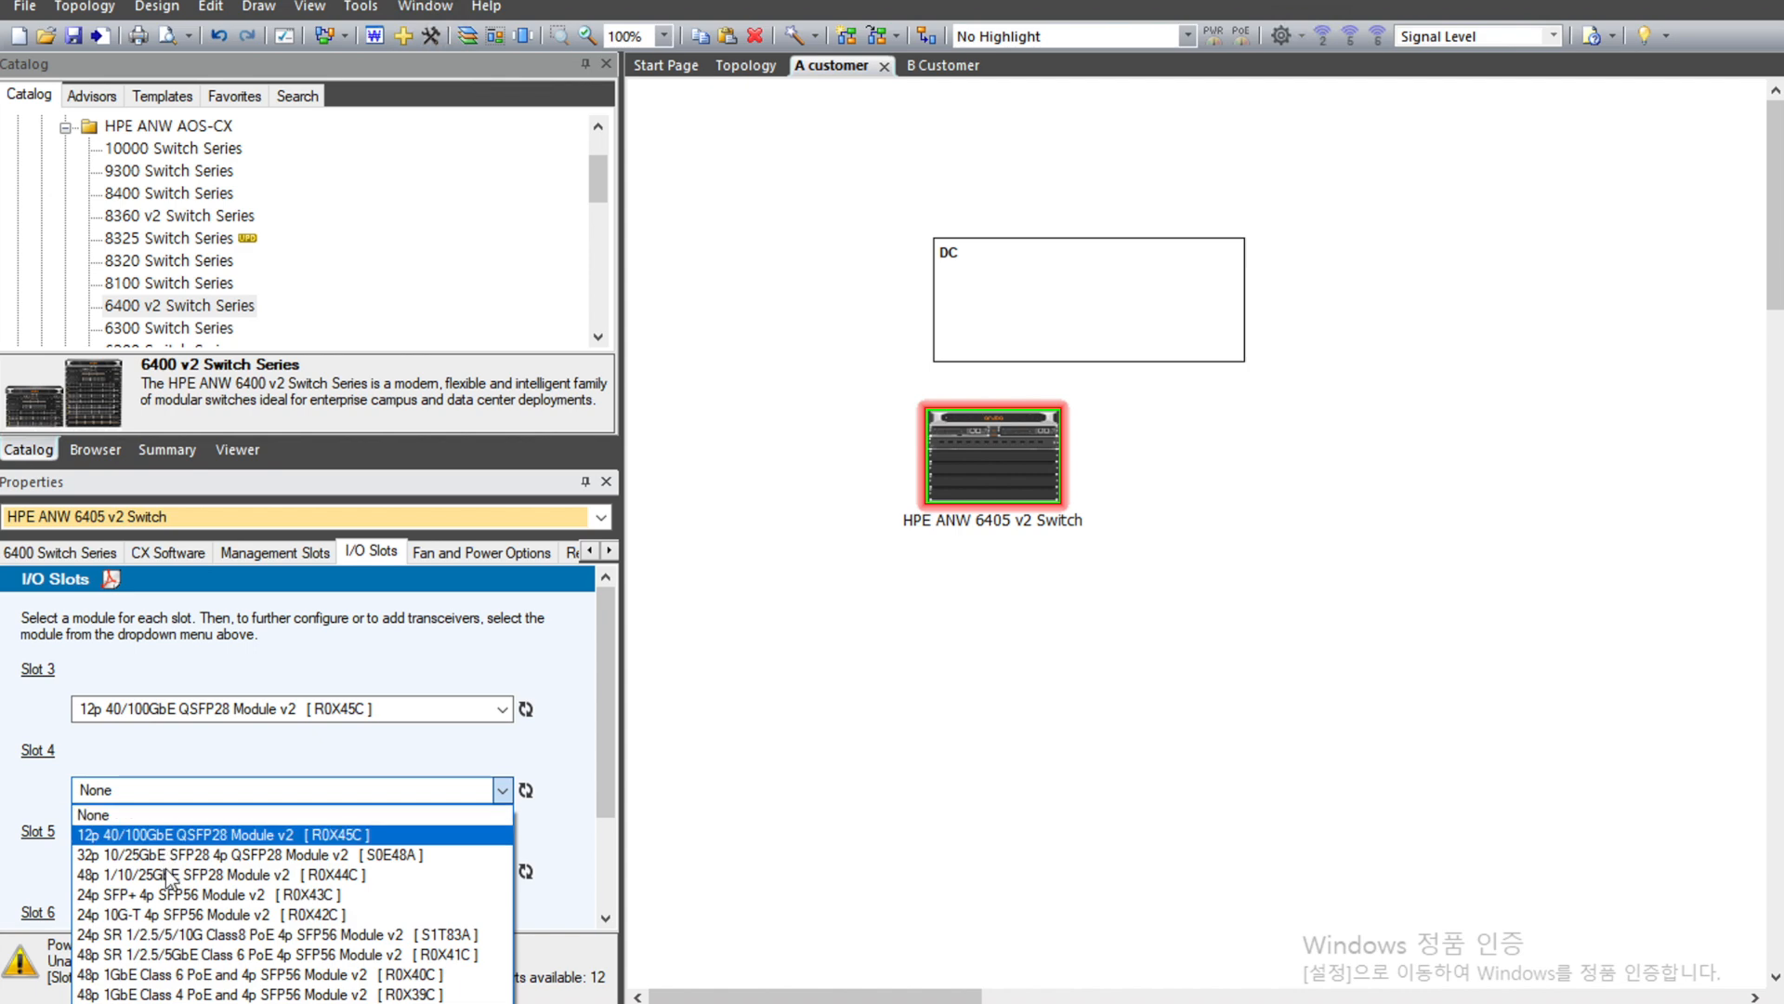
pyautogui.click(215, 855)
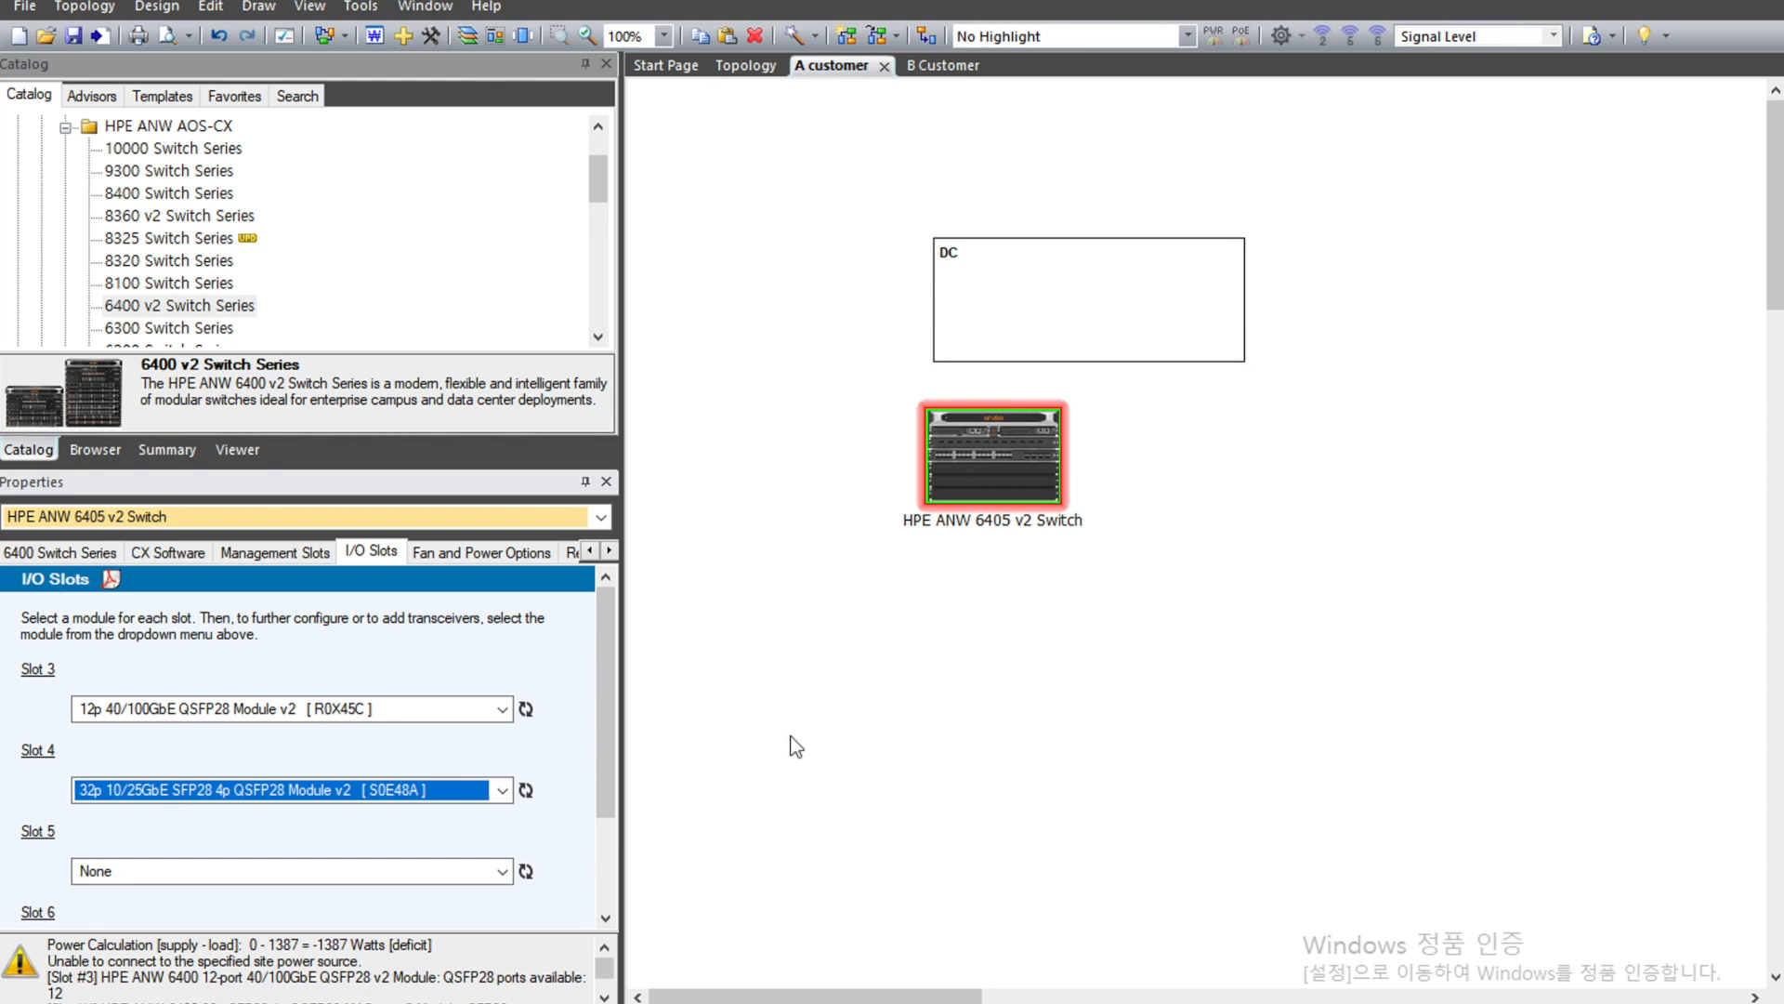
pyautogui.click(846, 761)
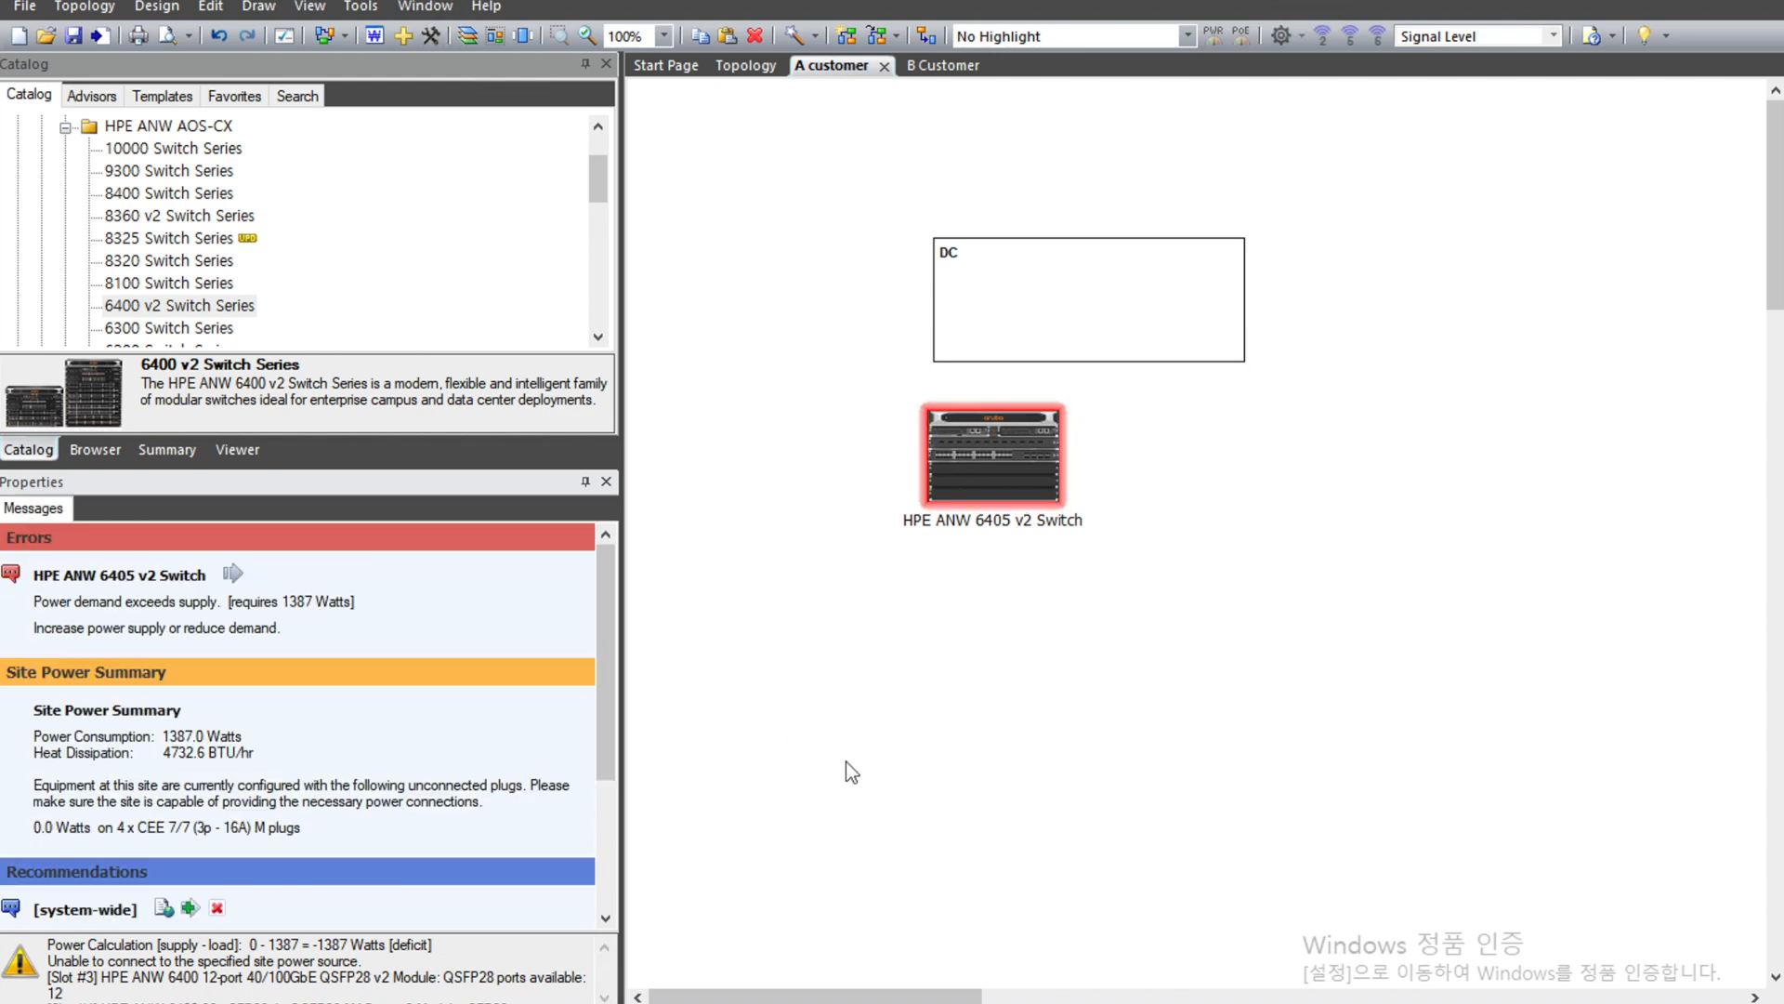
# Set the slot 3 module's HPE ANW 100G DR QSFP28 LC 500m SMF Transceiver [S3N88A] quantity to 2.
pyautogui.click(986, 481)
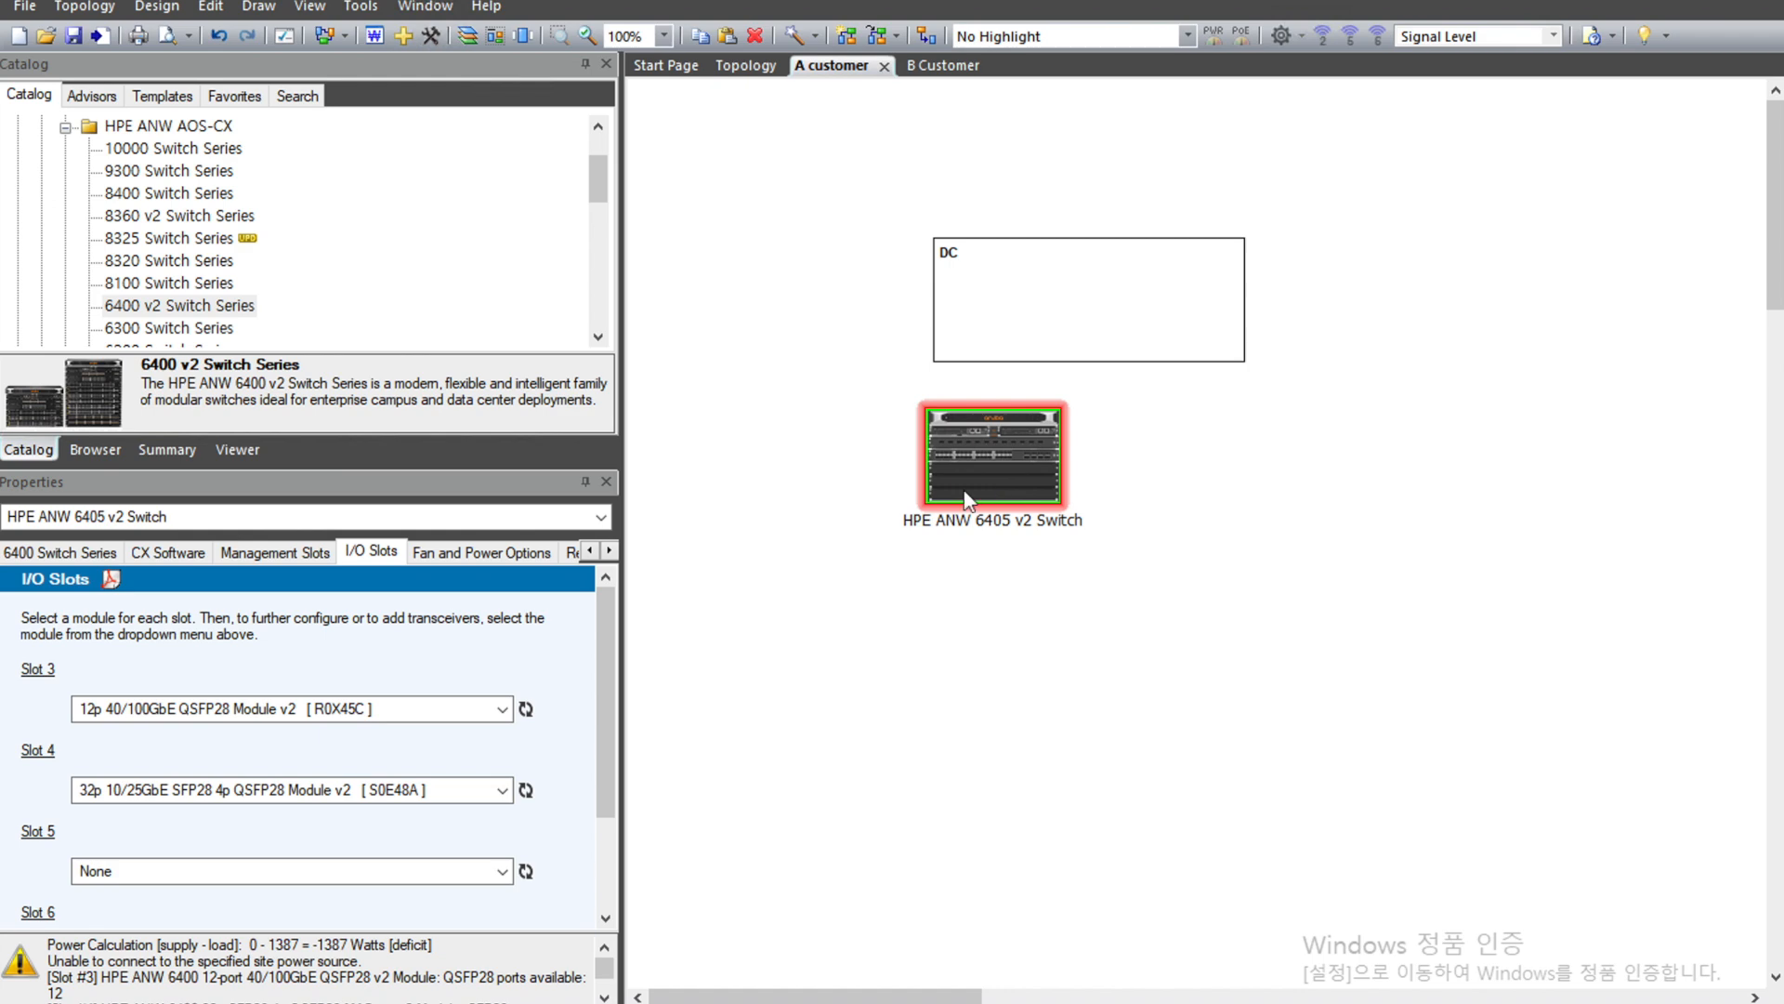
pyautogui.click(316, 517)
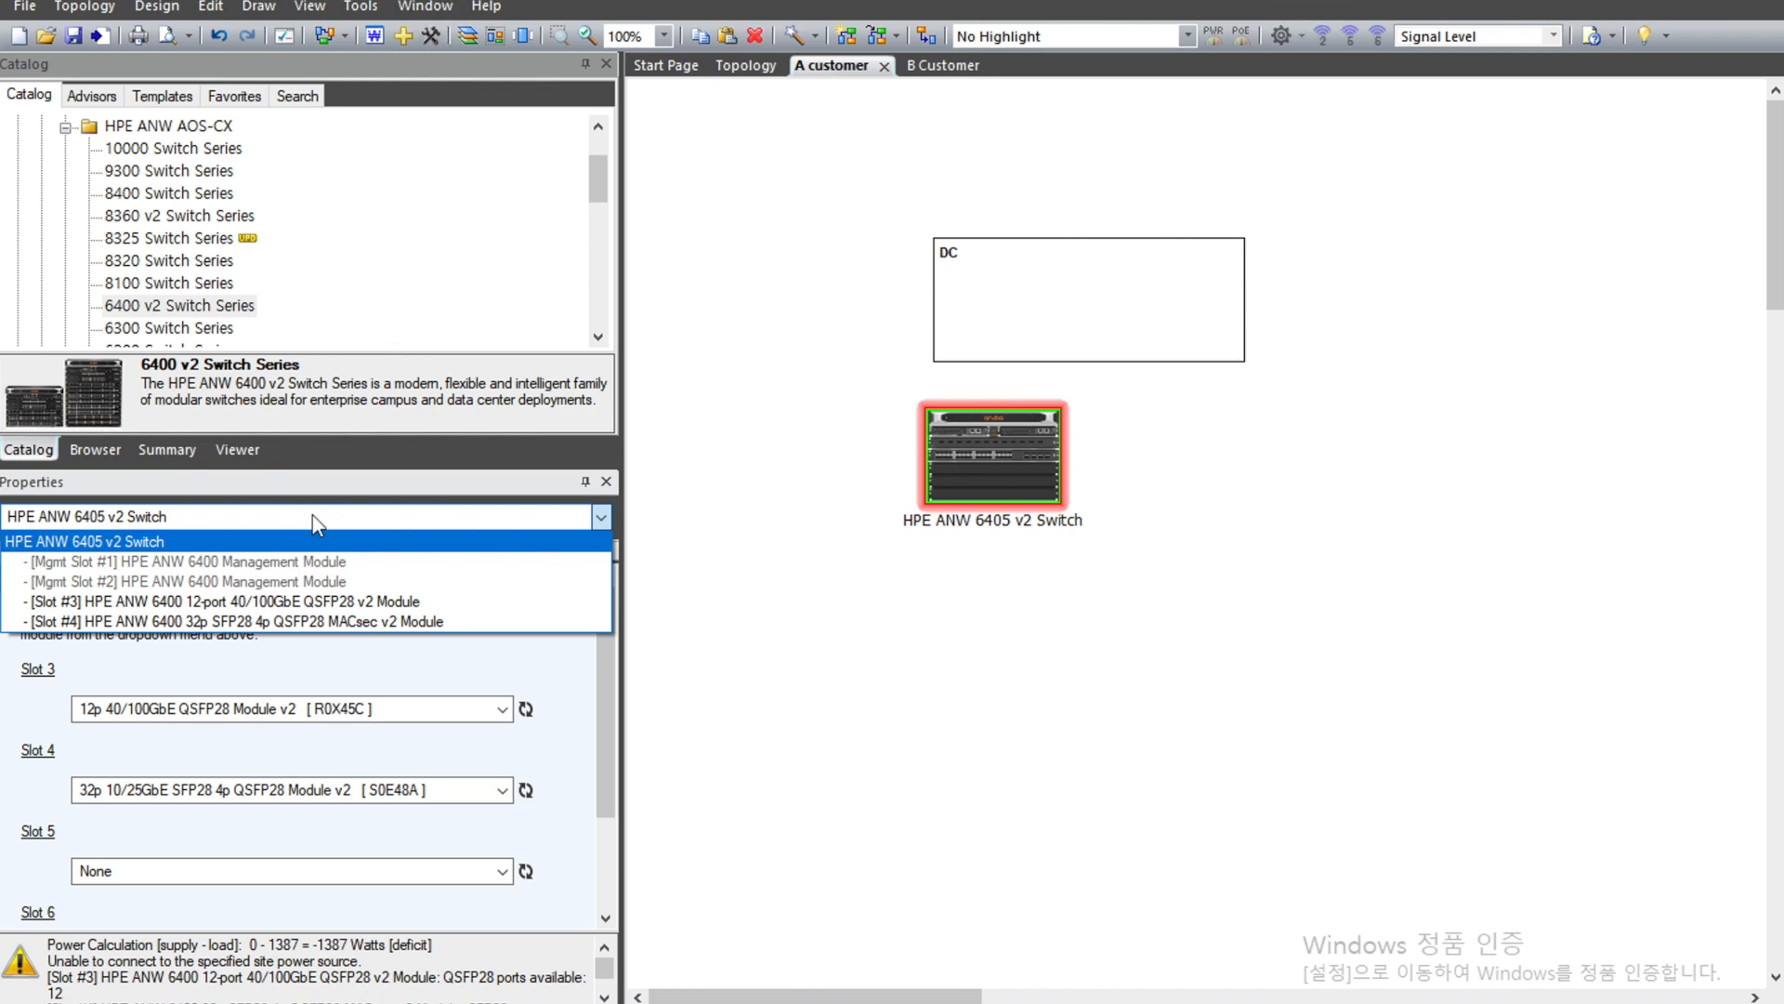
pyautogui.click(316, 604)
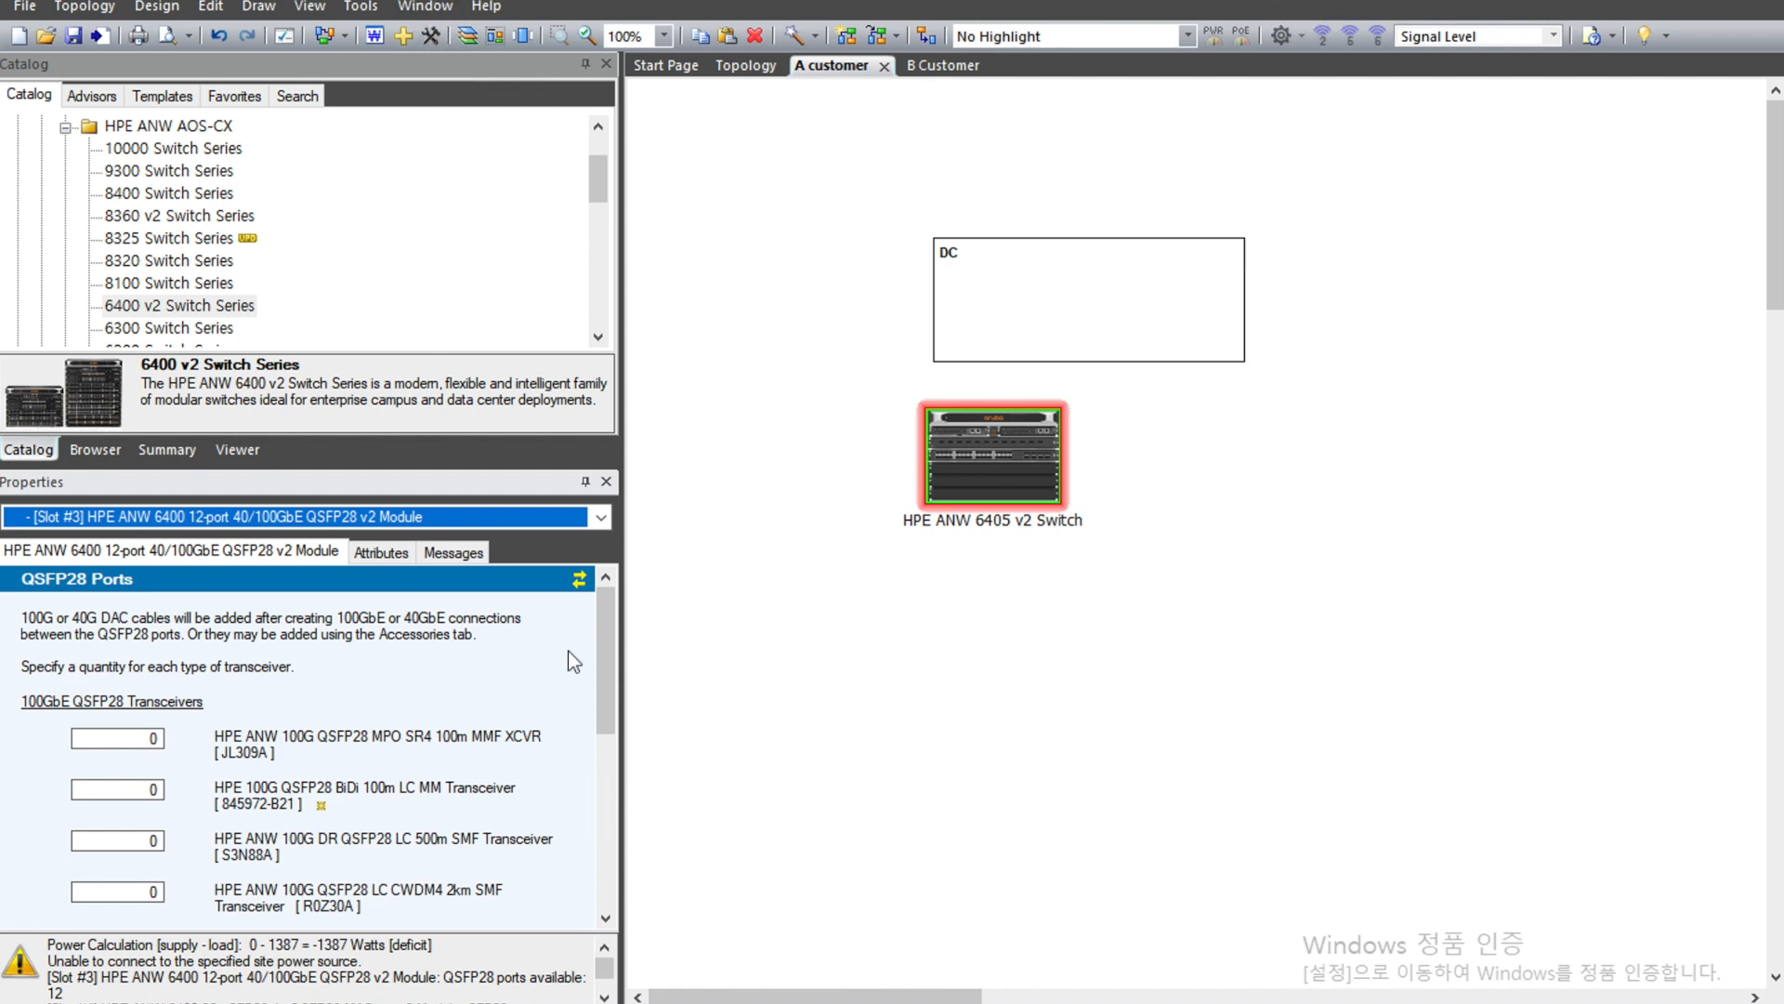
pyautogui.moveTo(610, 669); pyautogui.dragTo(597, 599)
pyautogui.moveTo(605, 643); pyautogui.dragTo(610, 697)
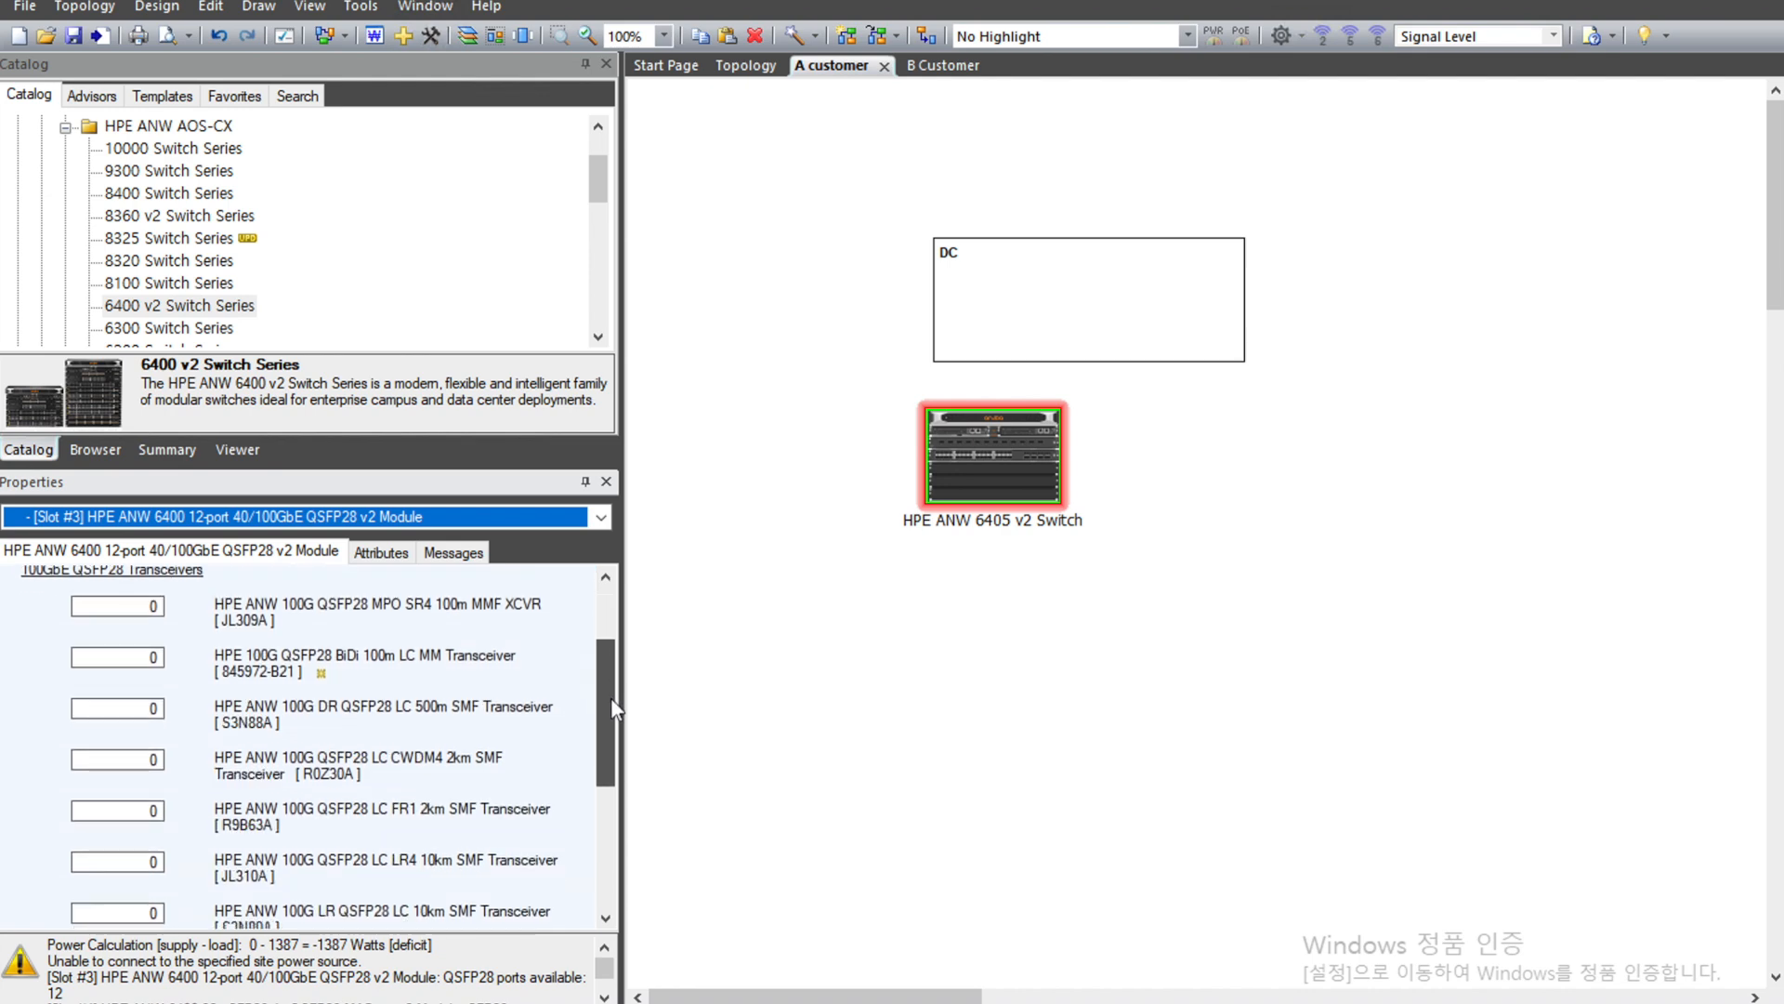
pyautogui.doubleClick(155, 704)
pyautogui.write('2')
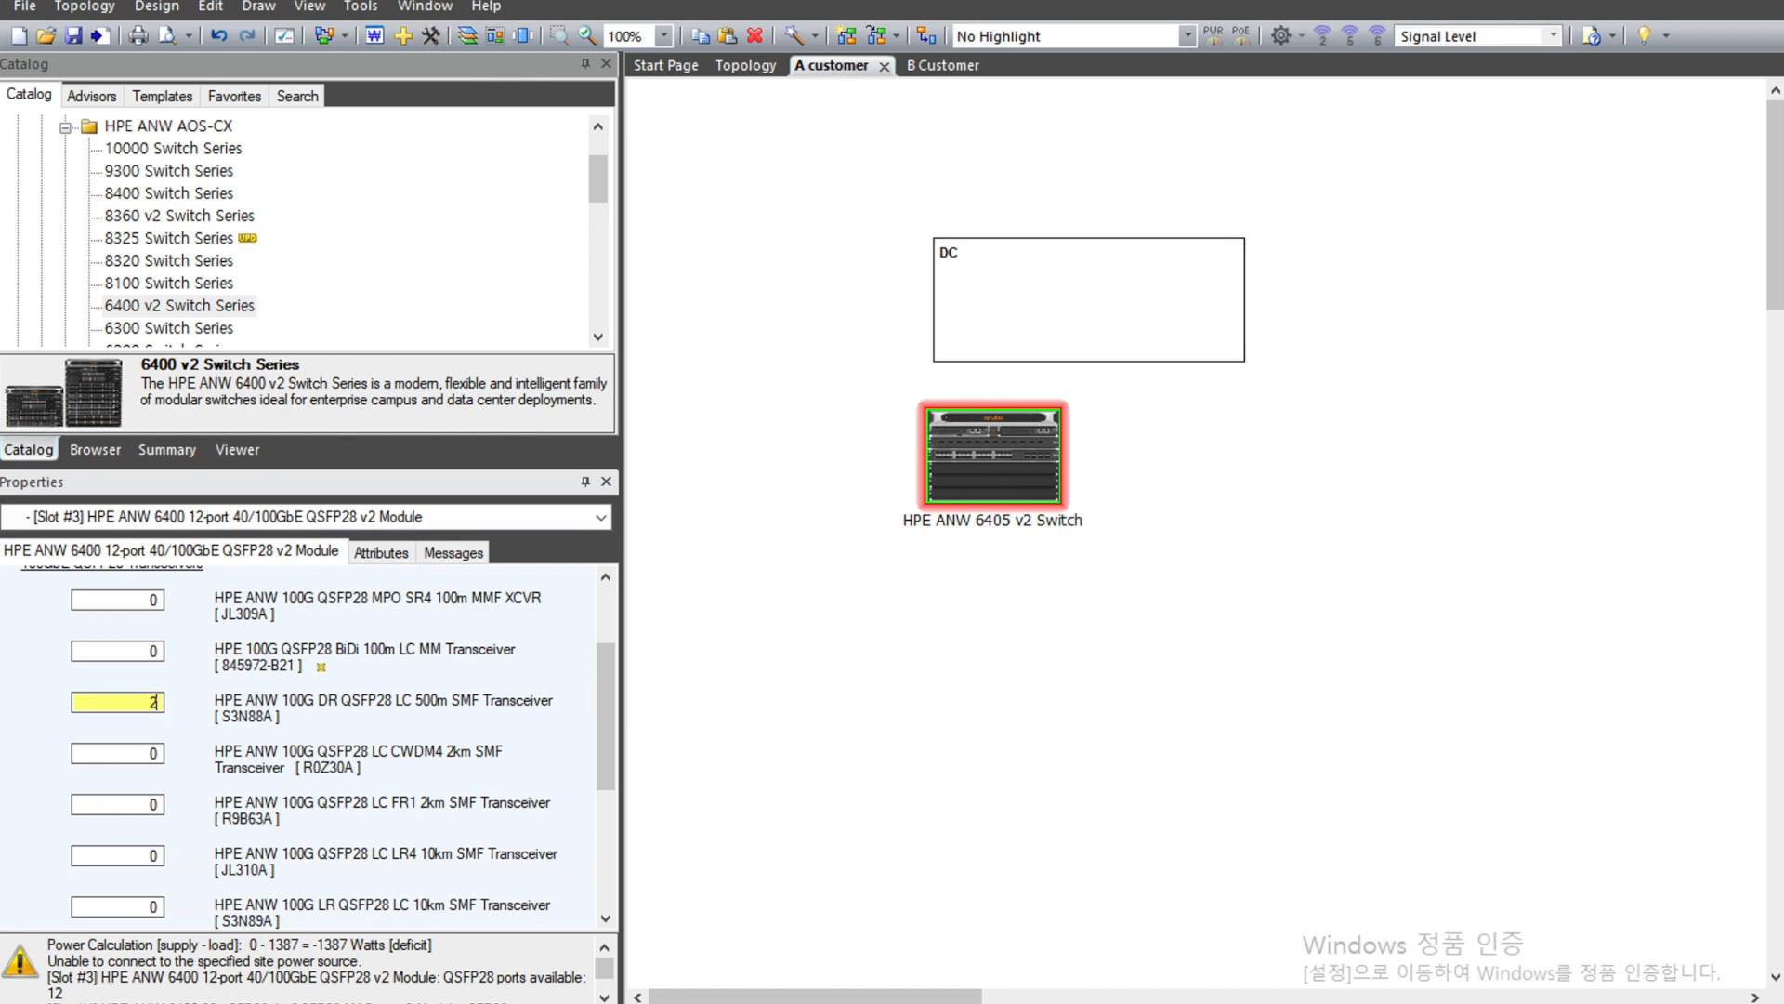
# Set the slot 4 module's HPE ANW 25G SFP28 LC SR 100m MMF C-class XCVR [S2P33A] quantity to 10.
pyautogui.click(488, 523)
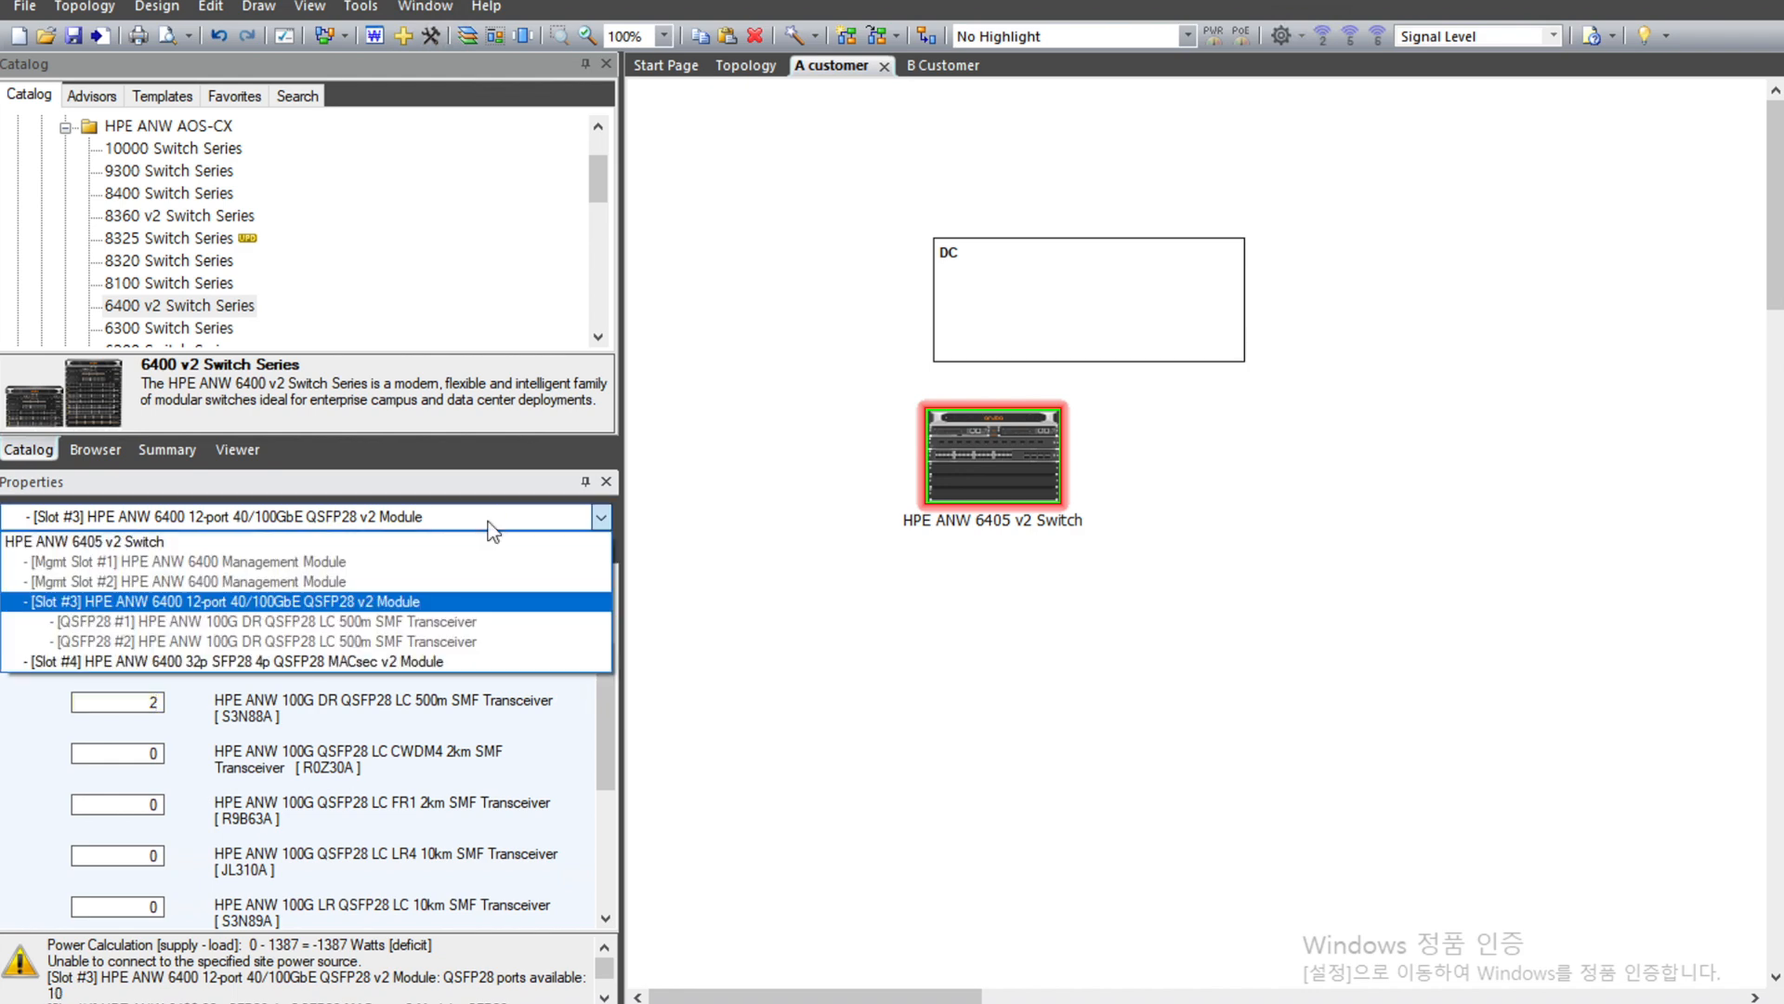
pyautogui.click(421, 662)
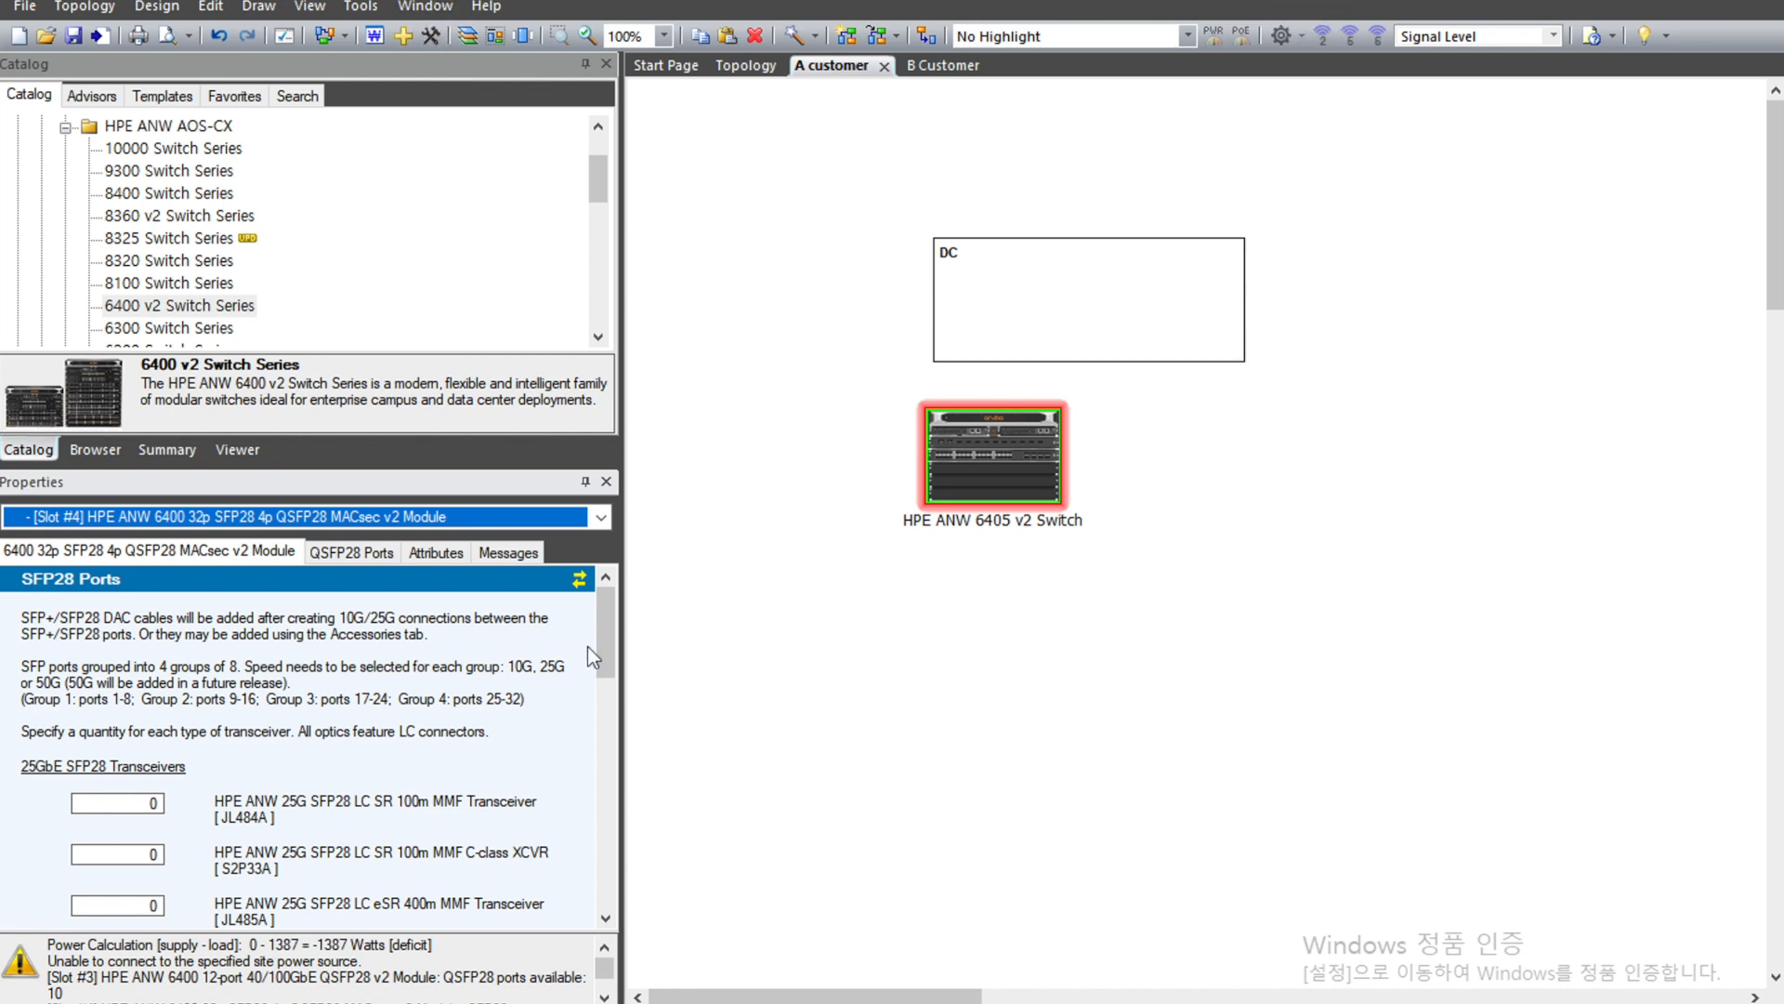
pyautogui.moveTo(606, 632); pyautogui.dragTo(604, 681)
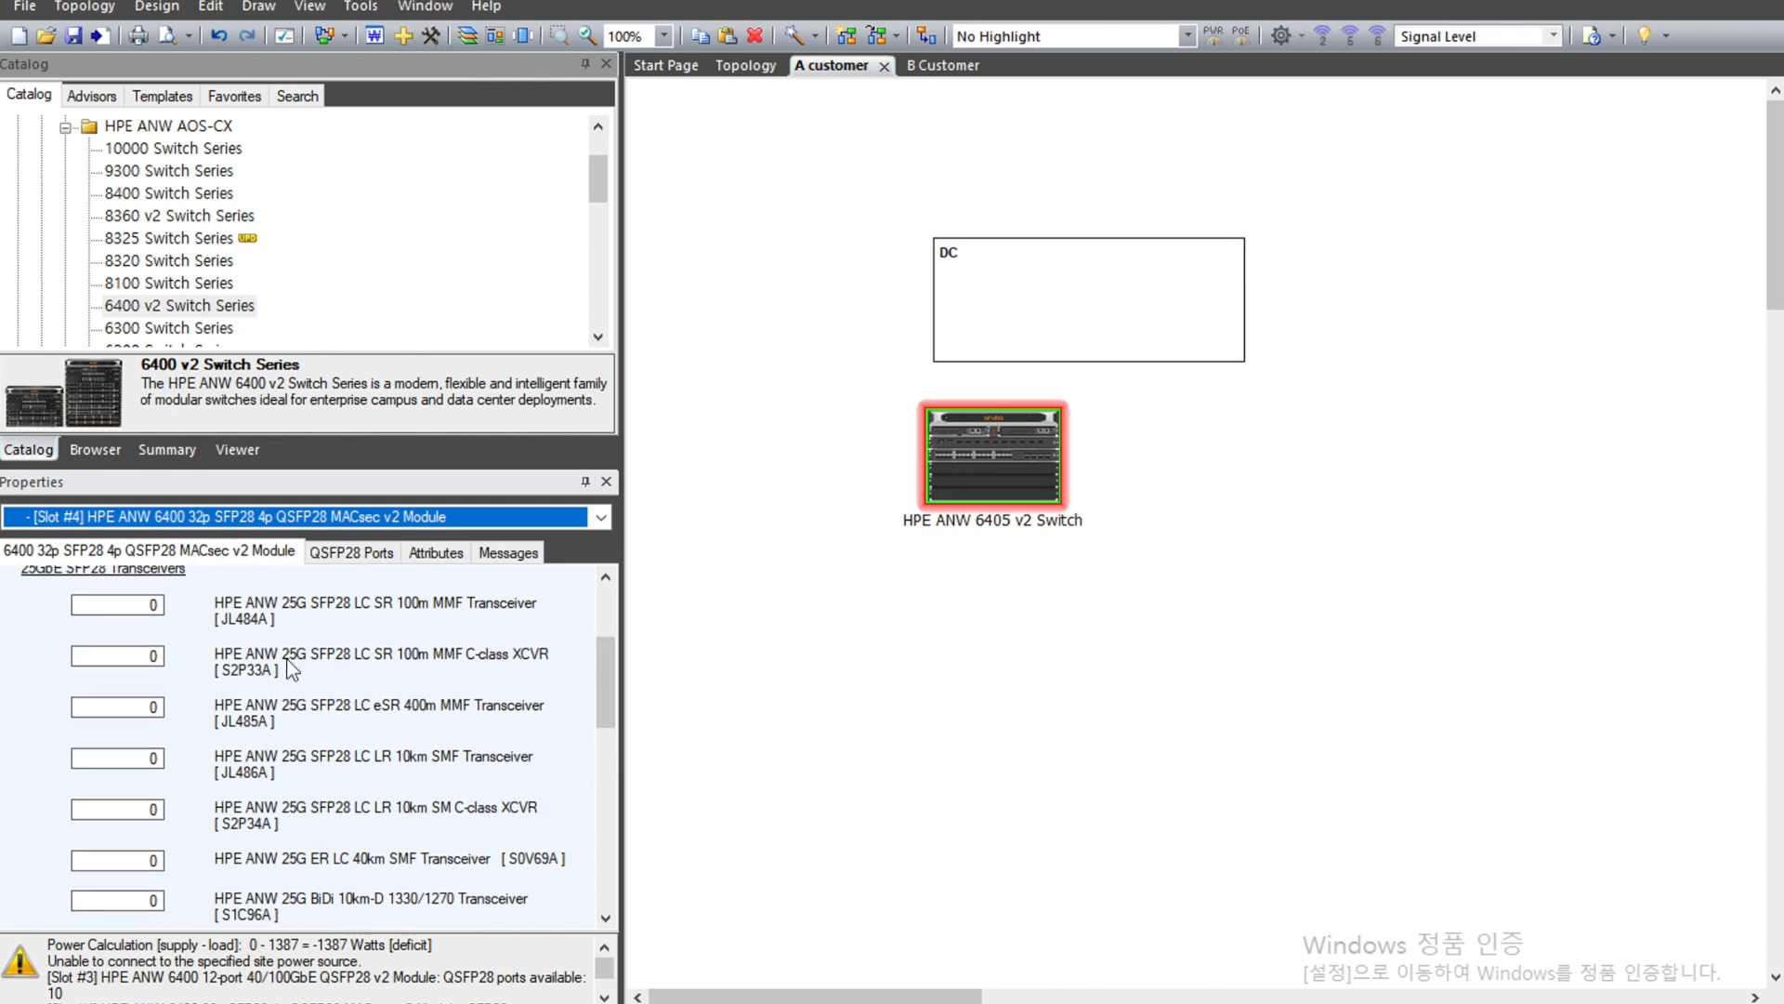
pyautogui.click(147, 654)
pyautogui.press('BackSpace')
pyautogui.write('10')
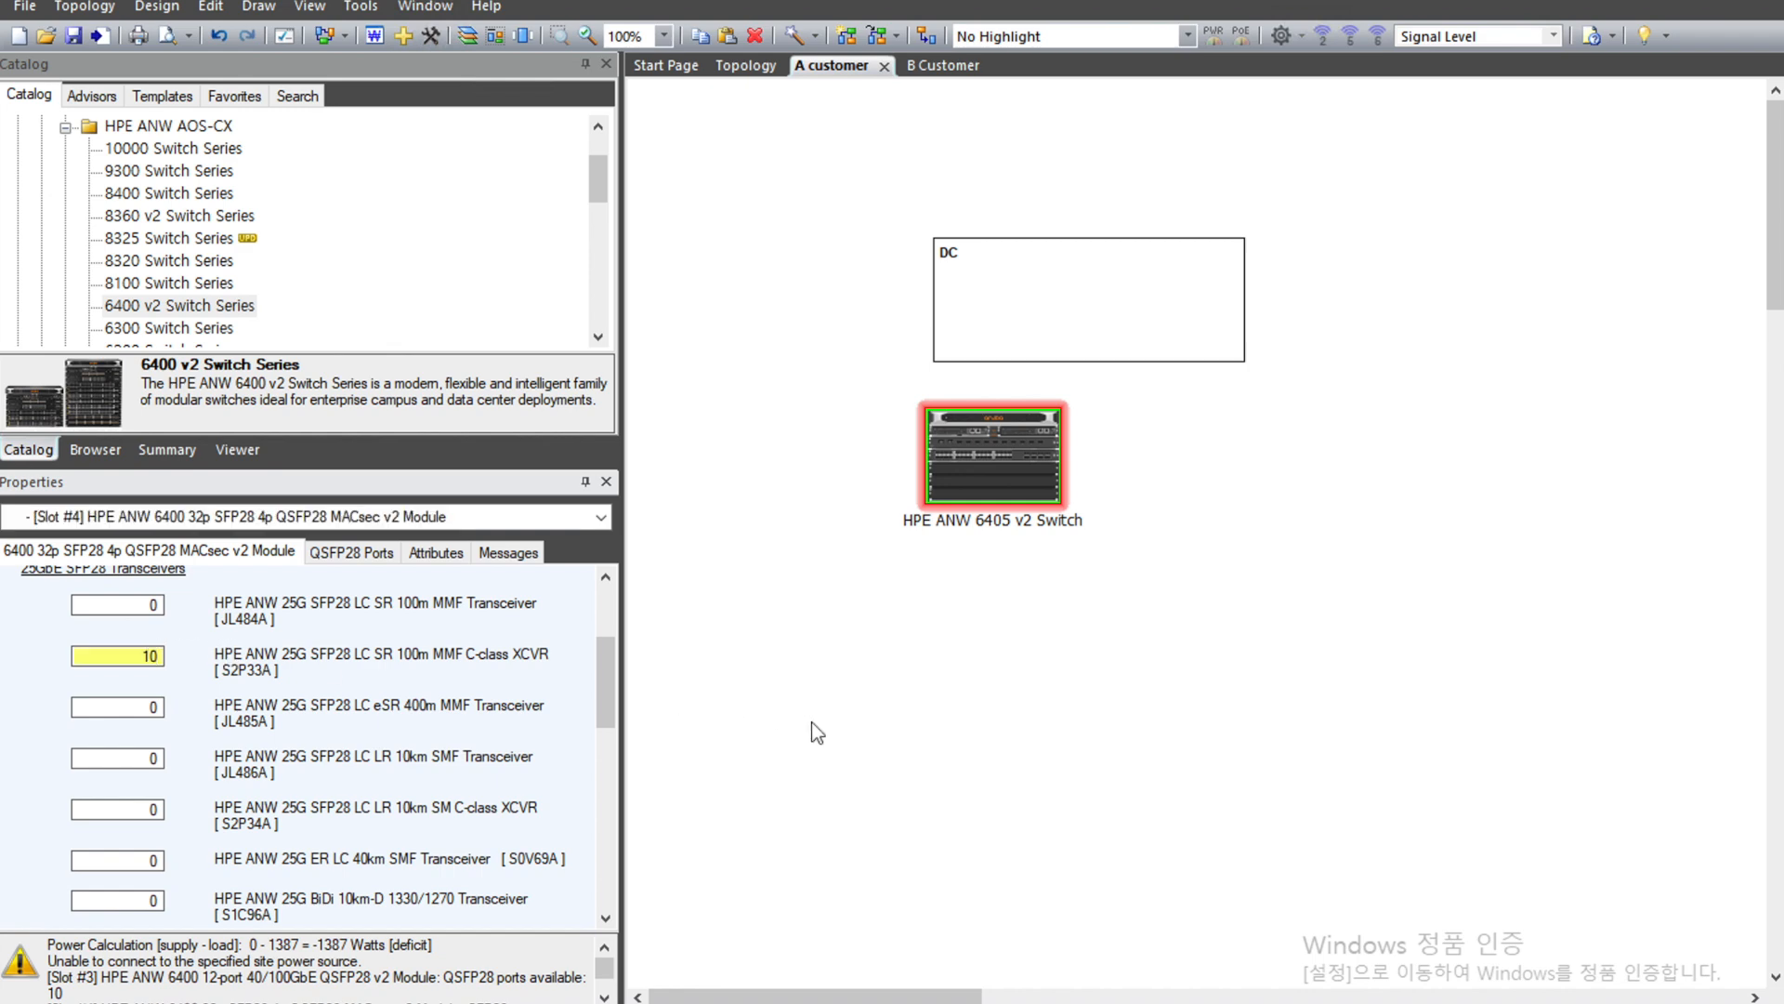
pyautogui.click(809, 722)
# Review the management module and I/O slot assignments of the 6405 v2 switch.
pyautogui.click(1021, 468)
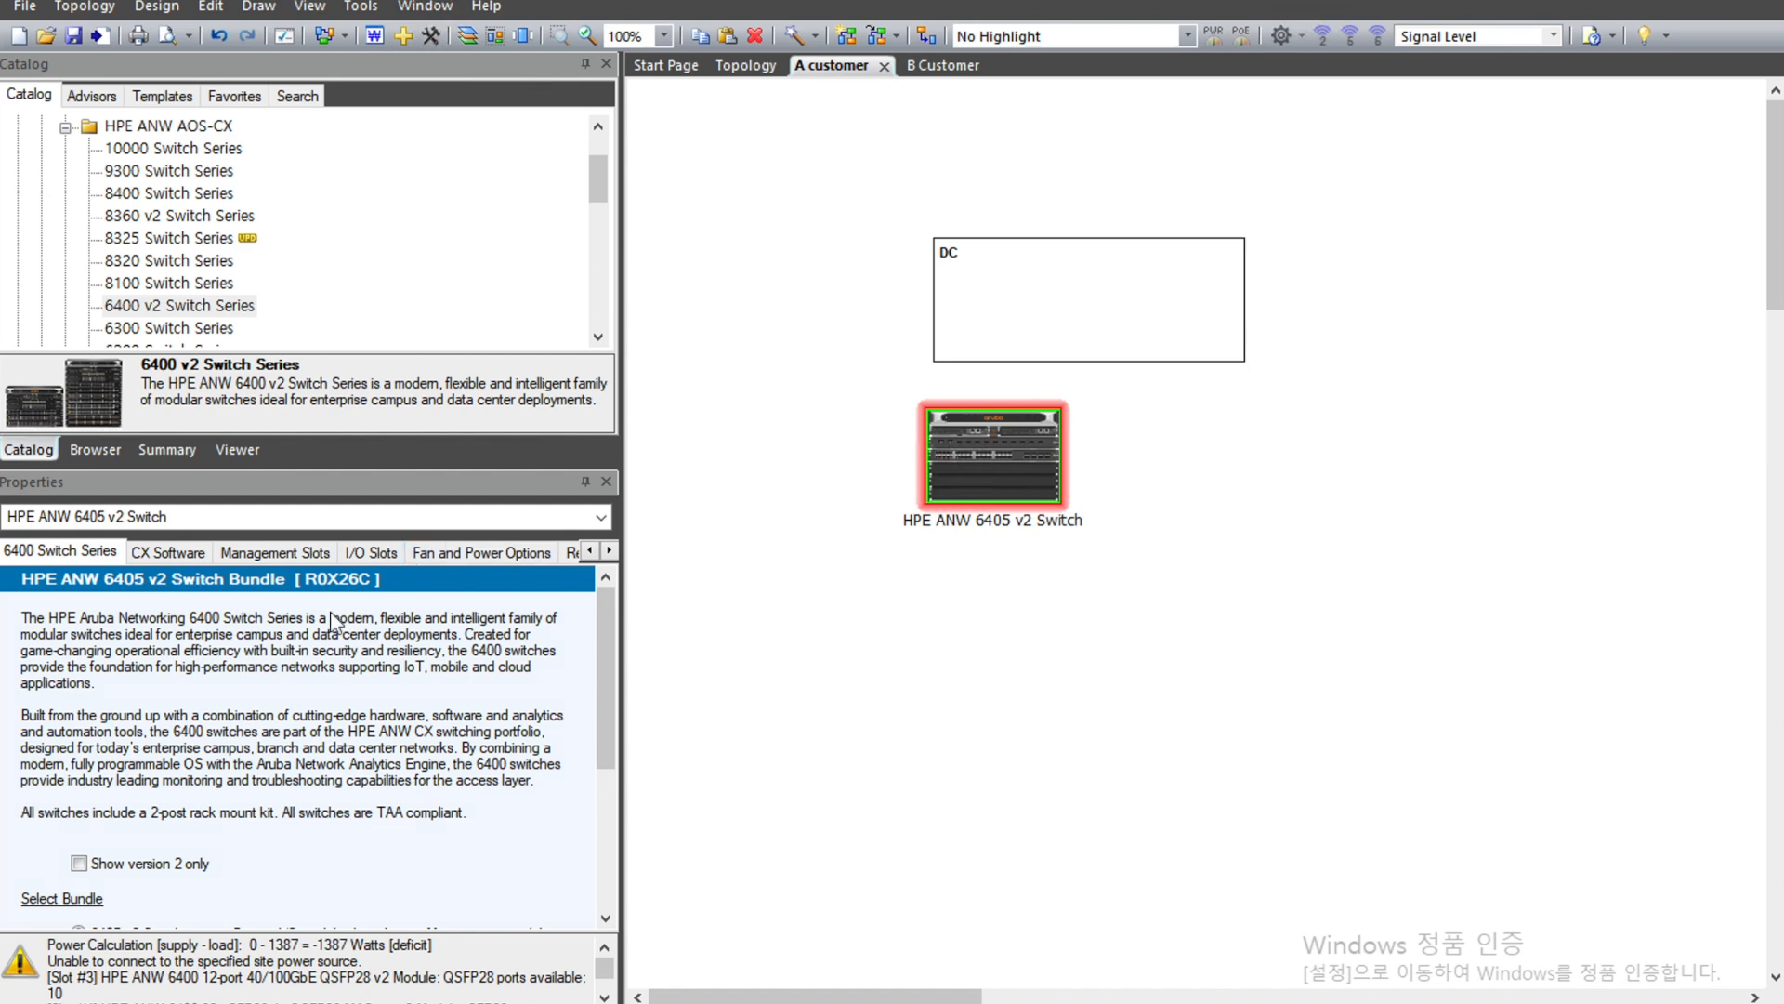
pyautogui.click(280, 552)
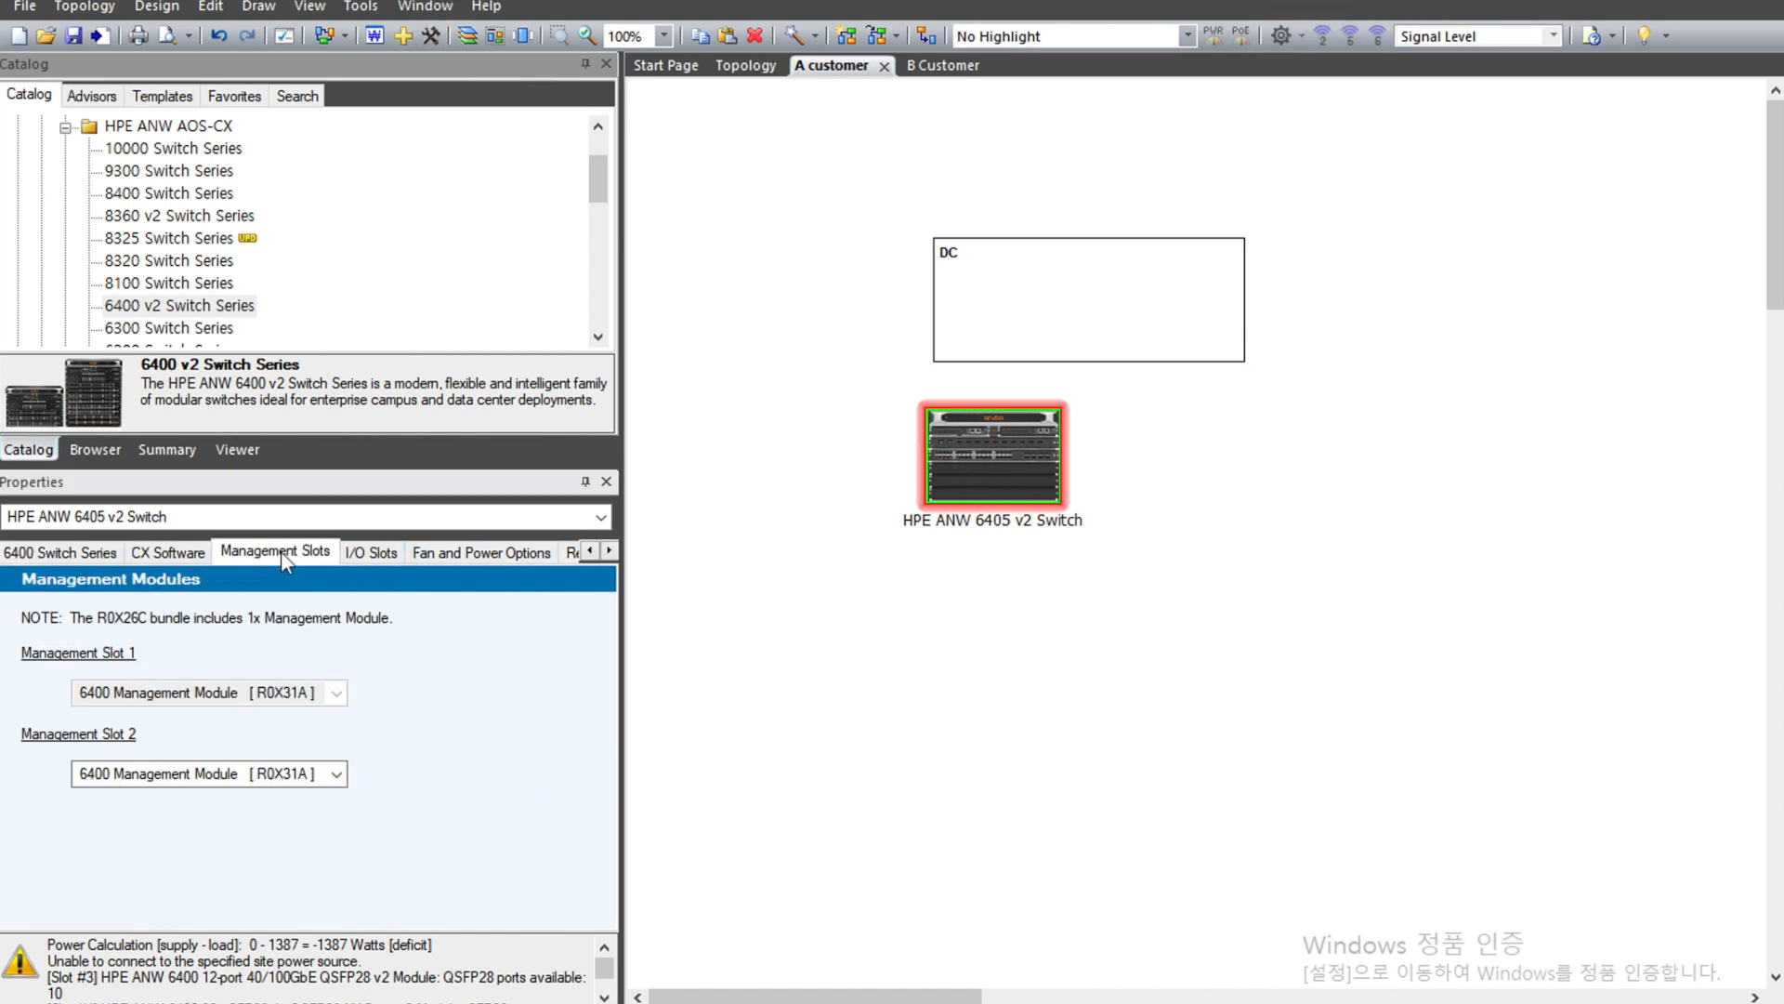
pyautogui.click(371, 554)
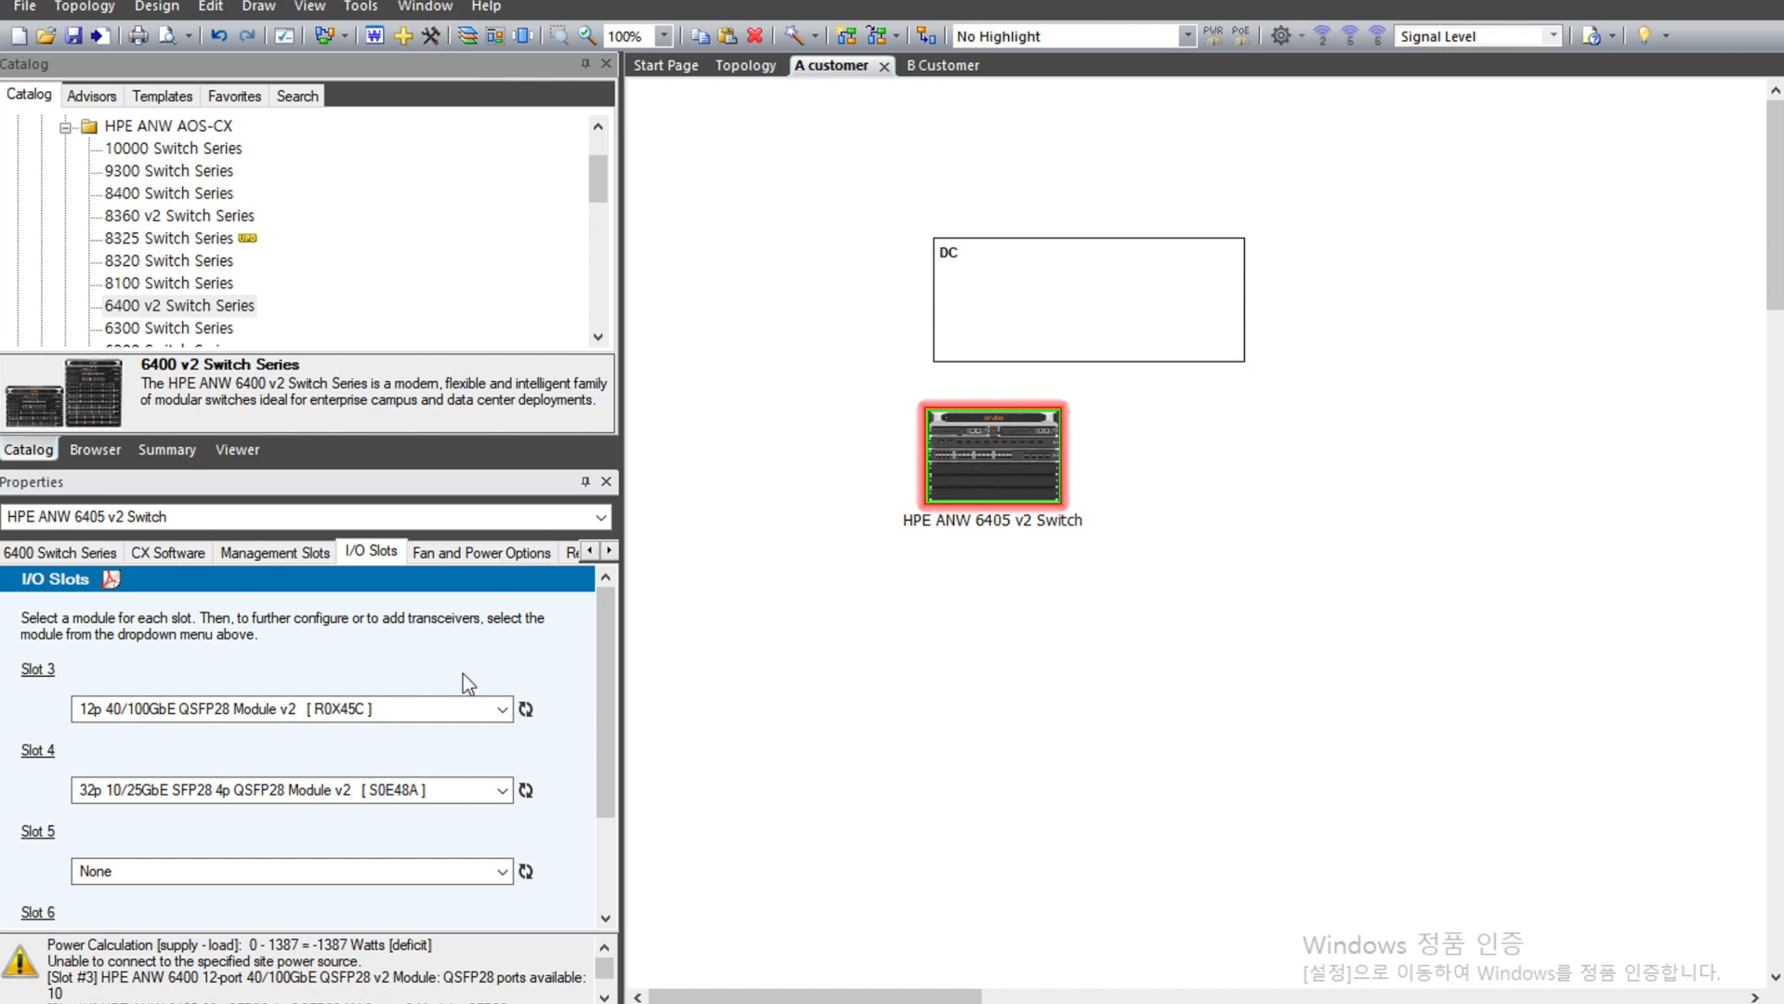
# Move the 6405 v2 switch slightly lower in the drawing, duplicate it, and place the copy beside the original.
pyautogui.moveTo(977, 471); pyautogui.dragTo(932, 534)
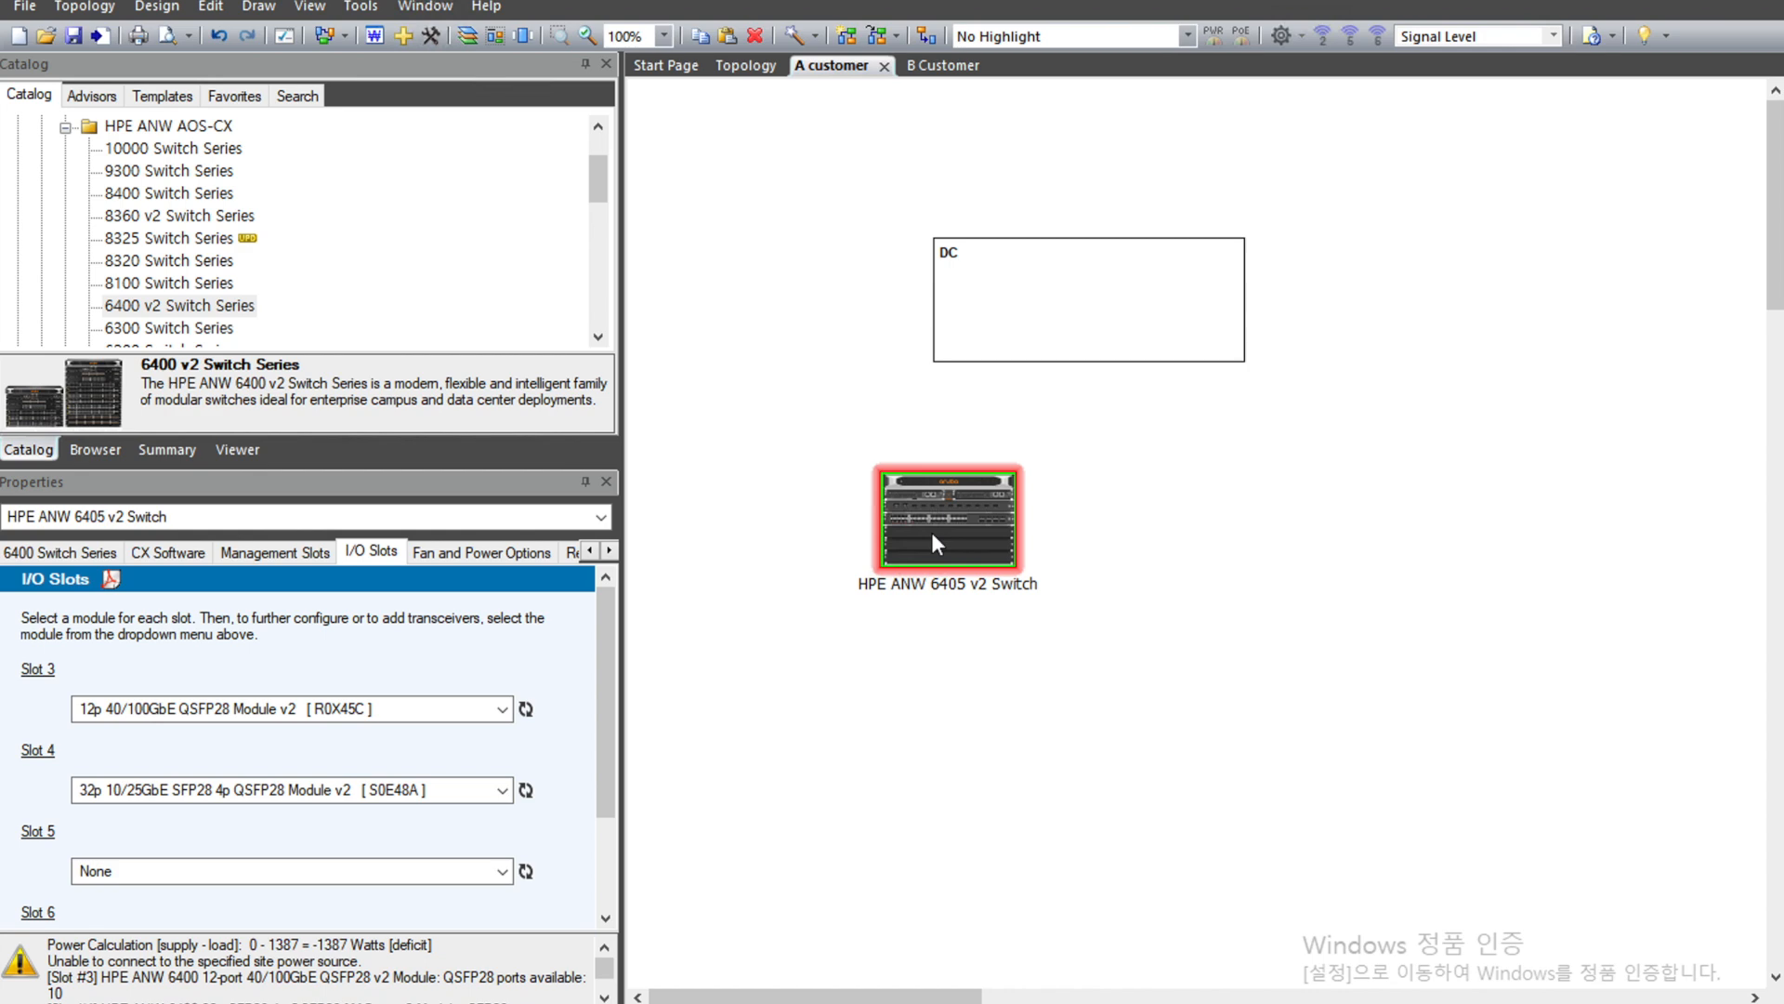
pyautogui.rightClick(931, 531)
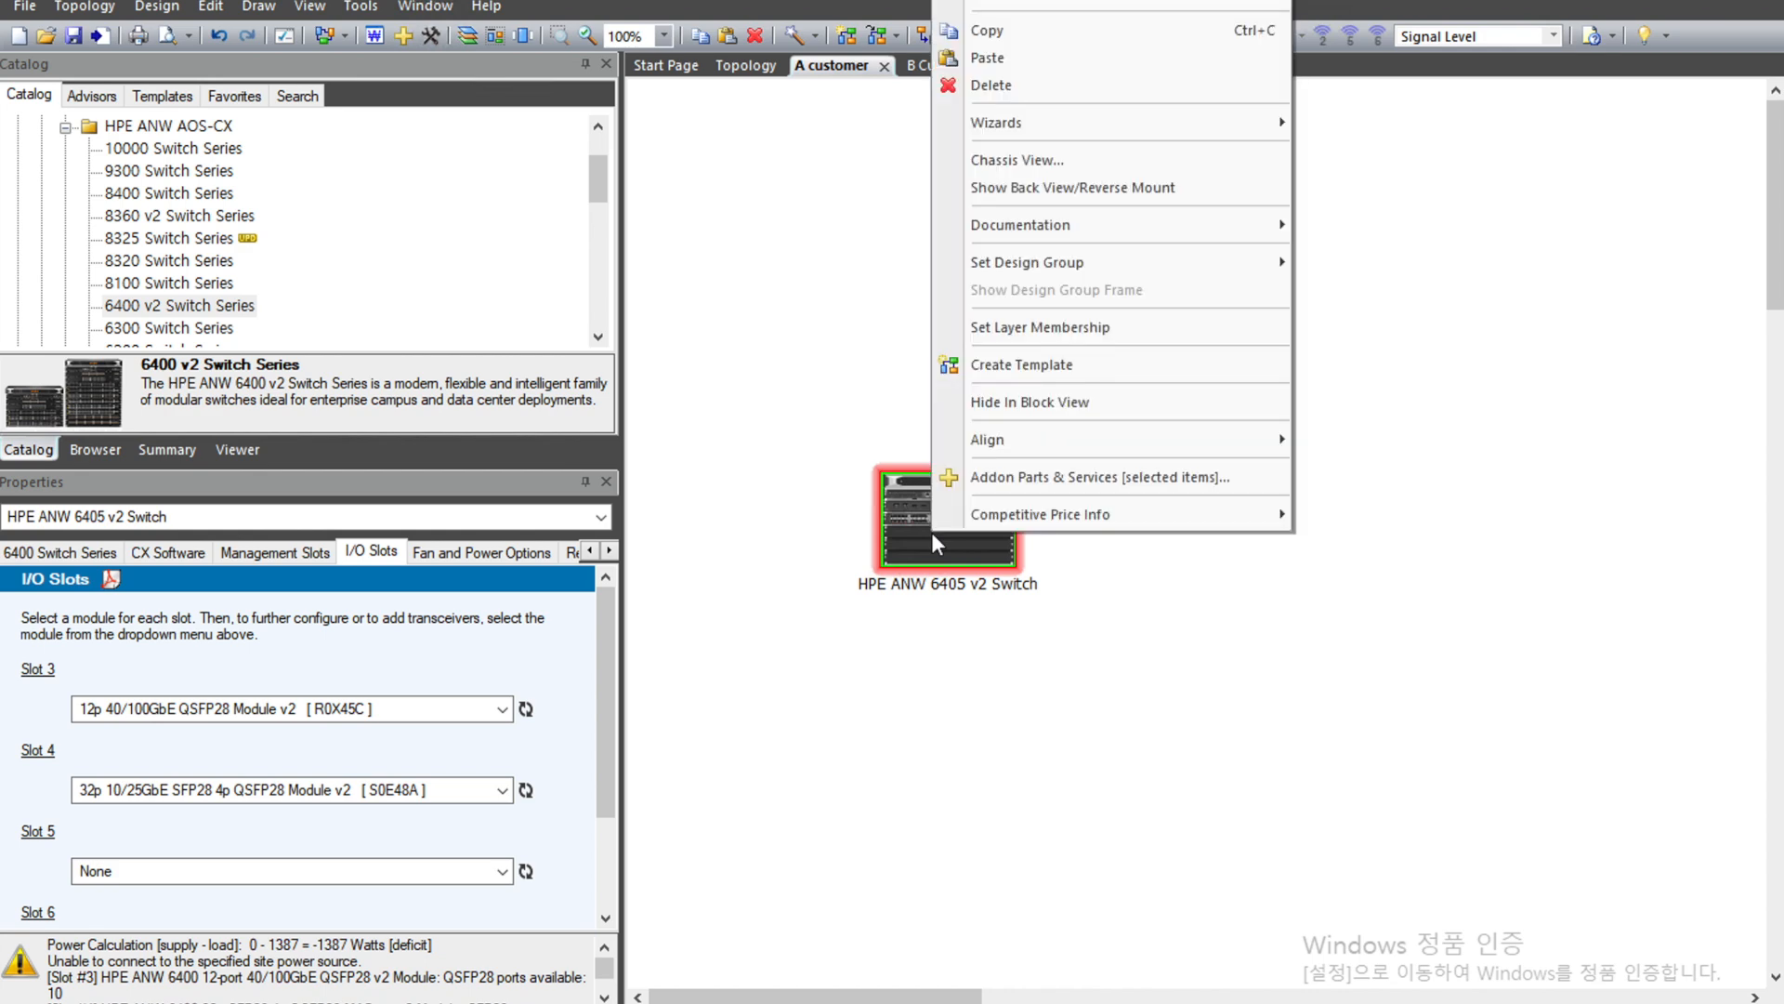
pyautogui.click(1022, 31)
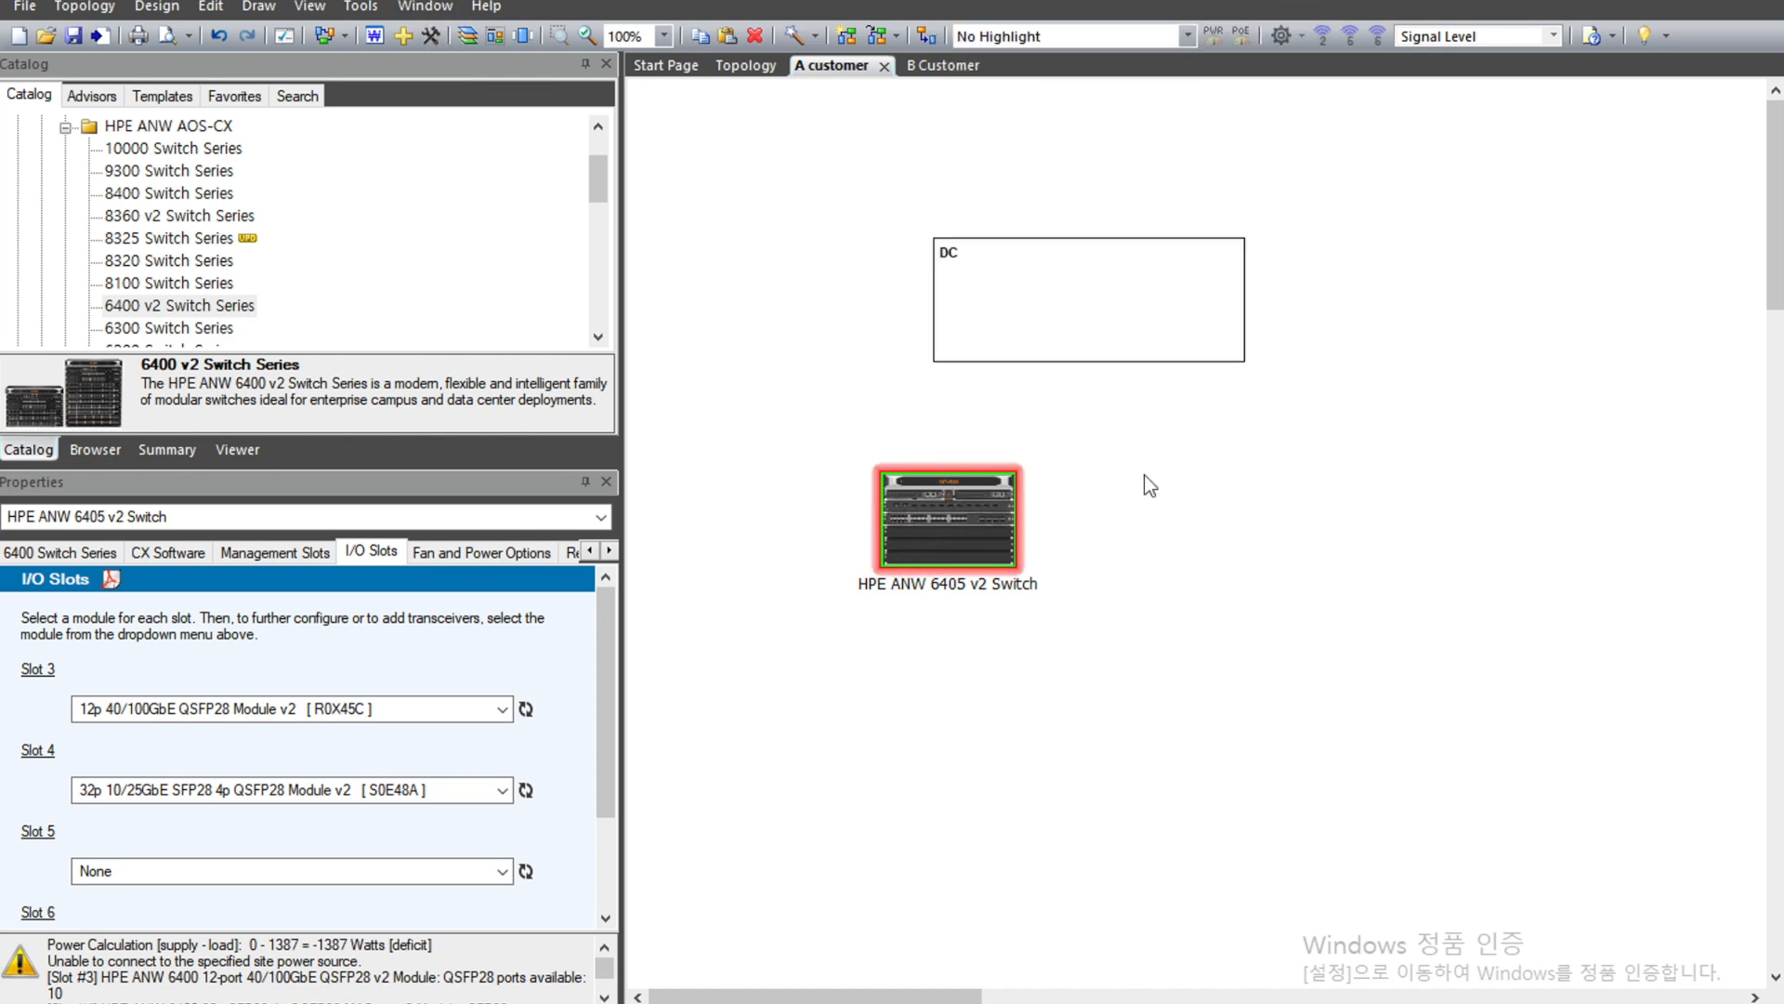
pyautogui.click(1168, 546)
pyautogui.rightClick(1168, 547)
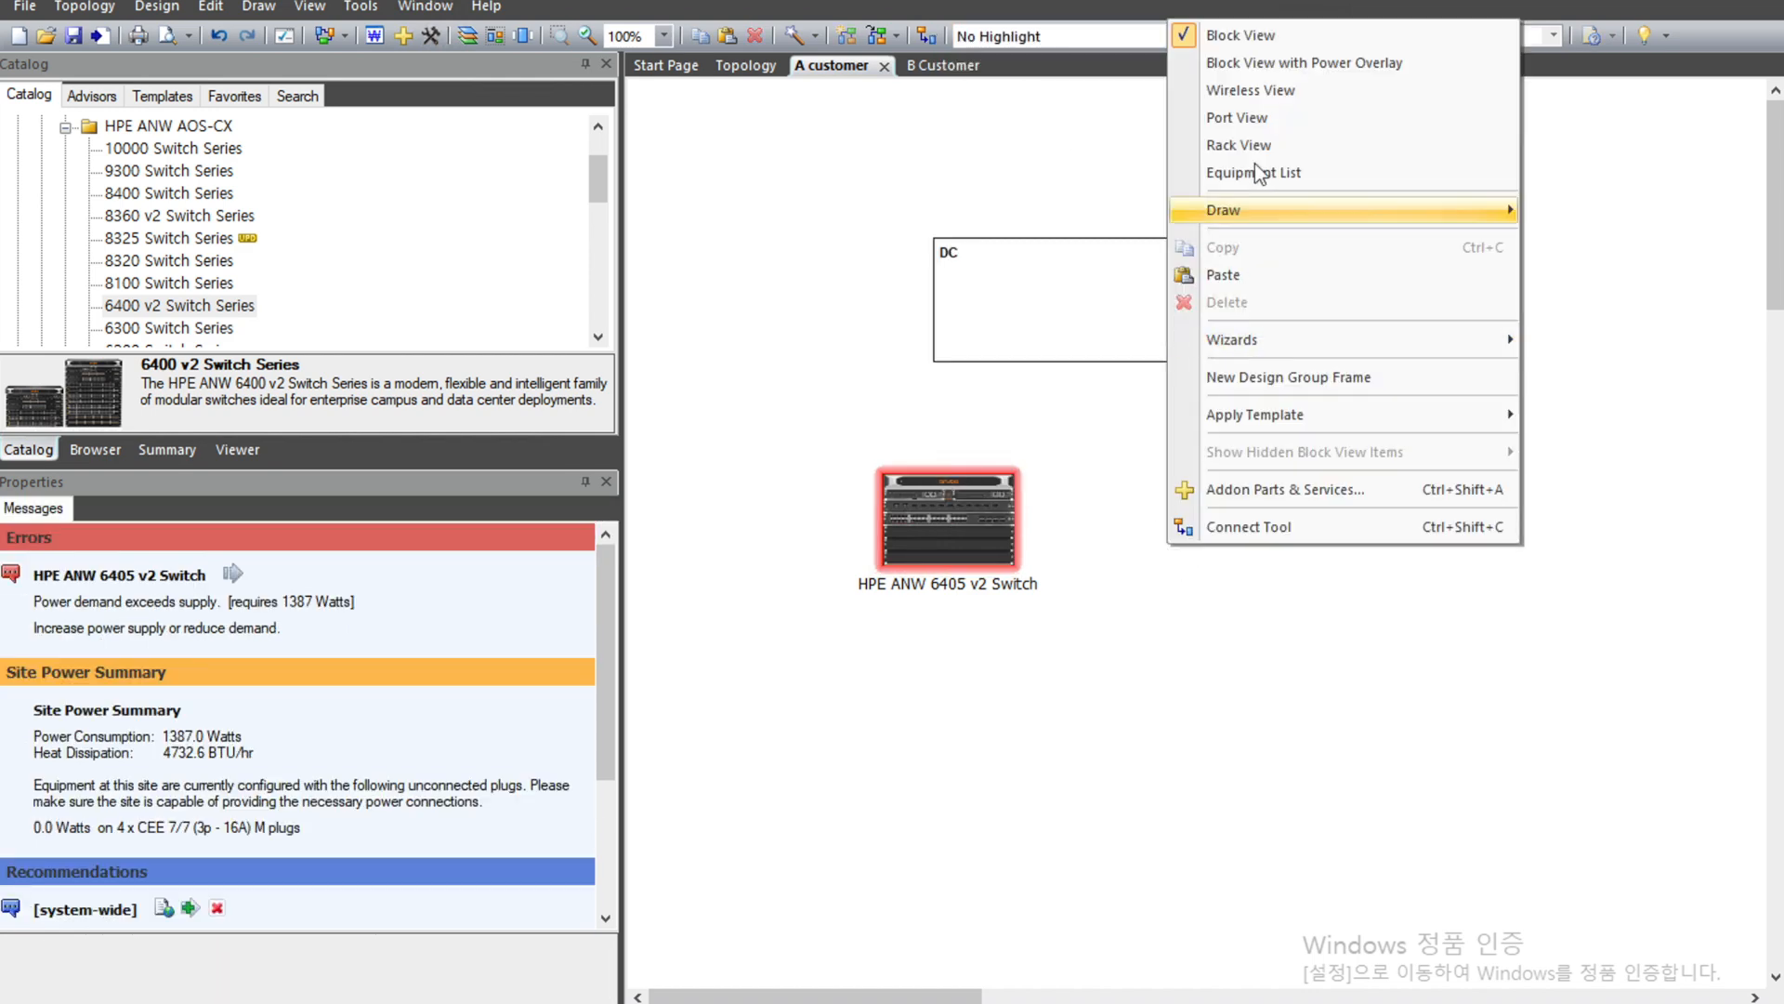
pyautogui.click(1255, 274)
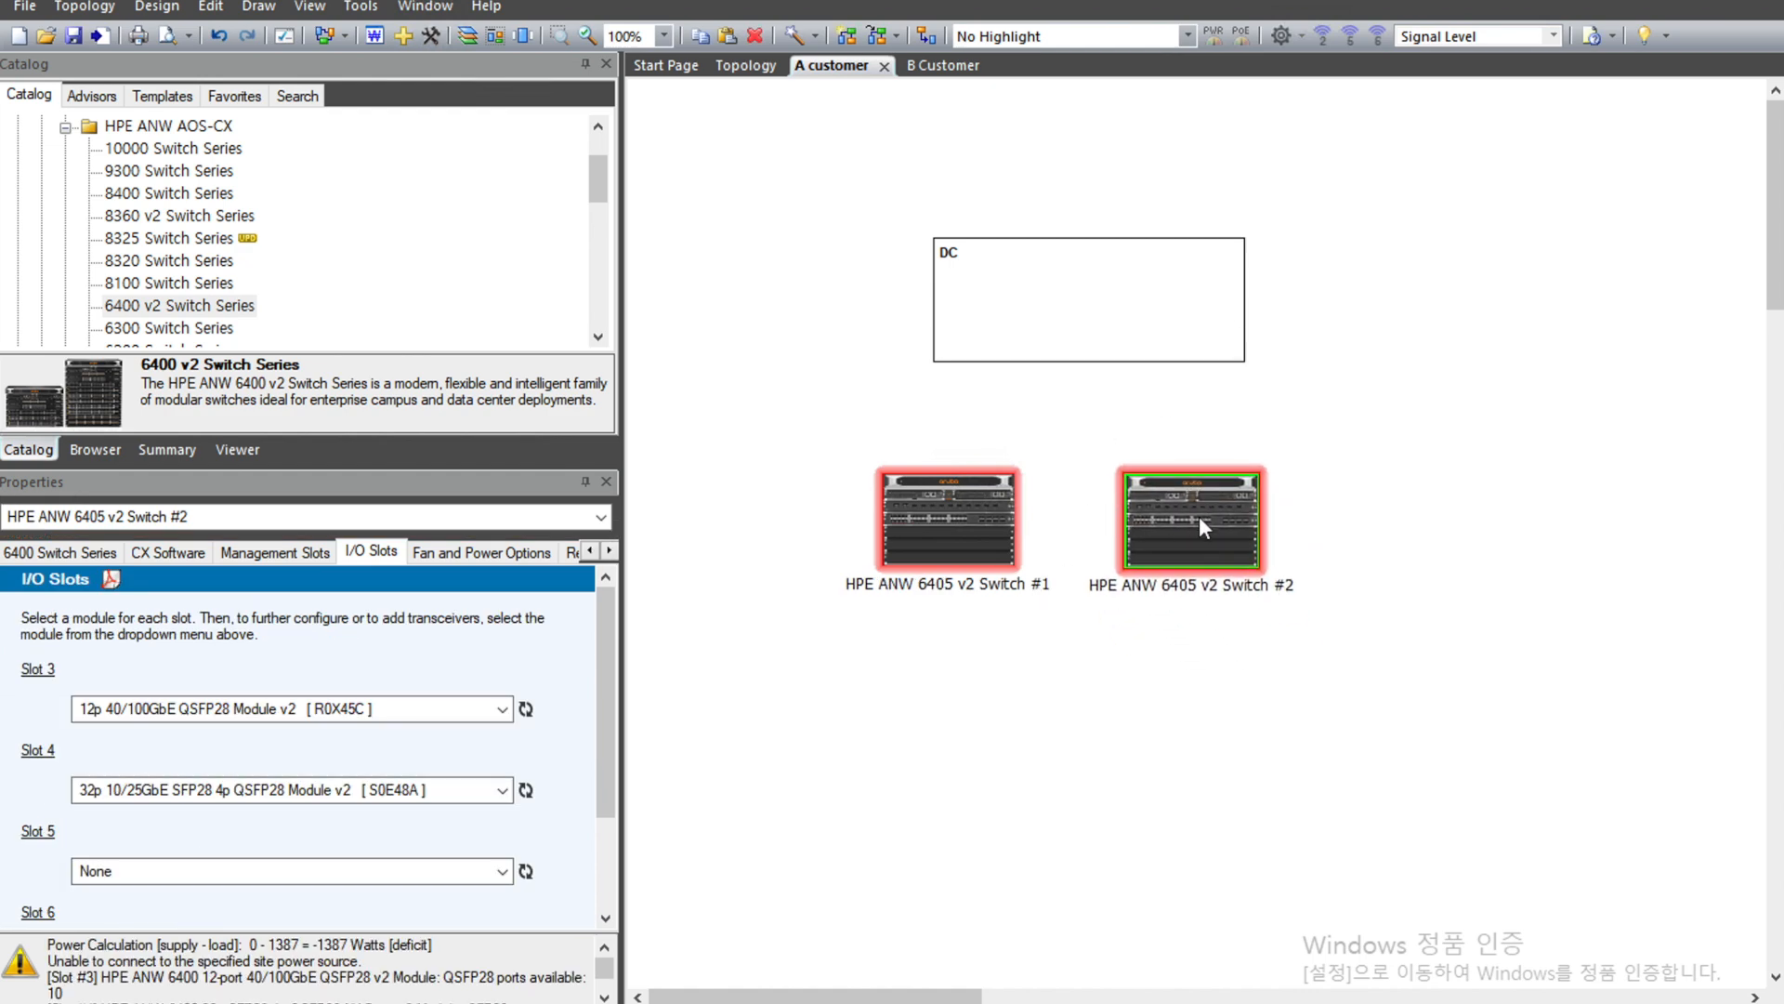
# Check the bundle details and I/O slot module assignments of the duplicated 6405 v2 switch.
pyautogui.click(267, 554)
pyautogui.click(84, 558)
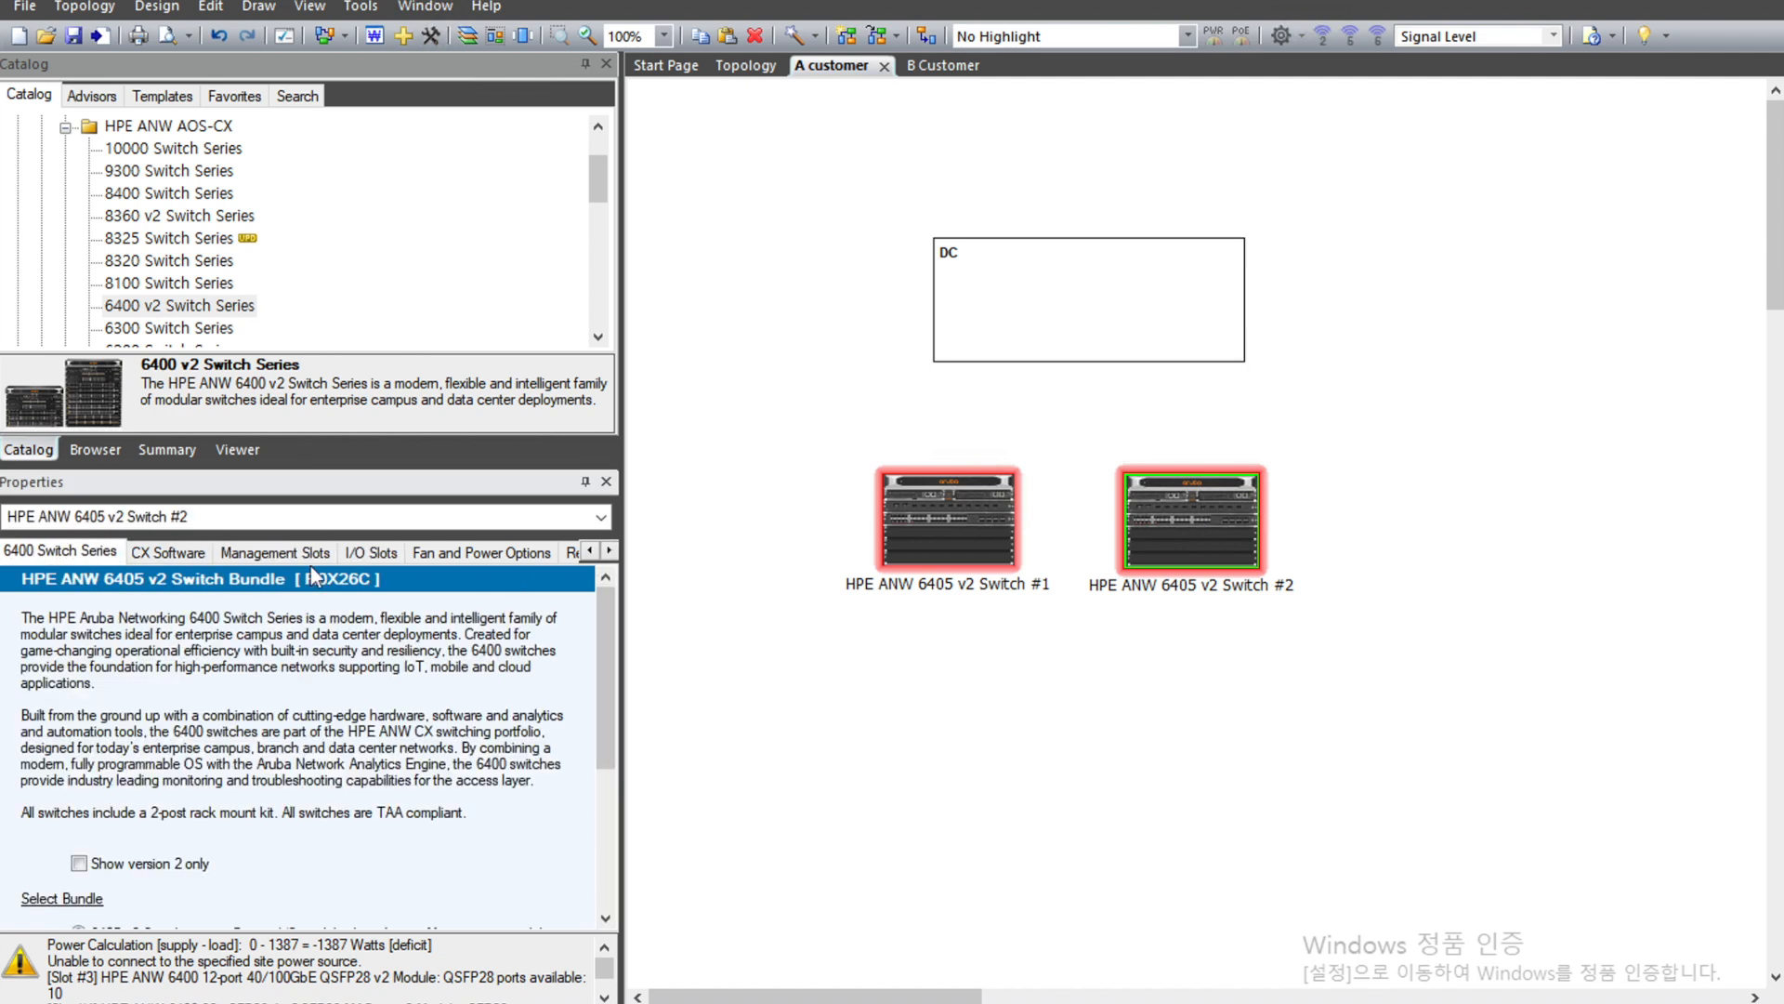
pyautogui.click(371, 551)
pyautogui.click(309, 708)
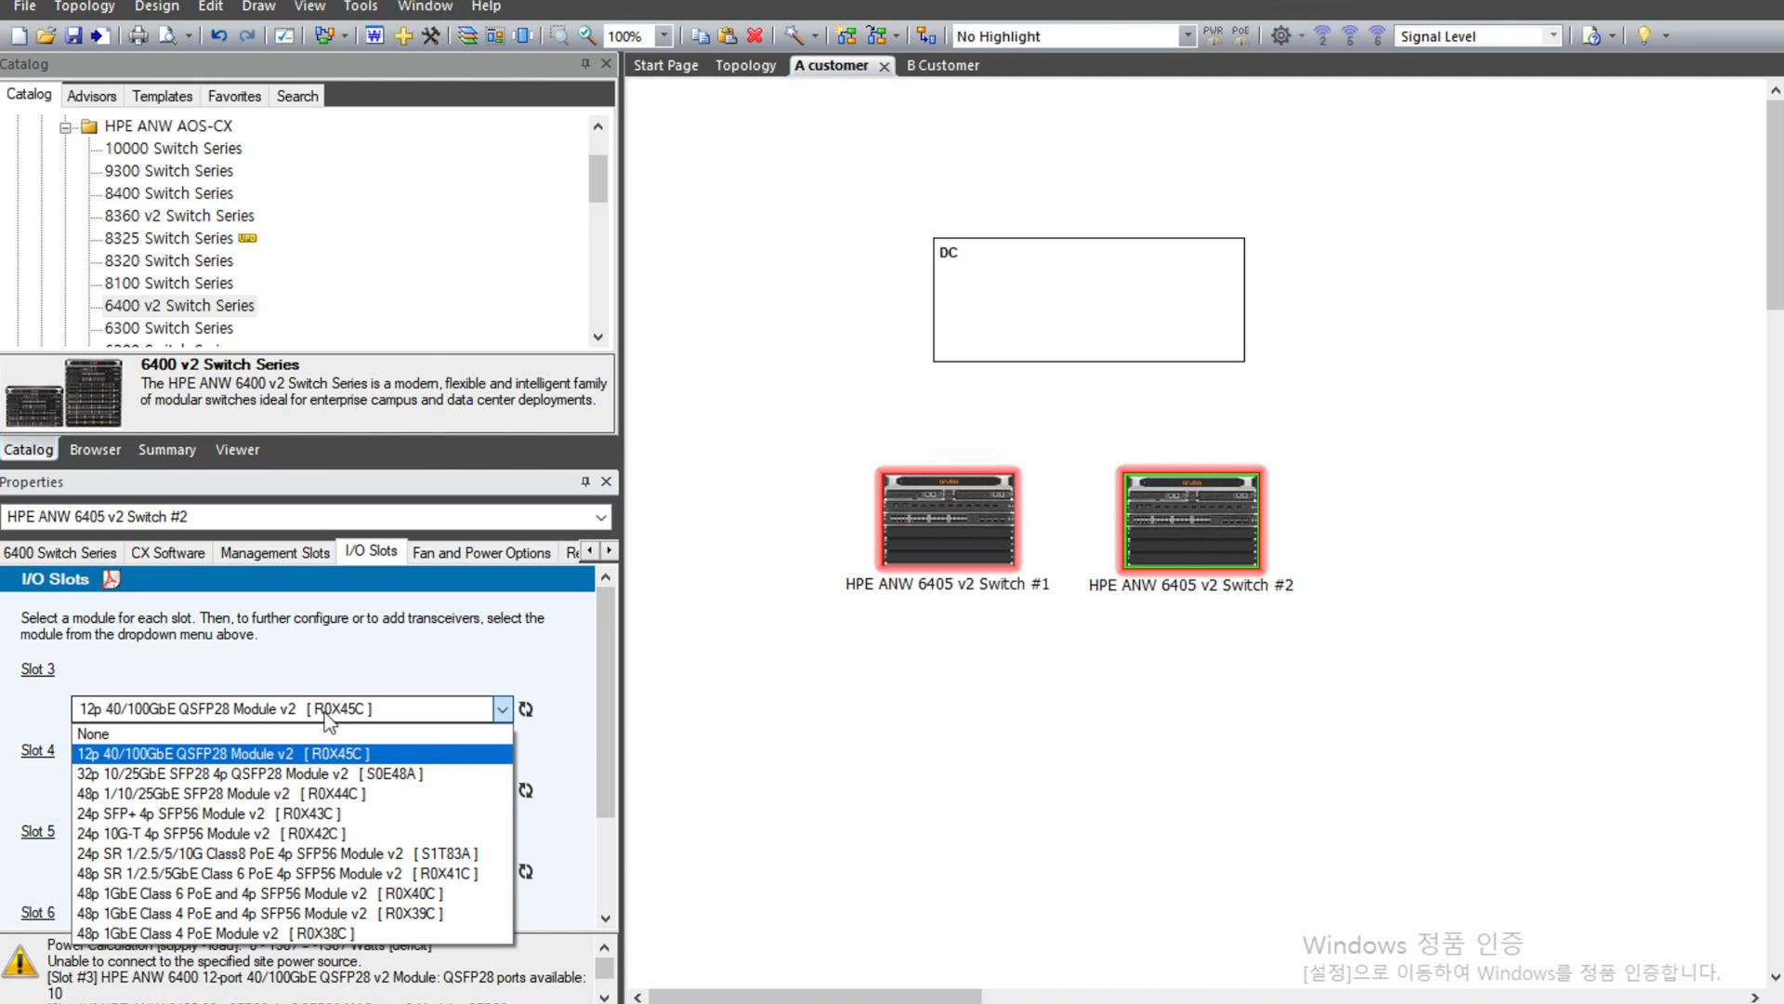
pyautogui.click(829, 675)
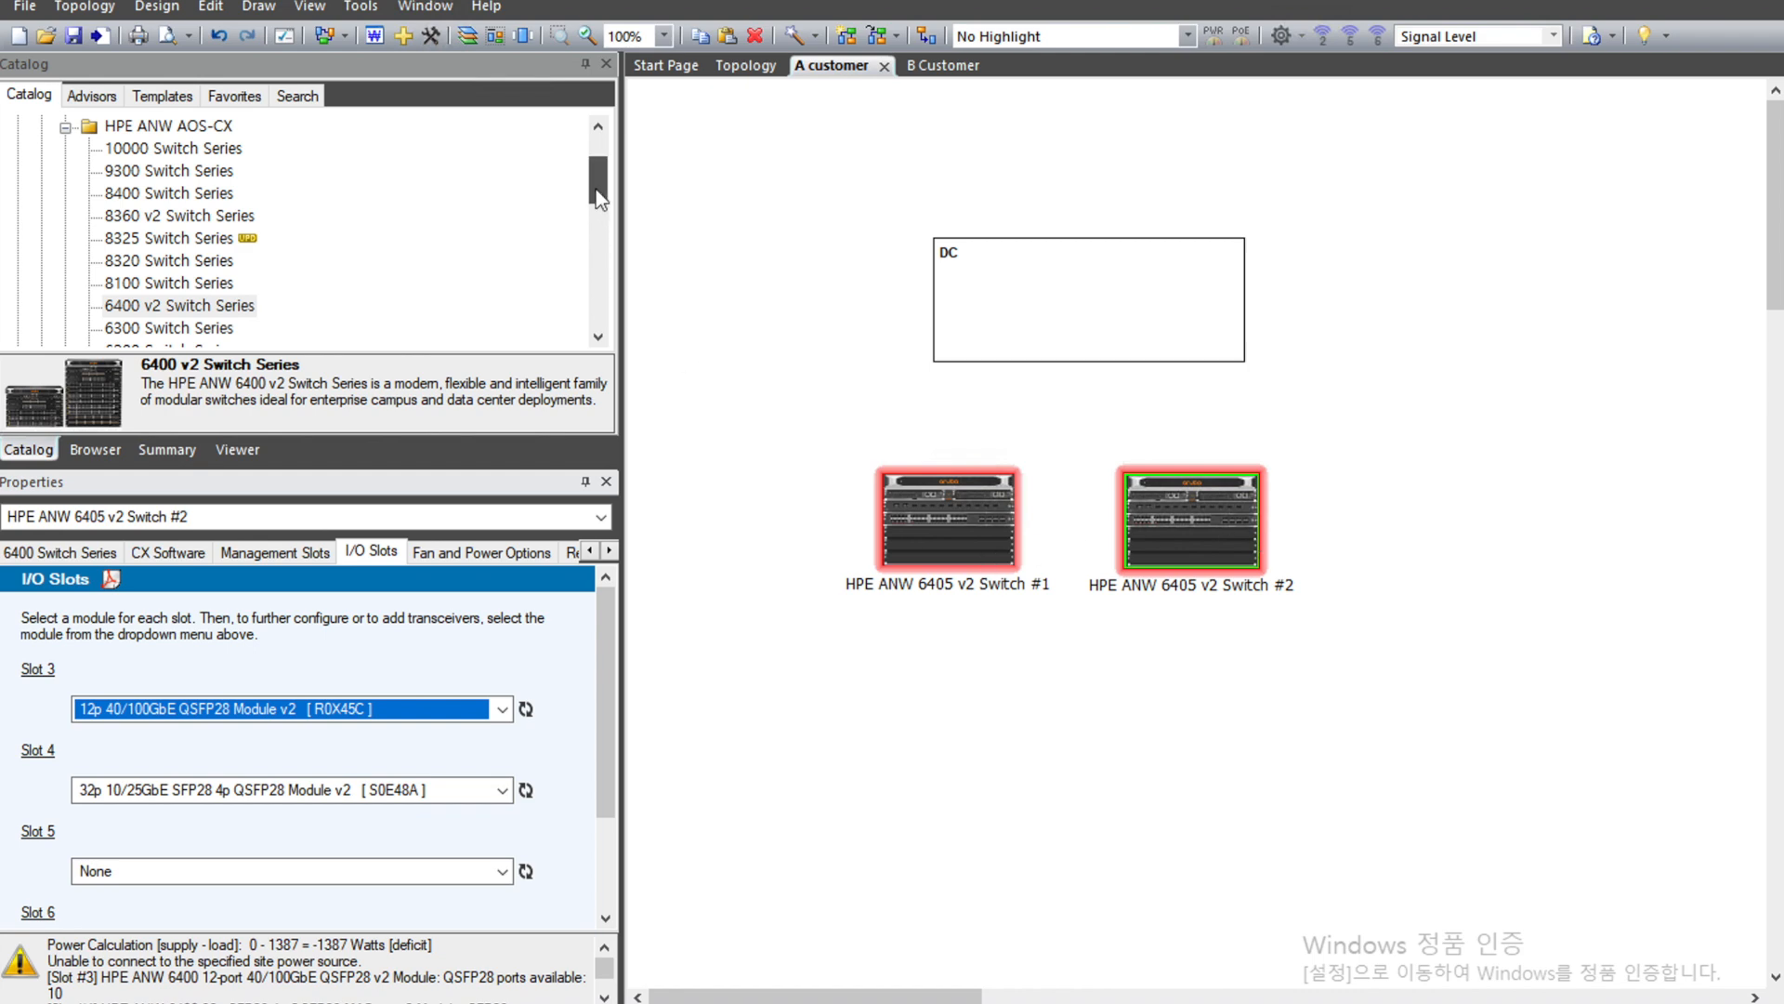
# Add an 8325 Series switch, model 8325-48Y8C FB 6F 2AC [JL624A], below the two 6405 v2 switches.
pyautogui.click(163, 240)
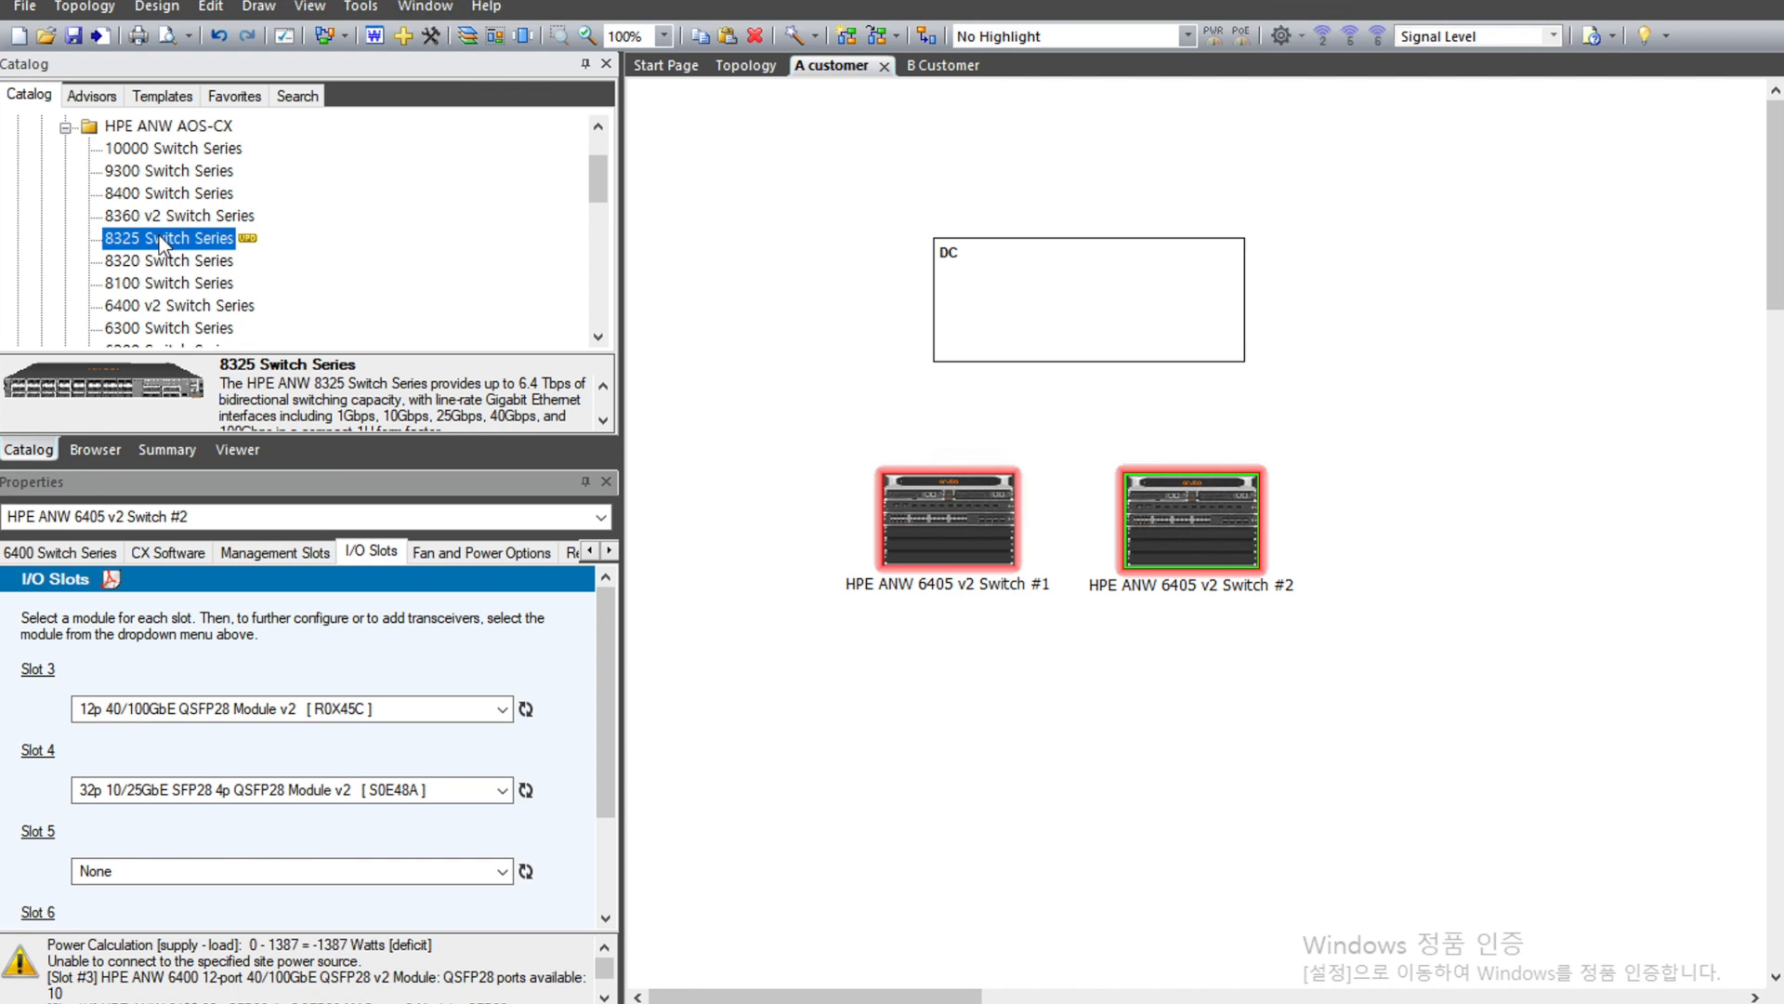
pyautogui.doubleClick(158, 236)
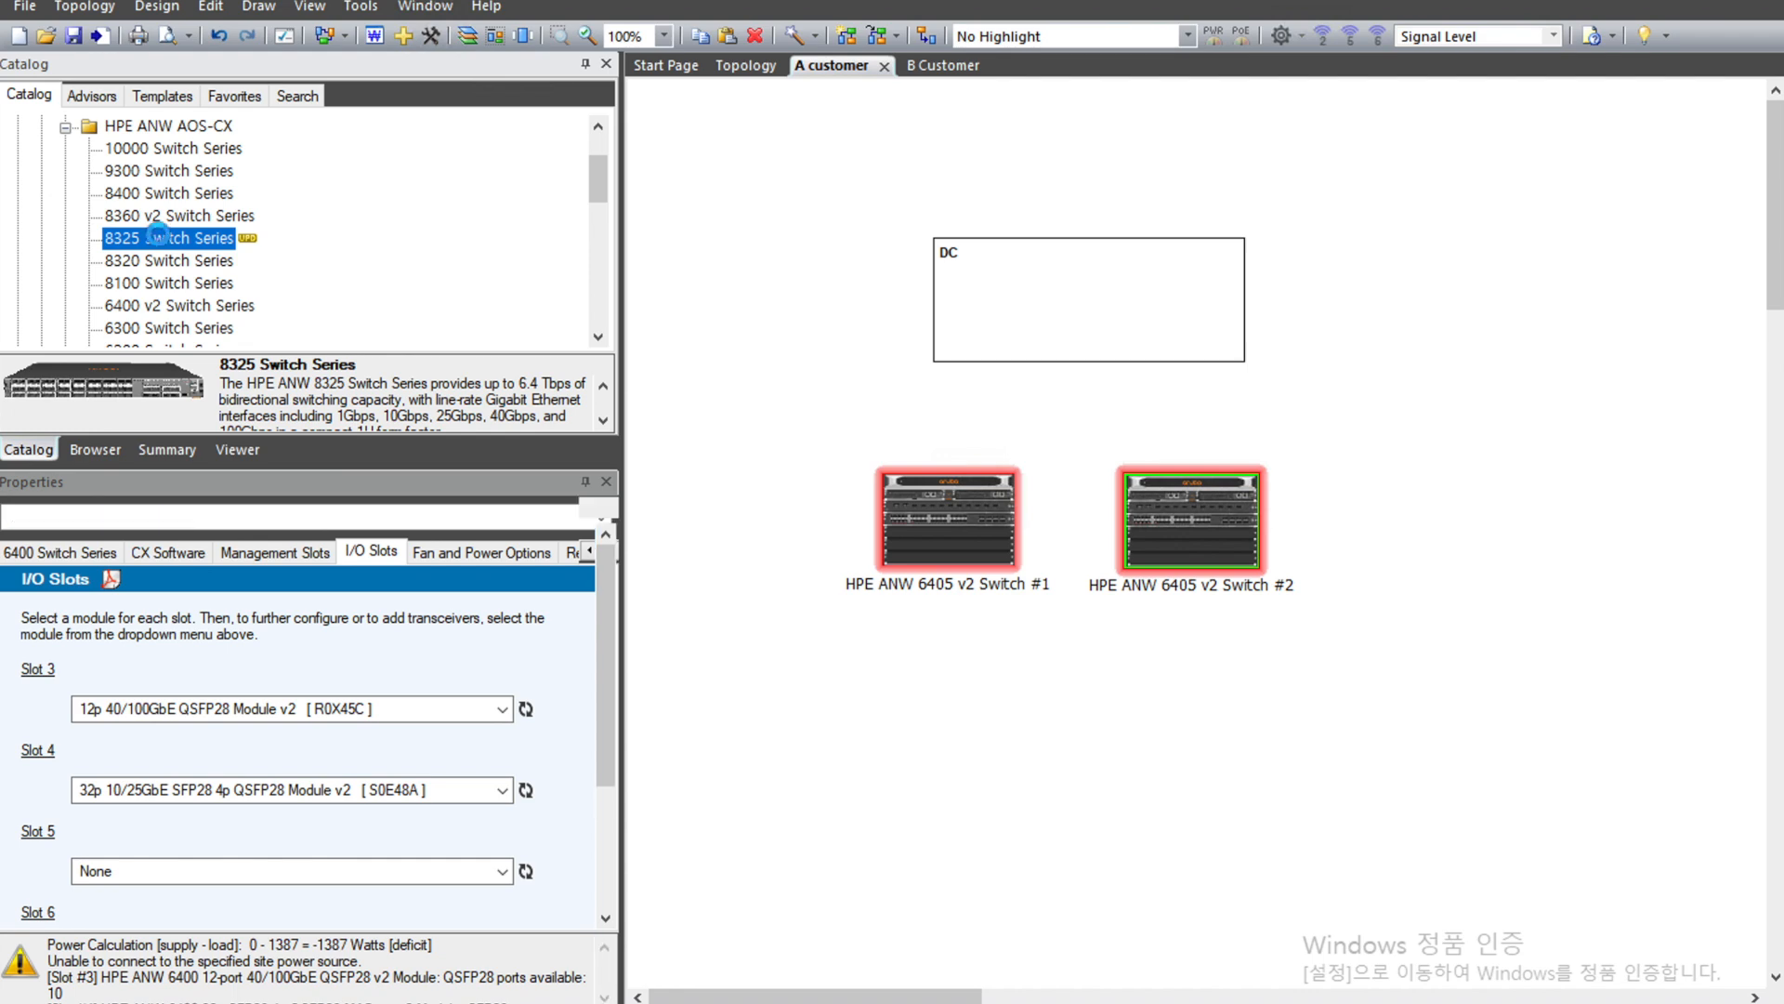
pyautogui.moveTo(828, 203); pyautogui.dragTo(1110, 725)
pyautogui.moveTo(835, 217); pyautogui.dragTo(1077, 694)
pyautogui.click(788, 293)
pyautogui.moveTo(611, 590); pyautogui.dragTo(603, 652)
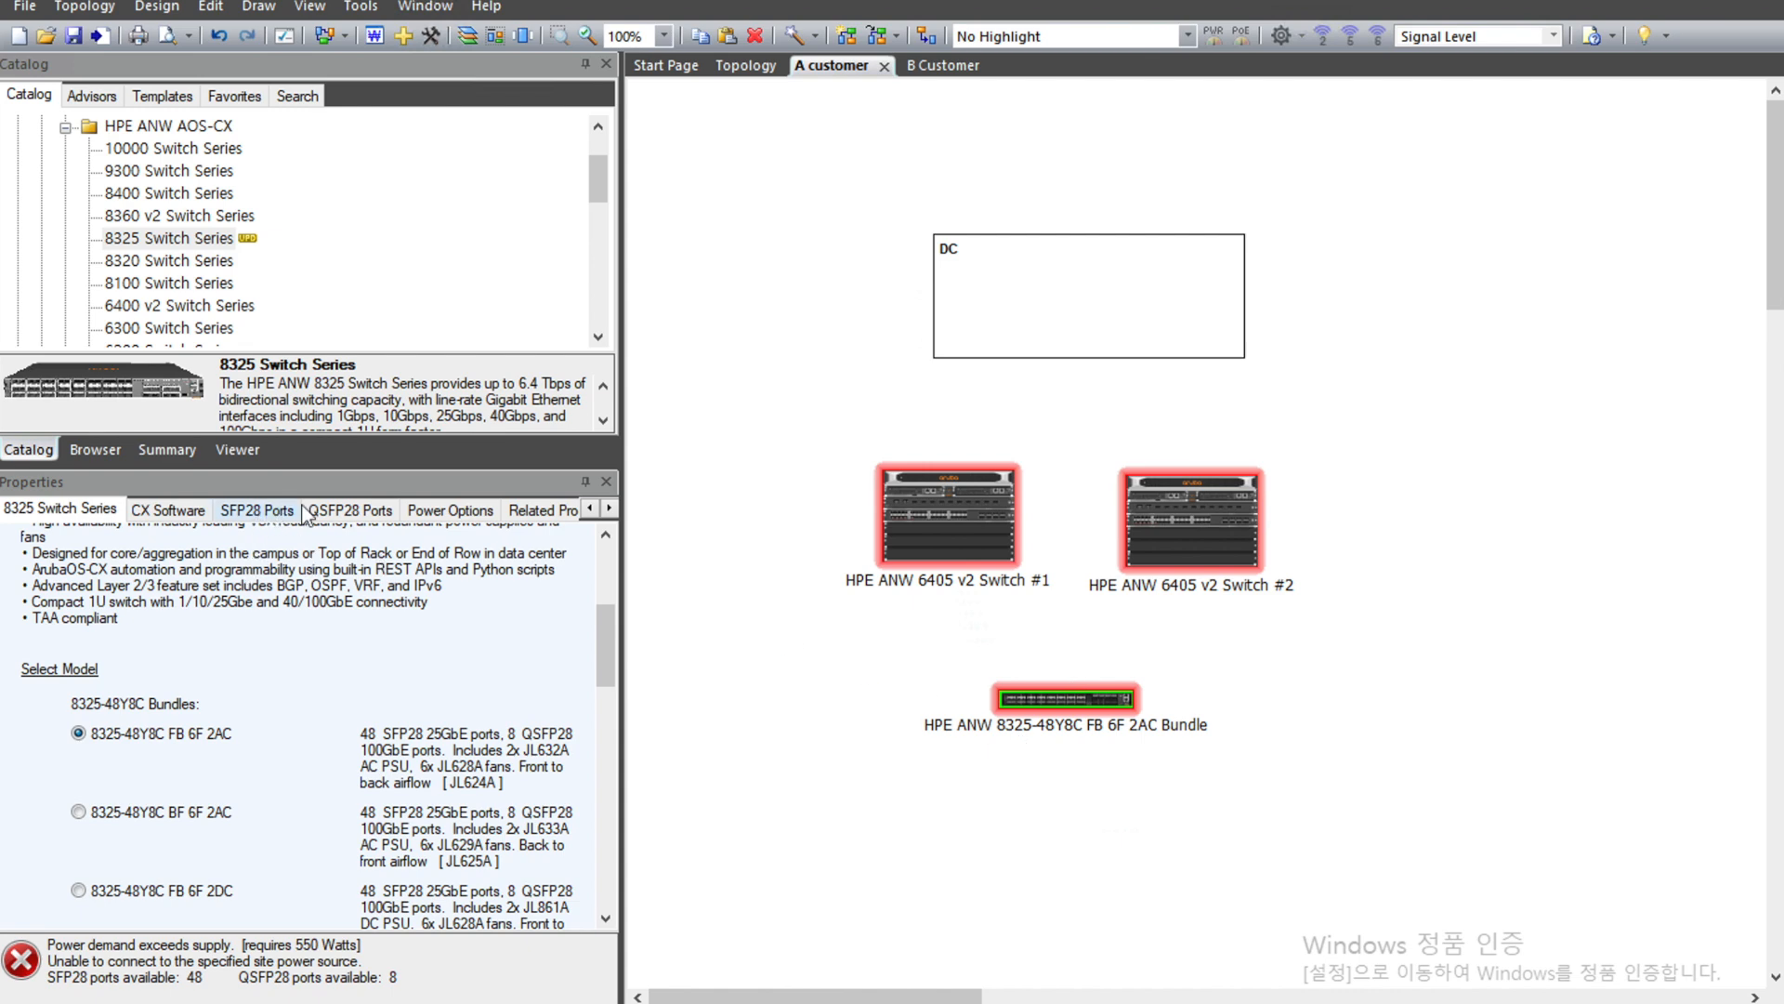
# Examine the 8325 switch's SFP28 port group speed options and the transceivers offered for its QSFP28 ports.
pyautogui.click(266, 514)
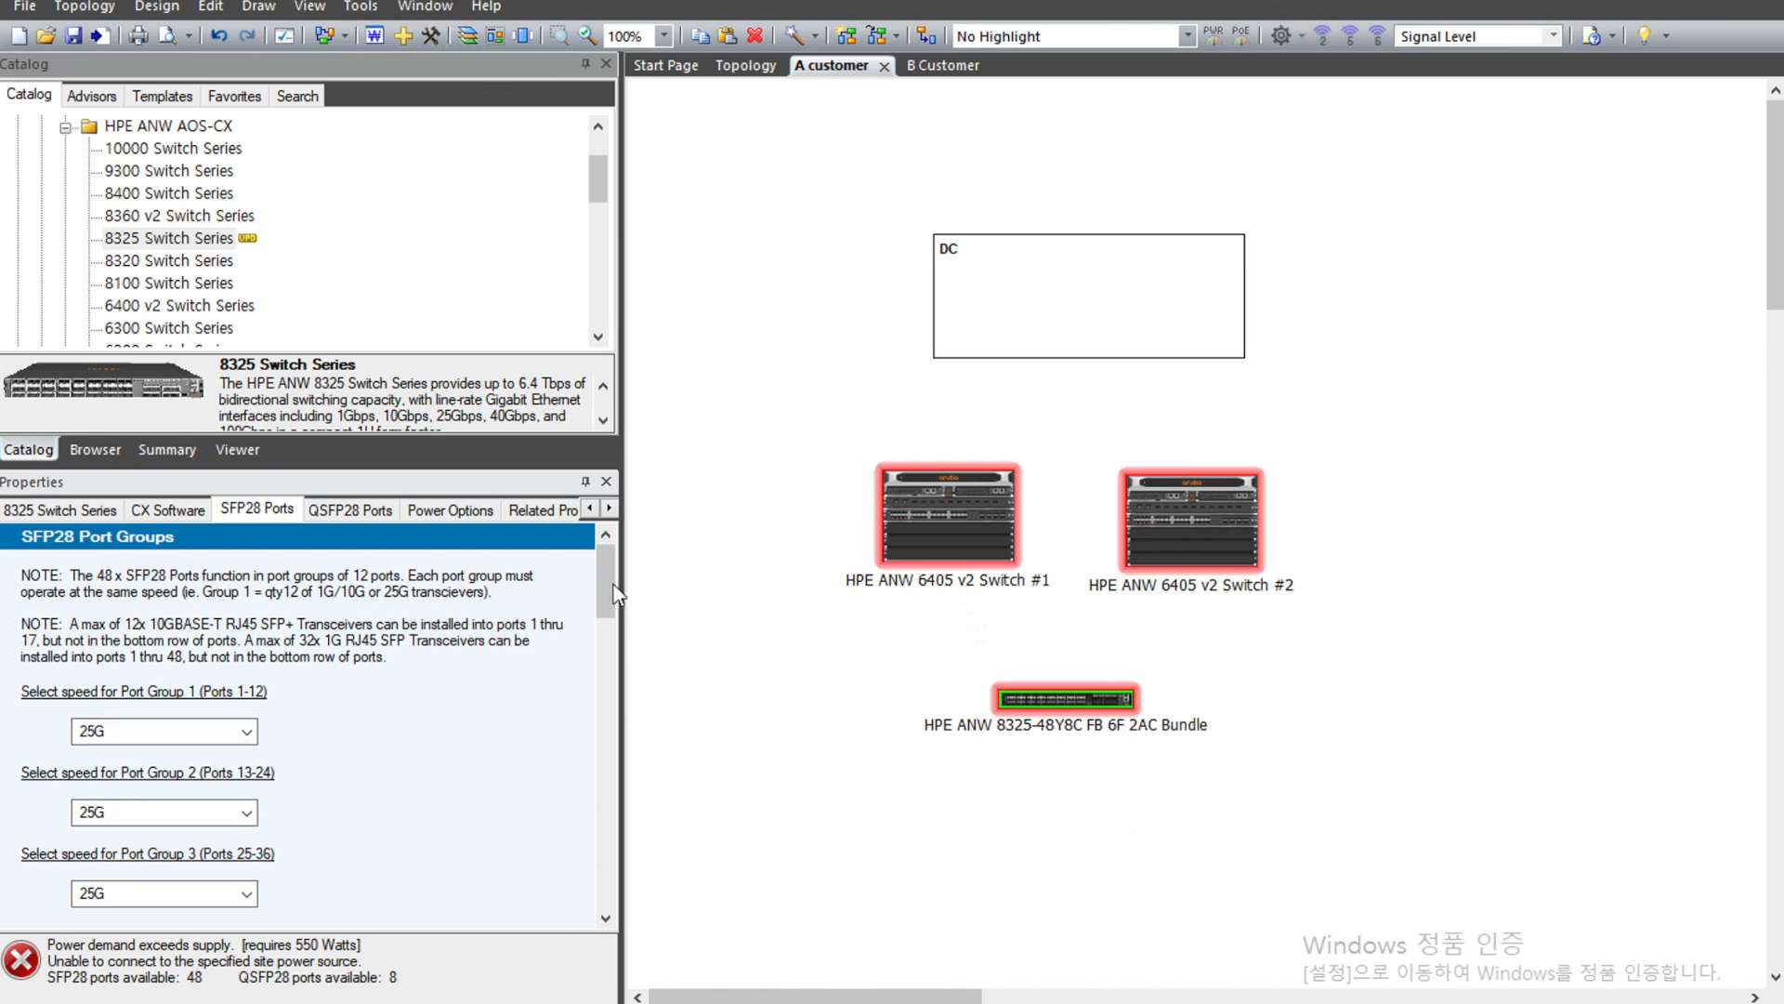
pyautogui.scroll(-2, 613, 591)
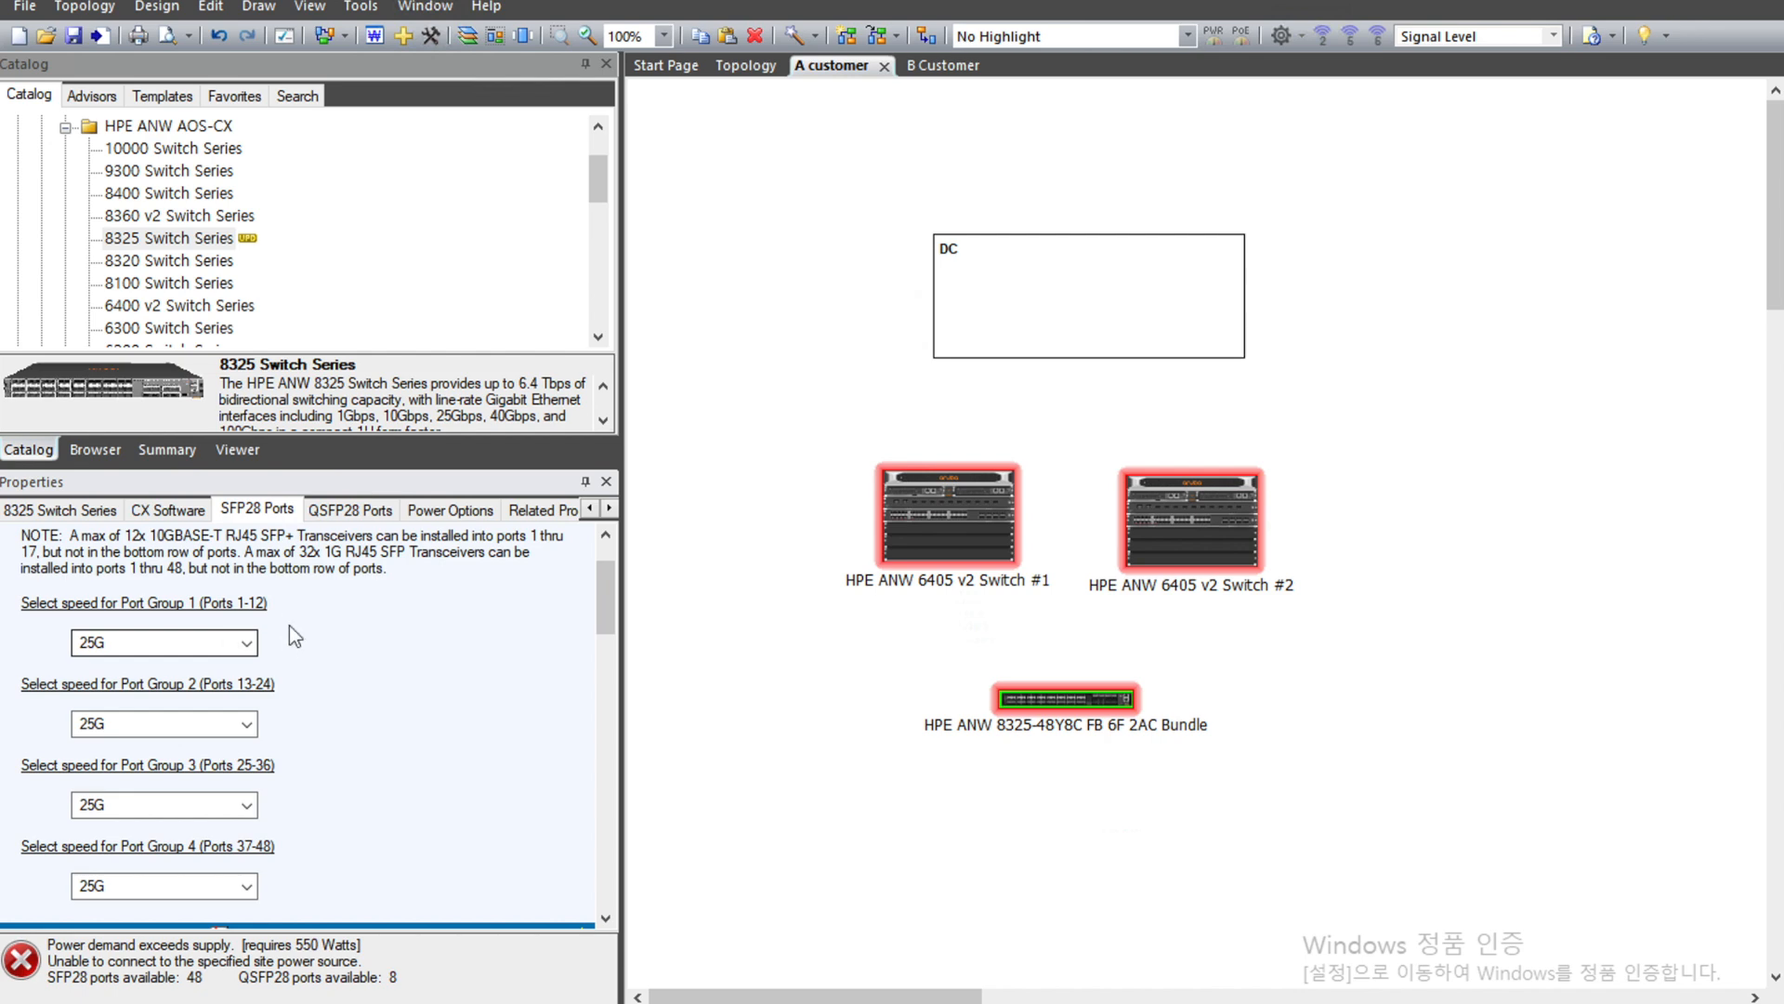
pyautogui.click(203, 643)
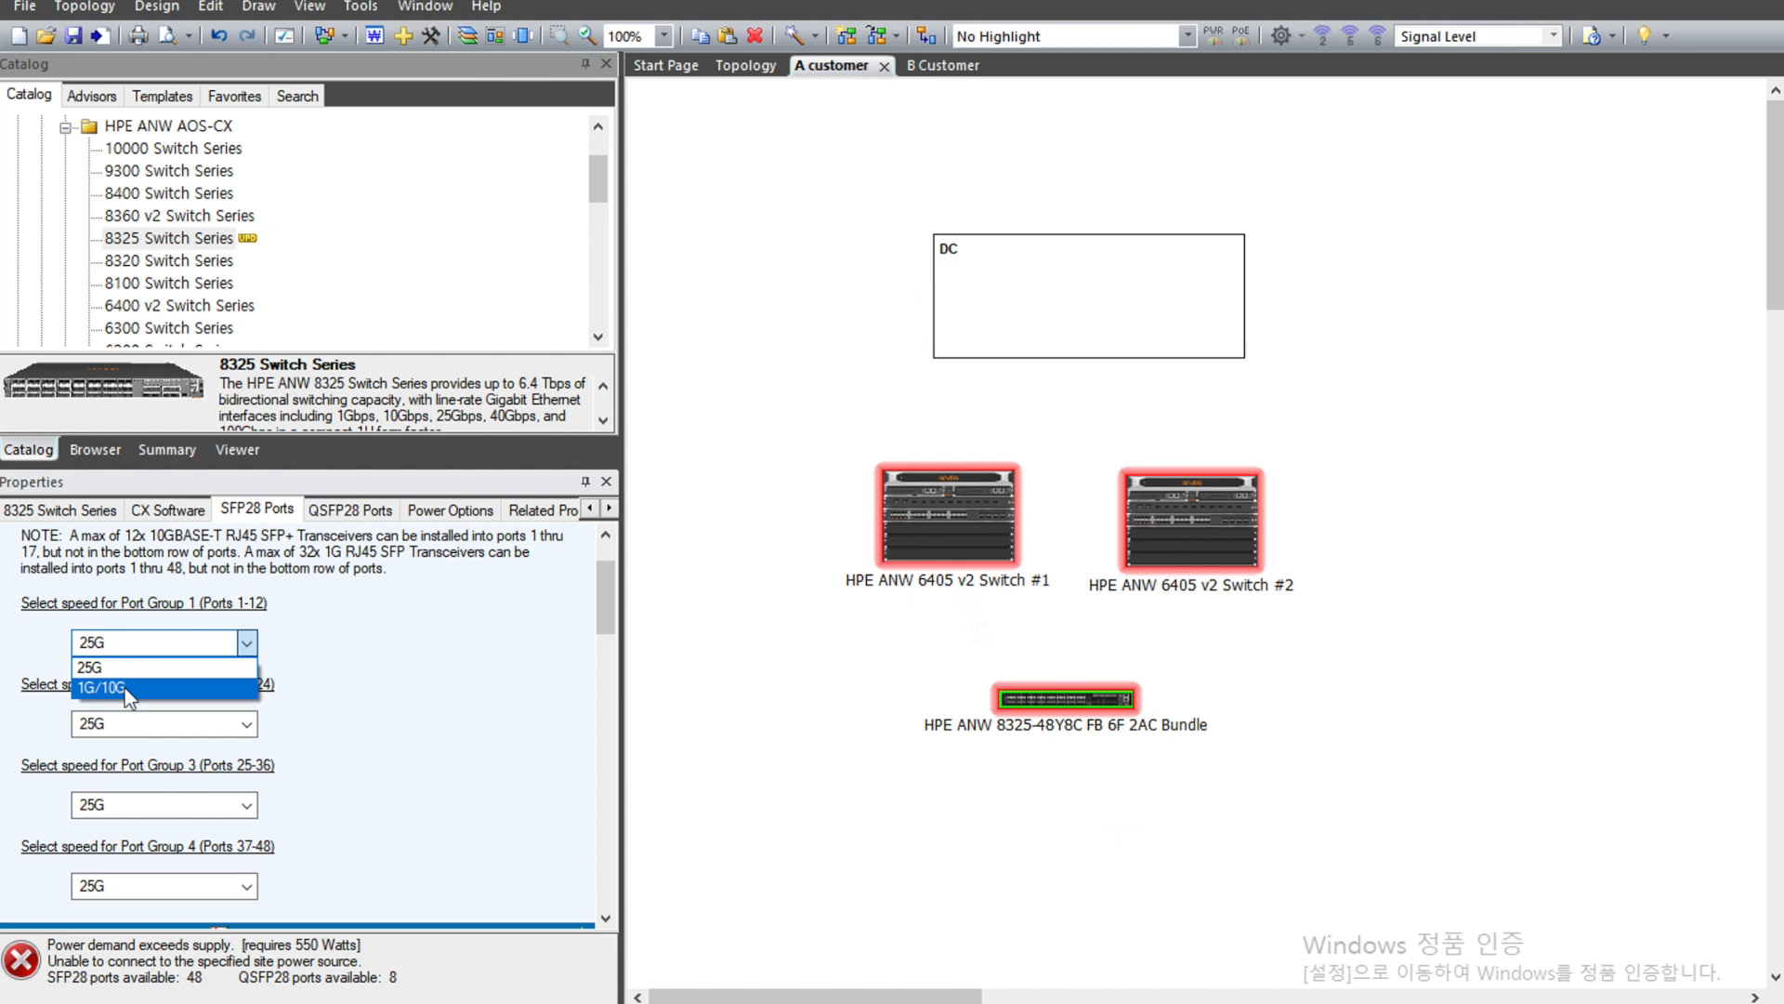
pyautogui.click(430, 704)
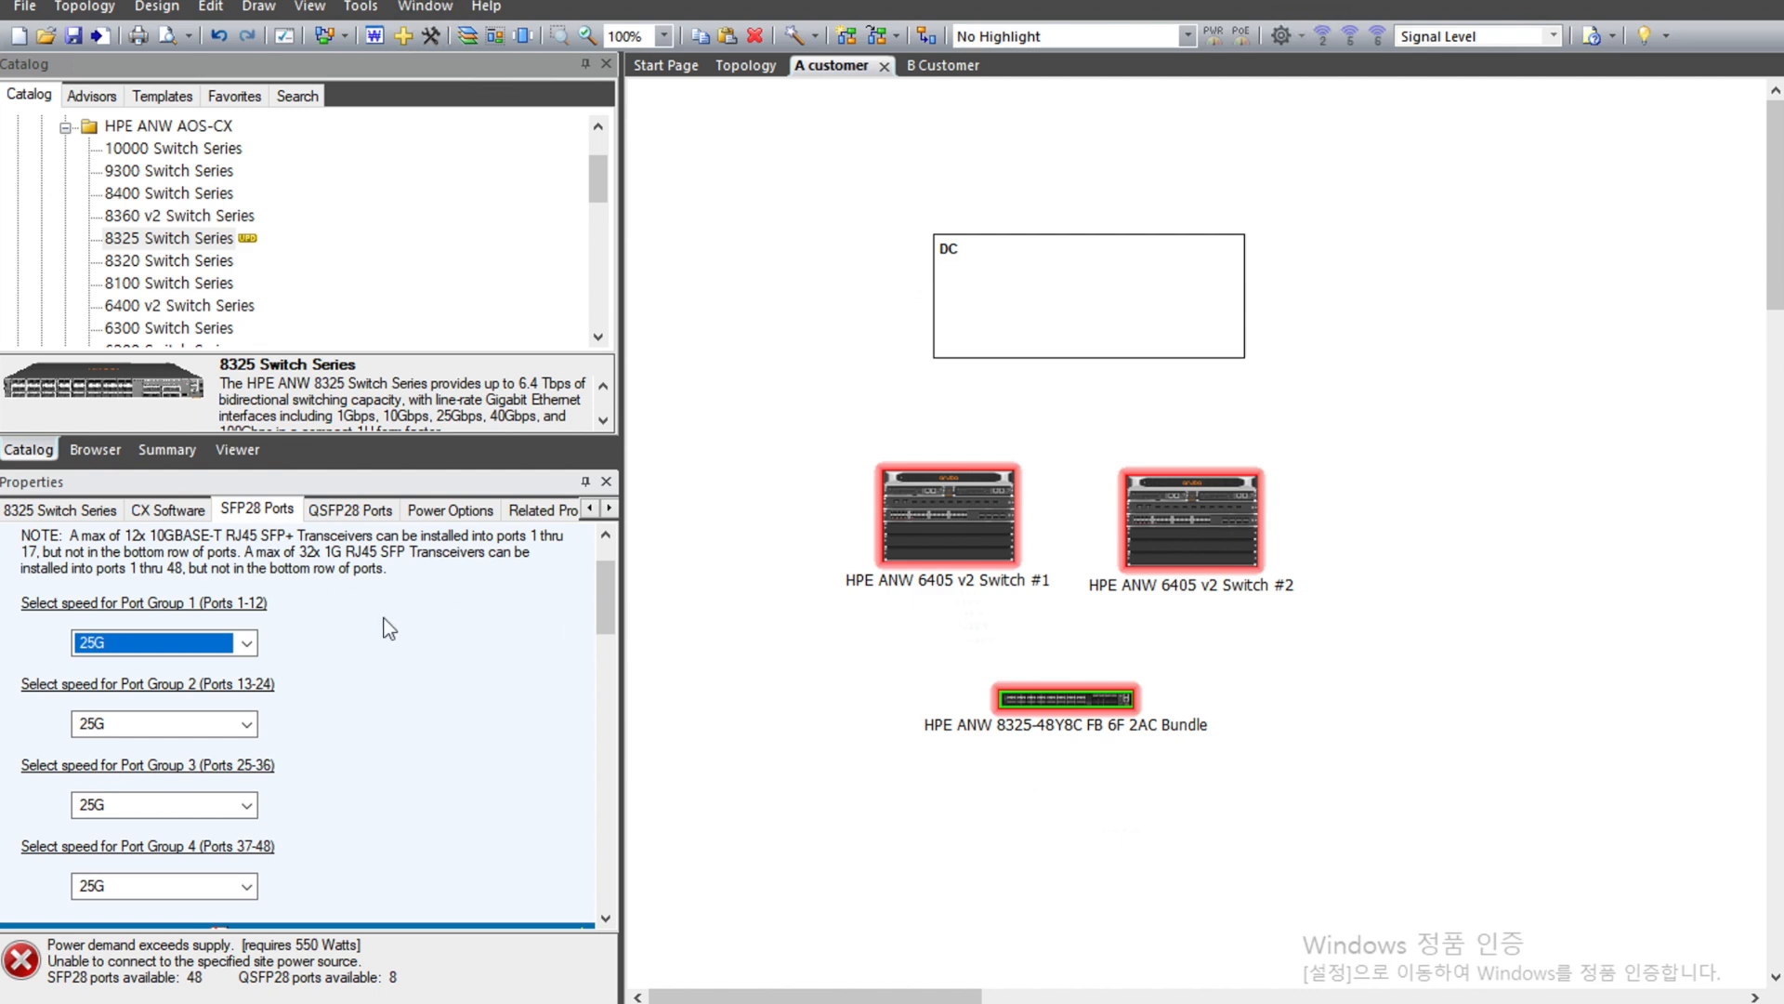
pyautogui.click(364, 514)
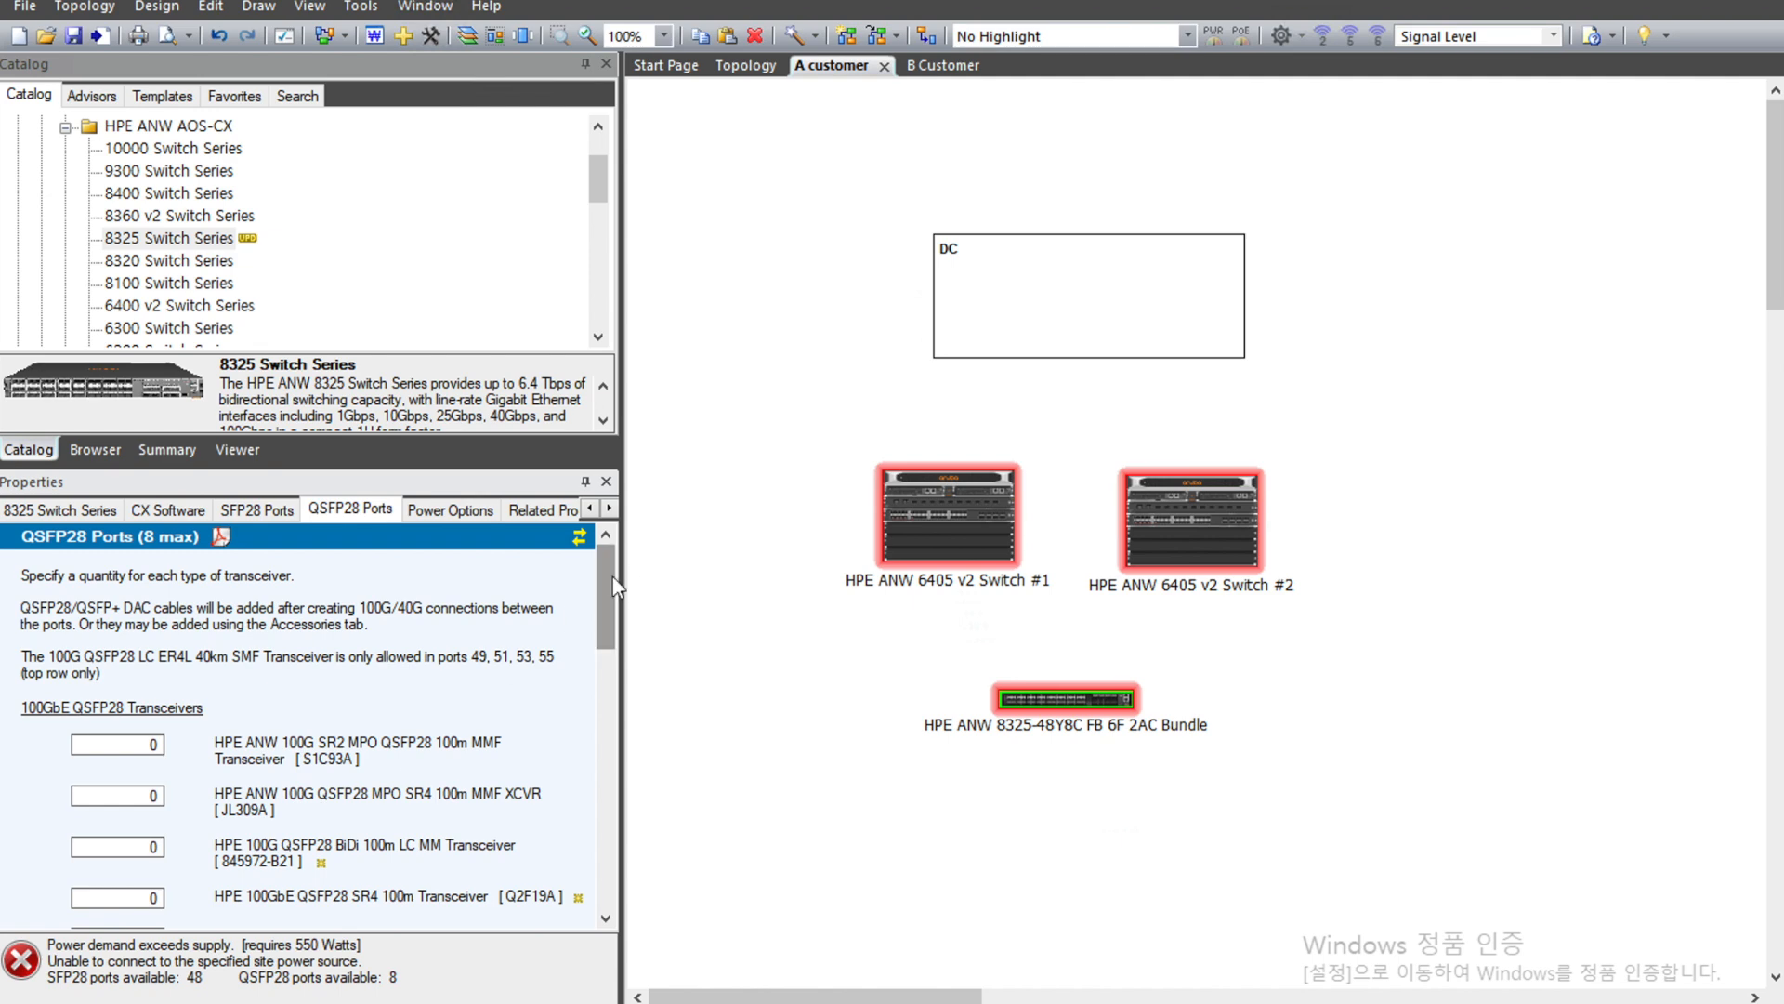
pyautogui.scroll(-1, 612, 604)
pyautogui.scroll(-3, 612, 616)
pyautogui.moveTo(609, 613); pyautogui.dragTo(599, 578)
pyautogui.scroll(-1, 605, 737)
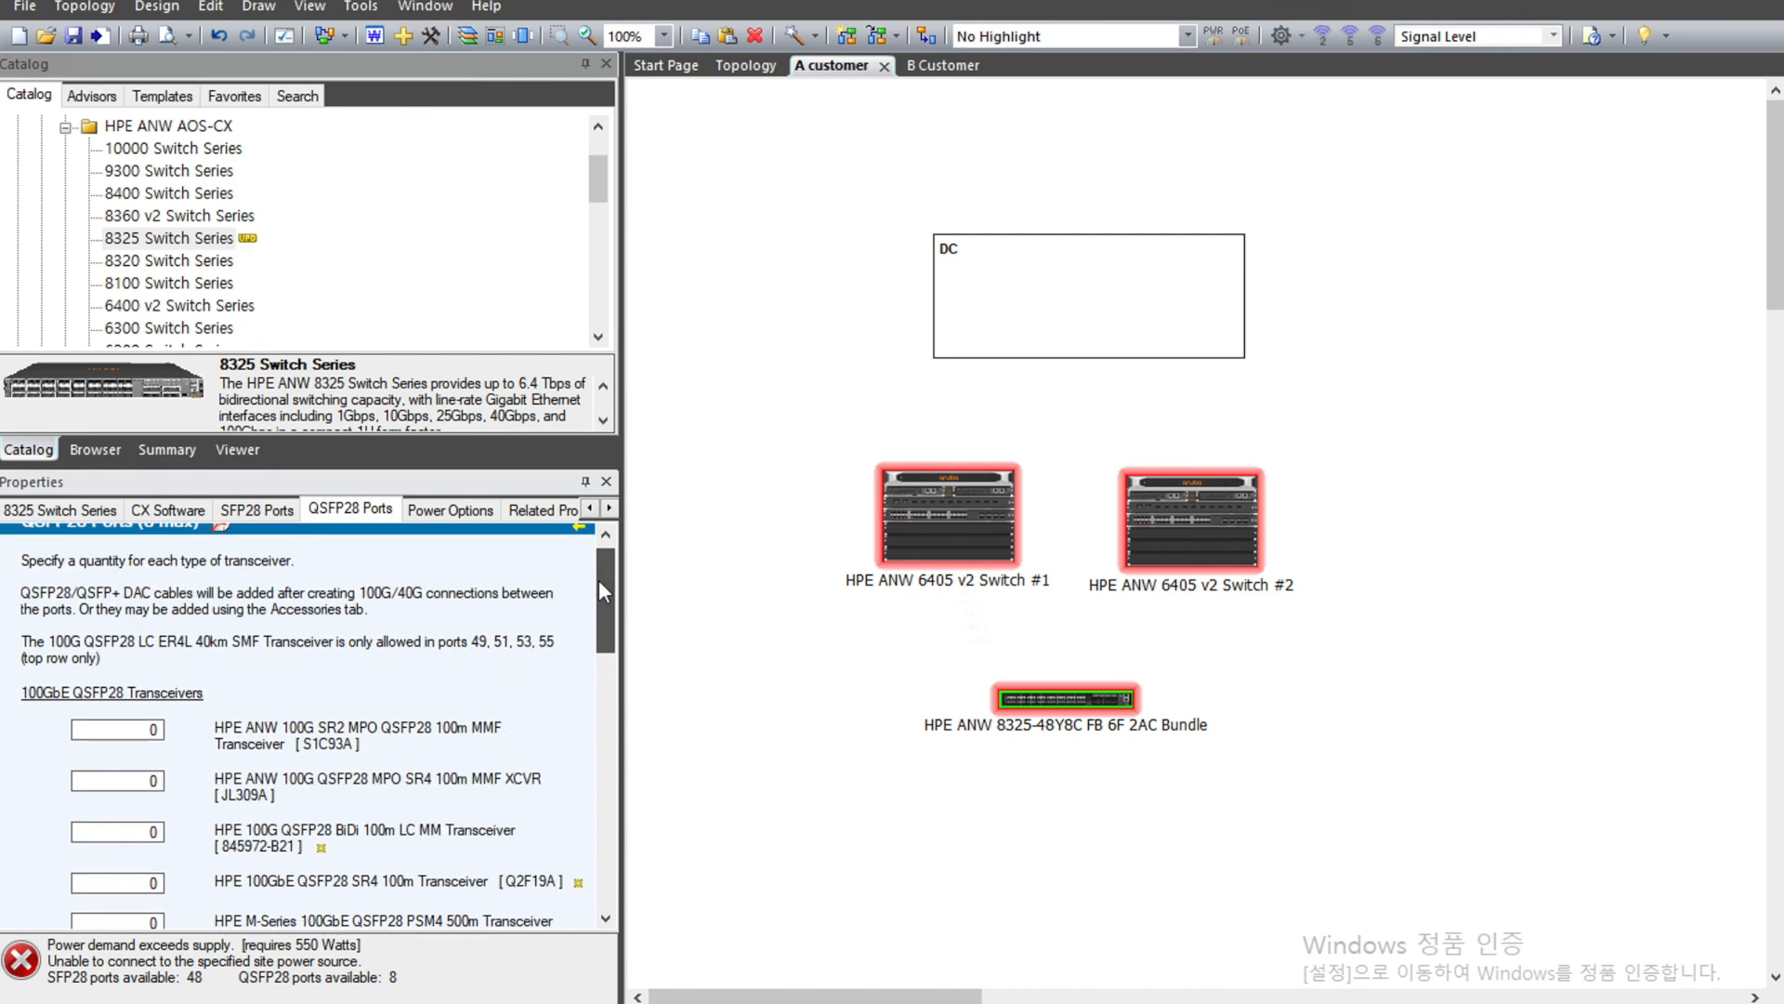
# Set the 8325 switch's HPE ANW 25G SFP28 LC SR 100m MMF Transceiver [JL484A] quantity to 2.
pyautogui.click(259, 509)
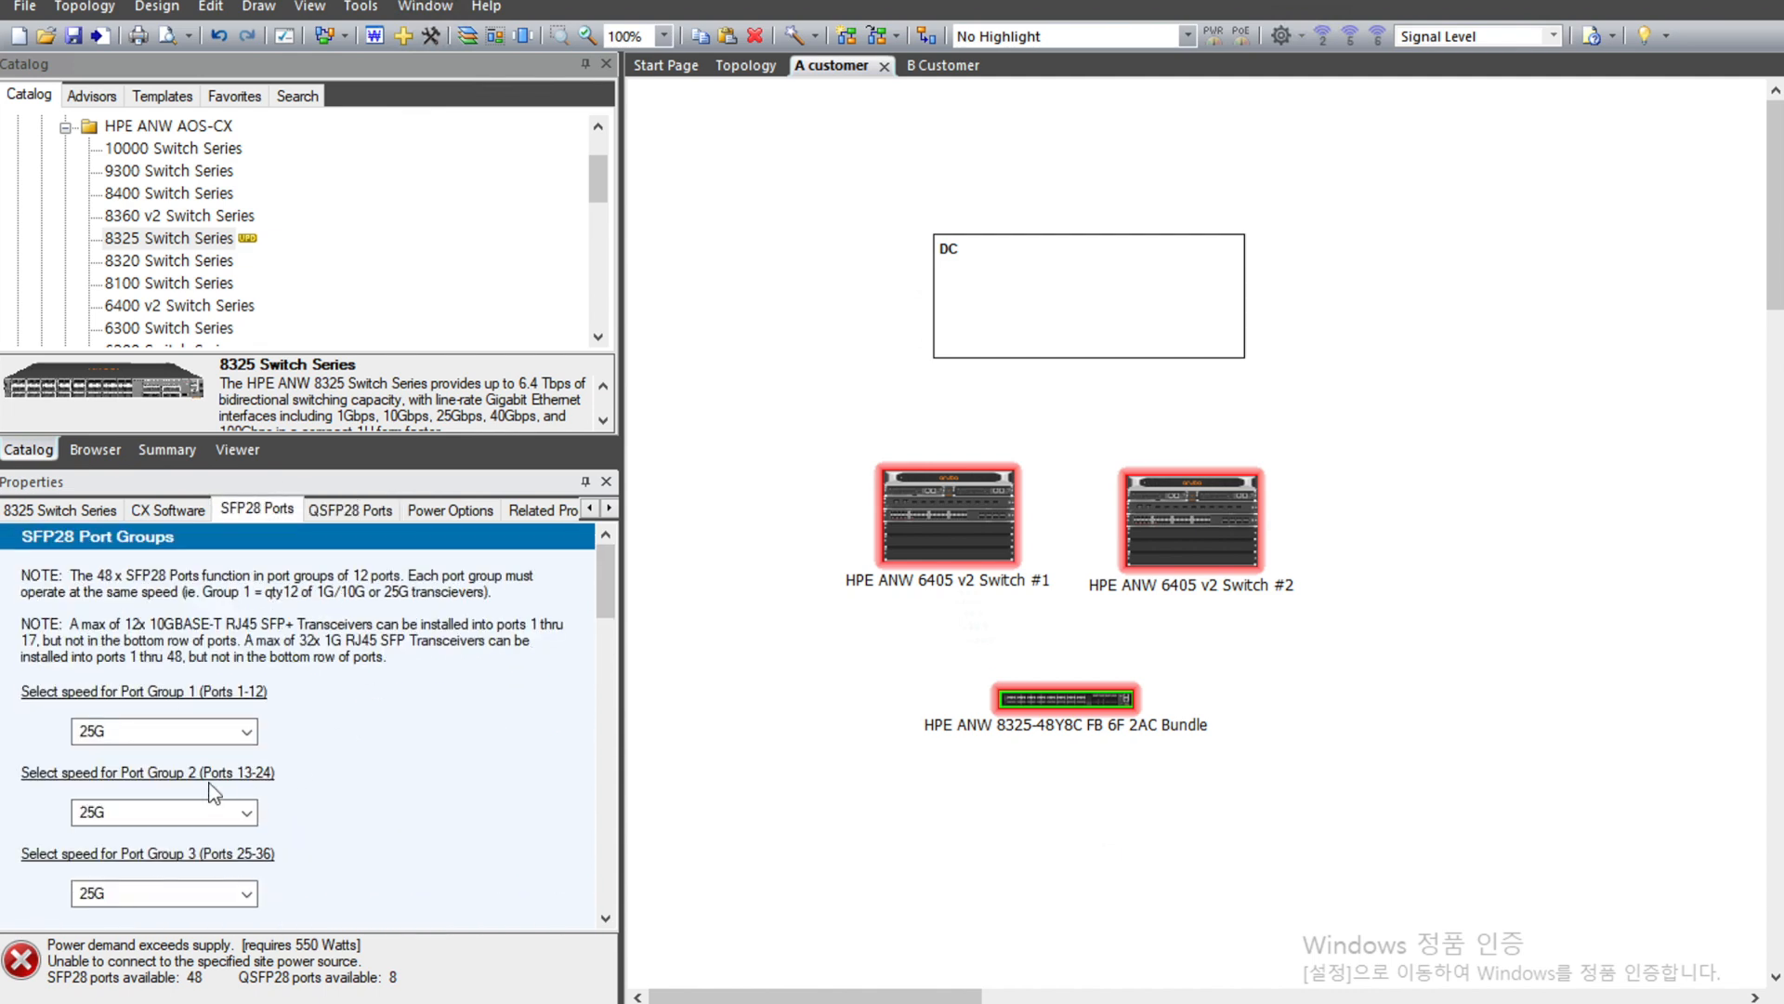
pyautogui.click(190, 734)
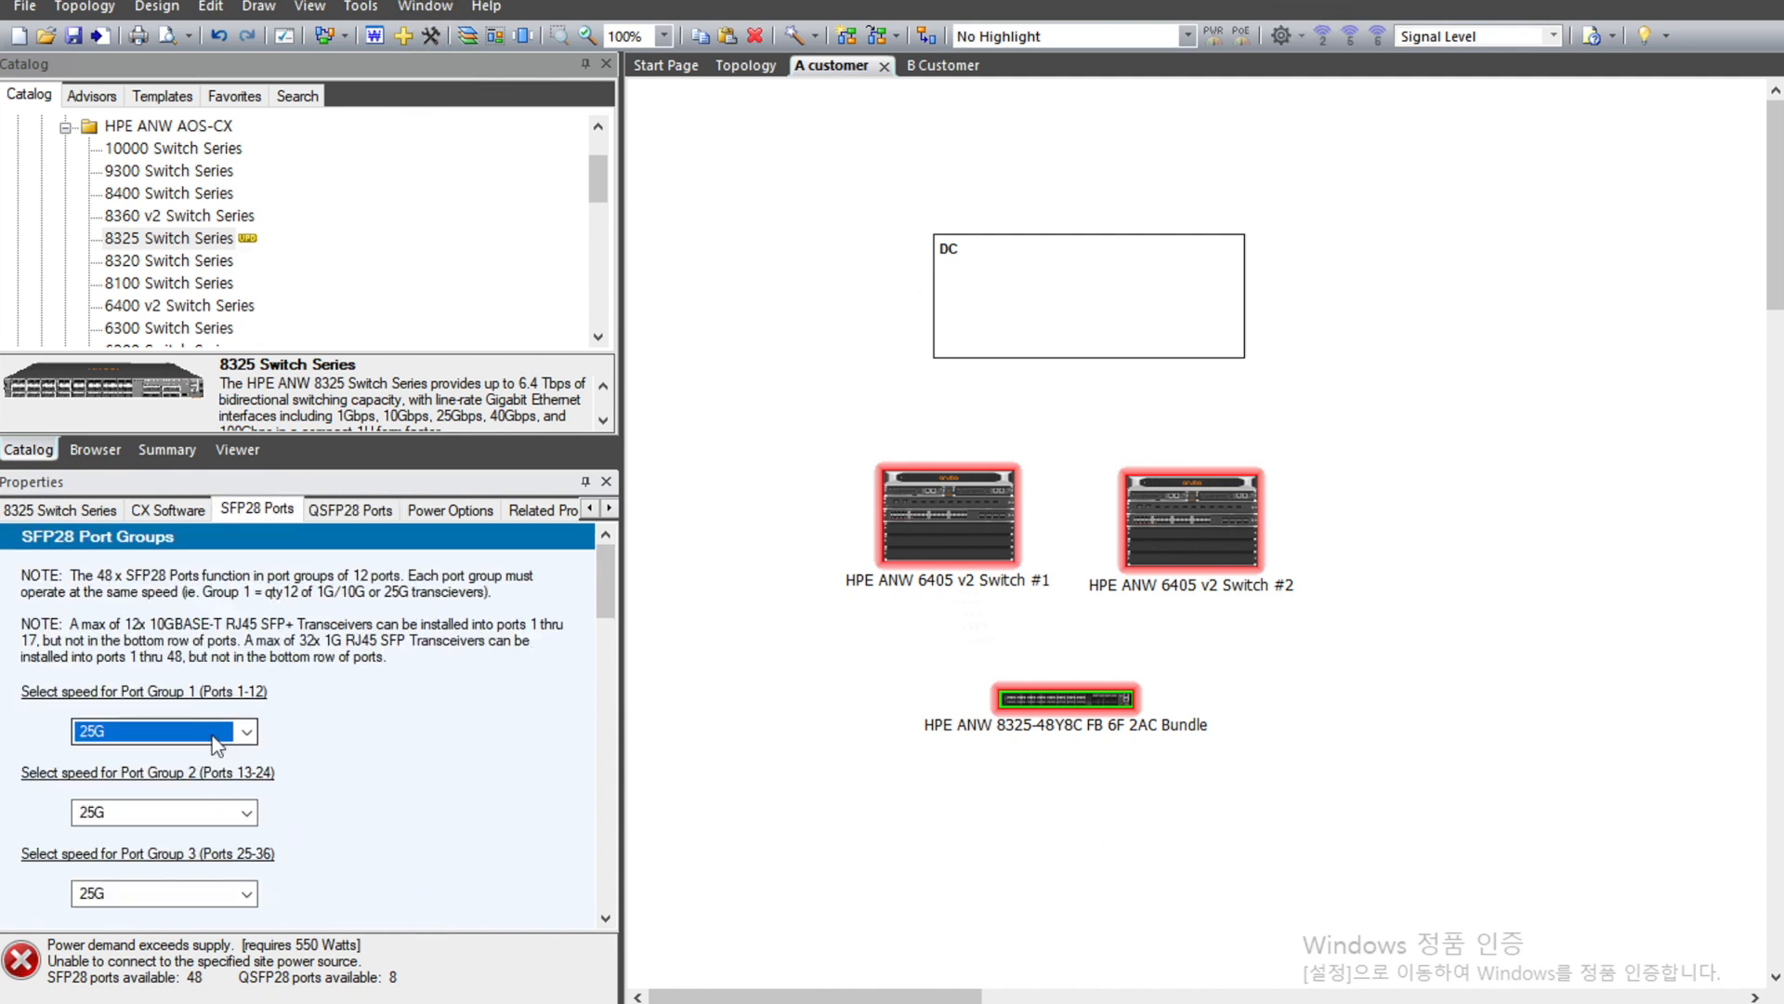
pyautogui.click(595, 593)
pyautogui.moveTo(614, 590); pyautogui.dragTo(614, 676)
pyautogui.doubleClick(158, 697)
pyautogui.write('2')
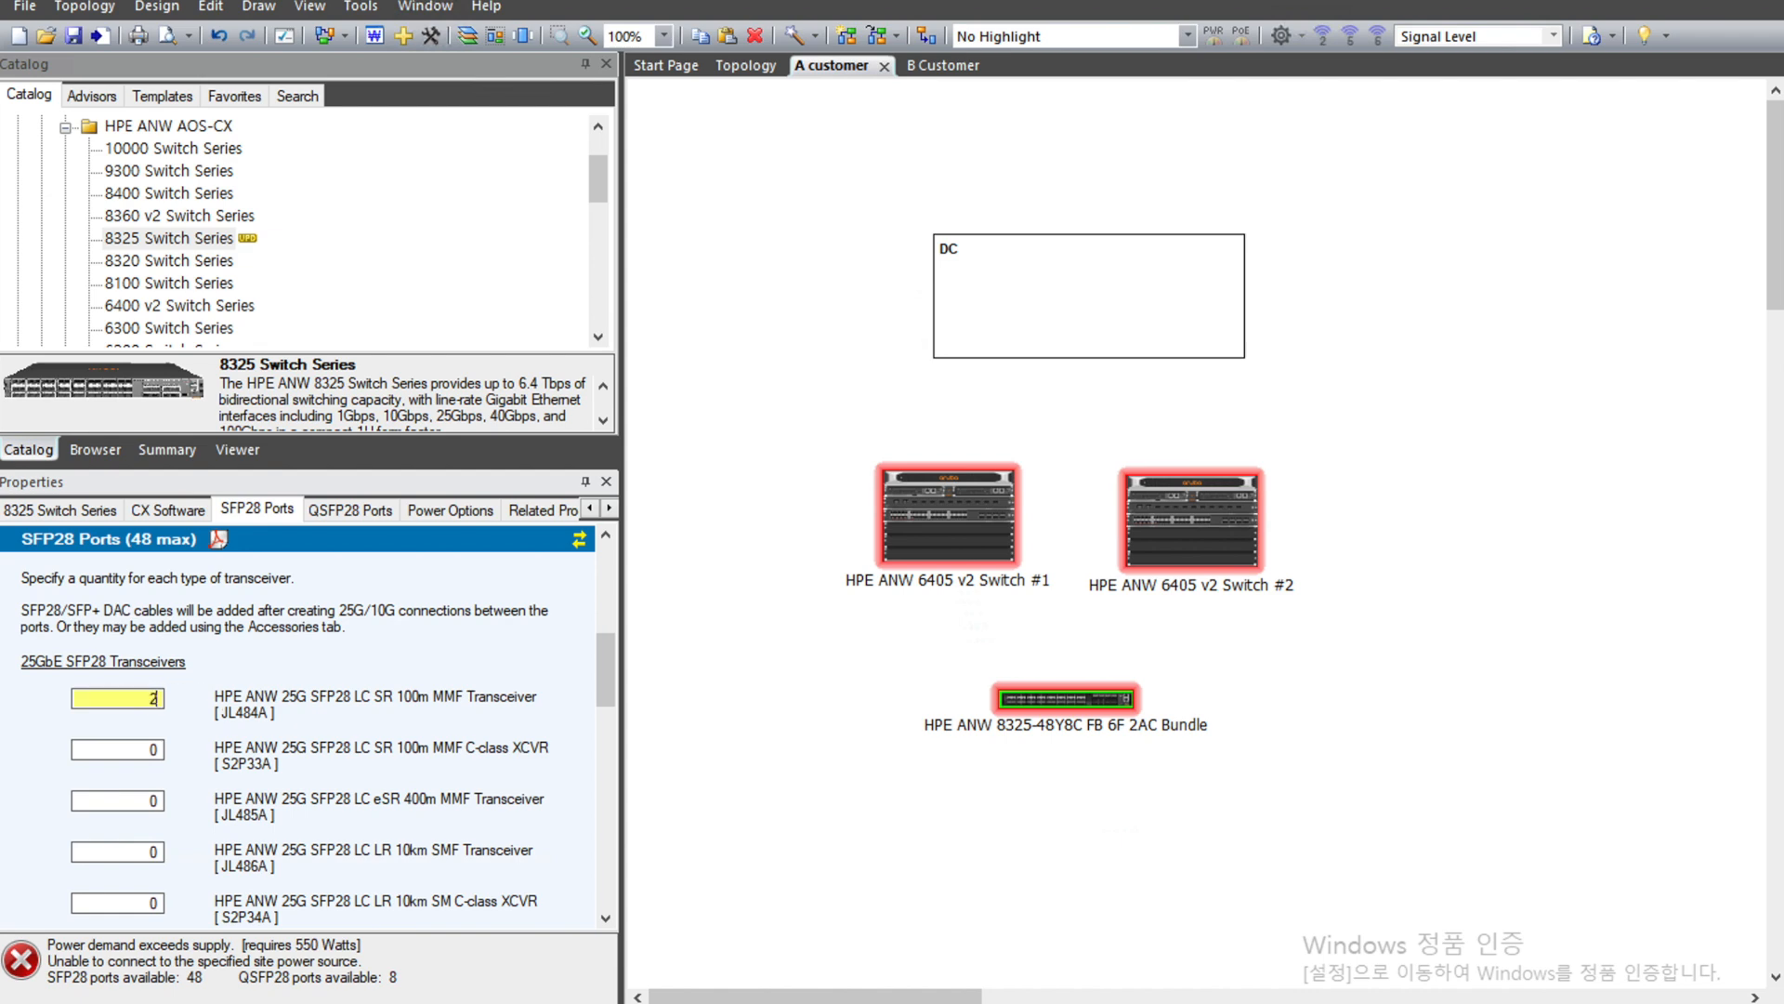
pyautogui.click(836, 850)
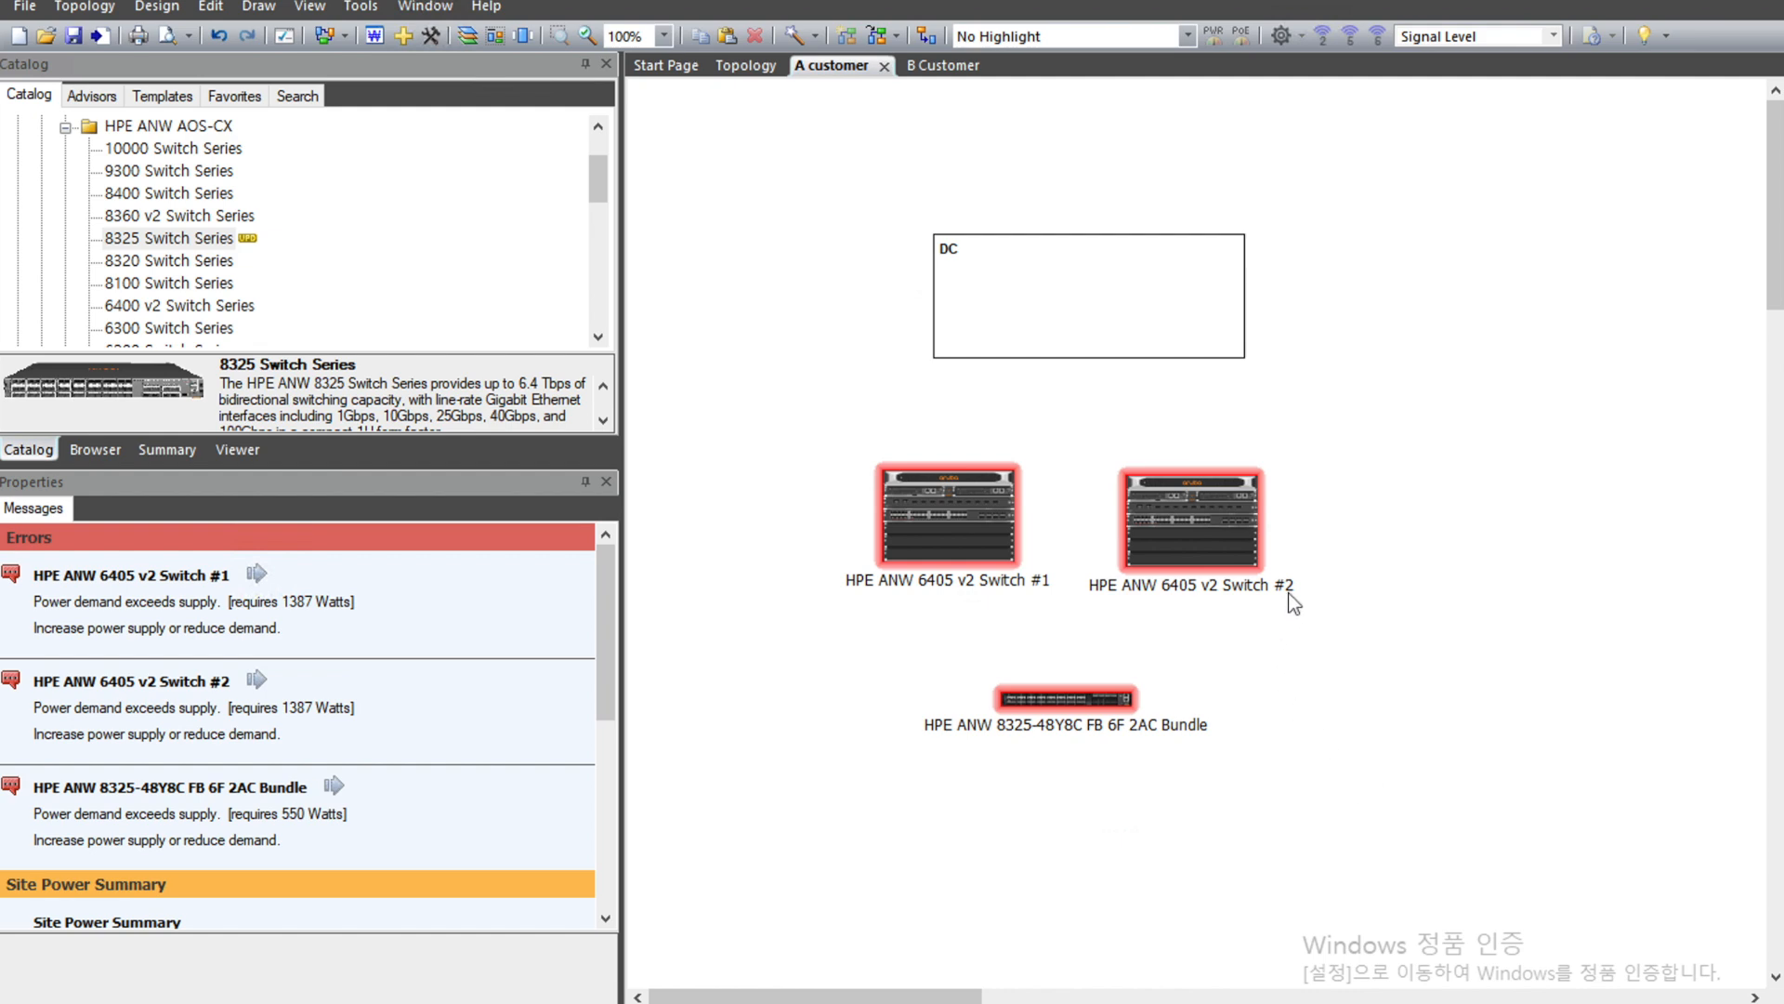
# Move the DC frame up and to the left in the drawing and enlarge it from its lower-right corner.
pyautogui.click(1000, 321)
pyautogui.moveTo(1066, 293); pyautogui.dragTo(928, 251)
pyautogui.moveTo(1109, 315)
pyautogui.mouseDown()
pyautogui.moveTo(1150, 364)
pyautogui.moveTo(1092, 320)
pyautogui.mouseUp()
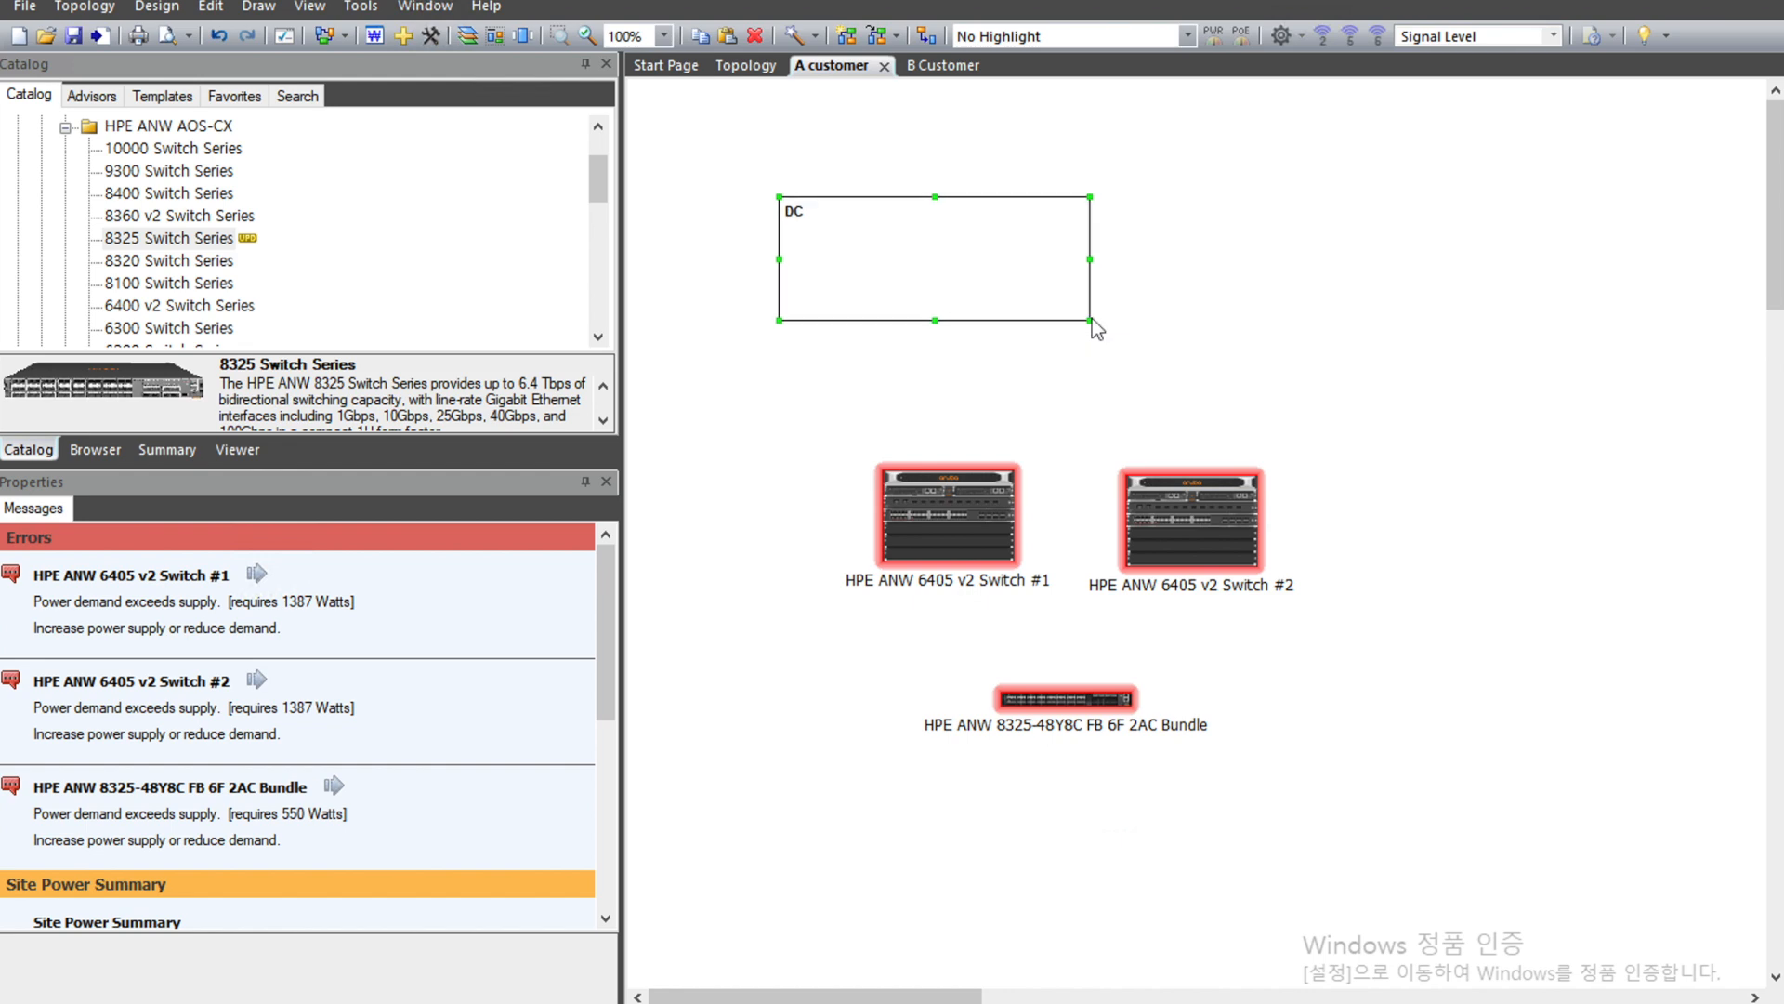
pyautogui.moveTo(1091, 320); pyautogui.dragTo(1205, 372)
# Assign both 6405 v2 switches and the 8325 switch to the DC design group.
pyautogui.moveTo(1363, 789); pyautogui.dragTo(821, 430)
pyautogui.rightClick(934, 500)
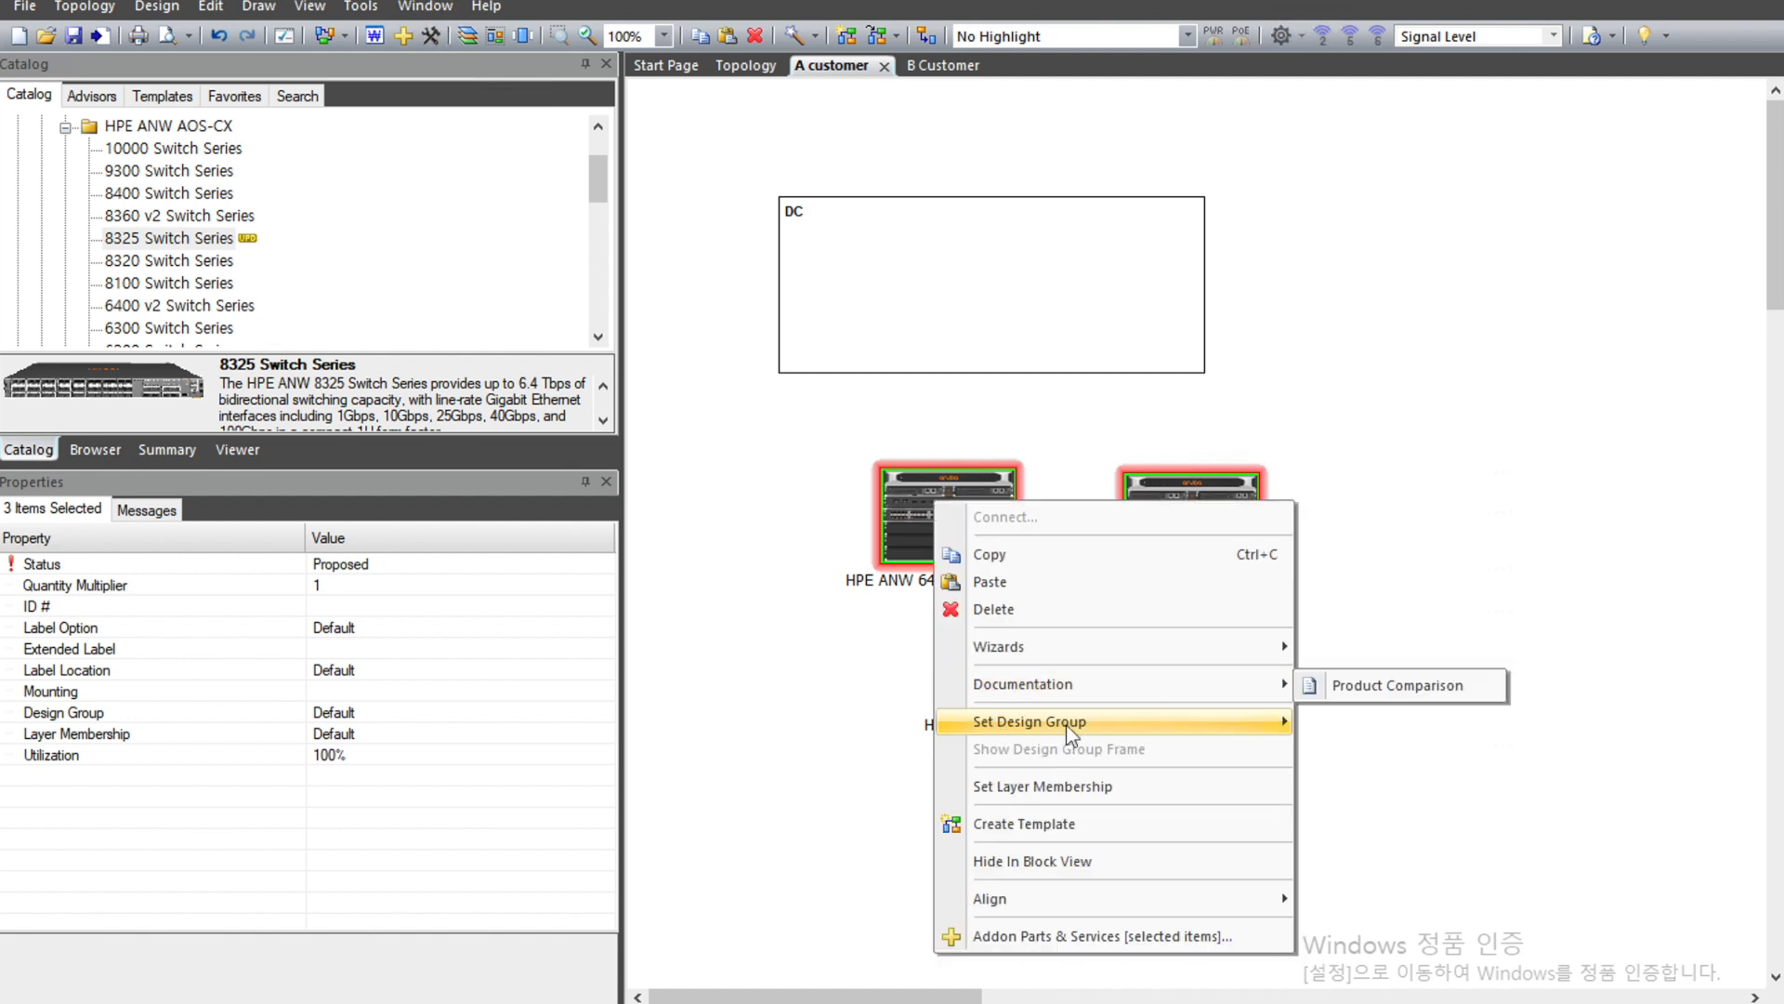
pyautogui.moveTo(1069, 732)
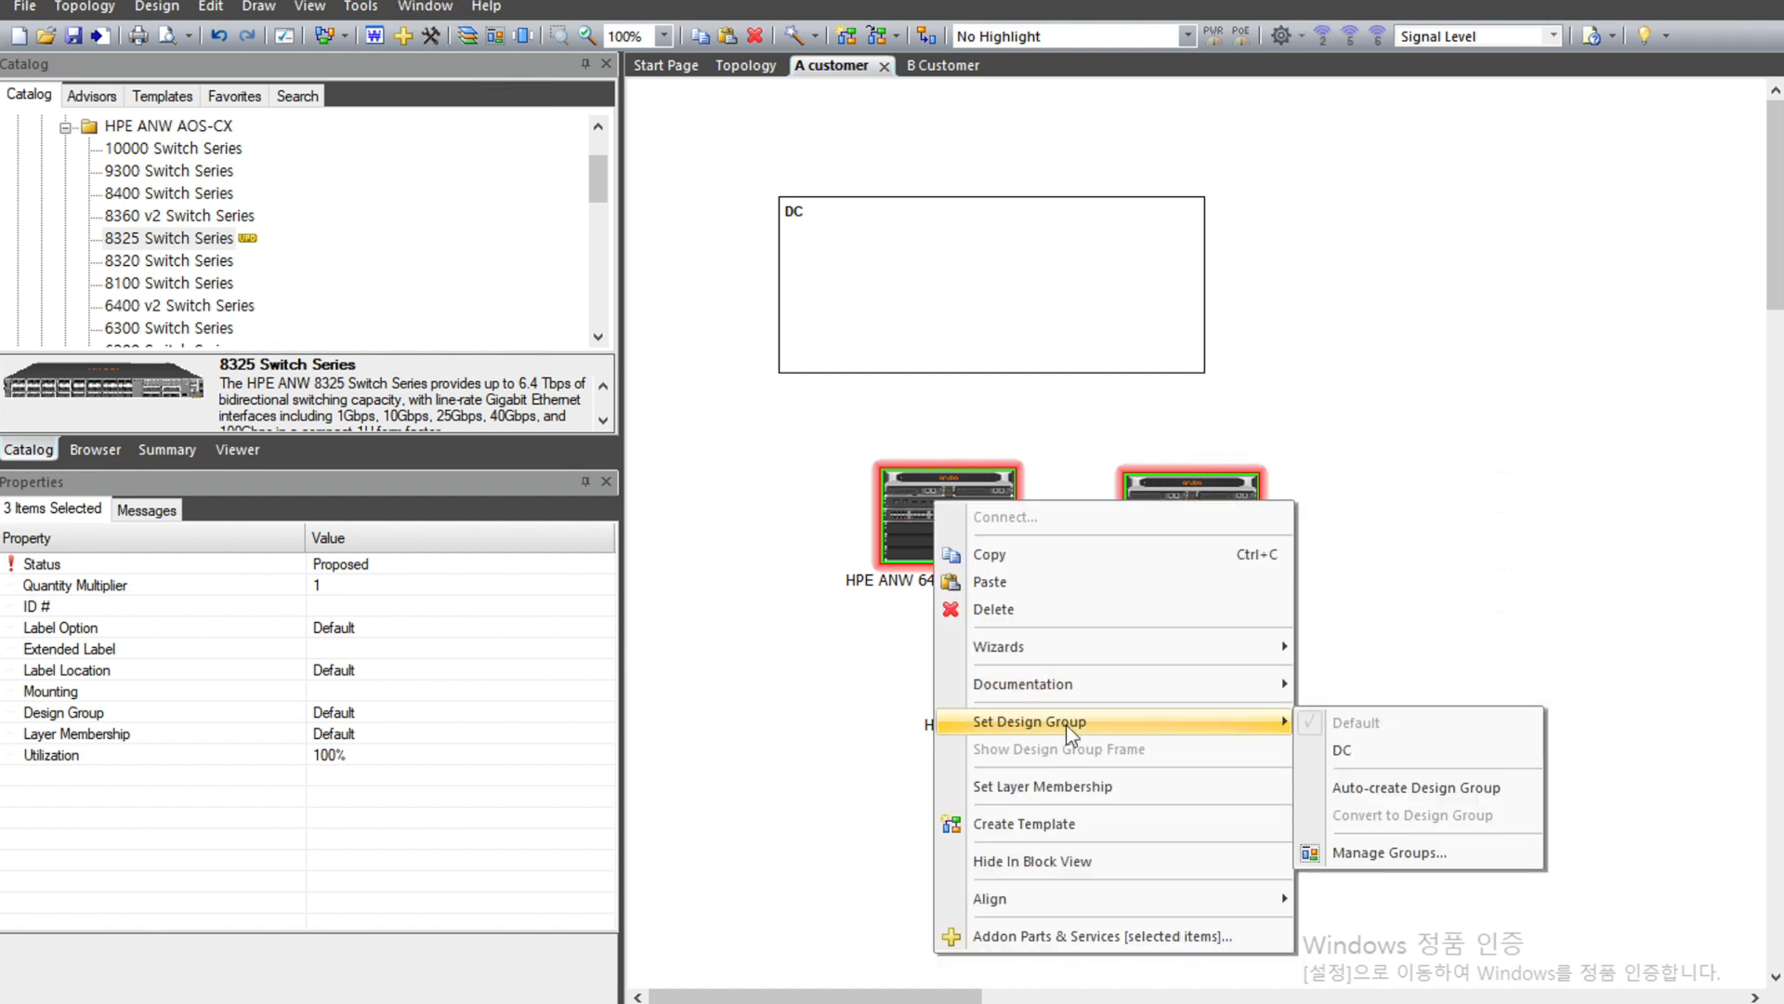
pyautogui.click(1356, 749)
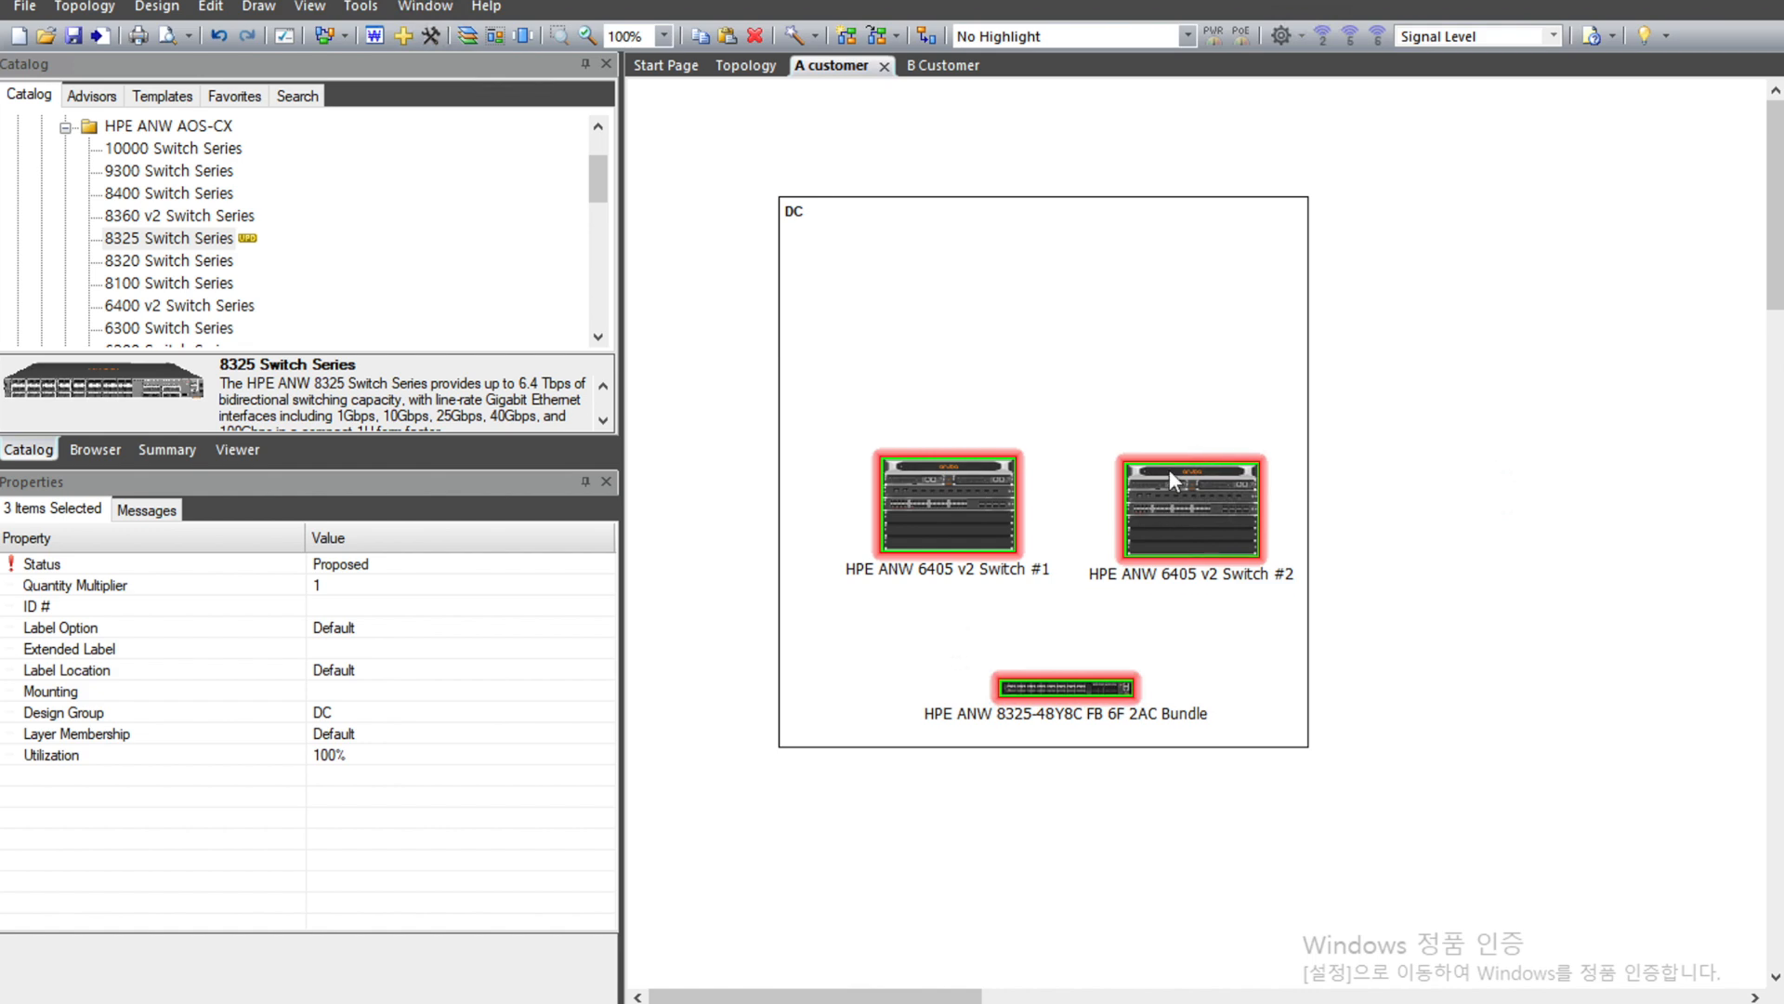
# Move the DC group to the drawing's upper-left area, duplicate it including its unselected members, and place the copy beside the original.
pyautogui.click(1318, 565)
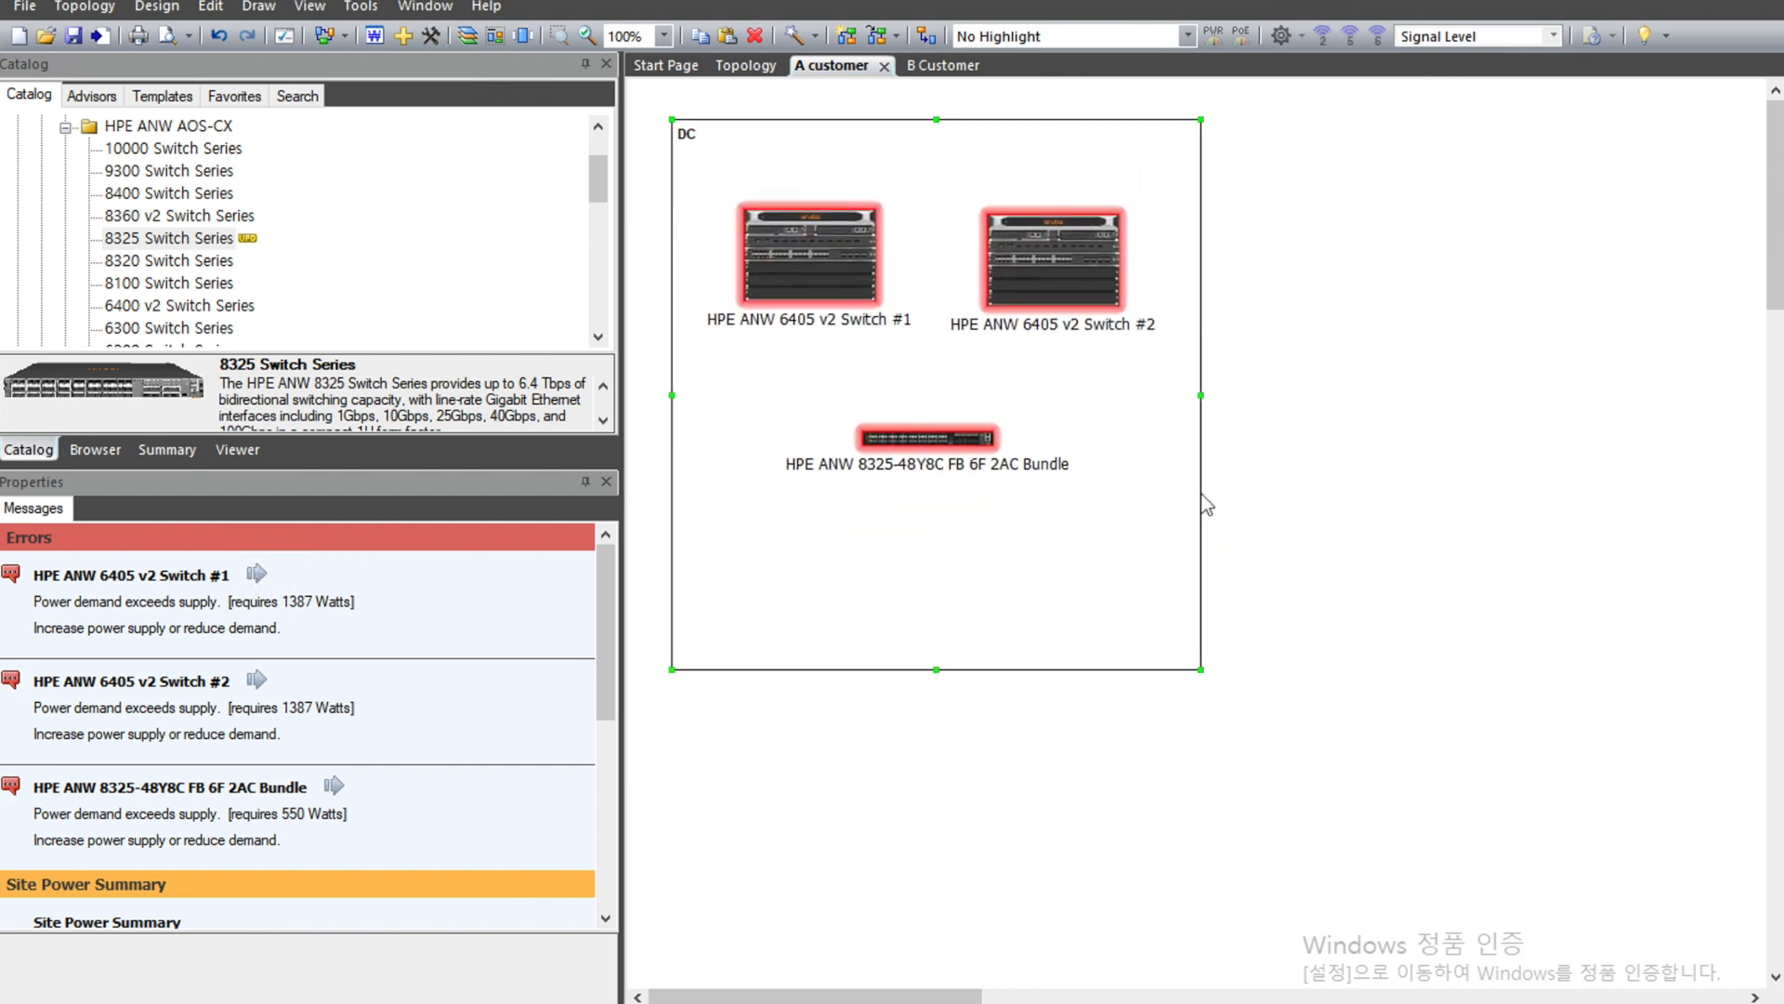
pyautogui.rightClick(1202, 476)
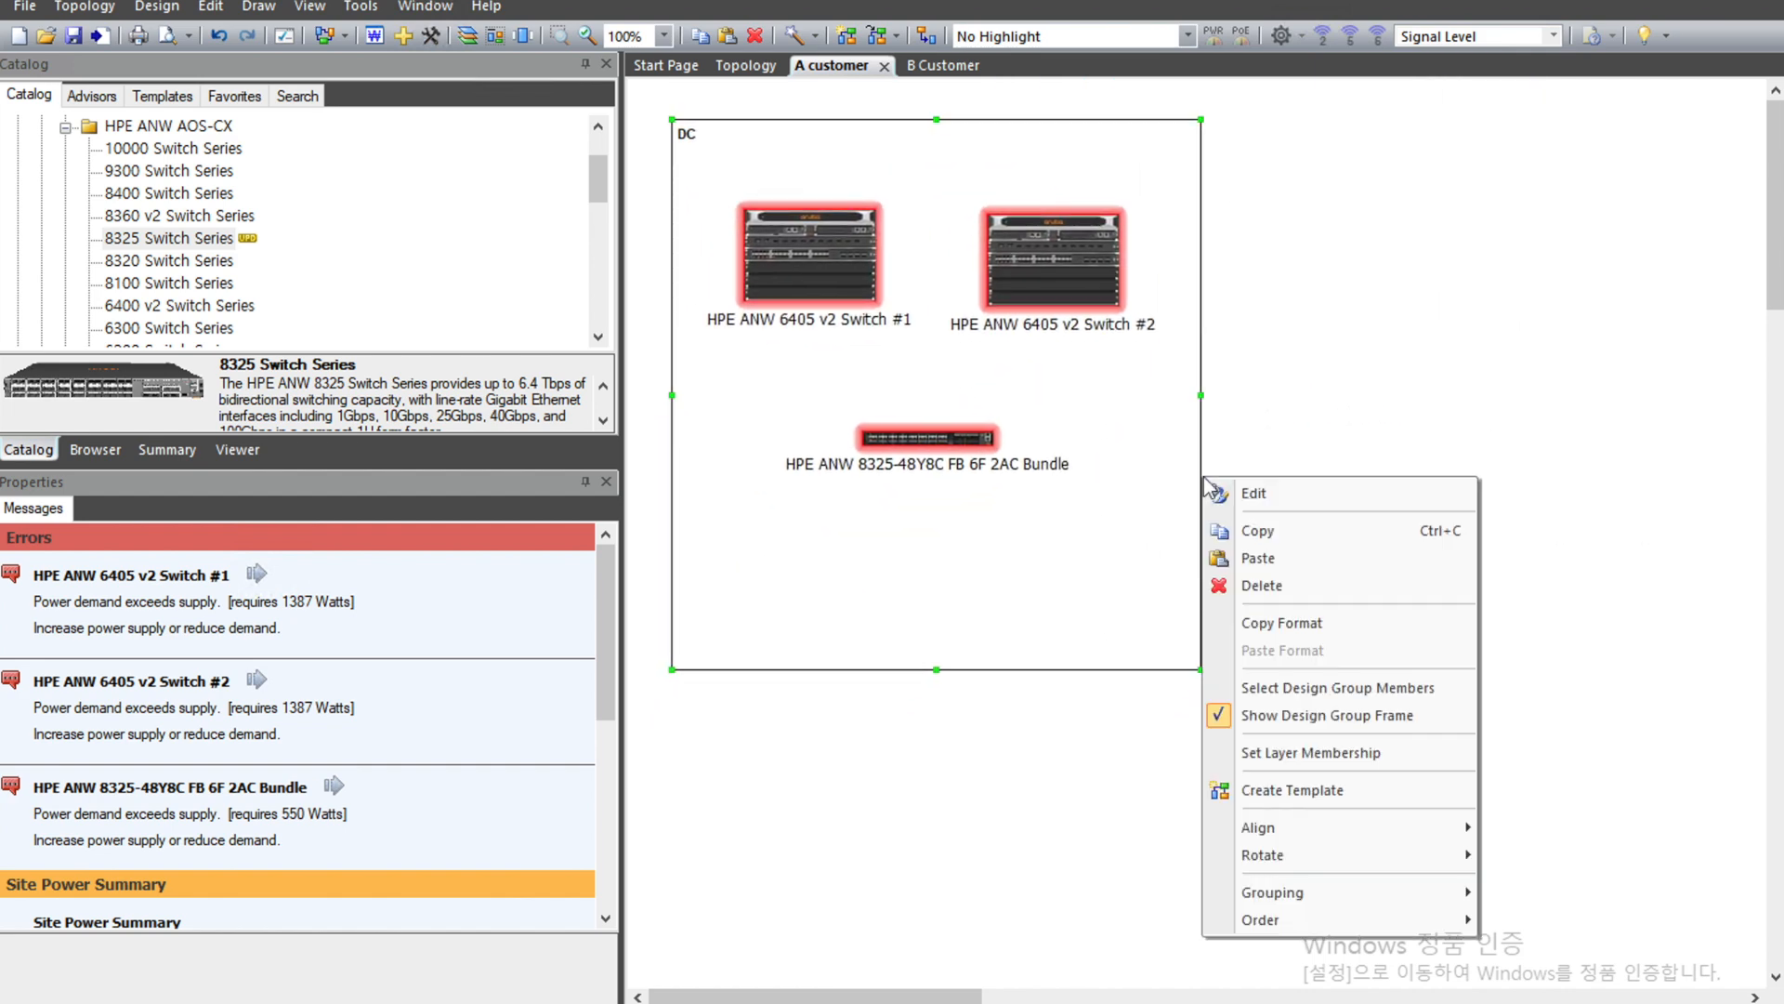
pyautogui.click(1259, 533)
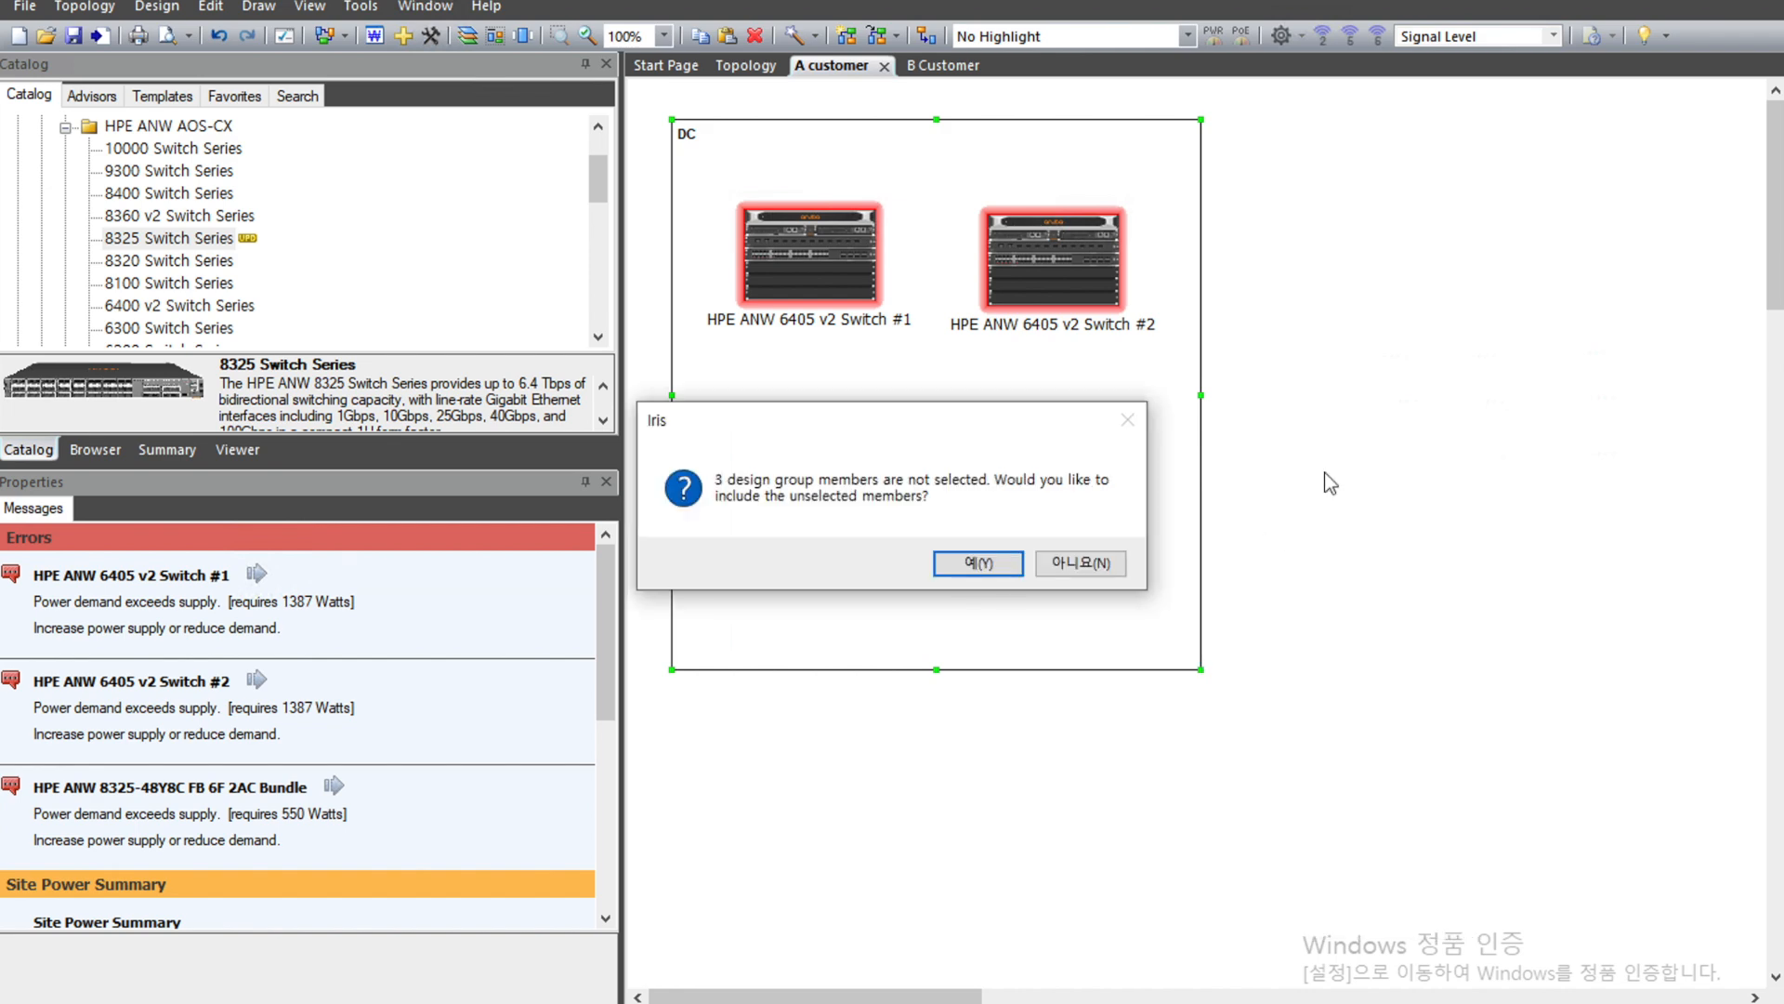
pyautogui.click(979, 563)
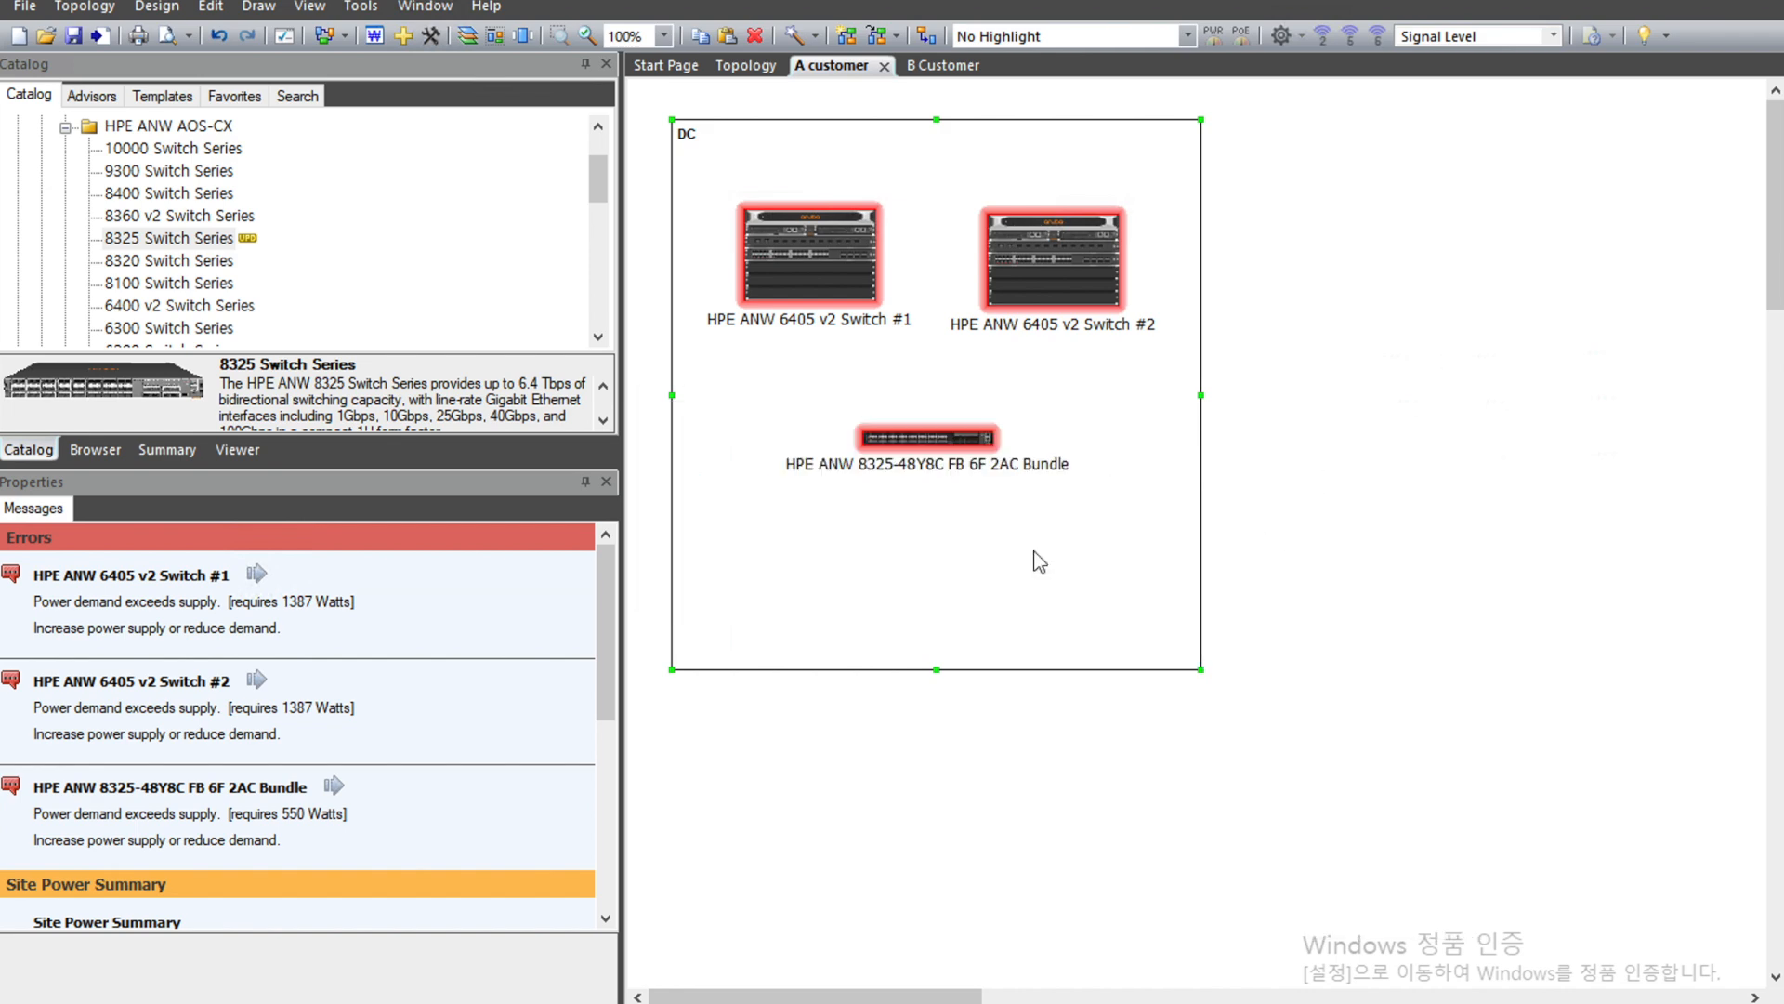
pyautogui.rightClick(1422, 347)
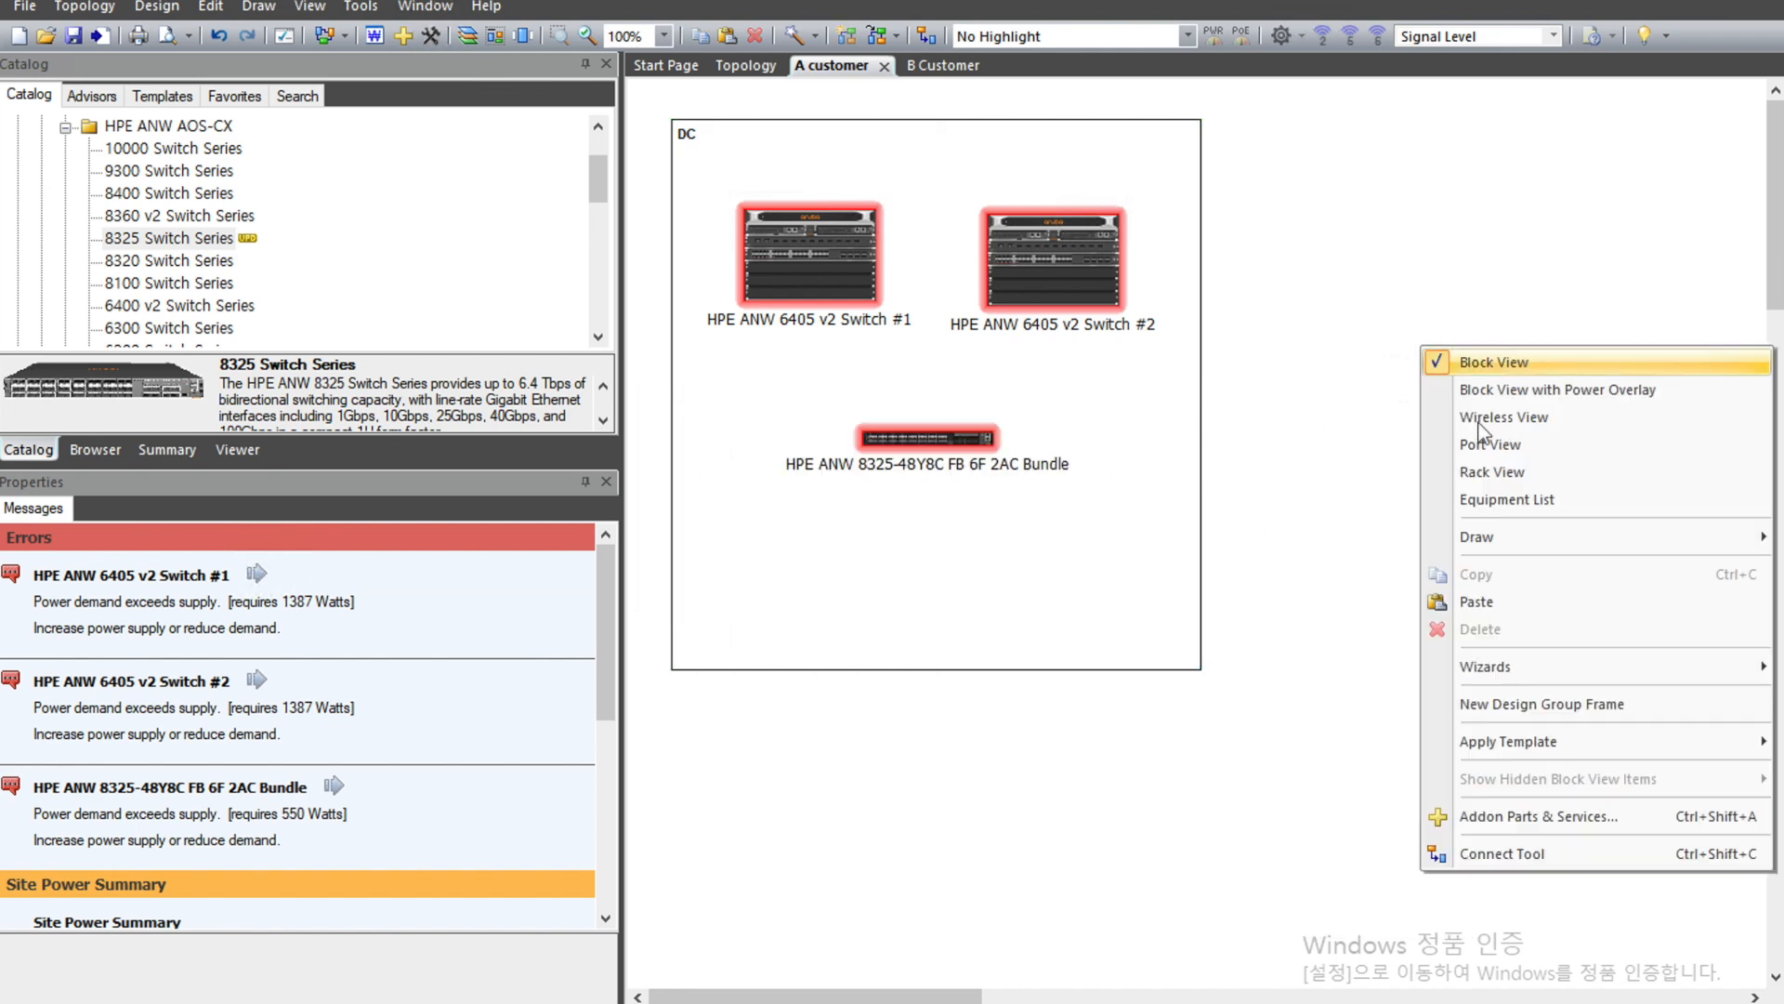
pyautogui.click(1502, 601)
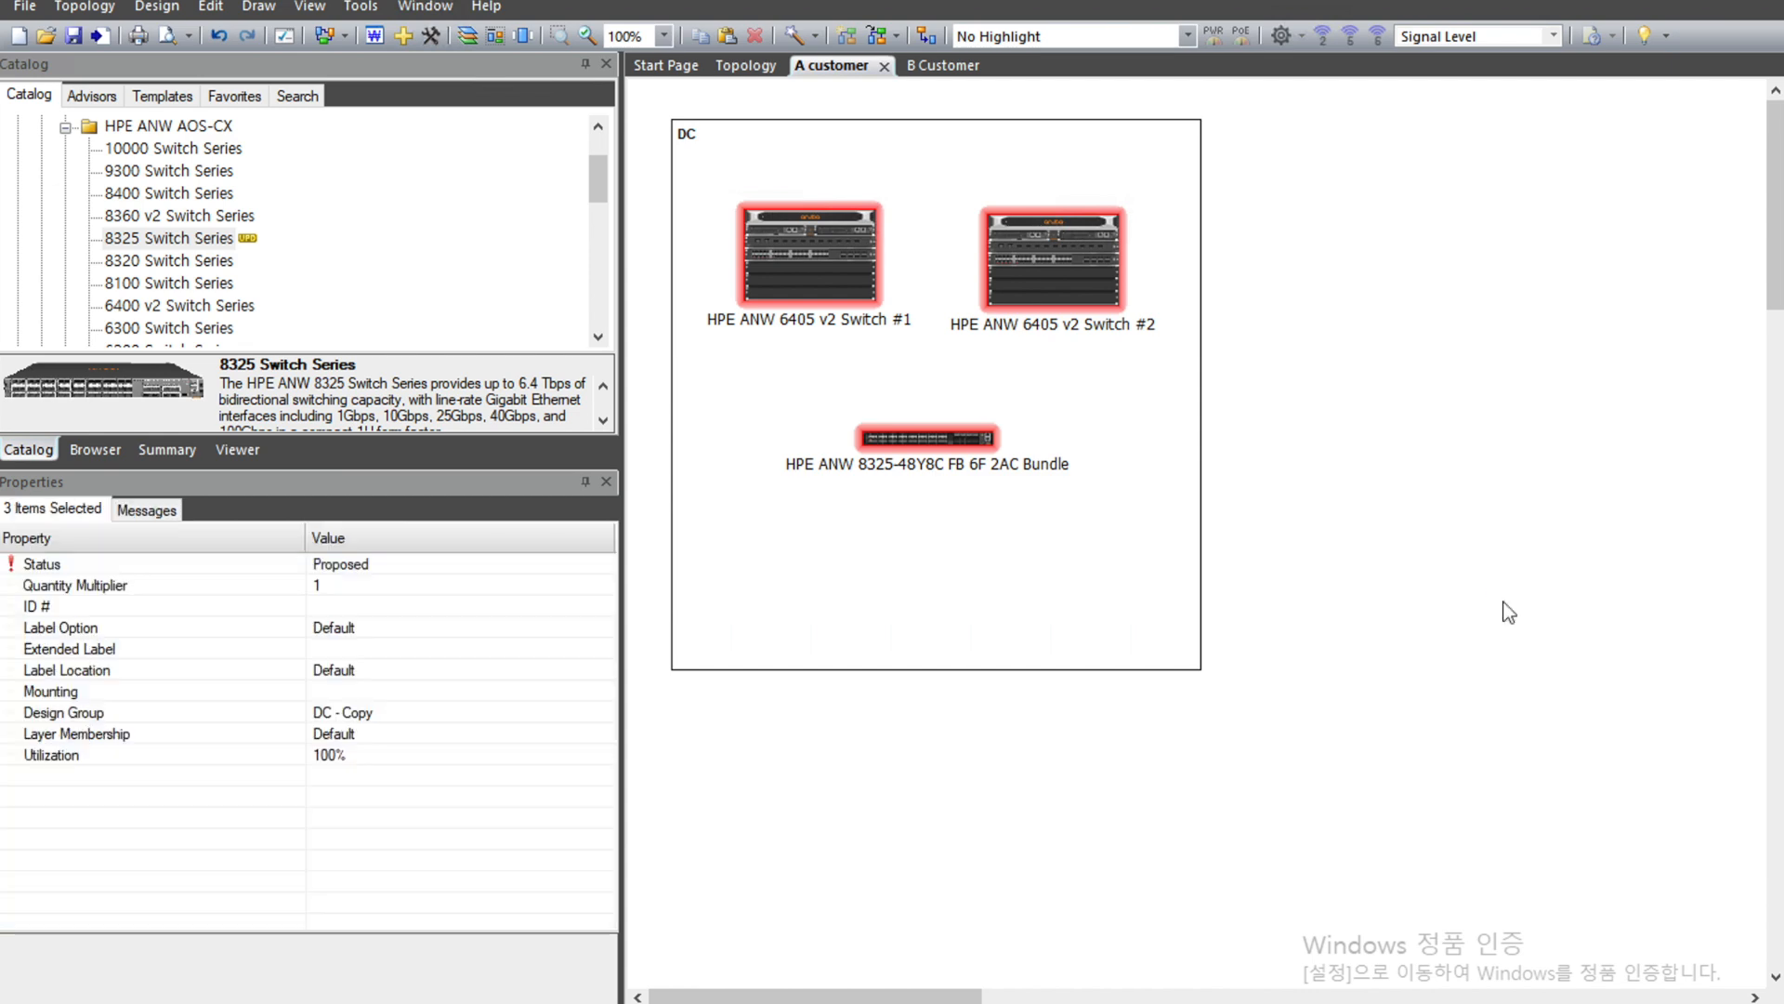
pyautogui.moveTo(1518, 342); pyautogui.dragTo(1403, 320)
pyautogui.moveTo(1418, 382); pyautogui.dragTo(1262, 177)
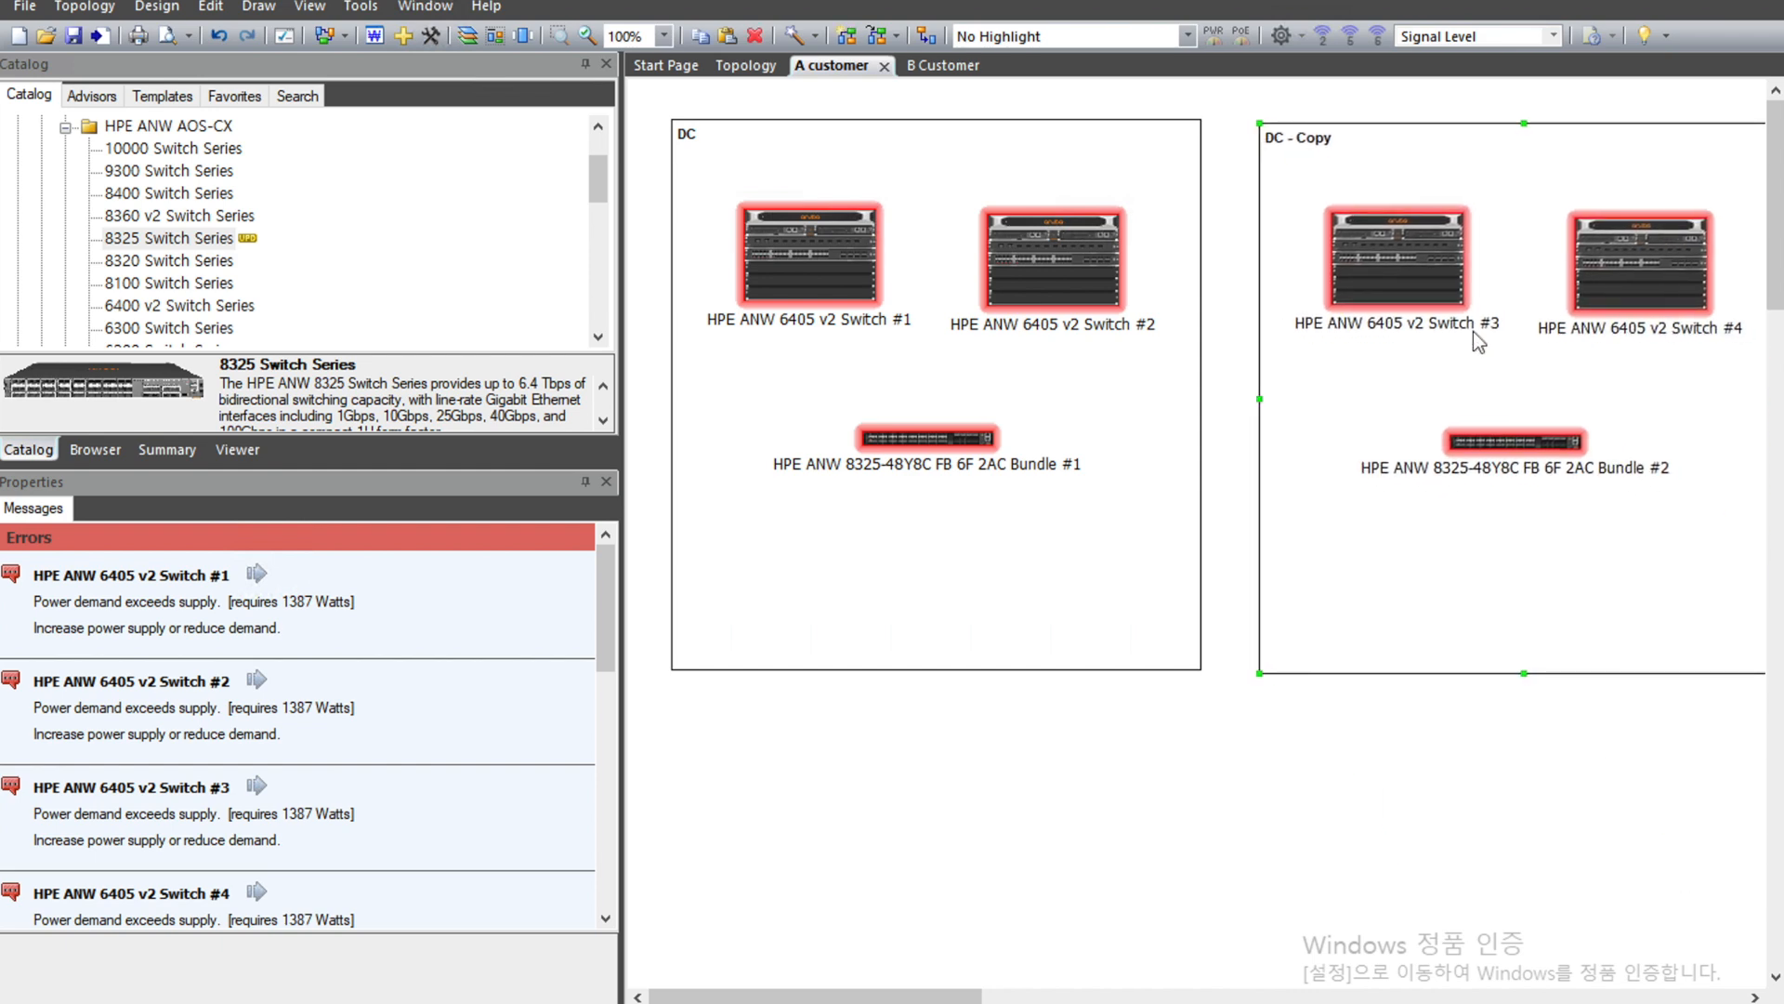
pyautogui.rightClick(1349, 135)
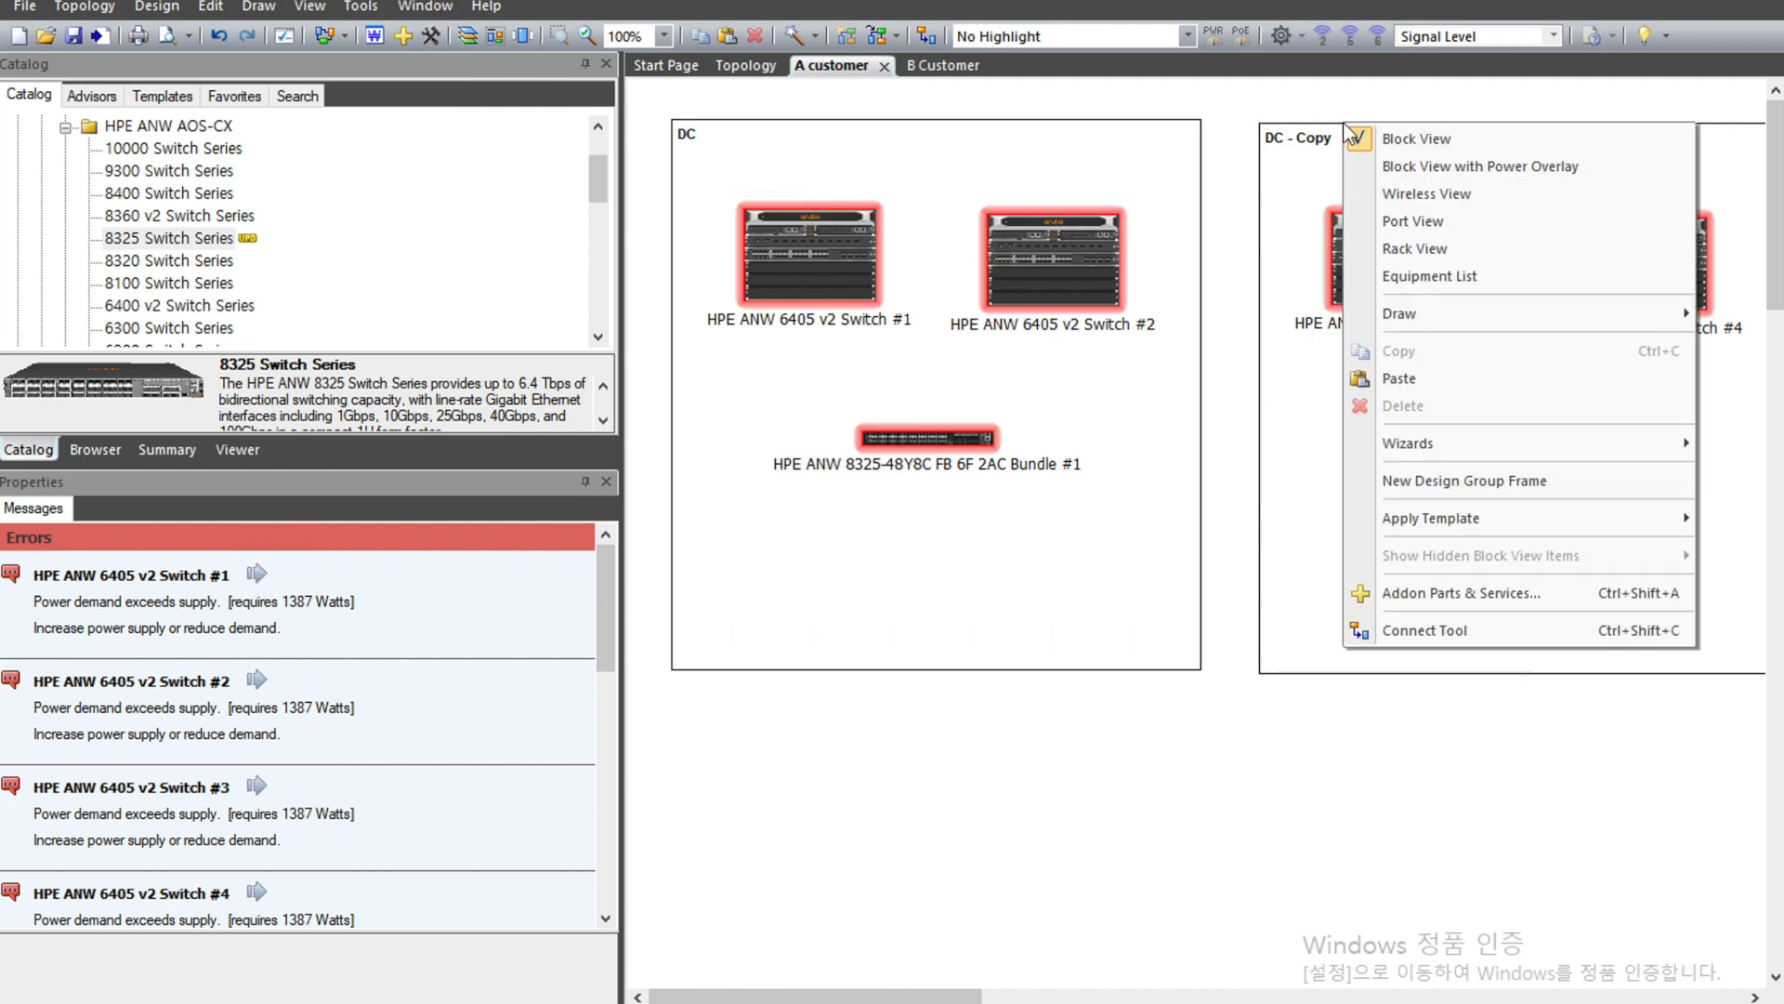
pyautogui.click(1269, 306)
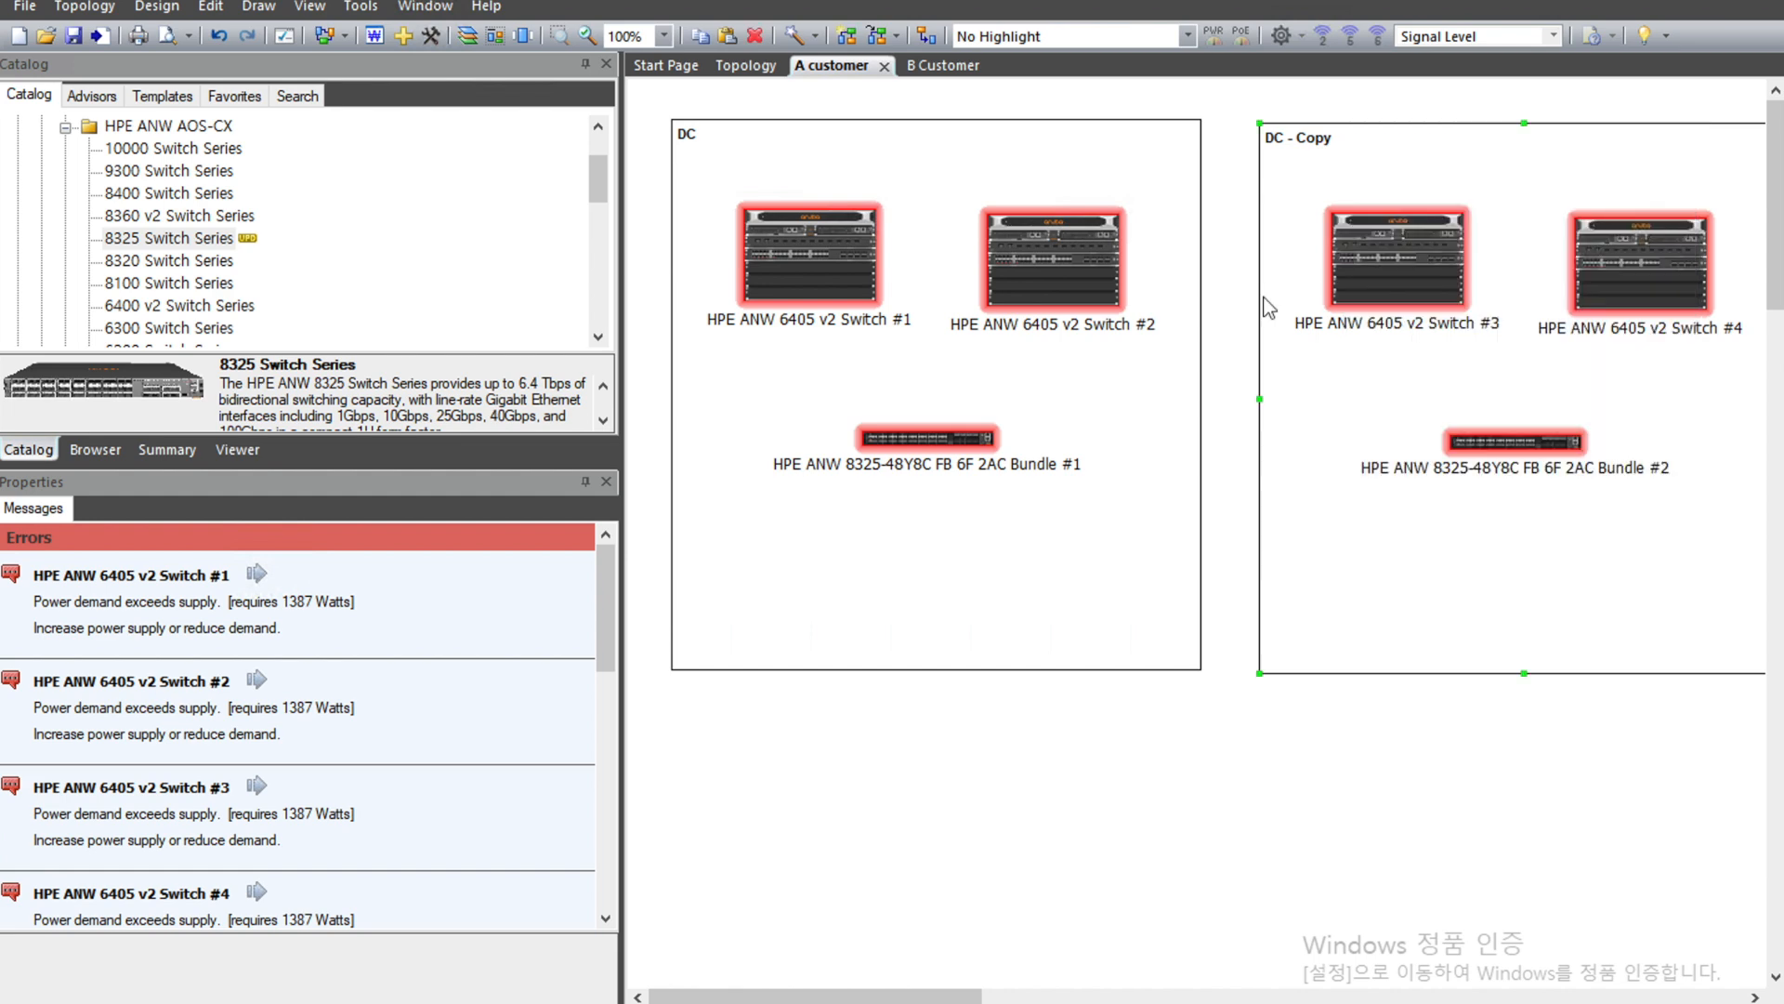
pyautogui.rightClick(1266, 379)
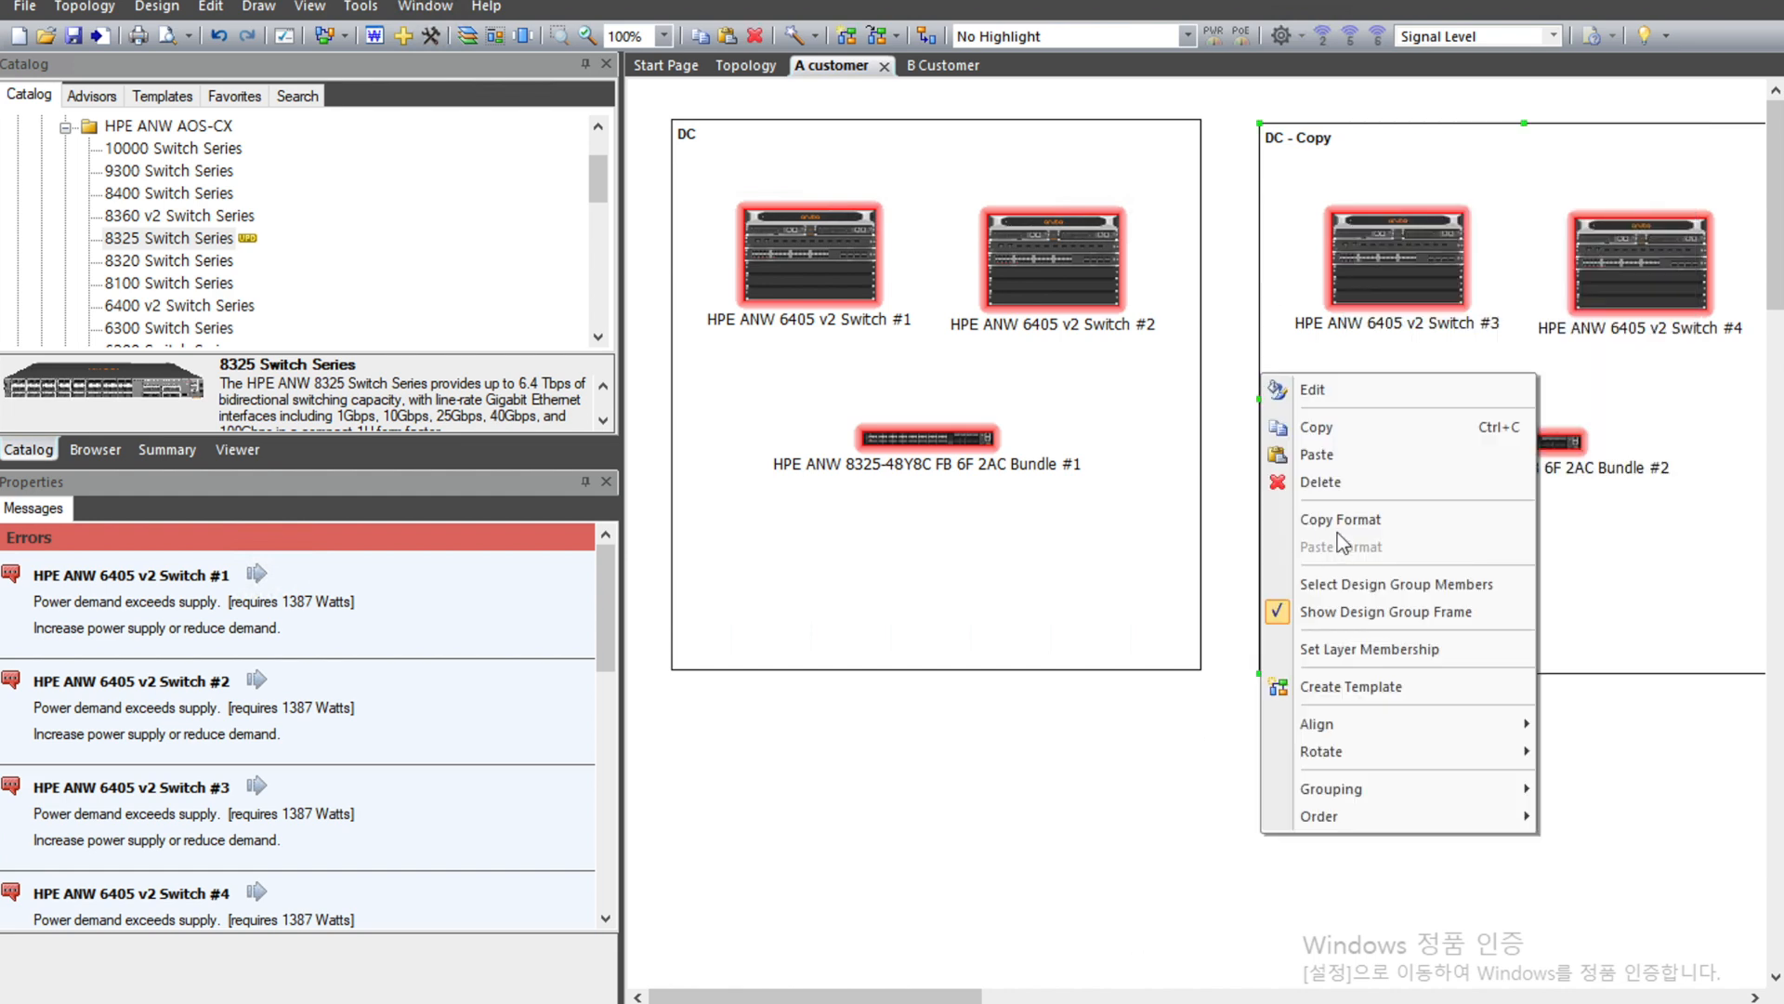
pyautogui.click(1130, 787)
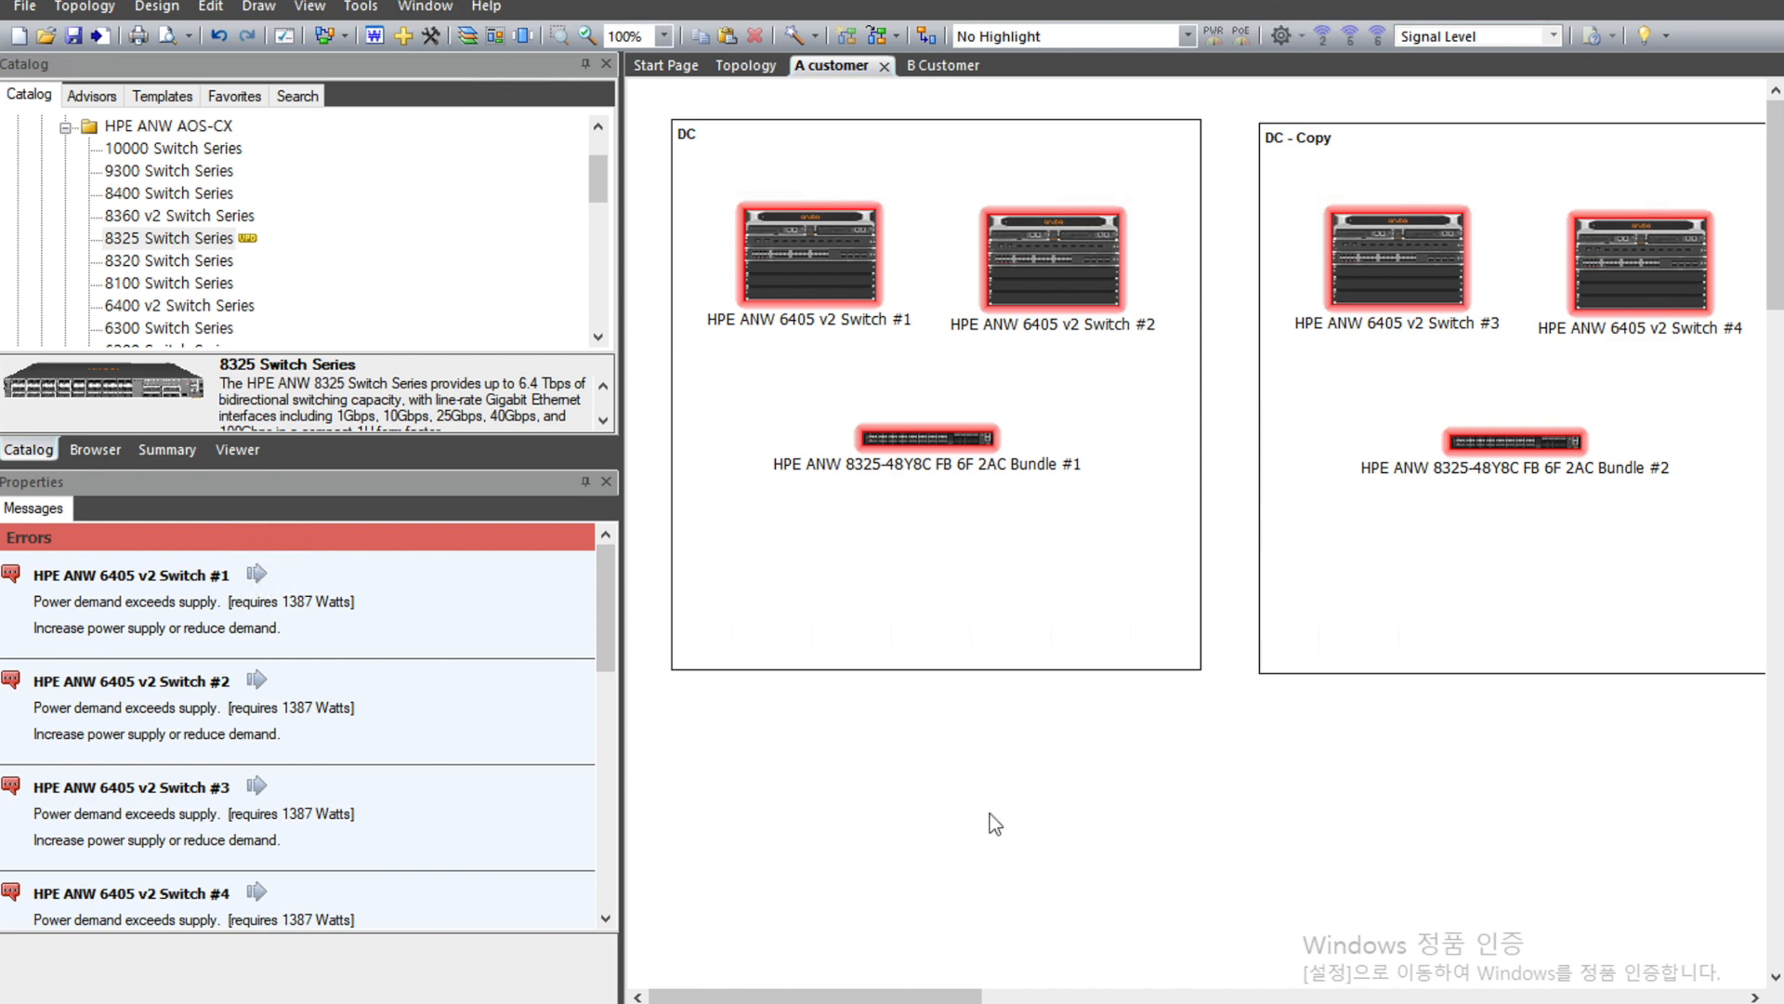
# Connect 6405 v2 Switch #1 to 6405 v2 Switch #2 through their 100GbE-DR ports, with length 10 m and quantity 1.
pyautogui.click(926, 35)
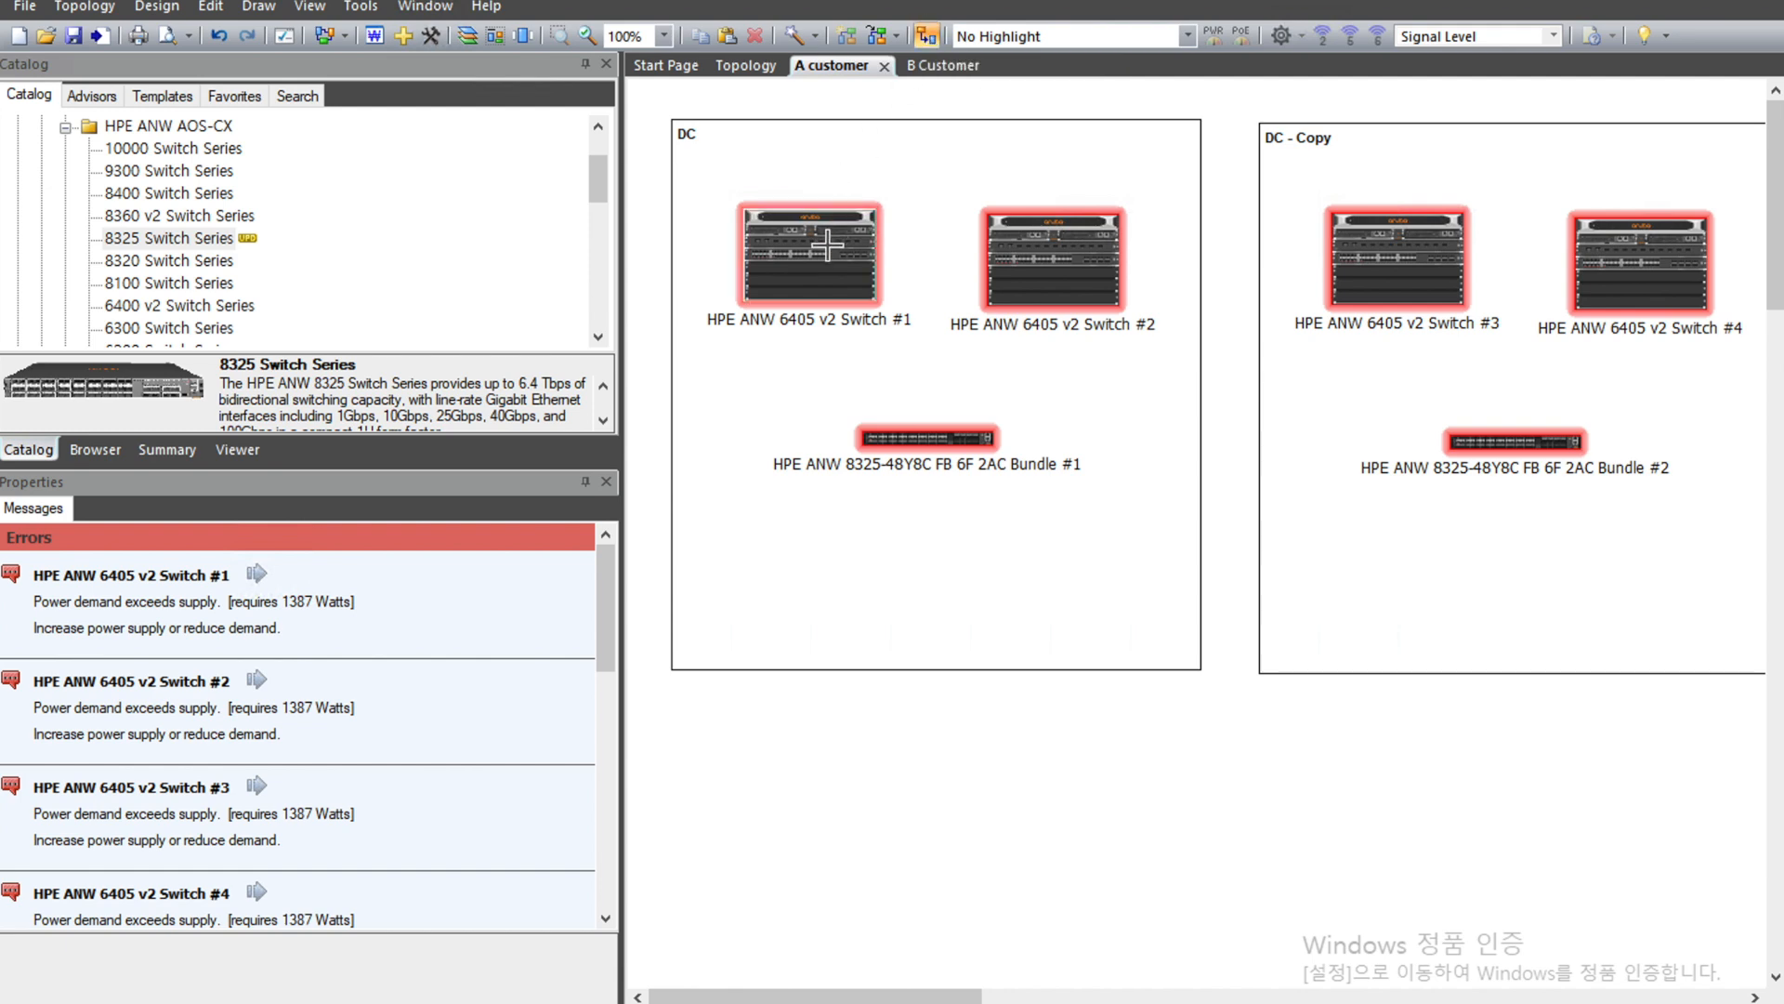
pyautogui.moveTo(827, 244); pyautogui.dragTo(1029, 261)
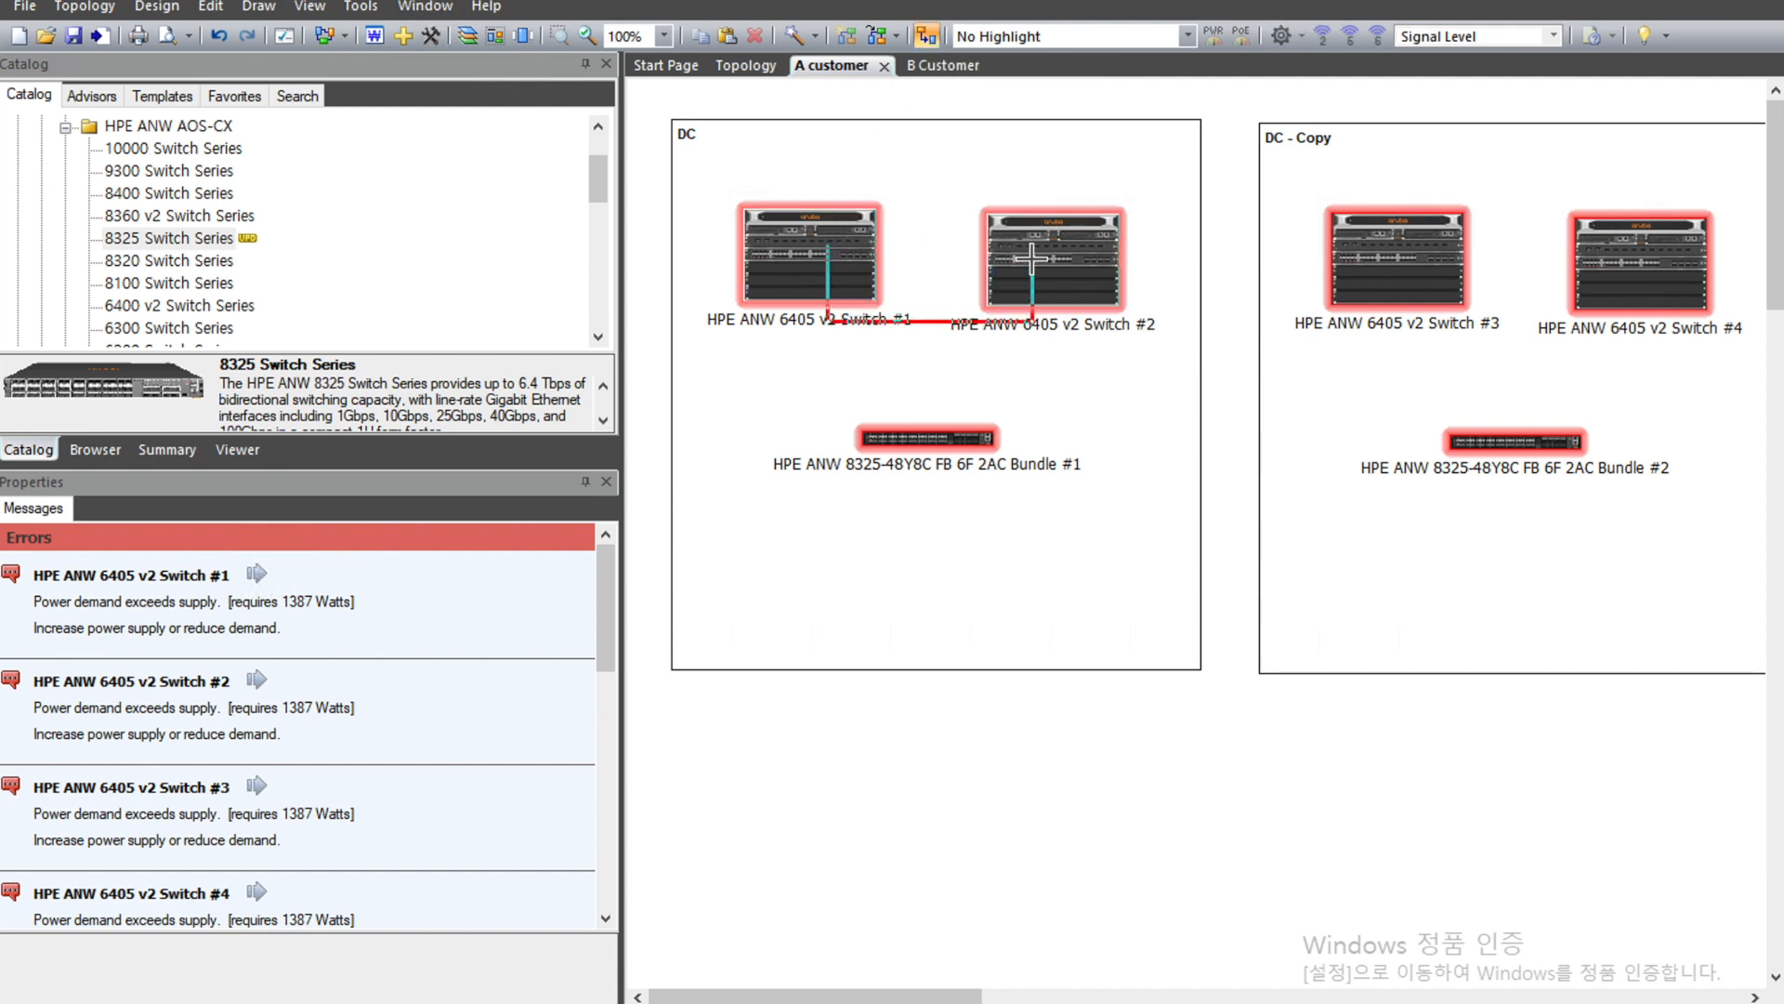
pyautogui.moveTo(1032, 259); pyautogui.dragTo(1032, 260)
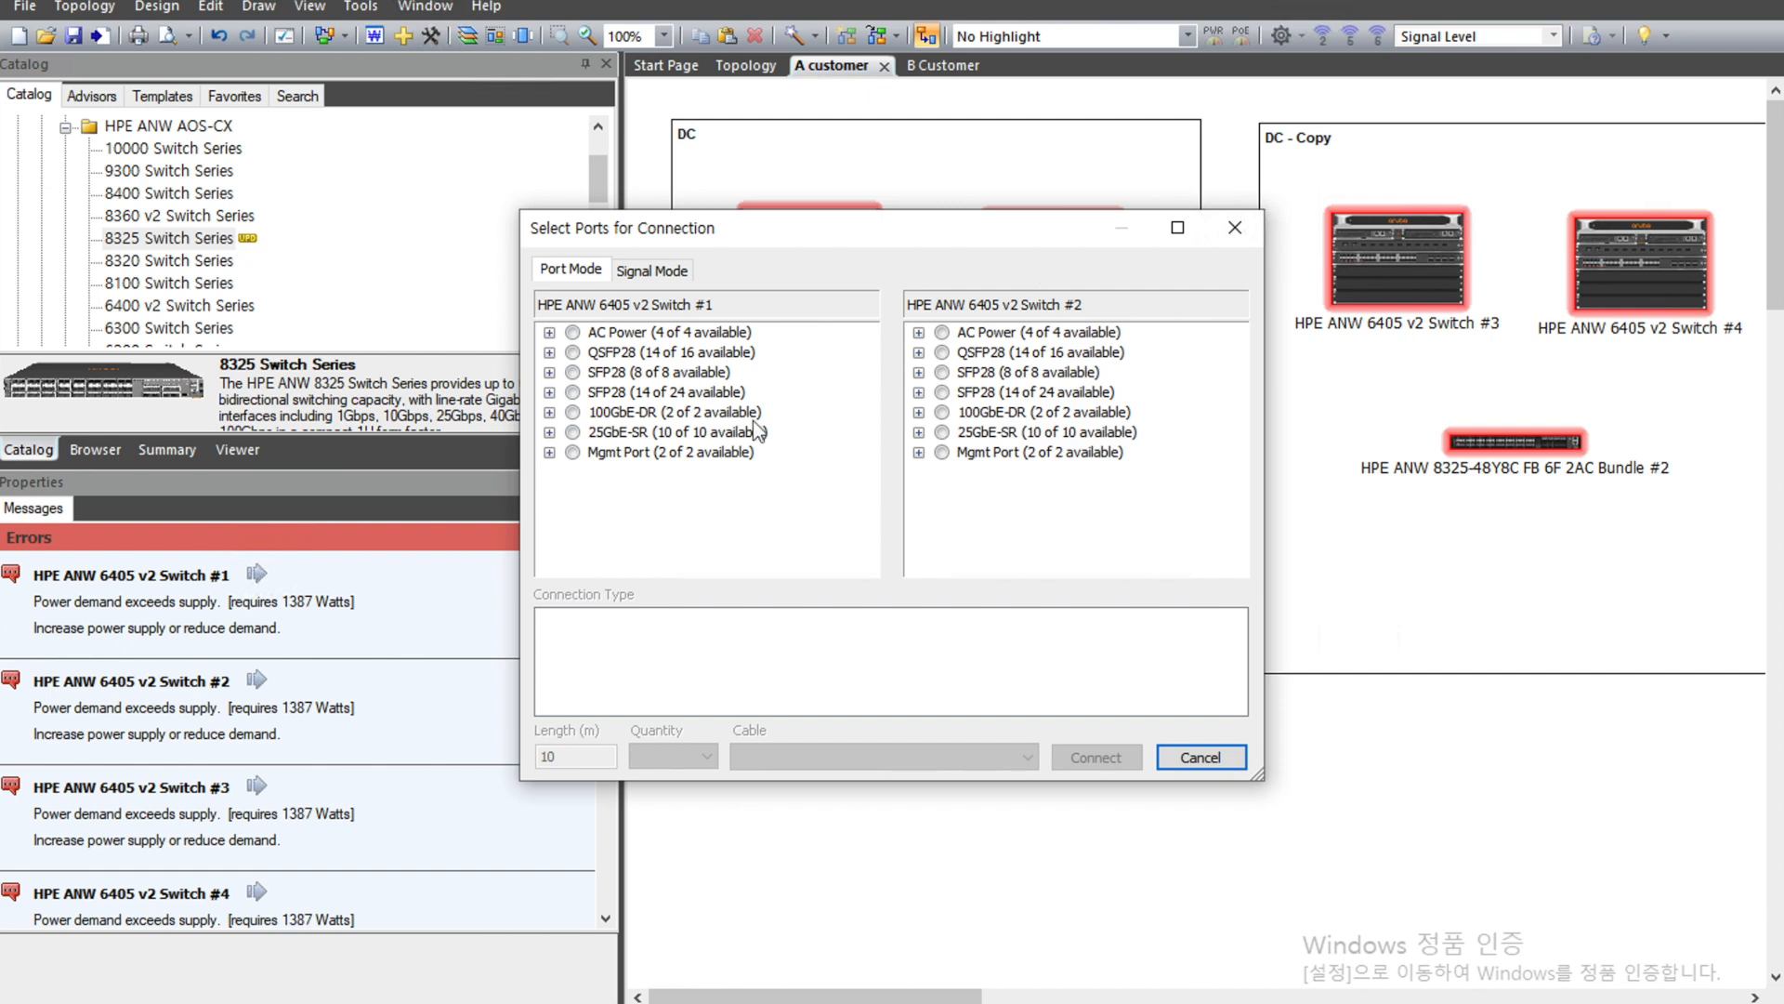
pyautogui.click(572, 414)
pyautogui.click(573, 412)
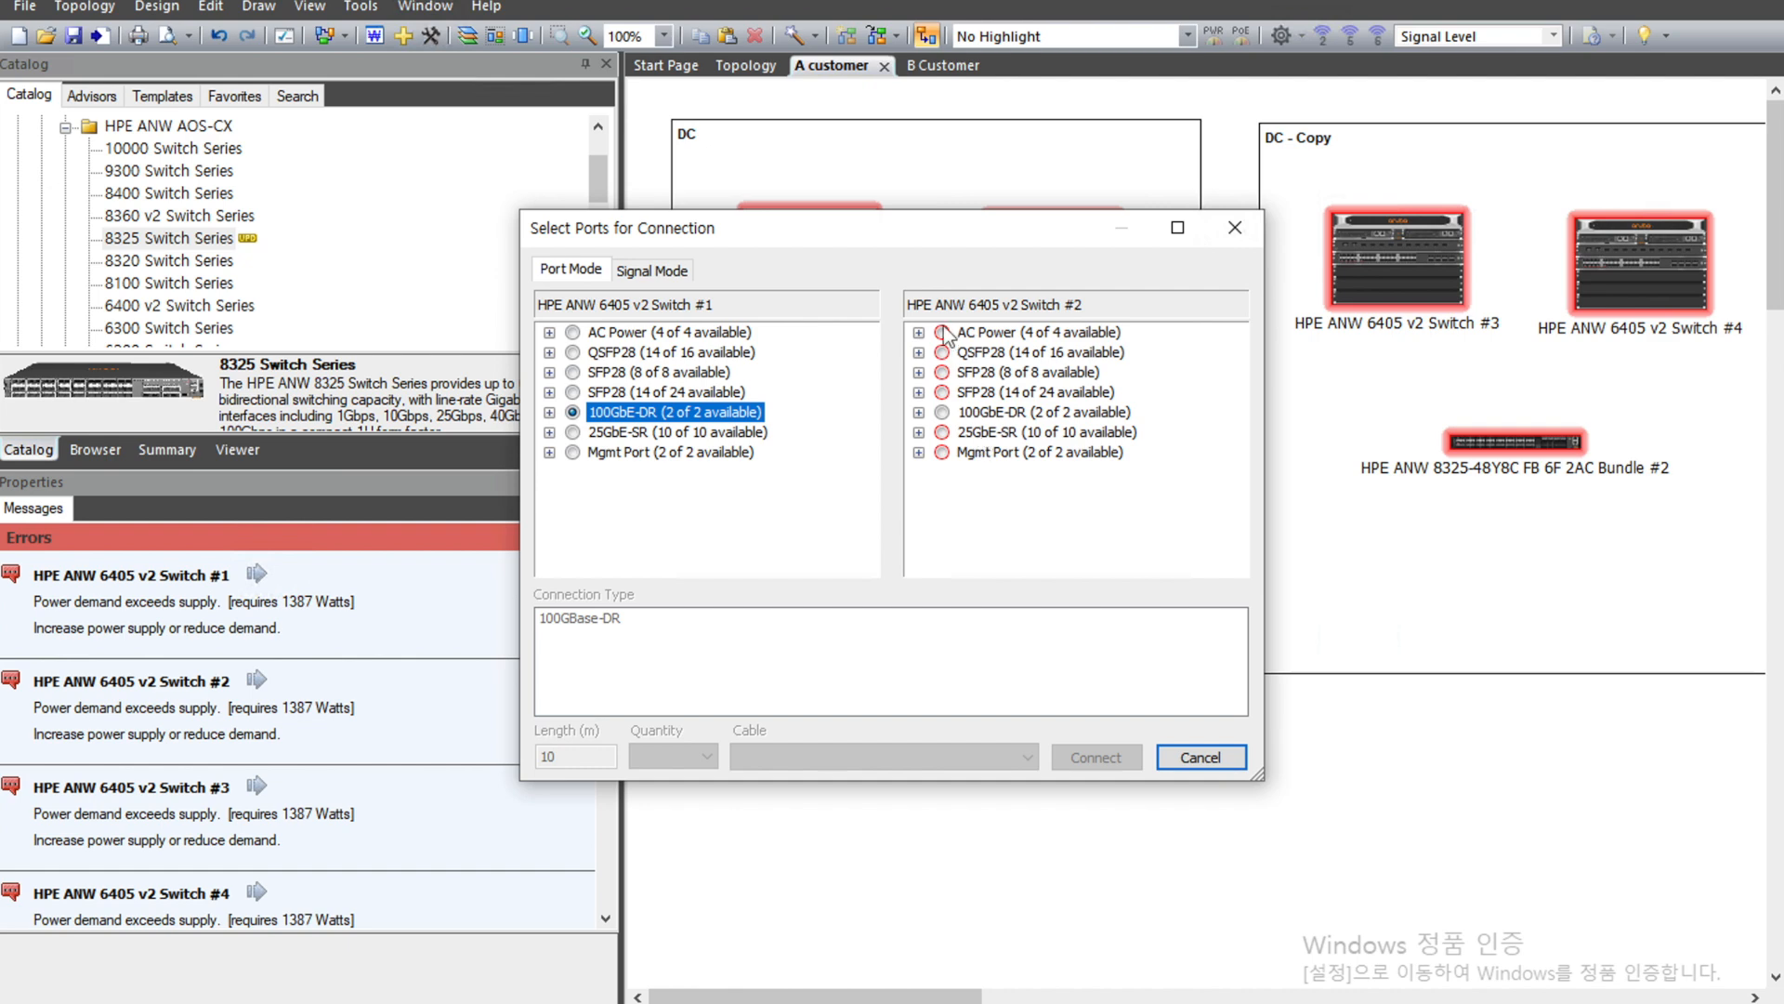
pyautogui.click(941, 412)
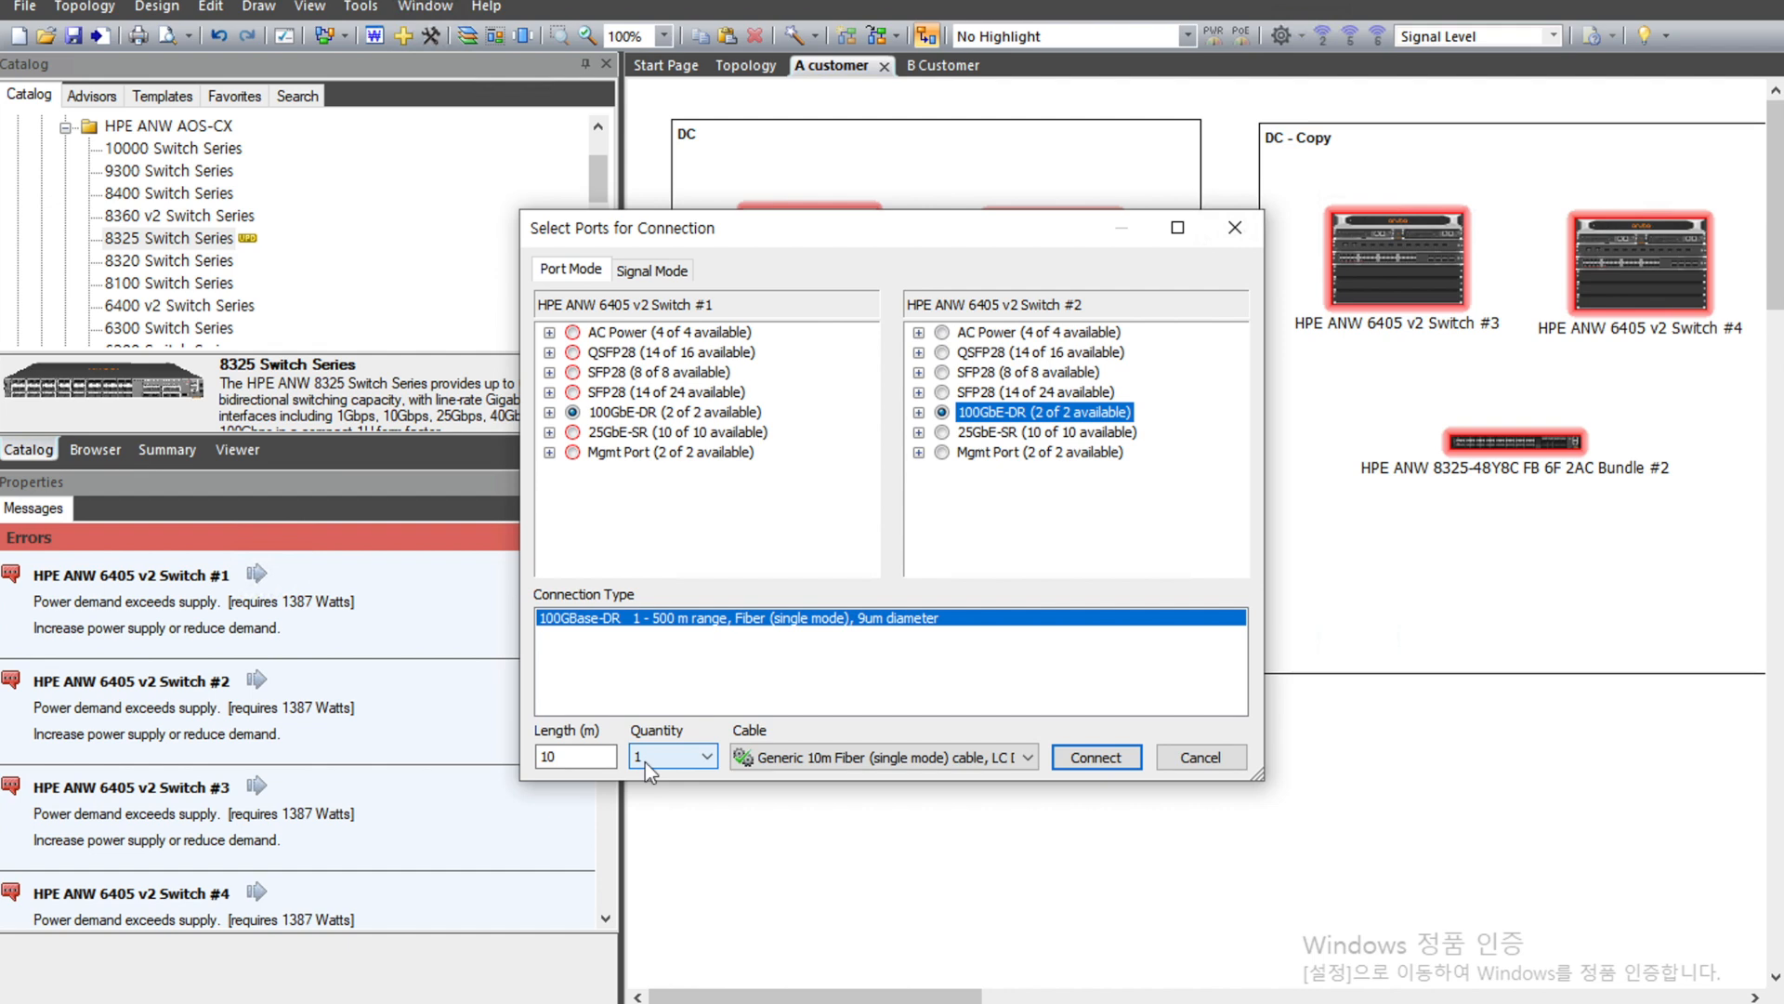
pyautogui.click(1085, 757)
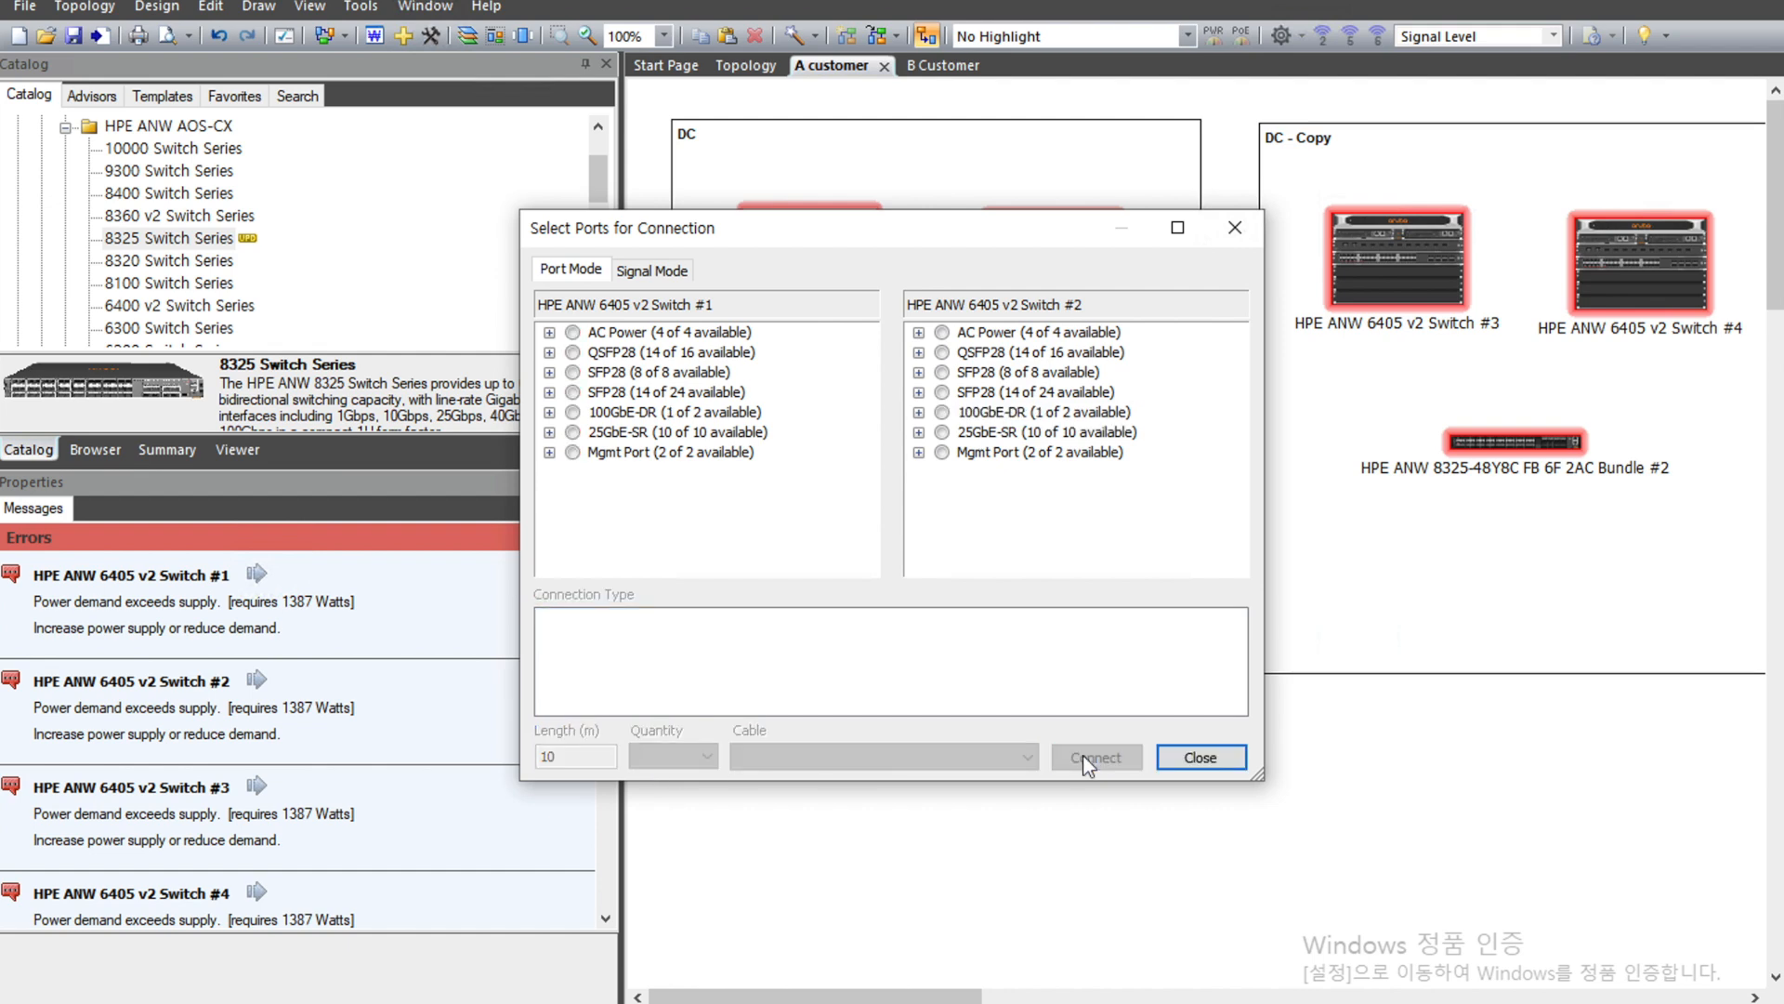
pyautogui.click(1199, 756)
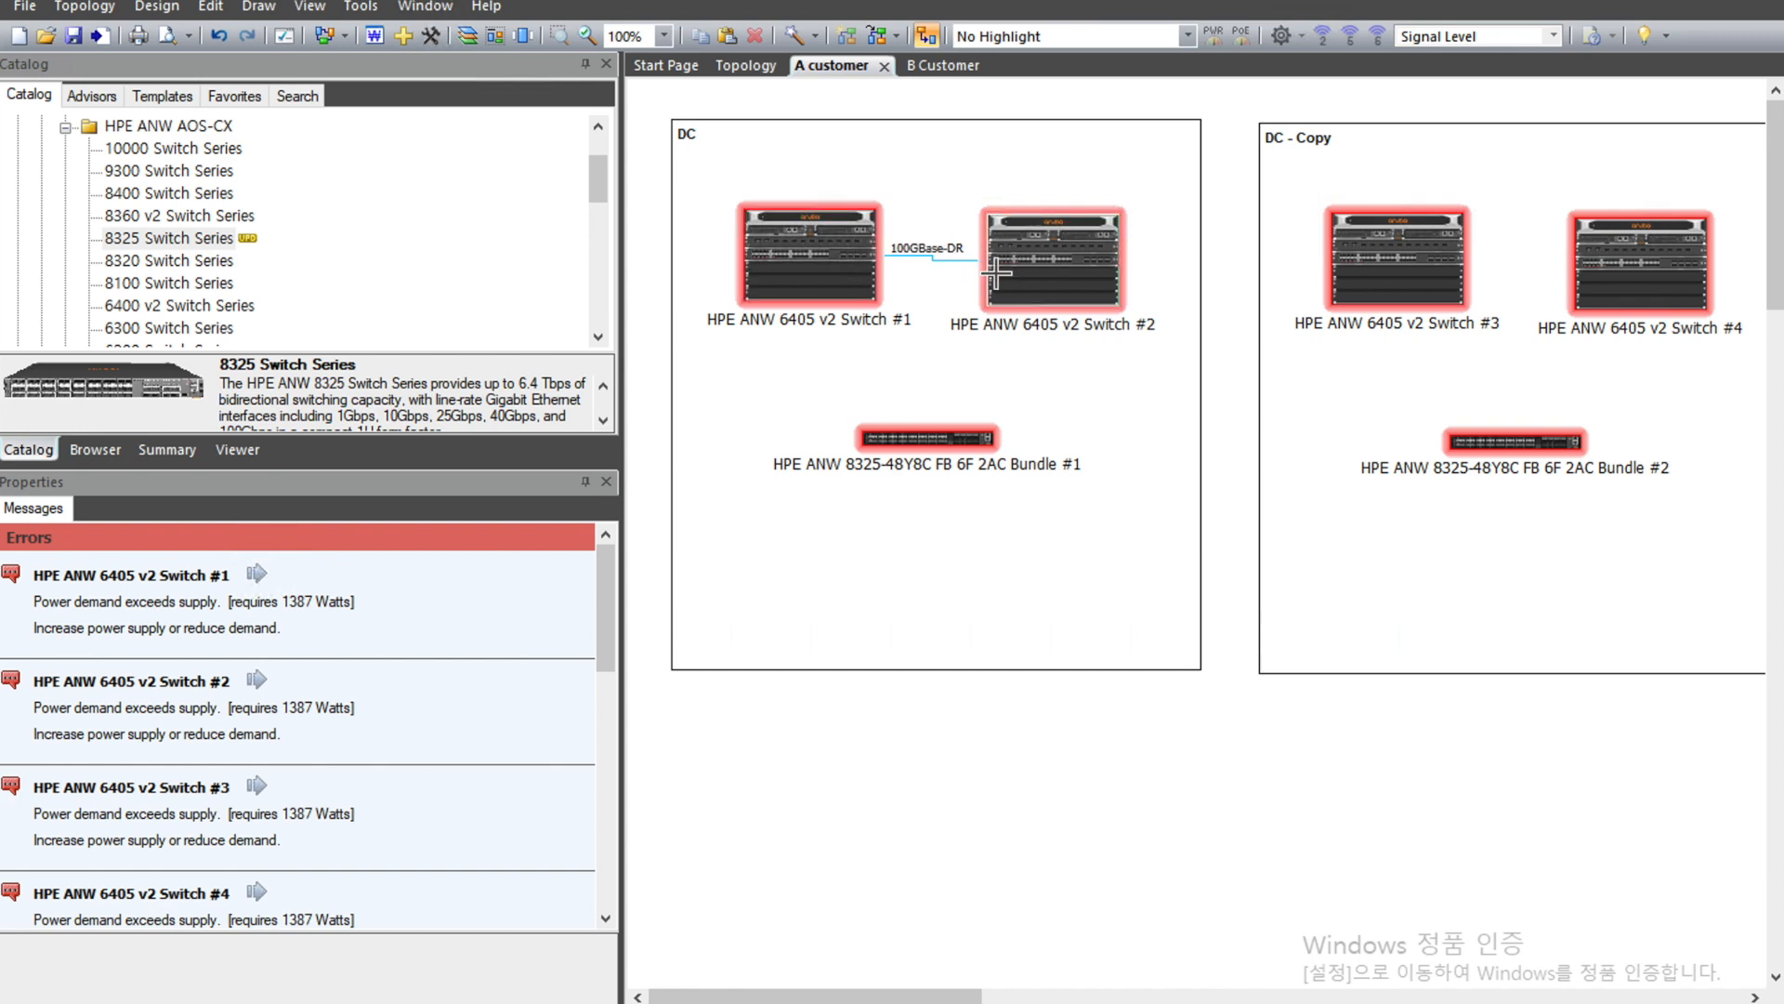
# Clone the 100GBase-DR connection between 6405 v2 Switches #1 and #2, and move Switch #2 to straighten the link.
pyautogui.click(941, 261)
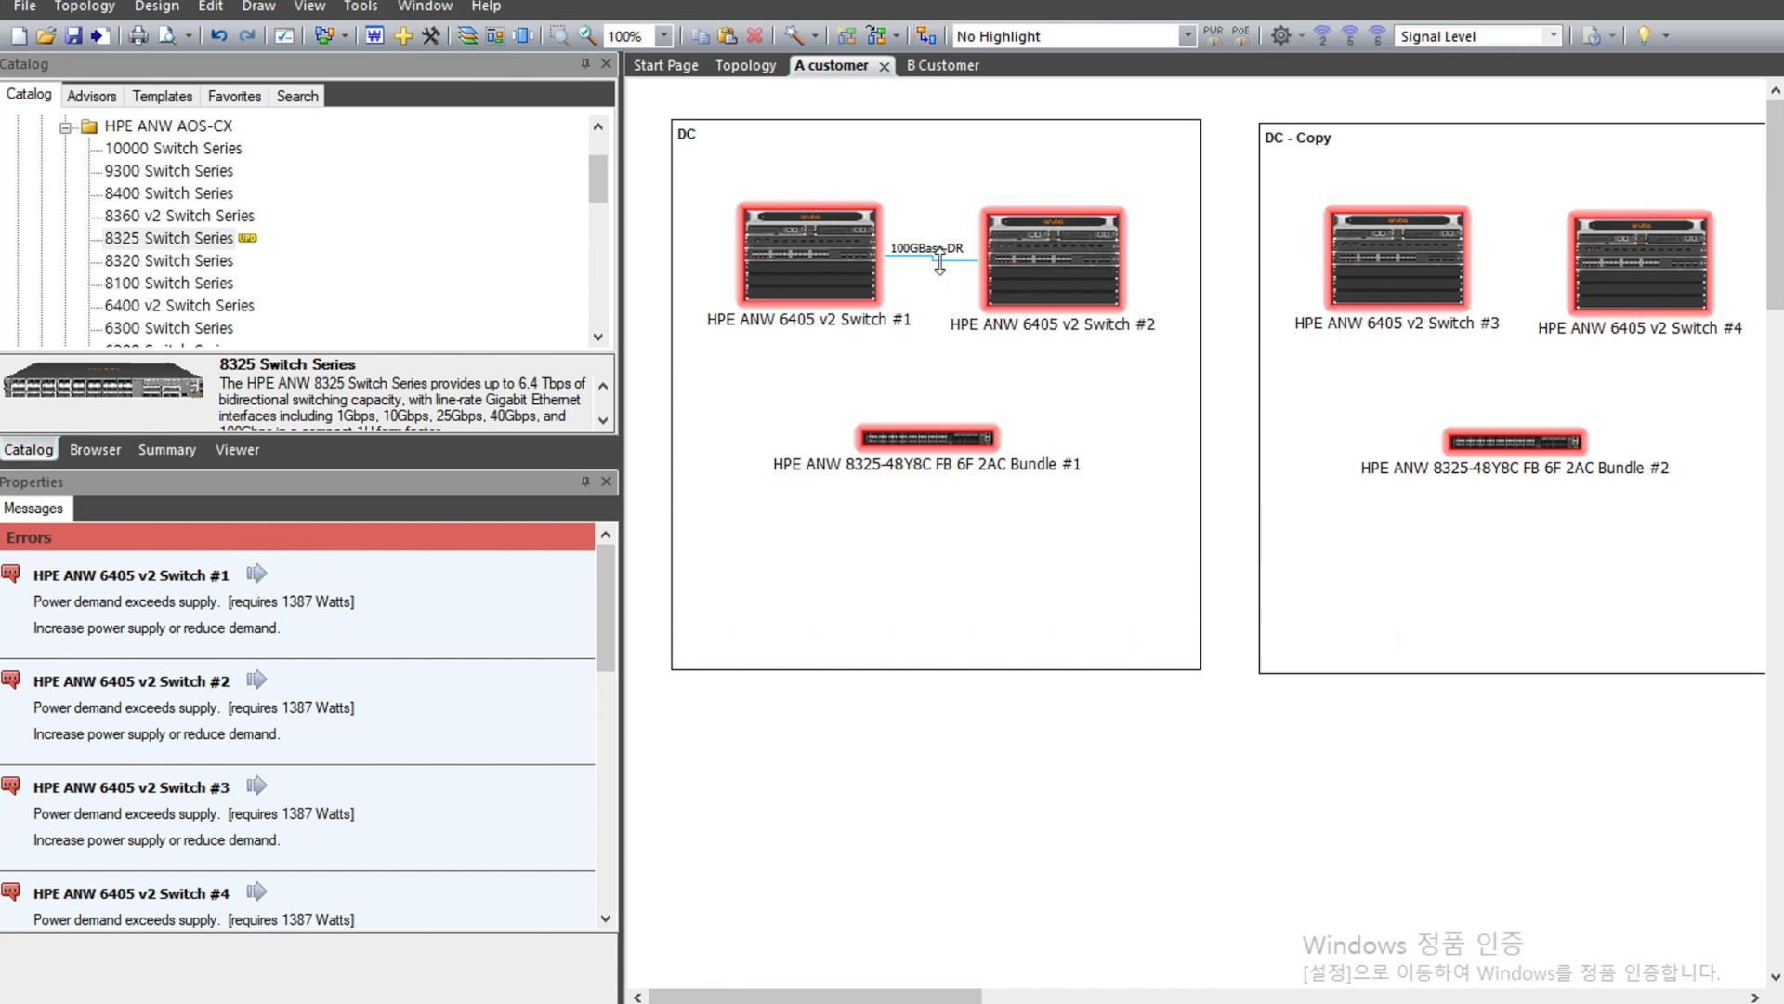
pyautogui.rightClick(945, 270)
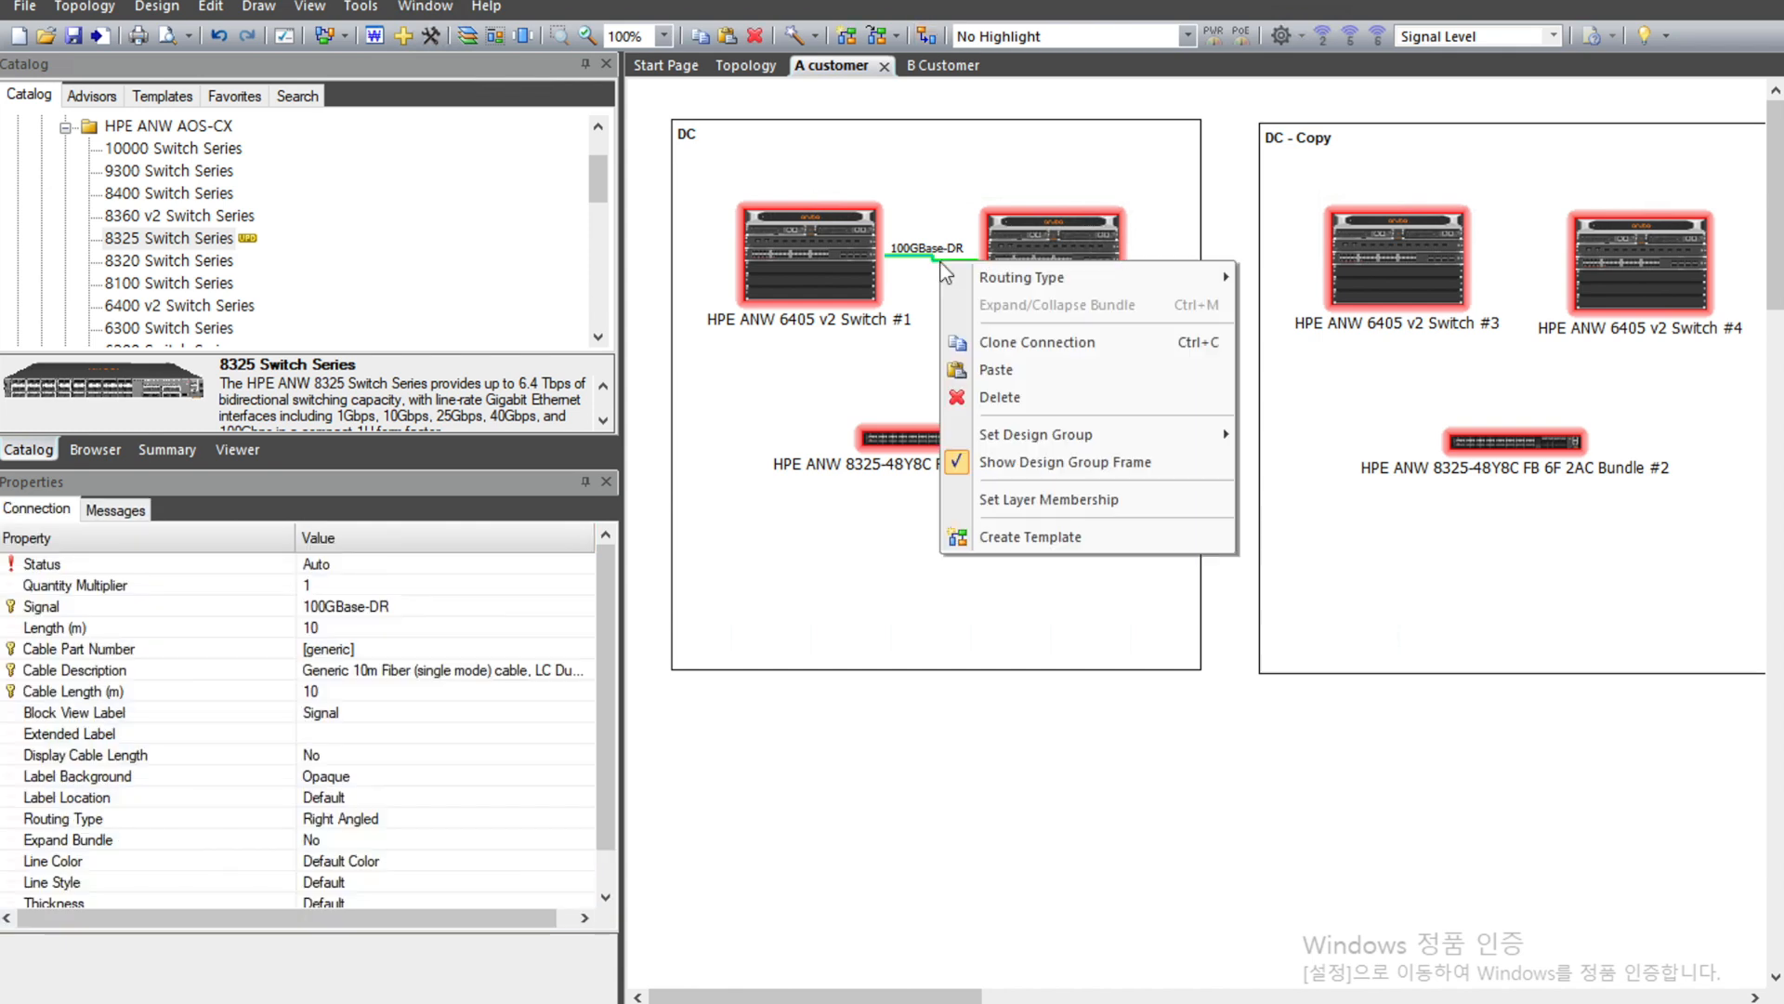
pyautogui.click(1027, 342)
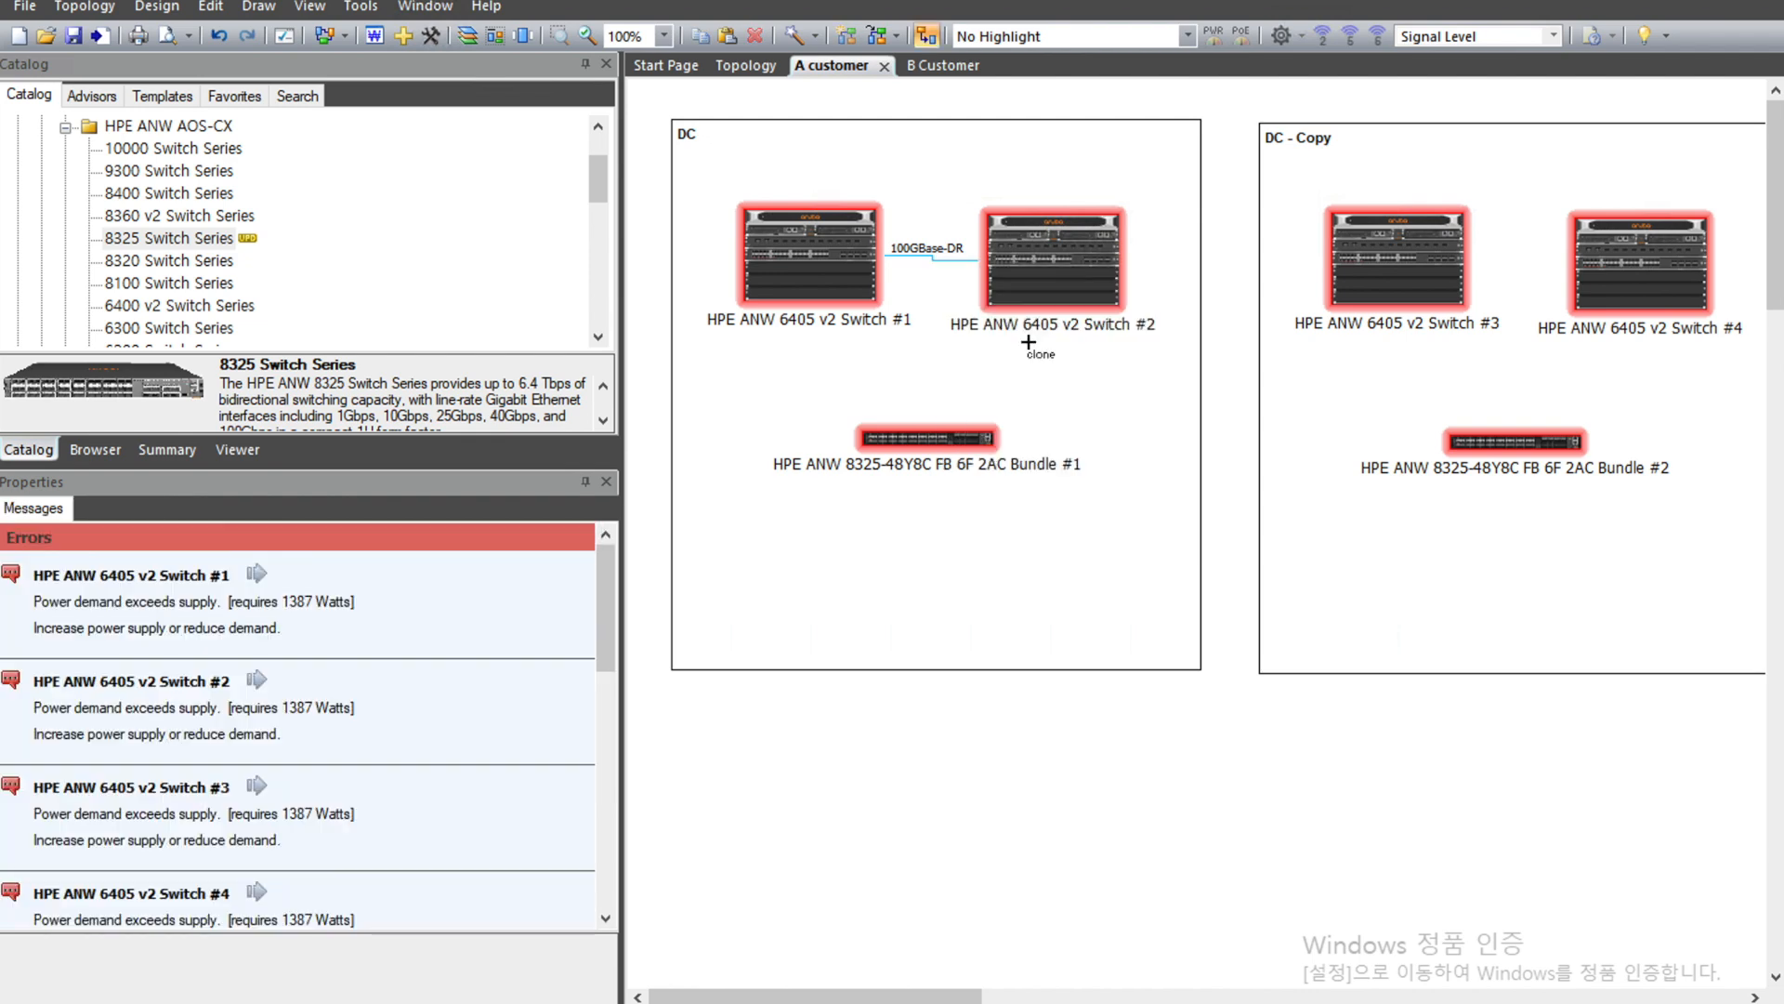
pyautogui.click(835, 278)
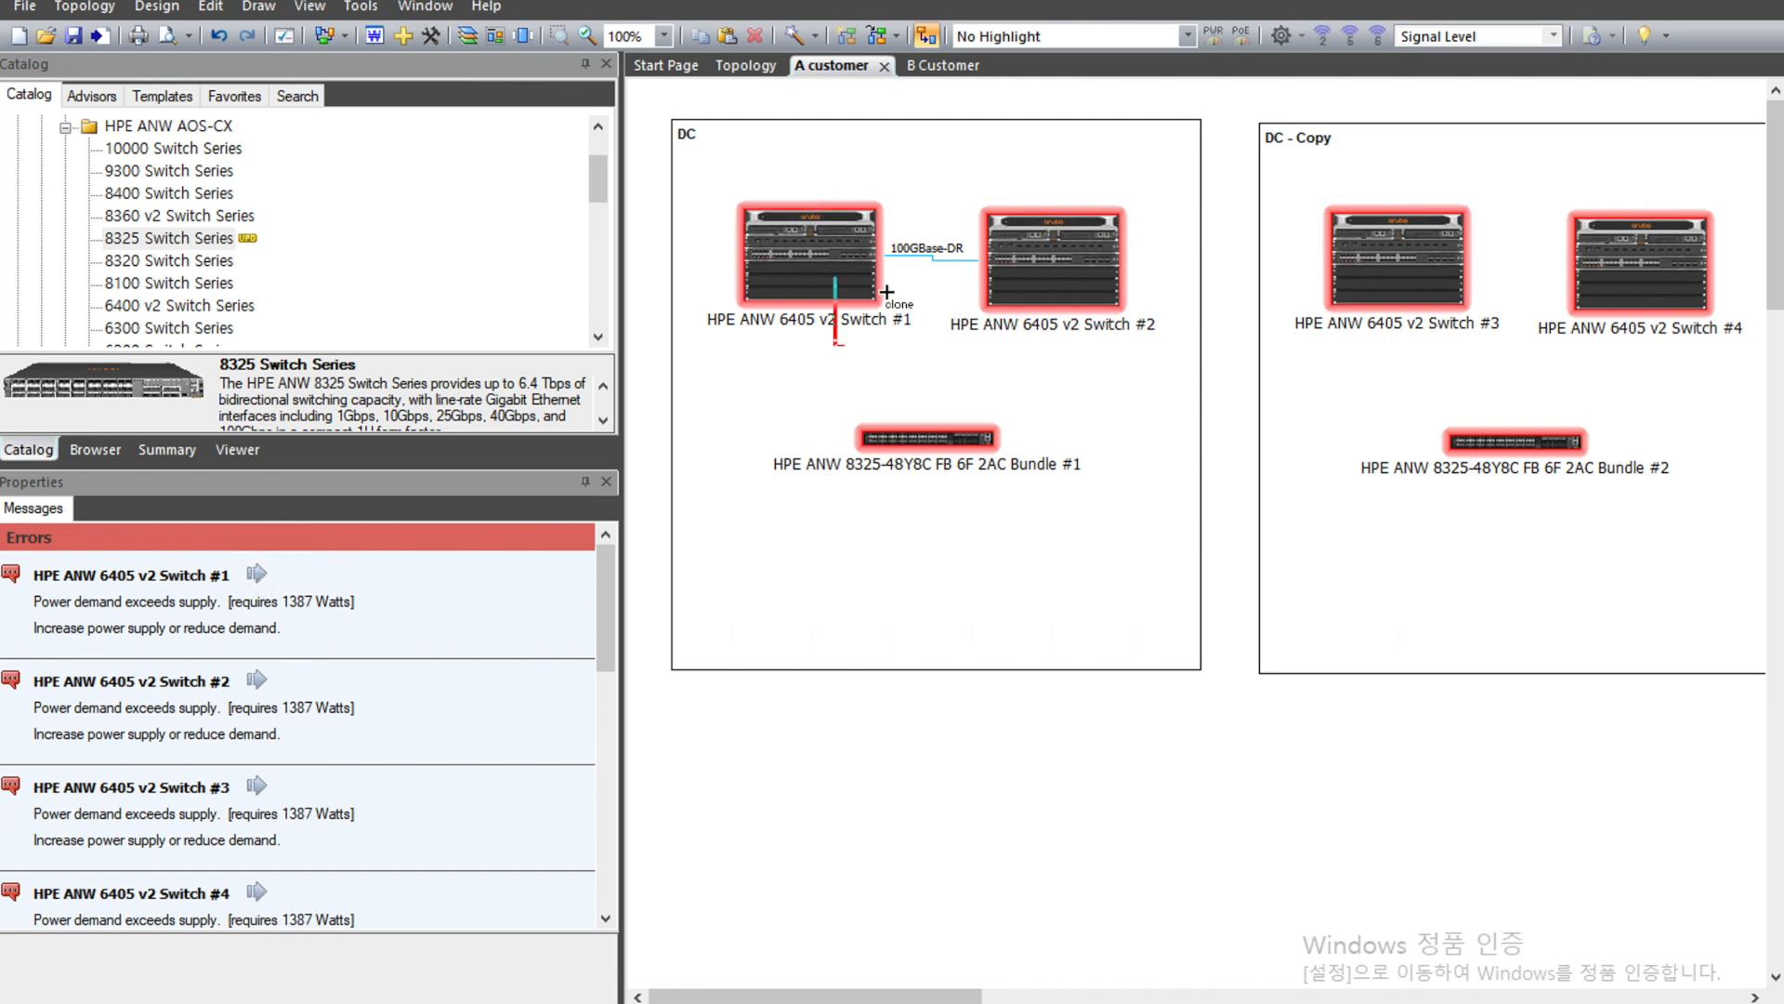
pyautogui.click(1020, 283)
pyautogui.click(1111, 264)
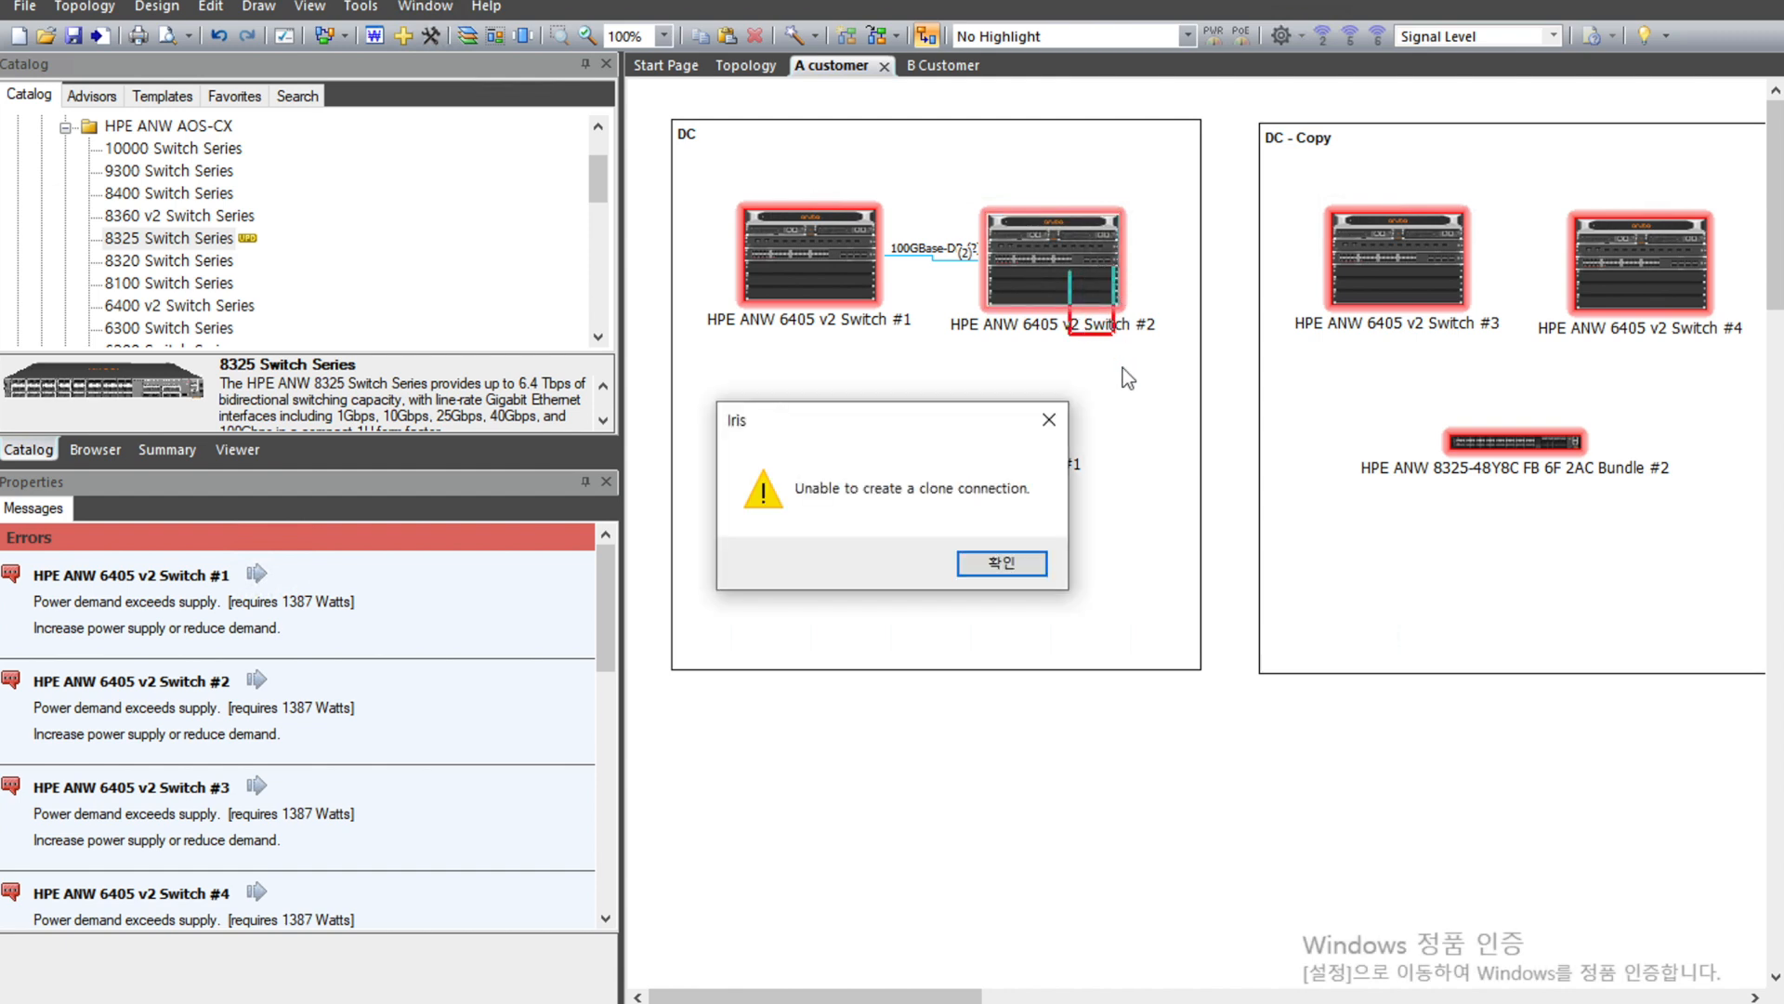
pyautogui.press('Return')
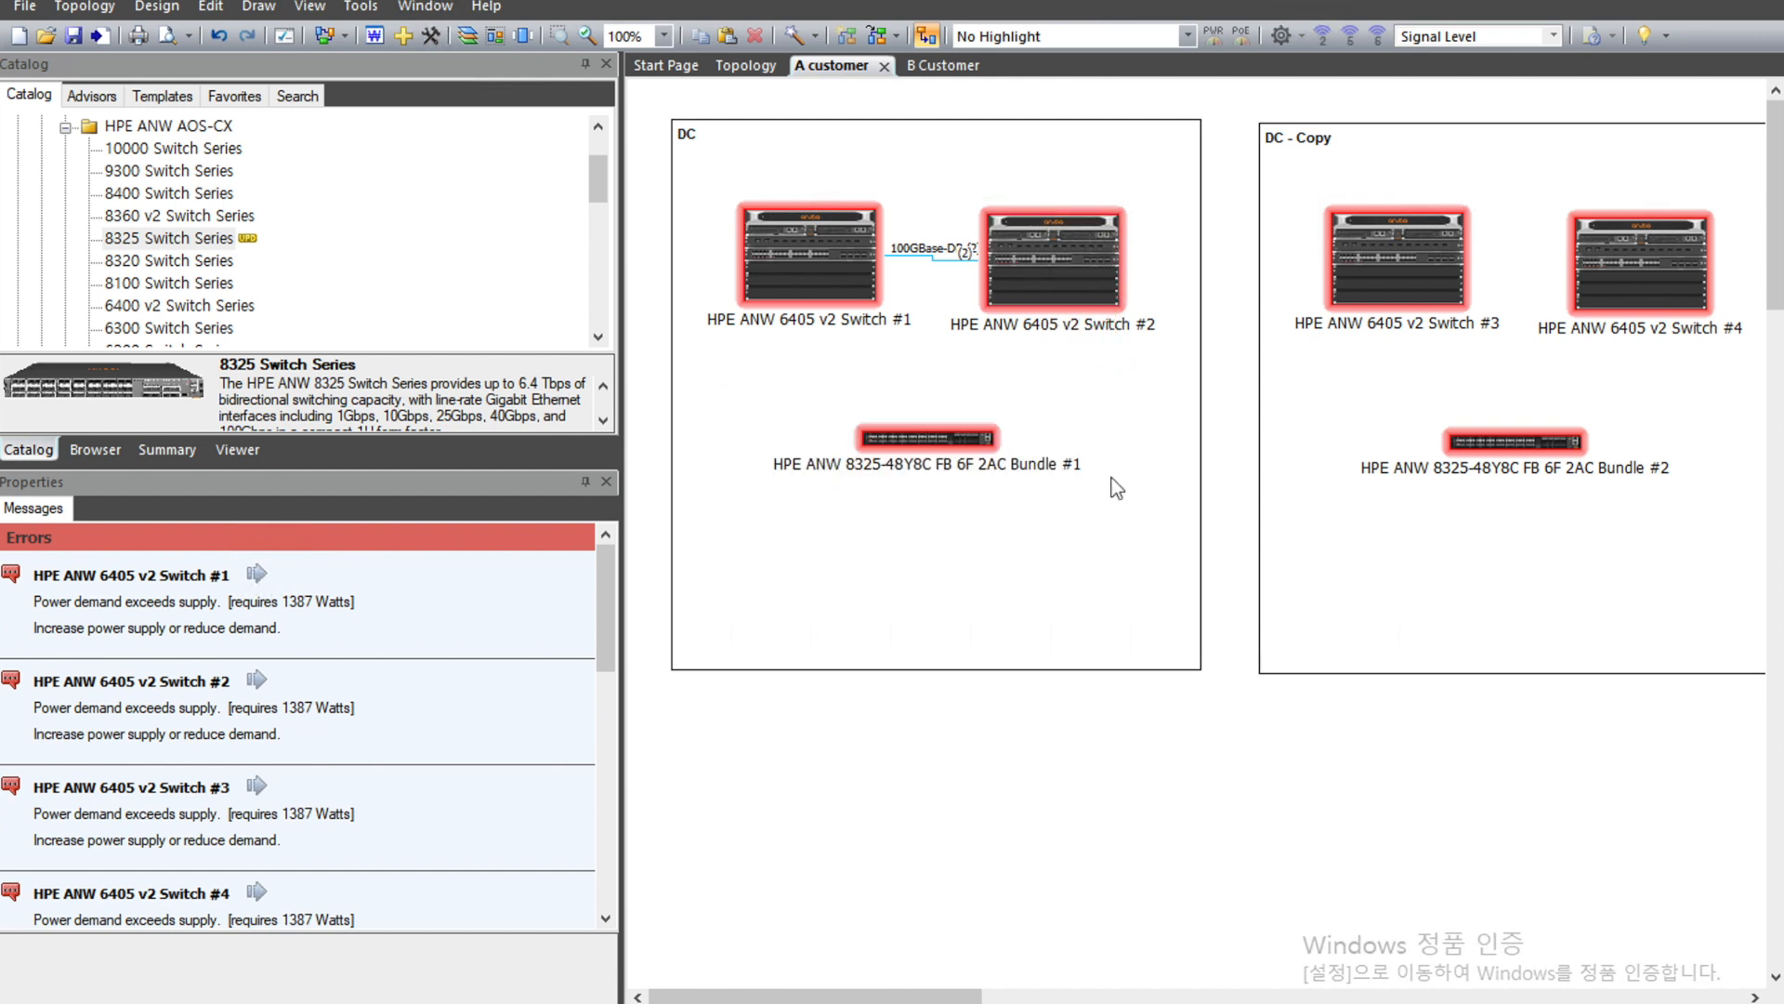
pyautogui.moveTo(1035, 195); pyautogui.dragTo(1095, 191)
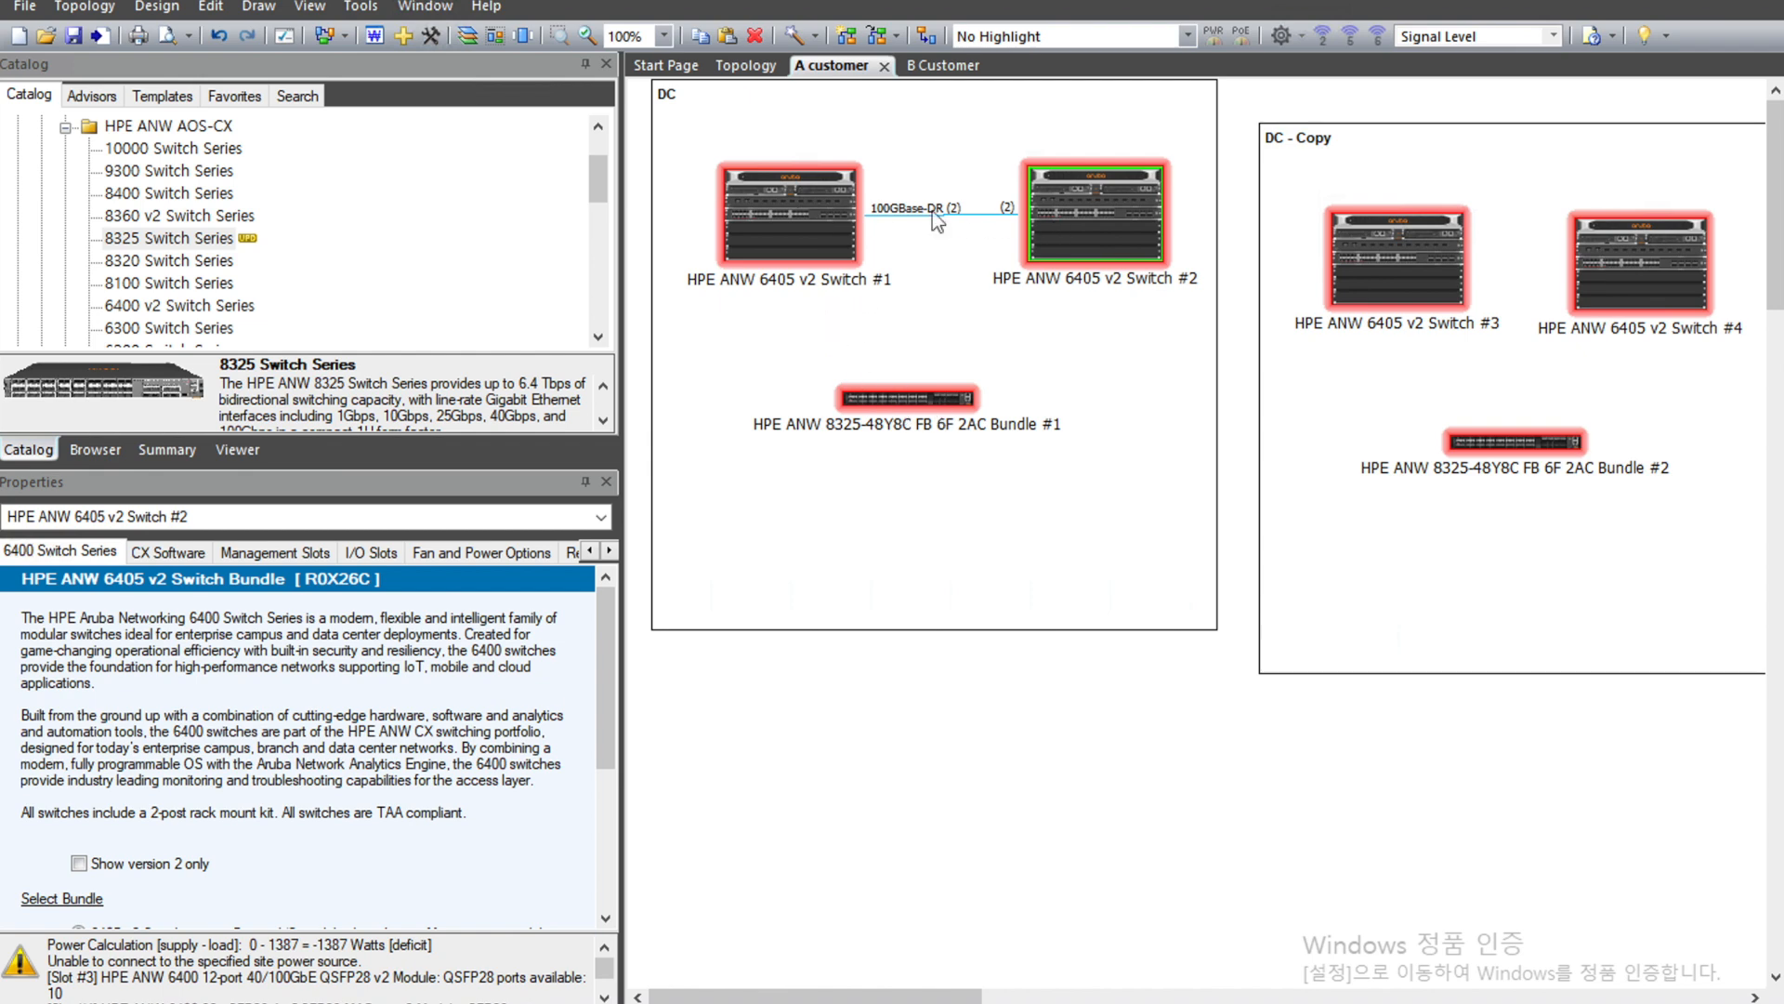
# Connect 6405 v2 Switch #1 to 8325-48Y8C Bundle #1 through their 25GbE-SR ports, with length 10 m and quantity 1.
pyautogui.click(924, 37)
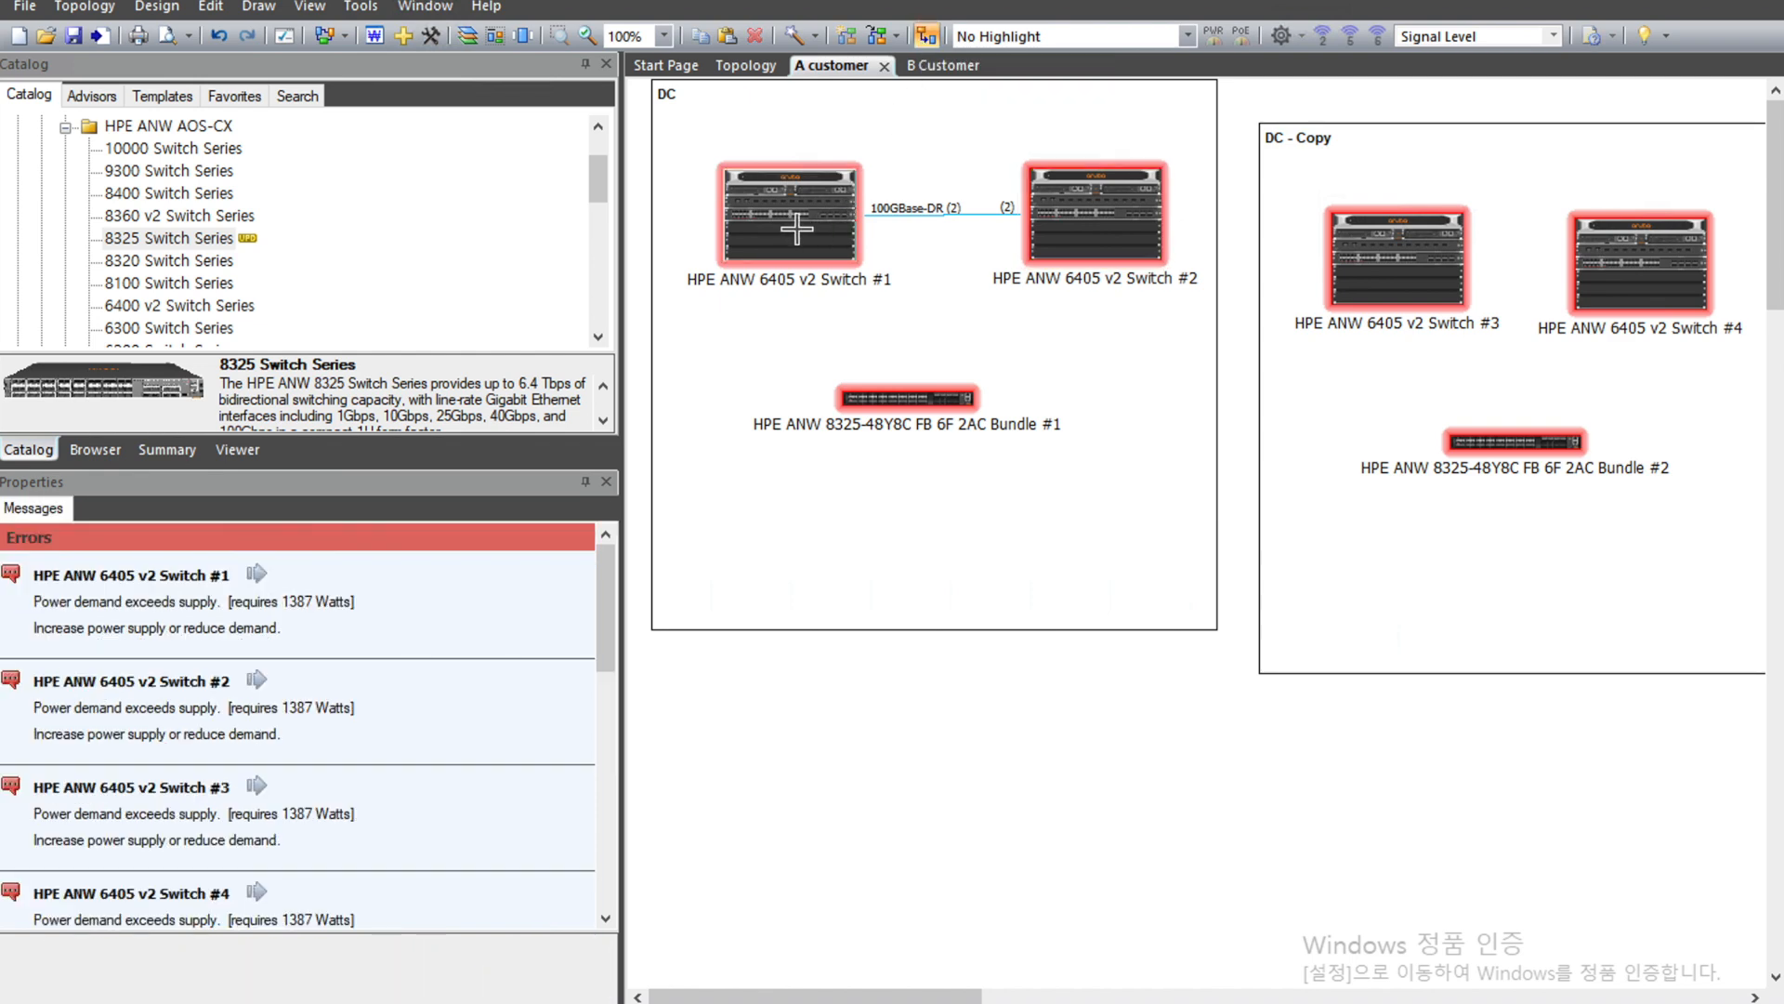
pyautogui.moveTo(796, 229); pyautogui.dragTo(882, 399)
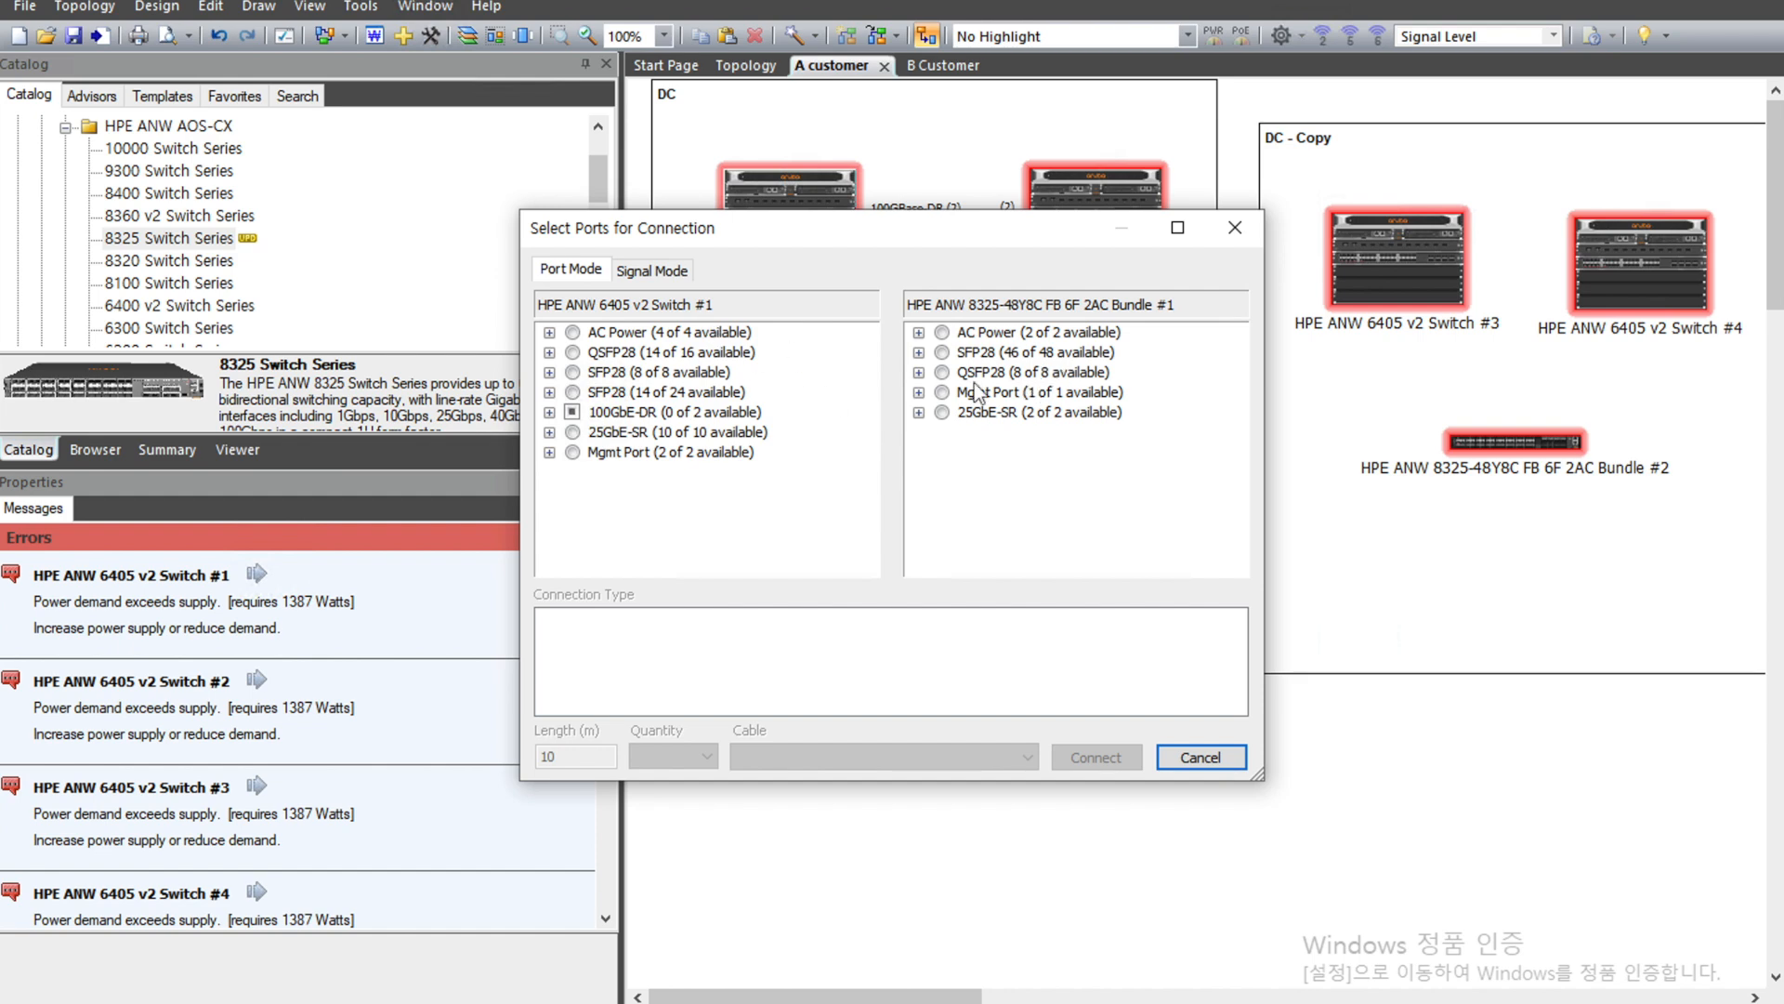
pyautogui.click(572, 432)
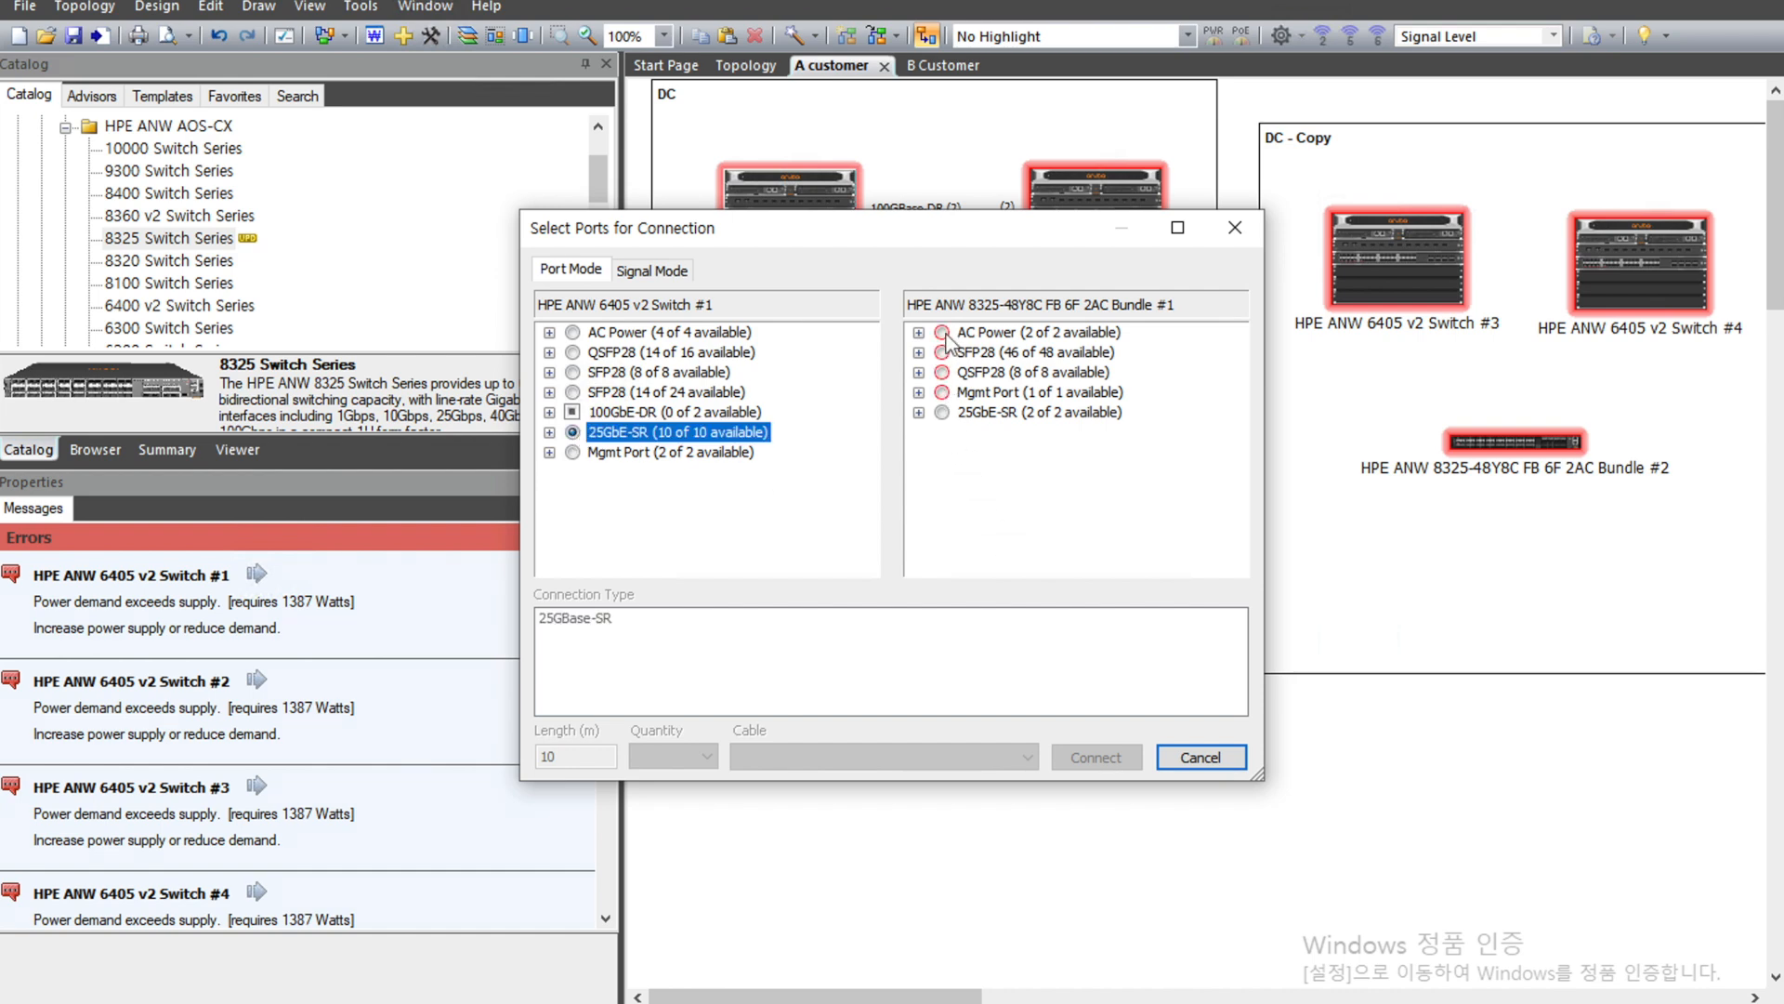
pyautogui.click(942, 412)
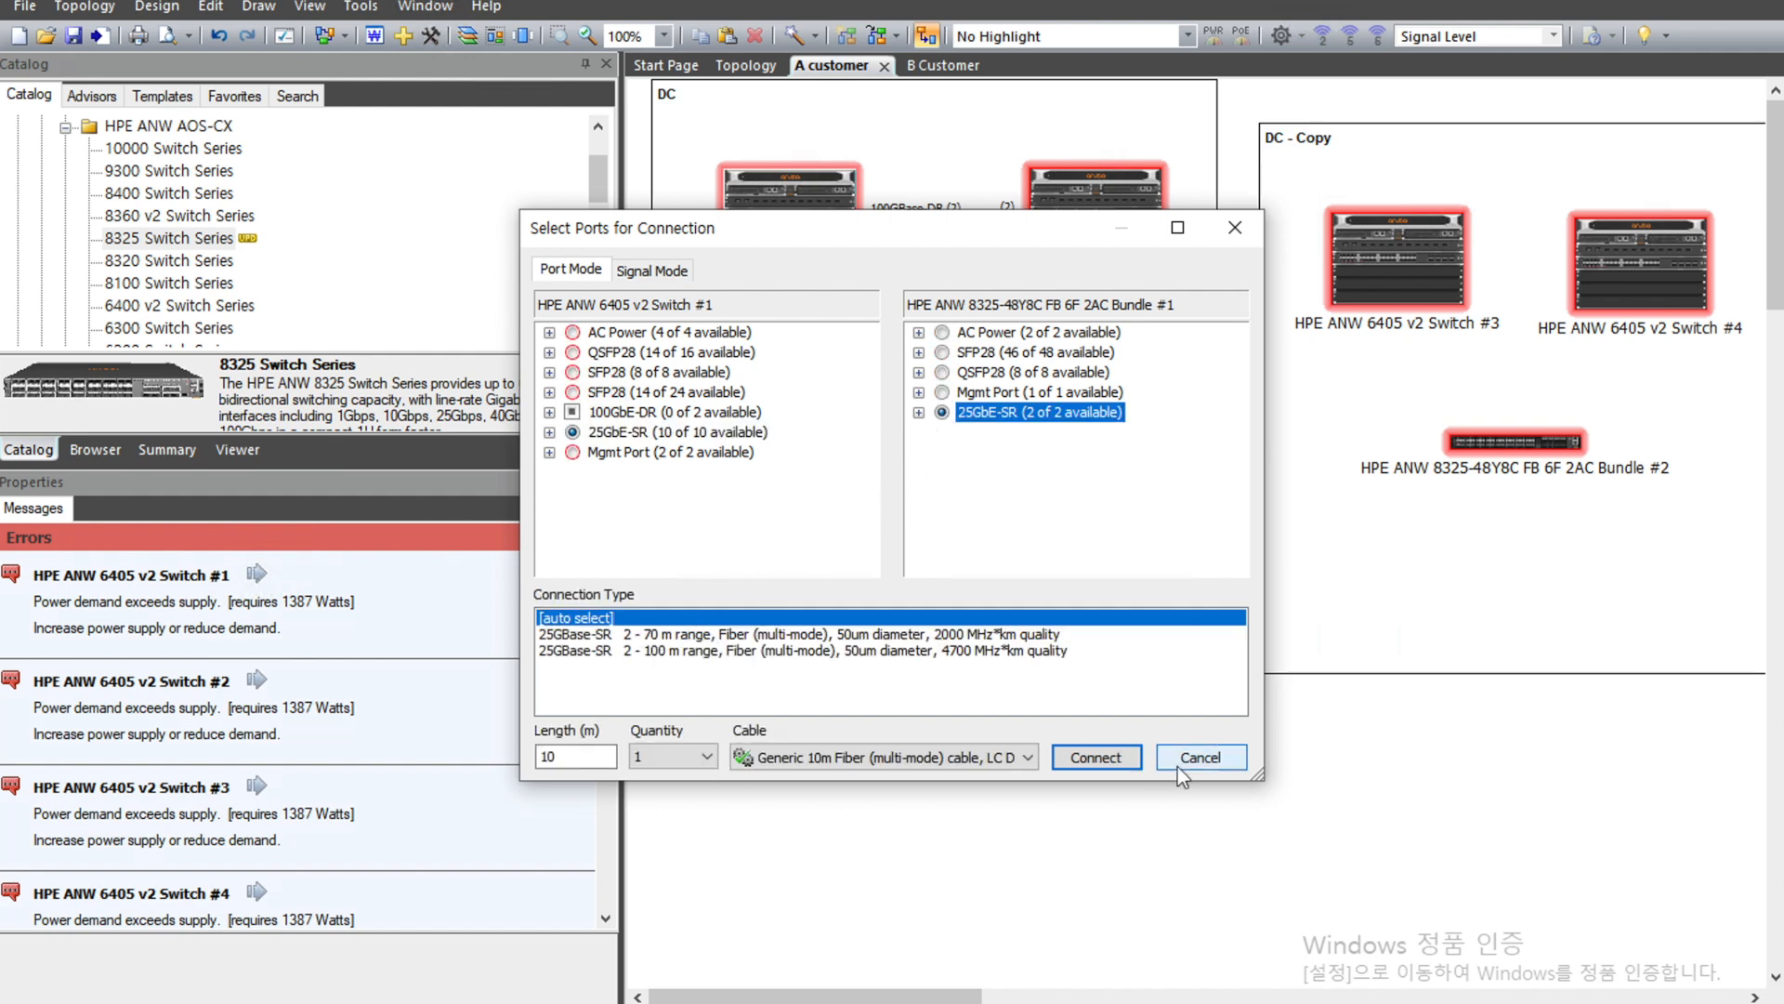
pyautogui.click(1113, 765)
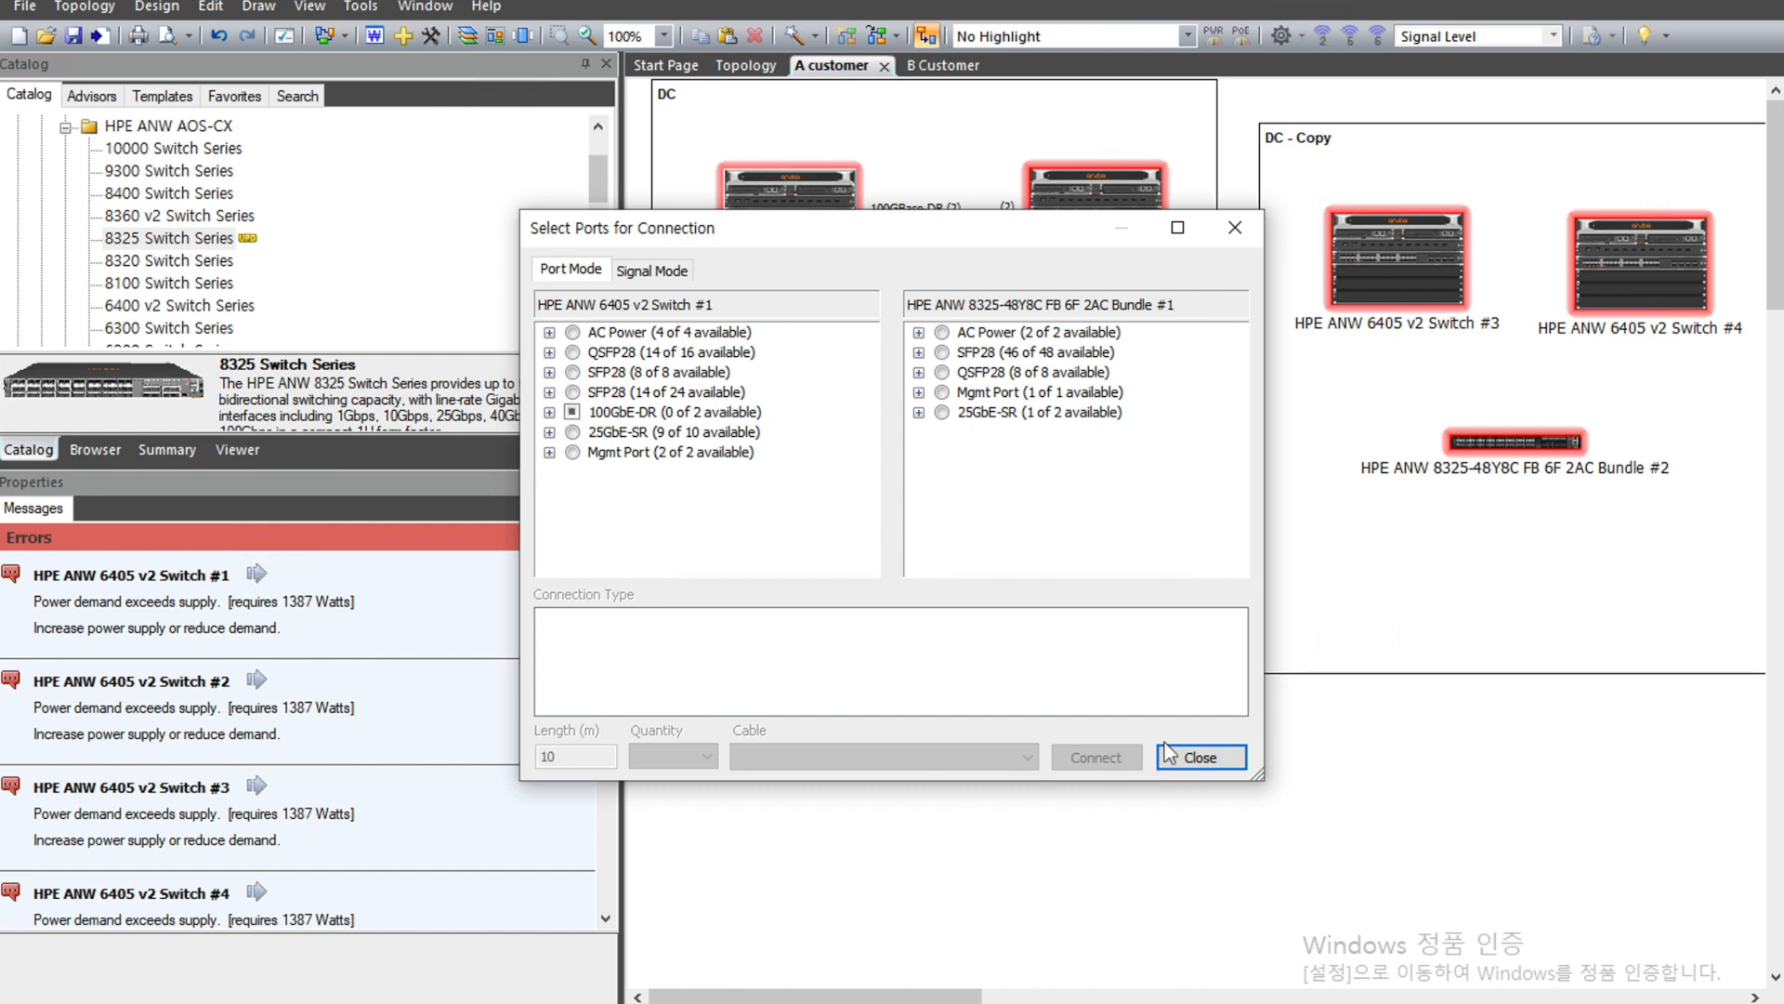
pyautogui.click(1198, 757)
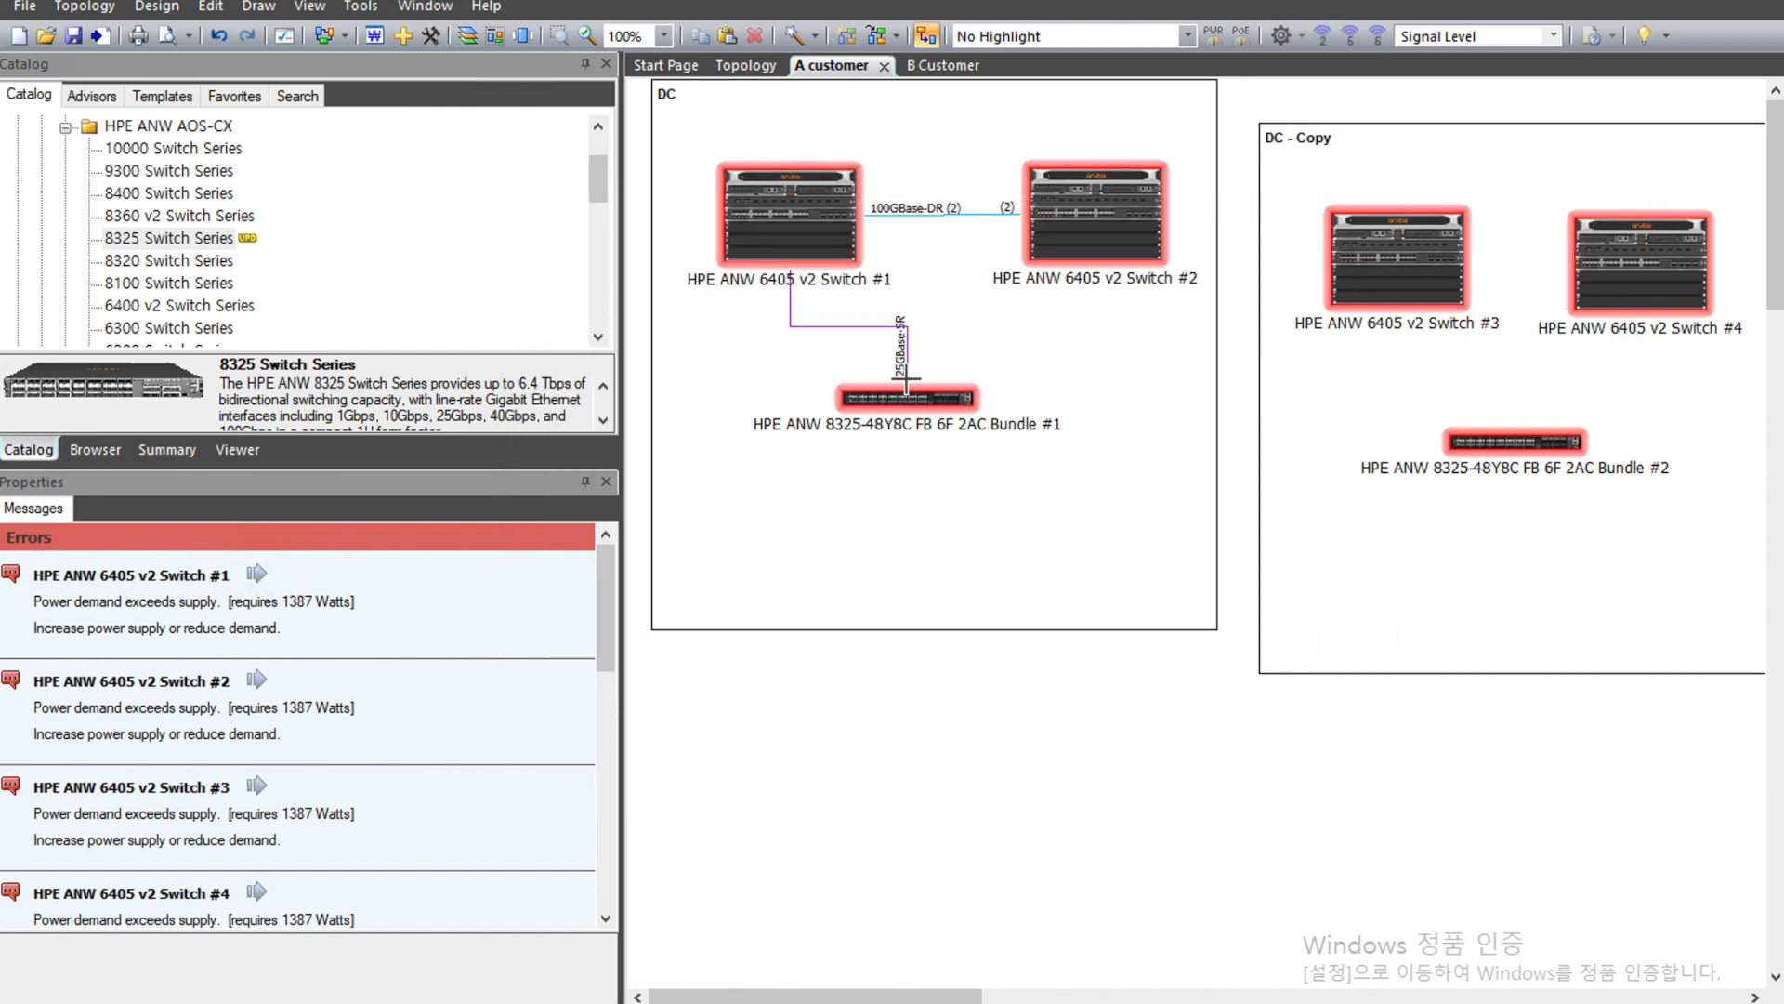
# Clone the 25GBase-SR connection to link 8325-48Y8C Bundle #1 with 6405 v2 Switch #2.
pyautogui.rightClick(955, 520)
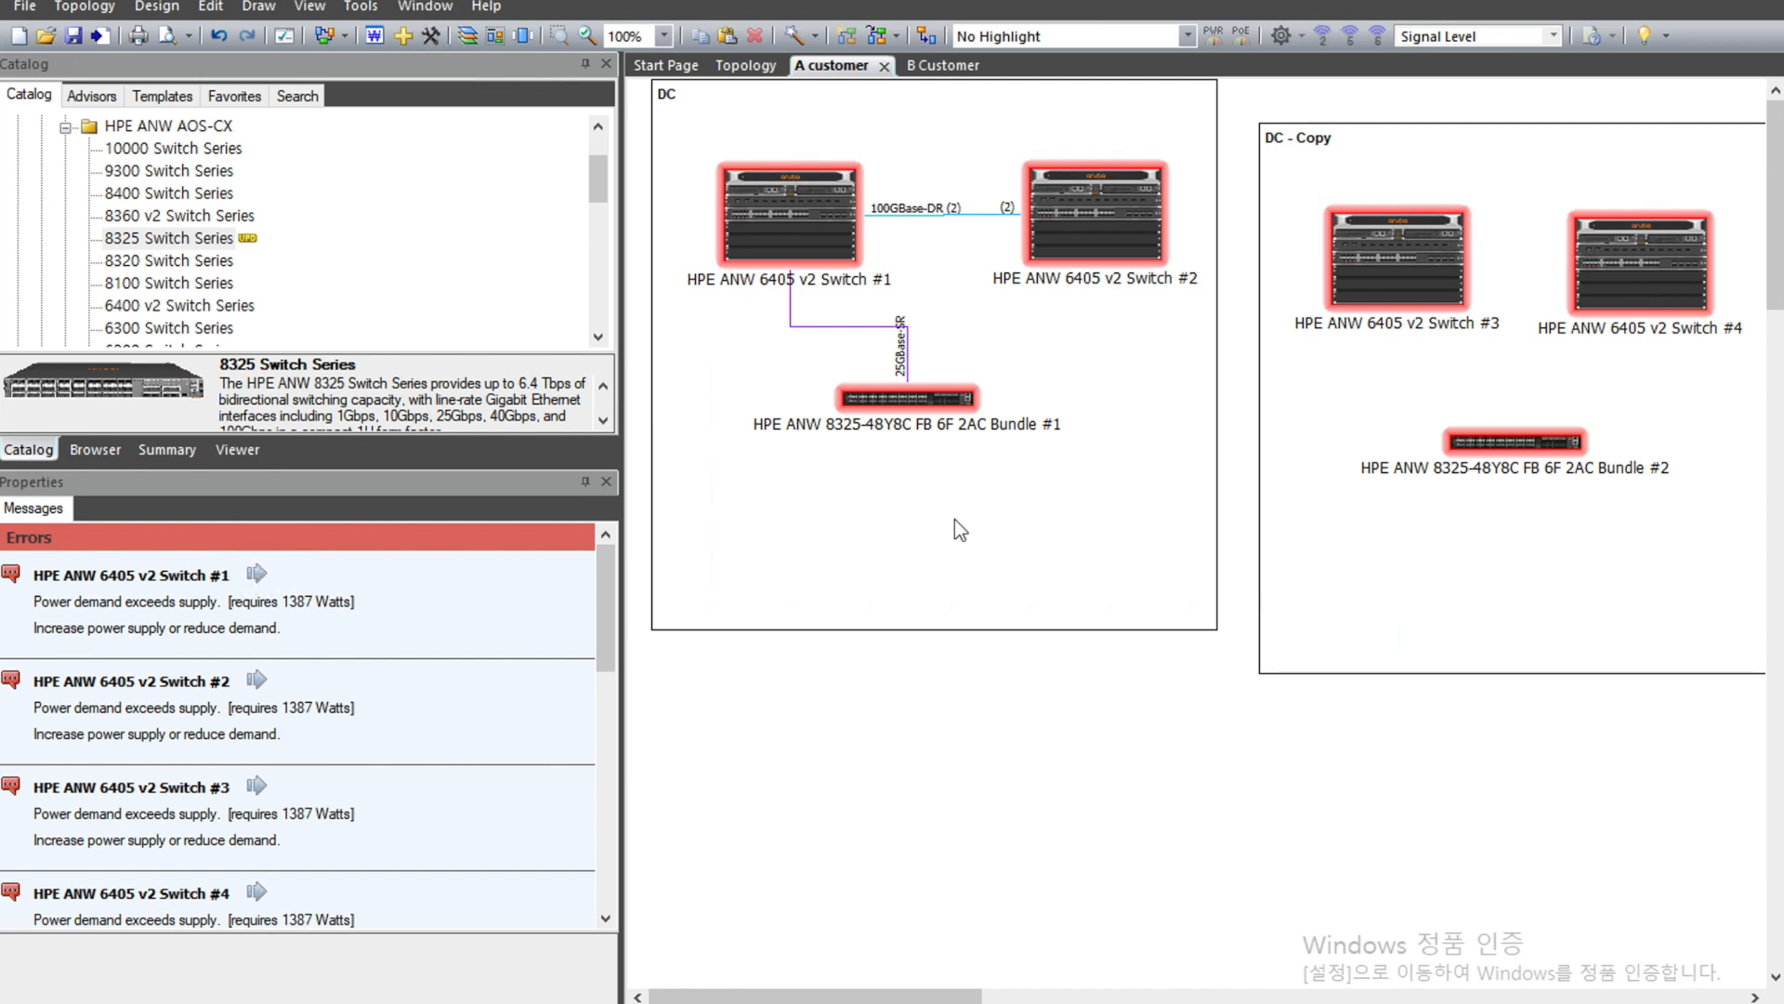
pyautogui.click(908, 364)
pyautogui.rightClick(909, 361)
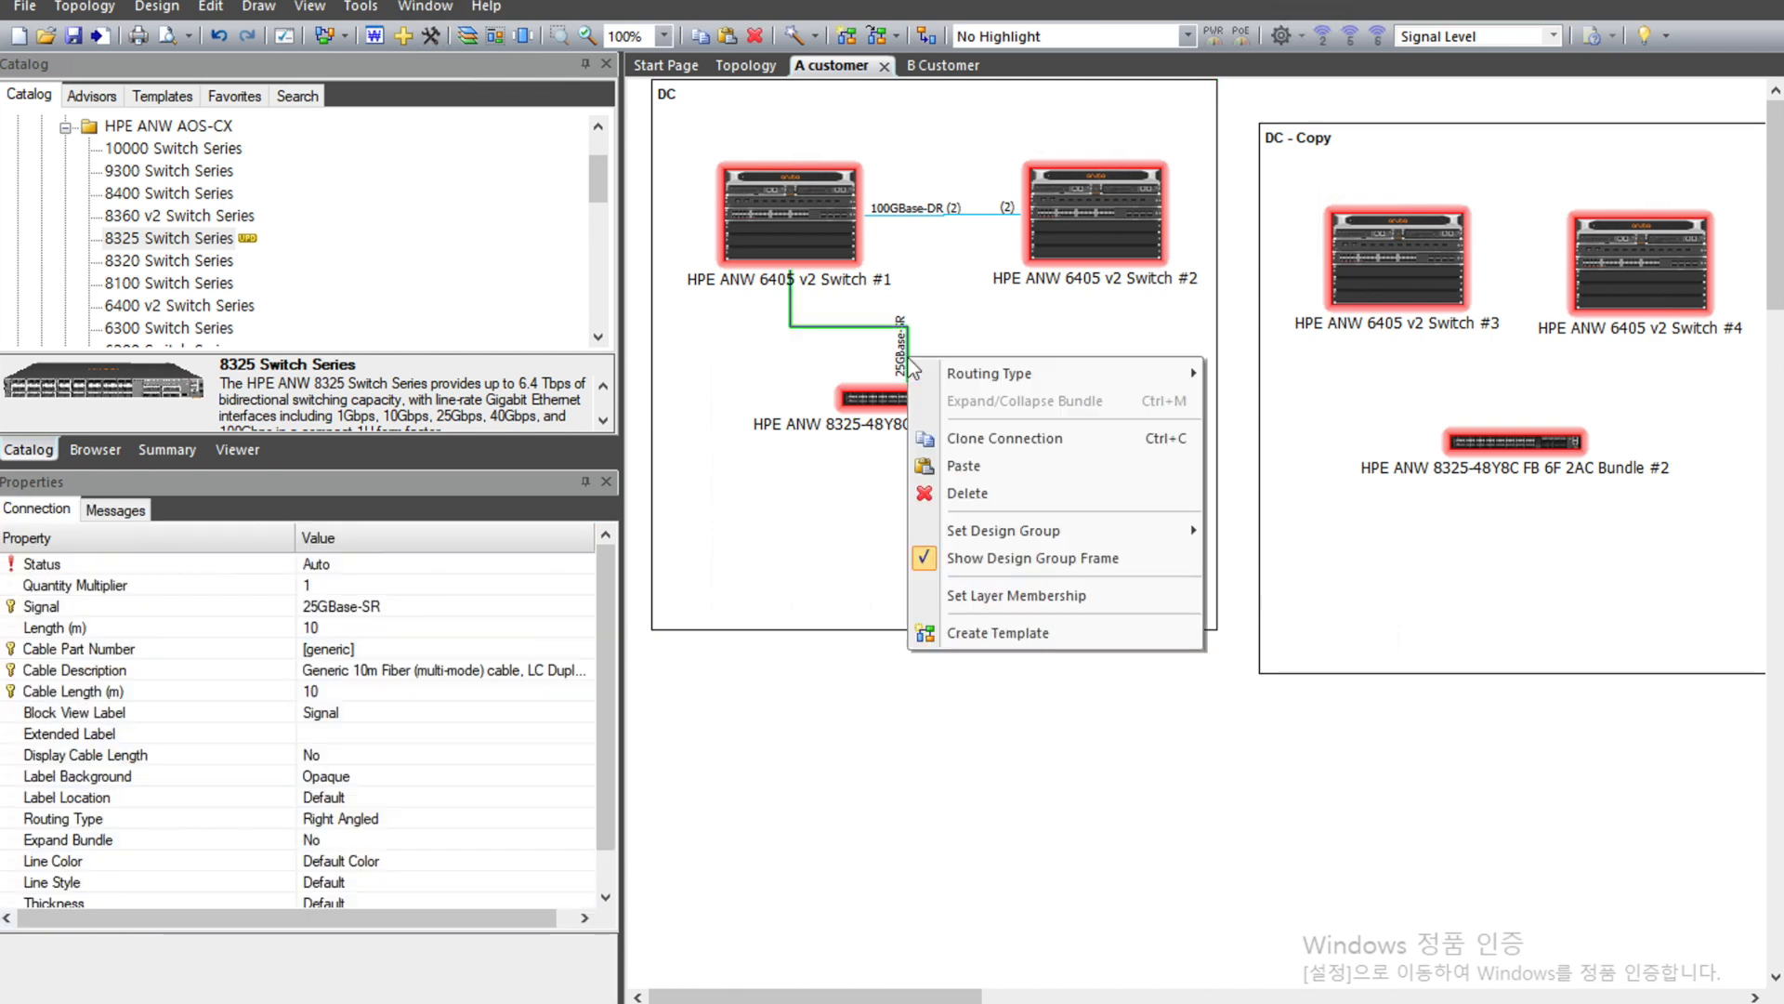
pyautogui.click(998, 438)
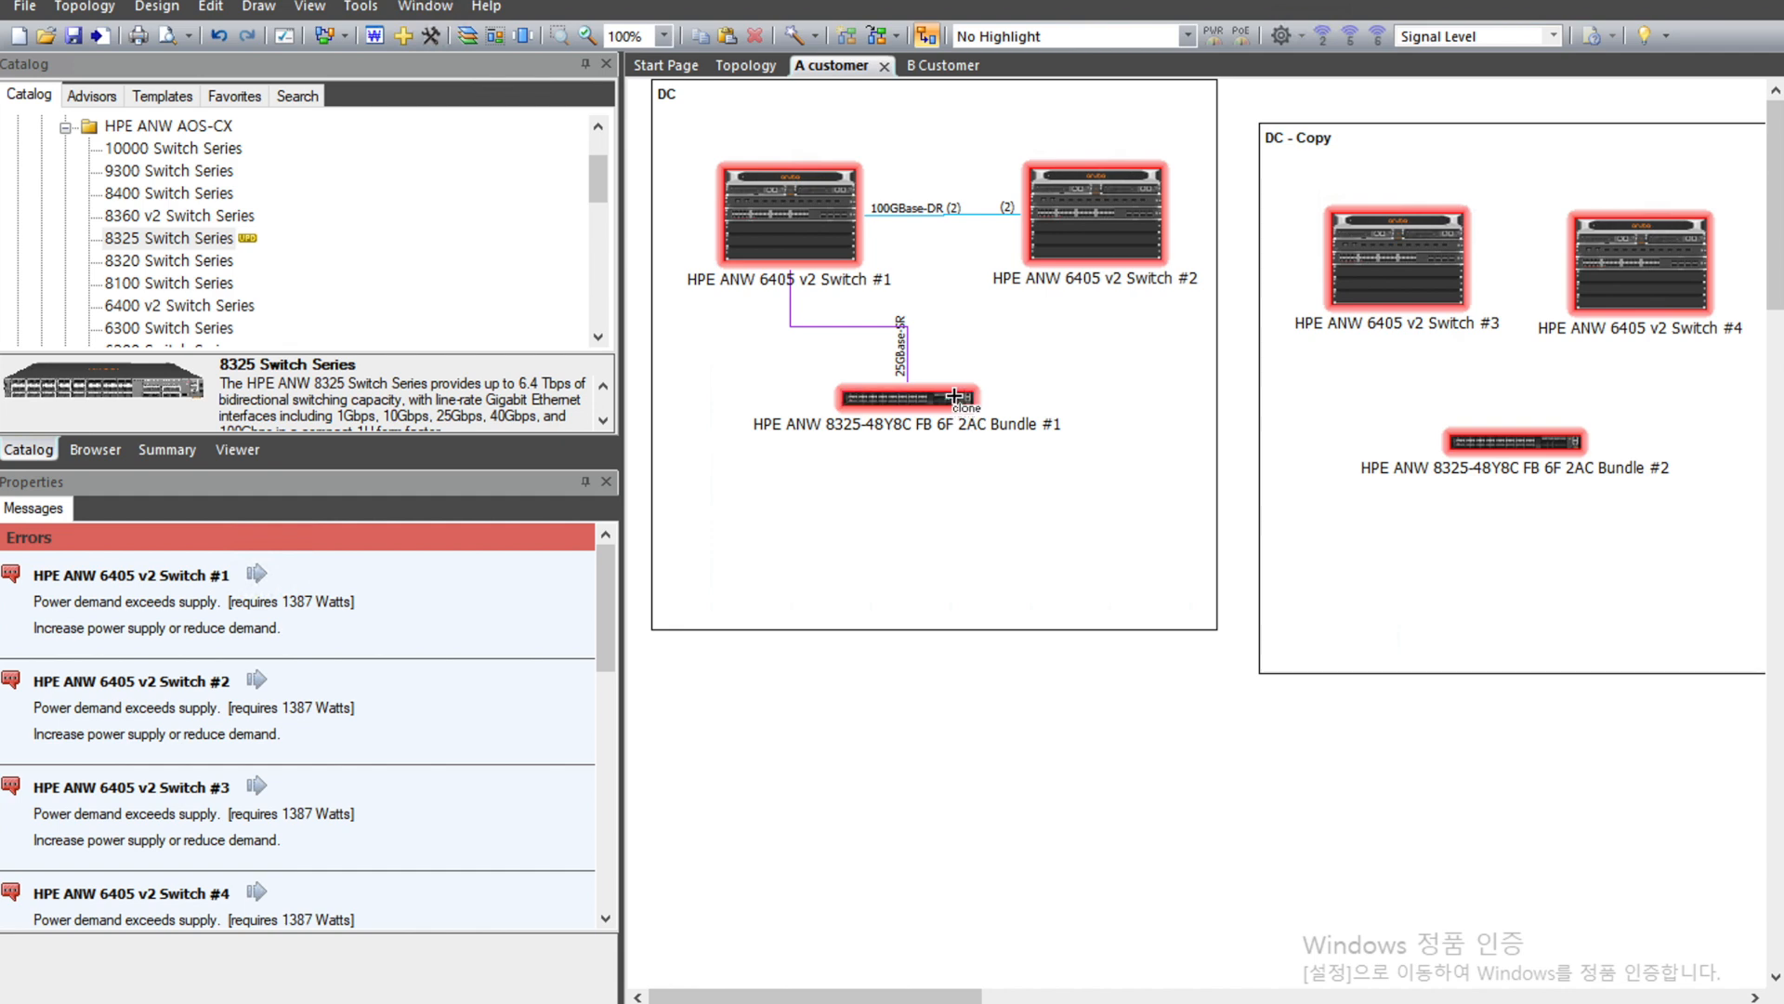
pyautogui.click(1081, 241)
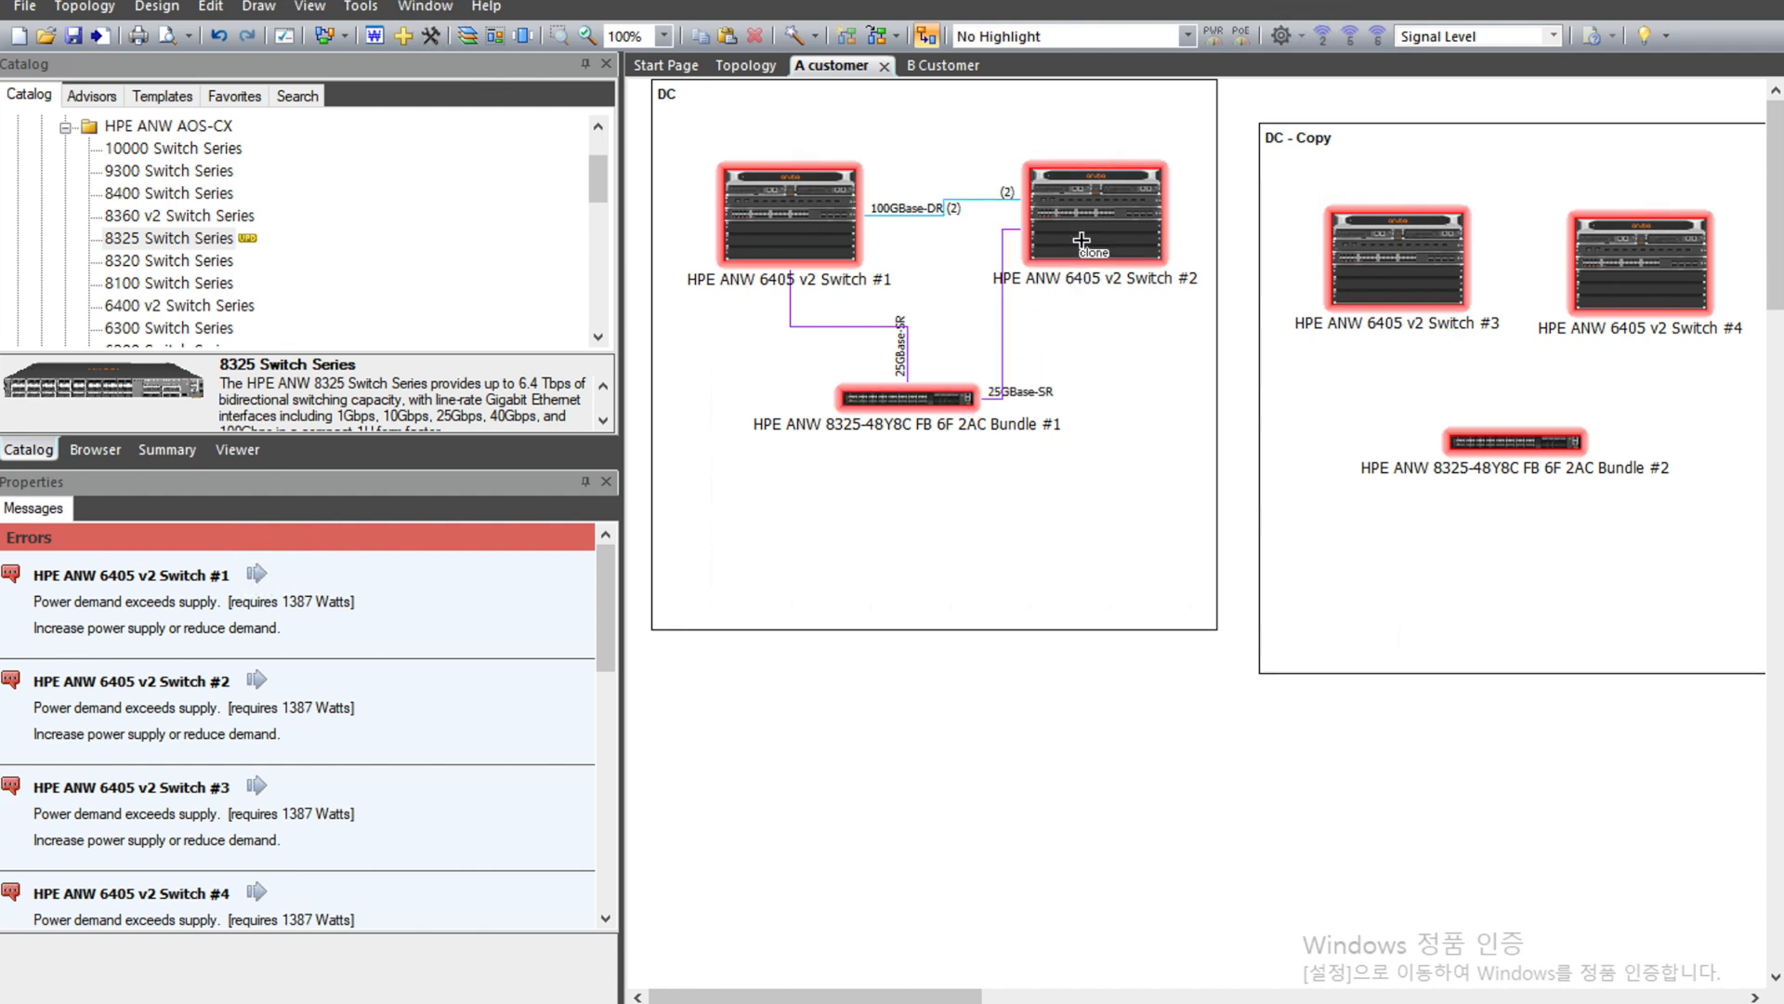
# Move 8325-48Y8C Bundle #1 down and centre it between the 6405 switches, and raise the DC - Copy group level with DC.
pyautogui.click(950, 409)
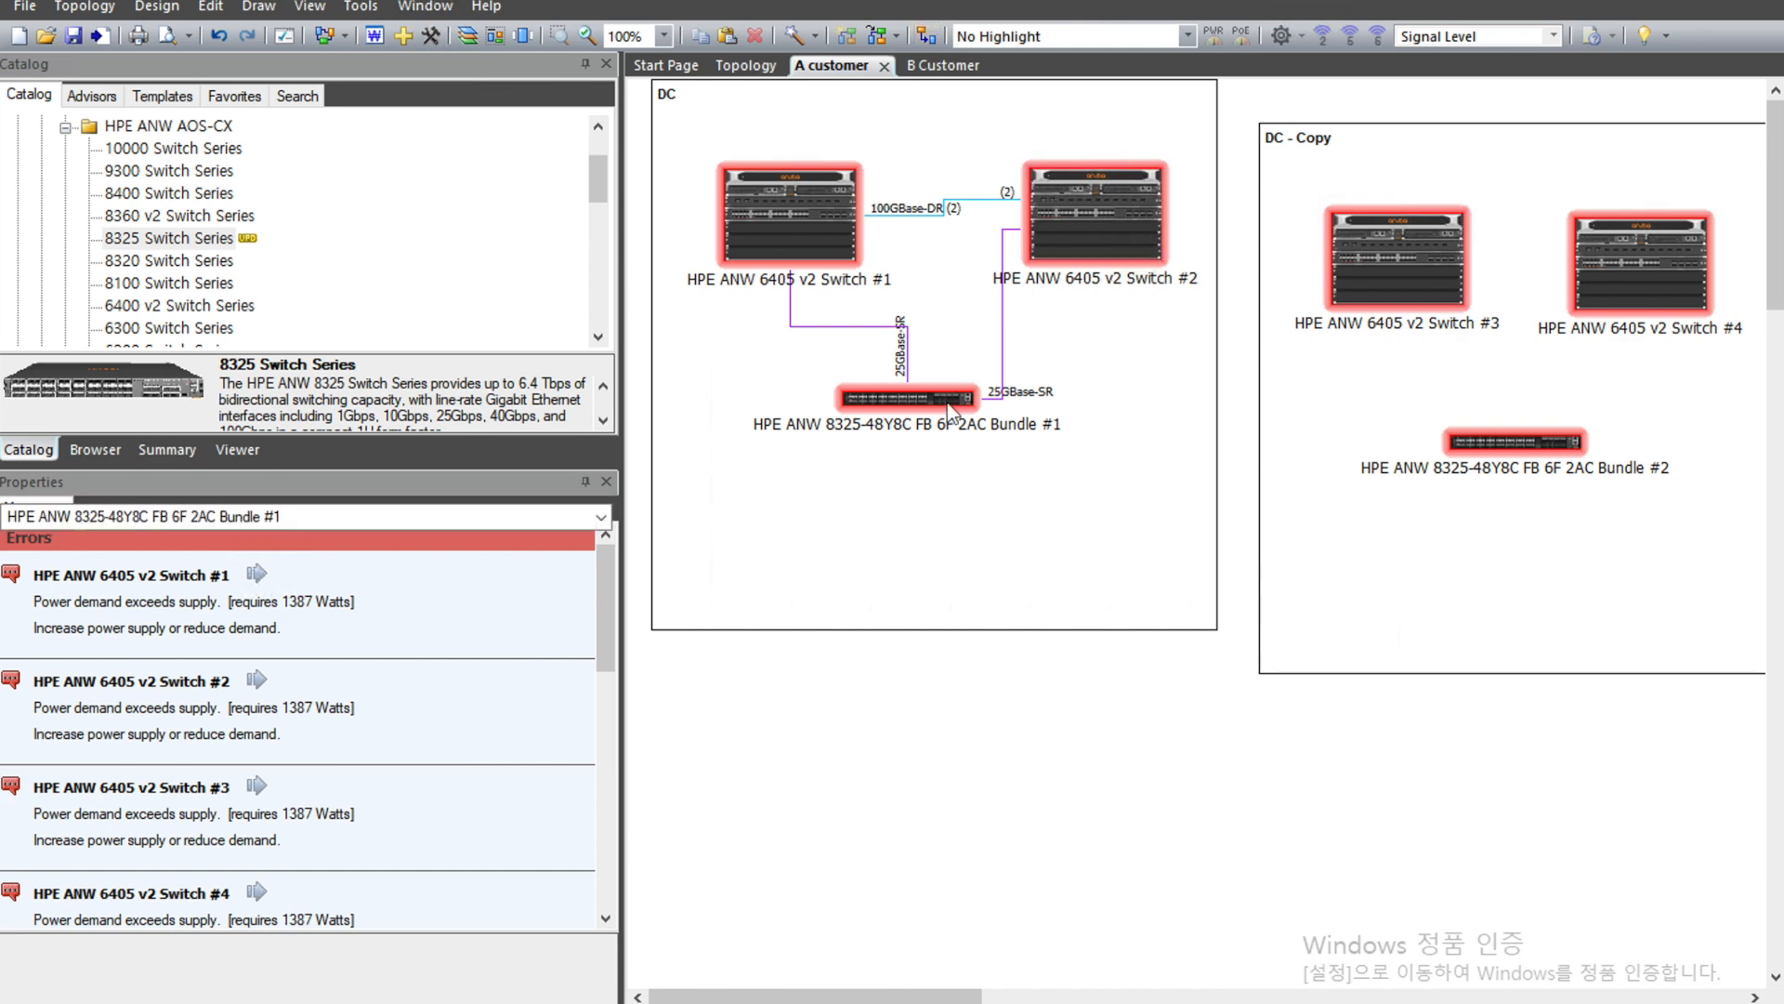
pyautogui.moveTo(950, 409); pyautogui.dragTo(1005, 493)
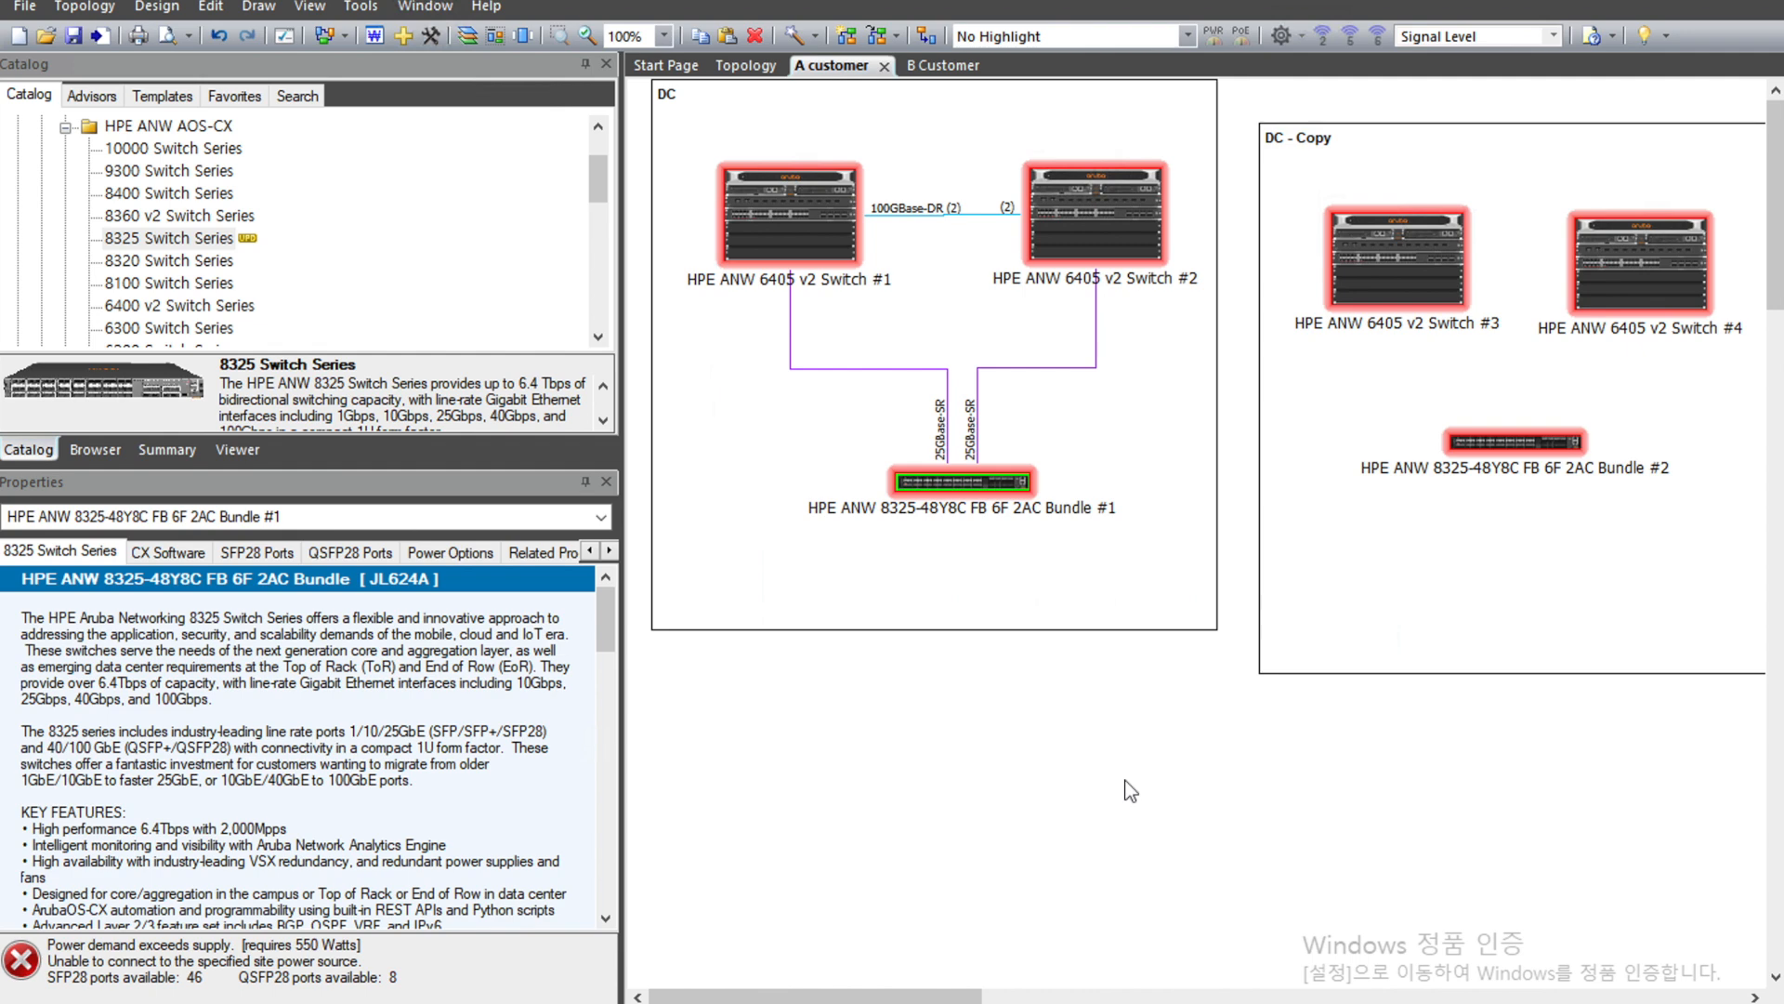
pyautogui.moveTo(1318, 673); pyautogui.dragTo(1316, 634)
pyautogui.click(1121, 869)
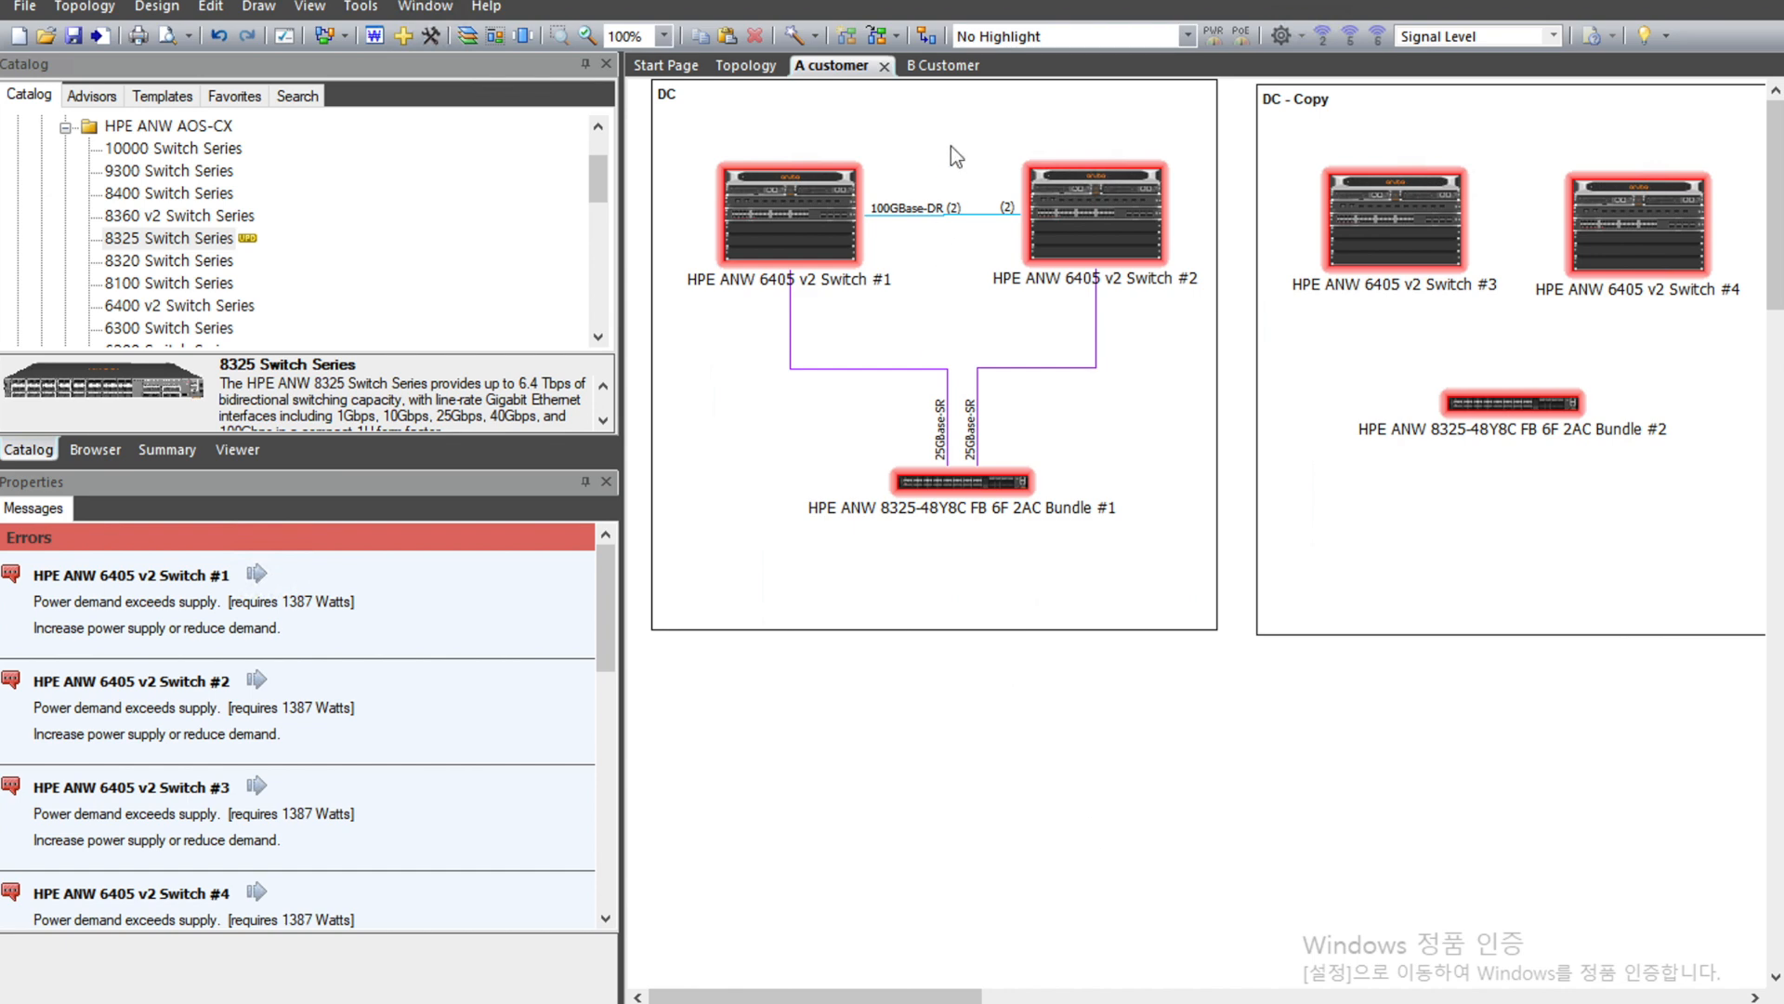
# Open the quotation without selecting a price list and view only the A customer site's parts with a wider Description column.
pyautogui.click(944, 67)
pyautogui.click(845, 66)
pyautogui.click(376, 37)
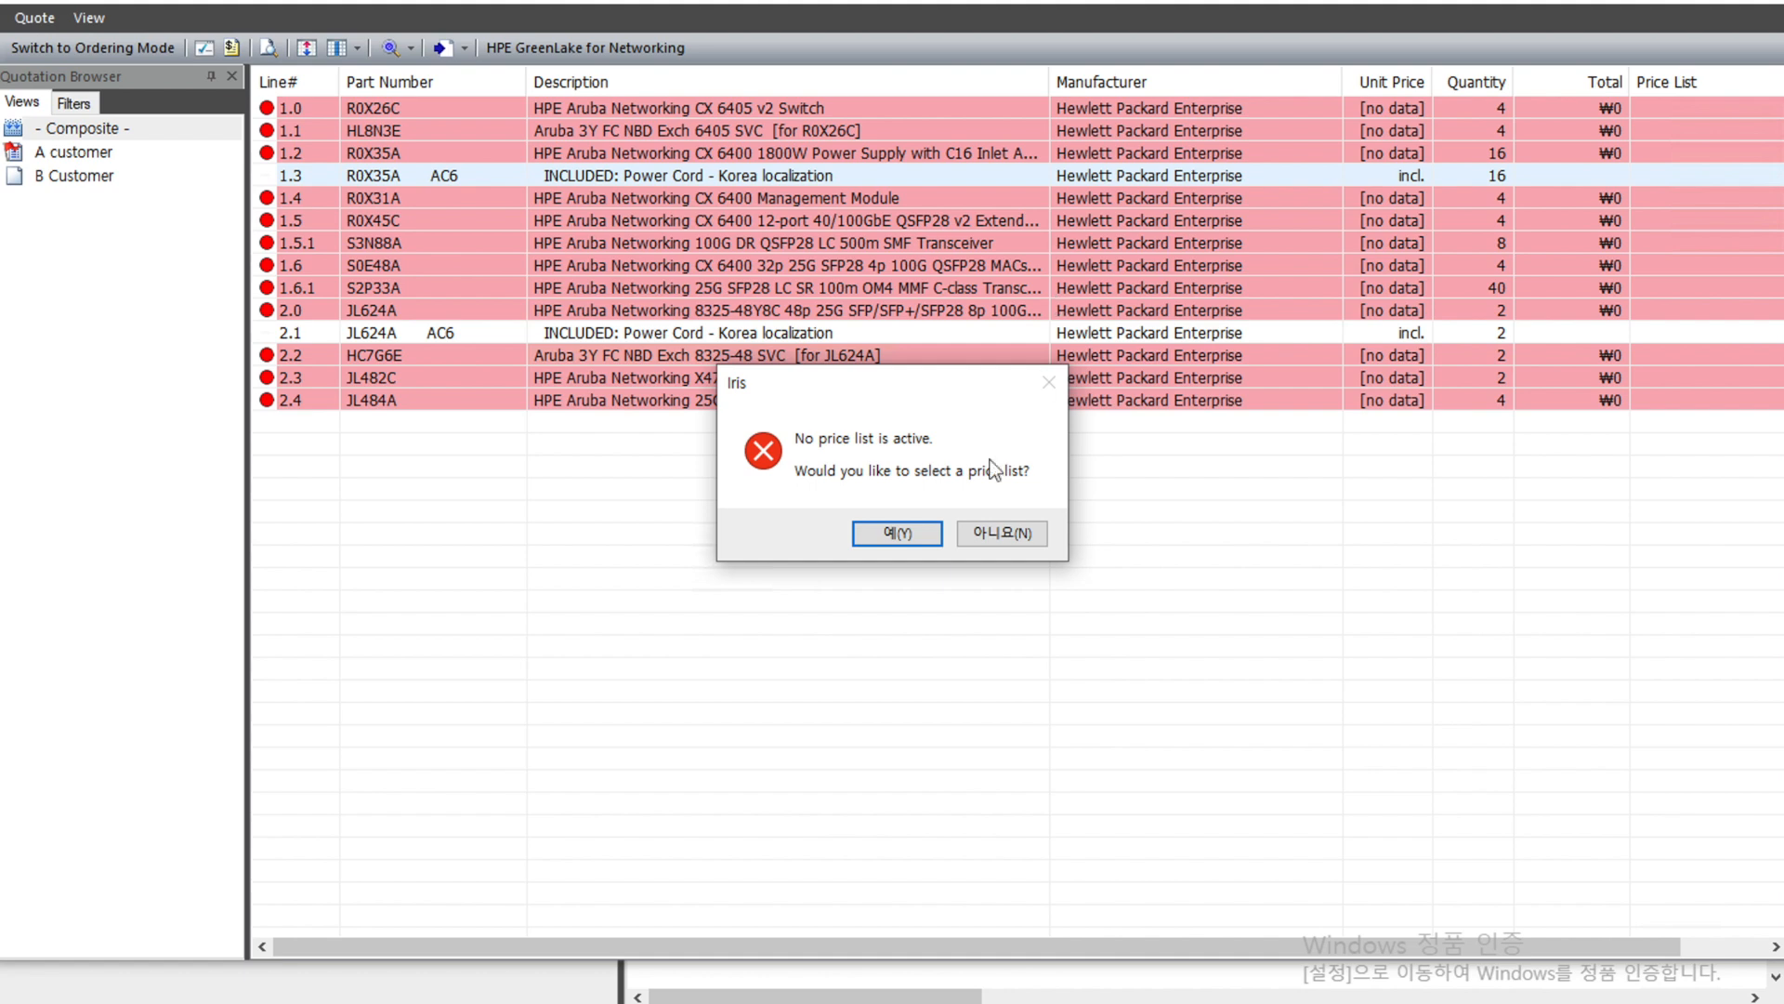
pyautogui.click(1020, 538)
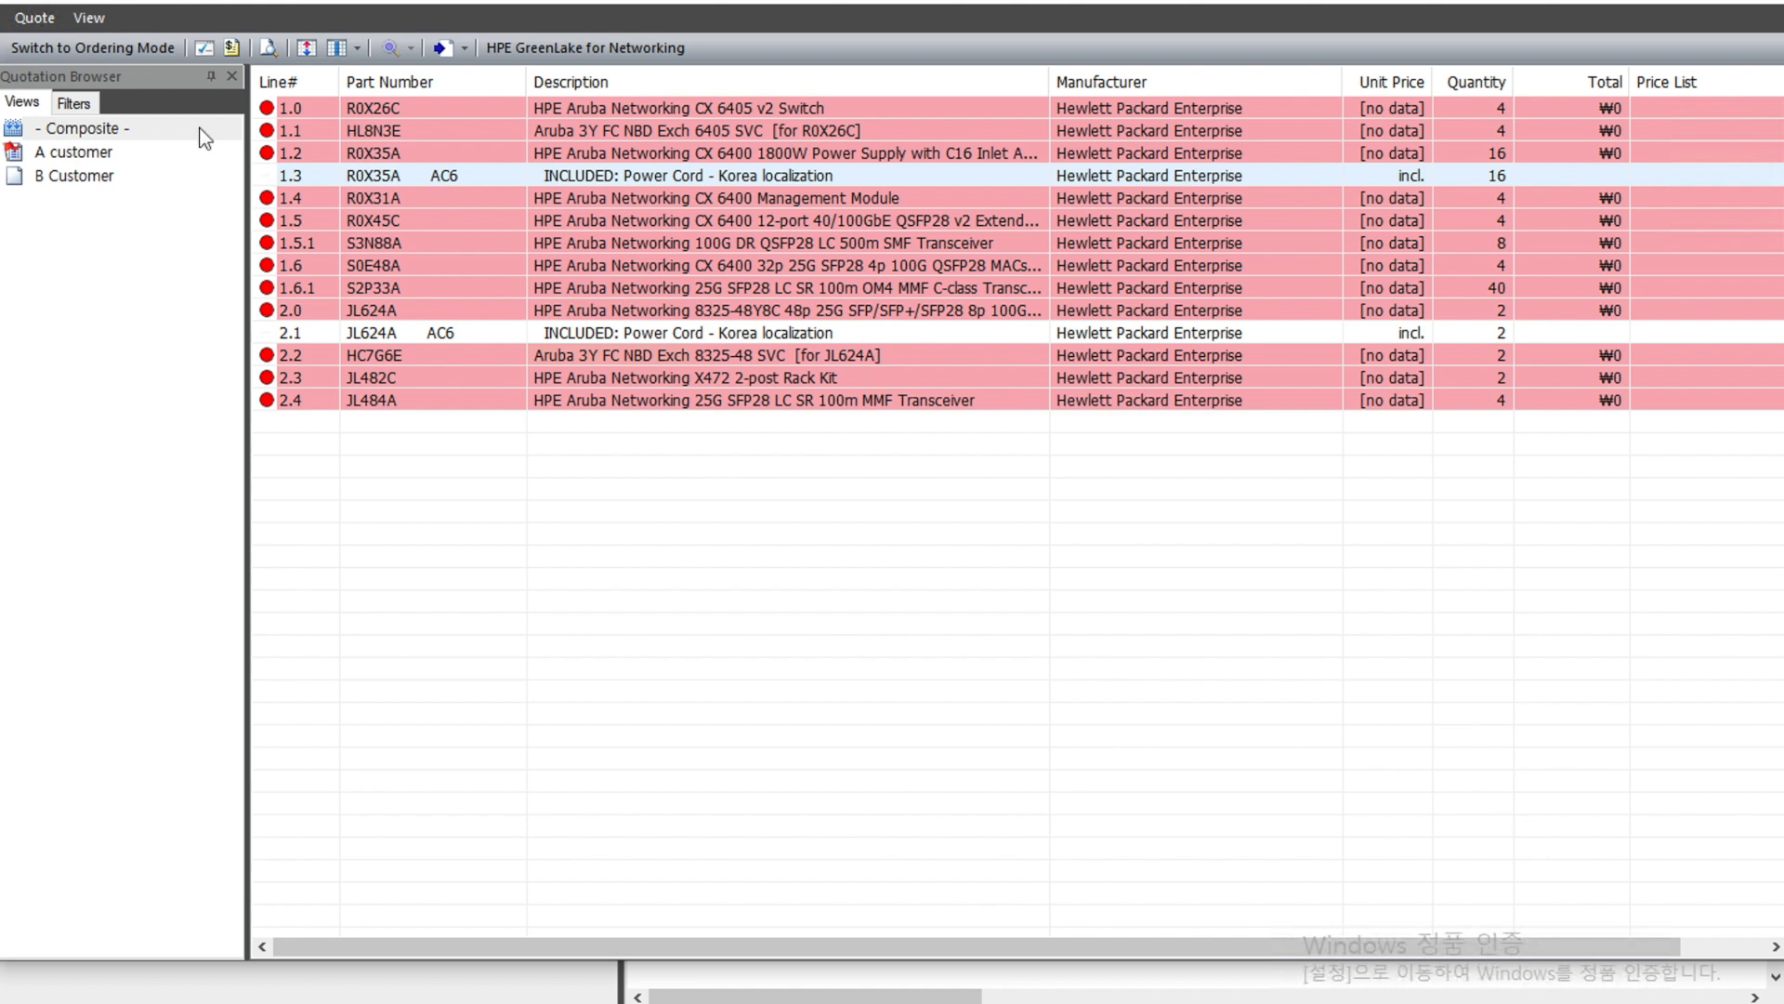
pyautogui.click(74, 160)
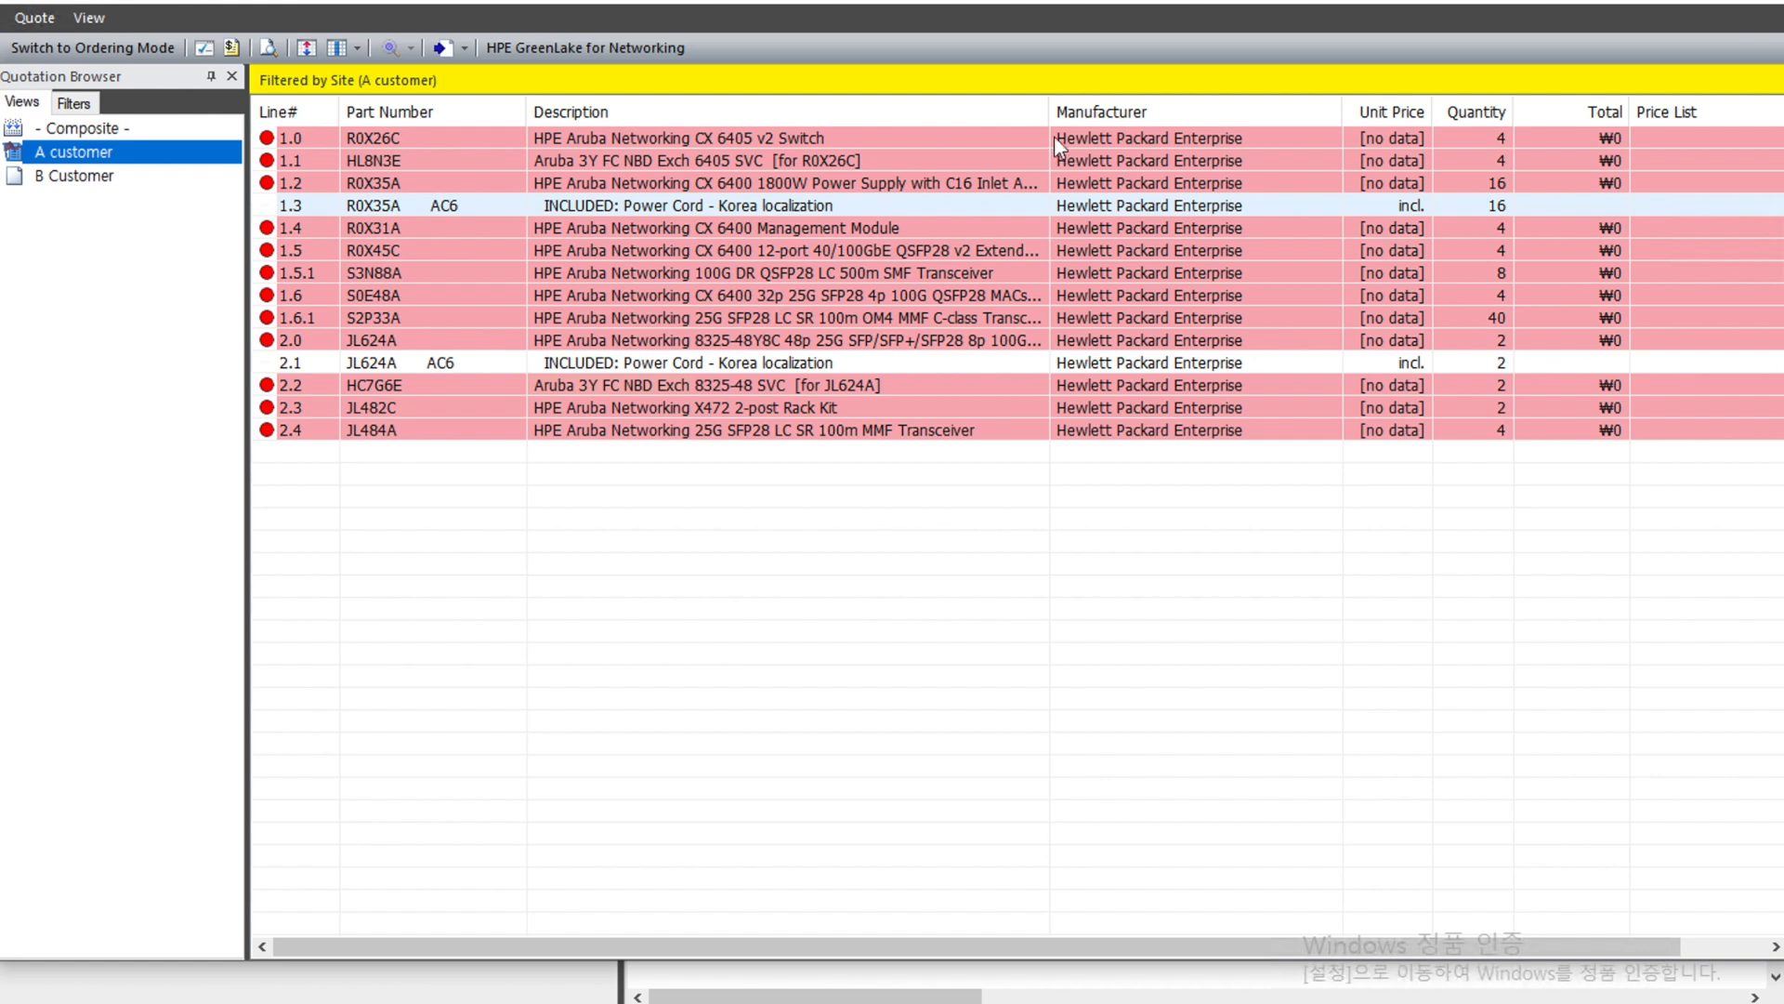
pyautogui.moveTo(1049, 112); pyautogui.dragTo(1103, 112)
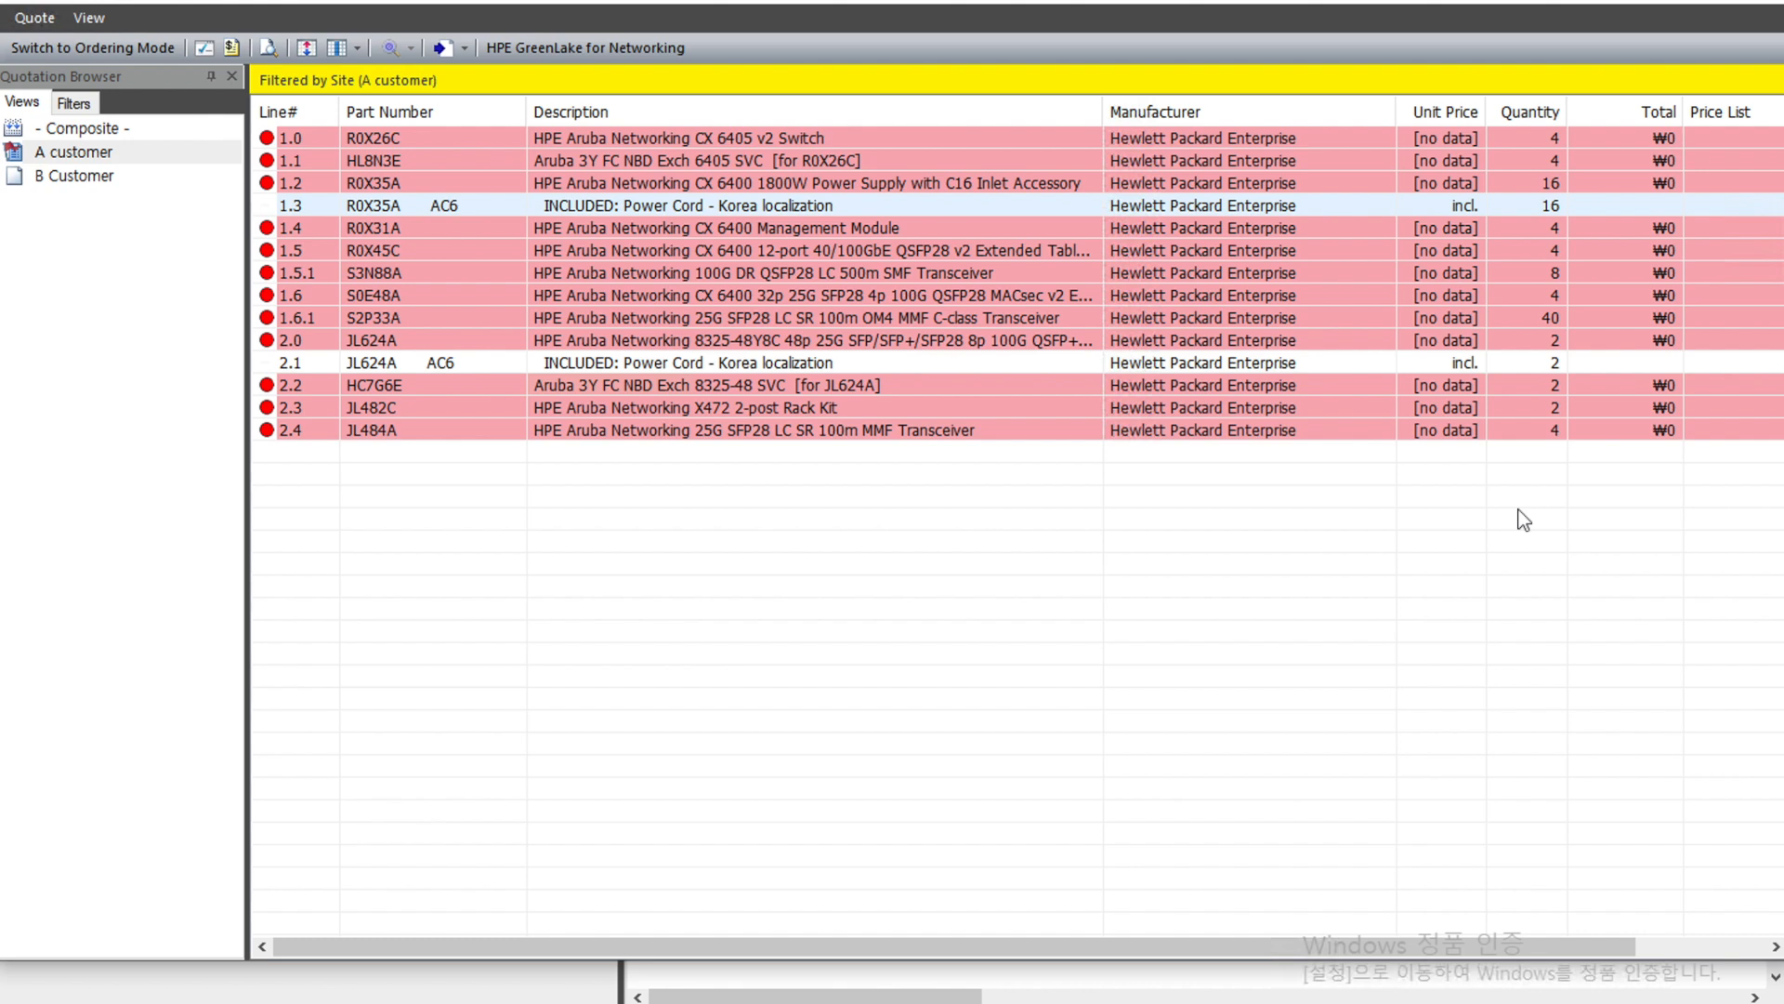
# Review the quotation's parts for the B Customer site, the A customer site and the composite of all sites.
pyautogui.click(83, 176)
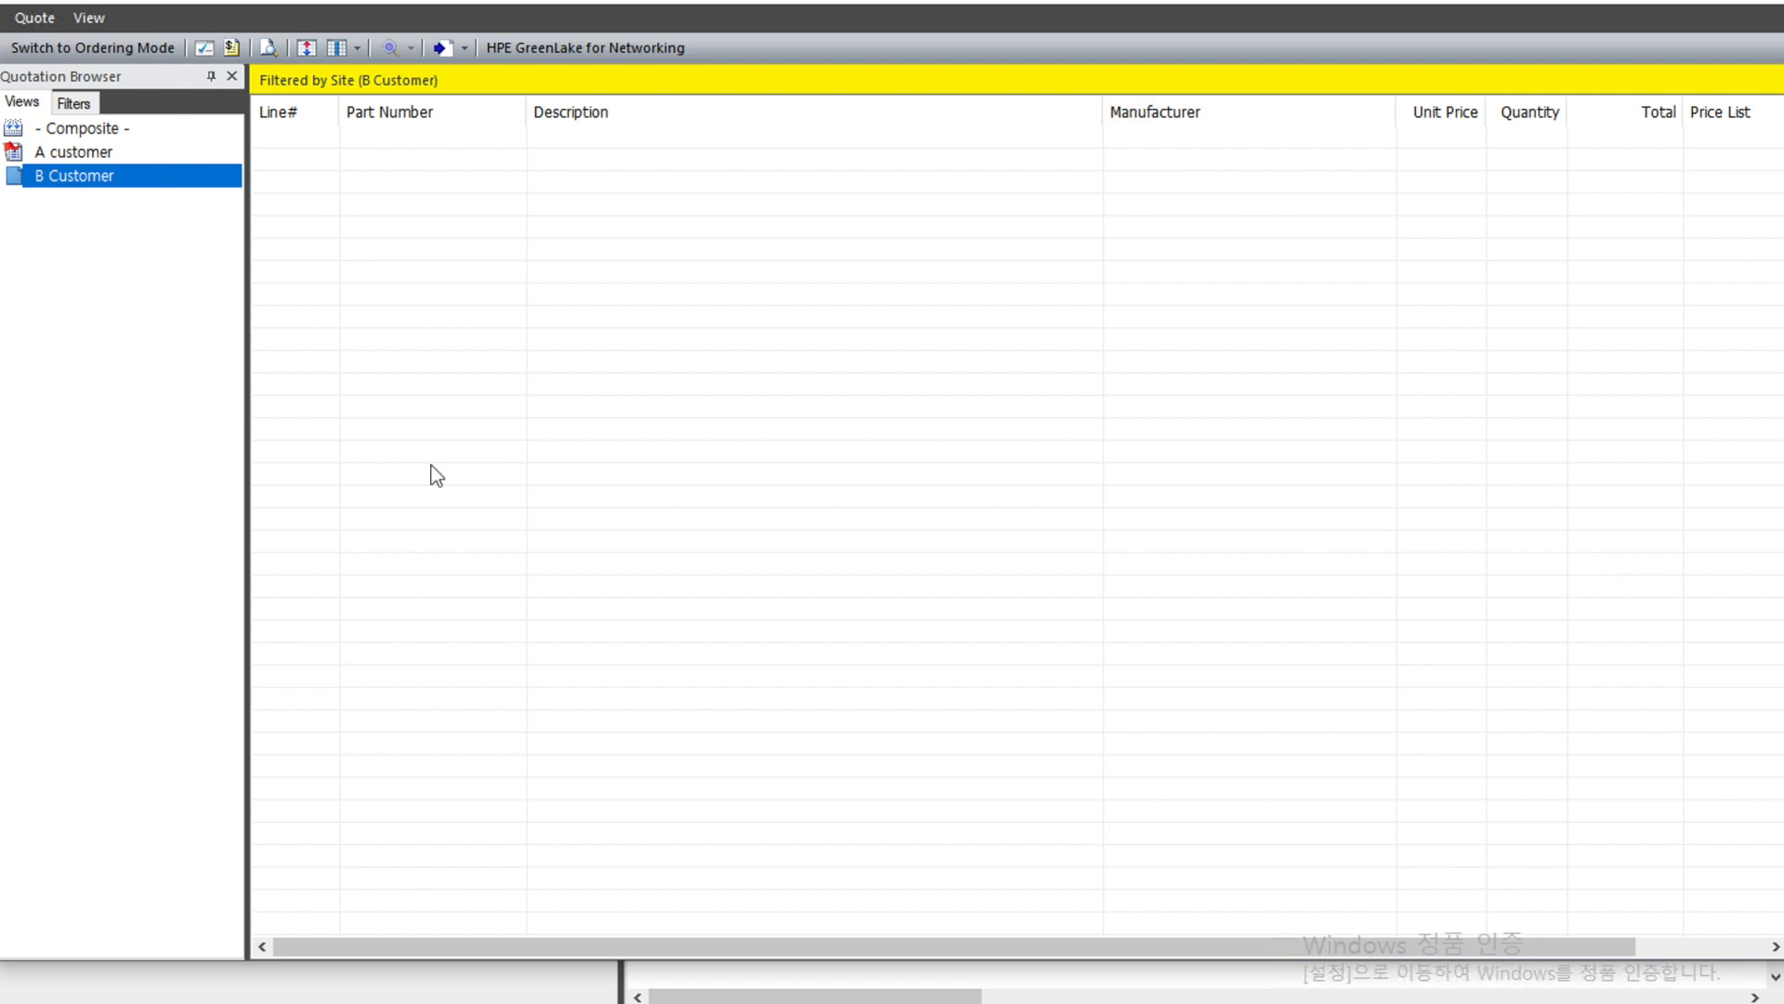
pyautogui.click(94, 158)
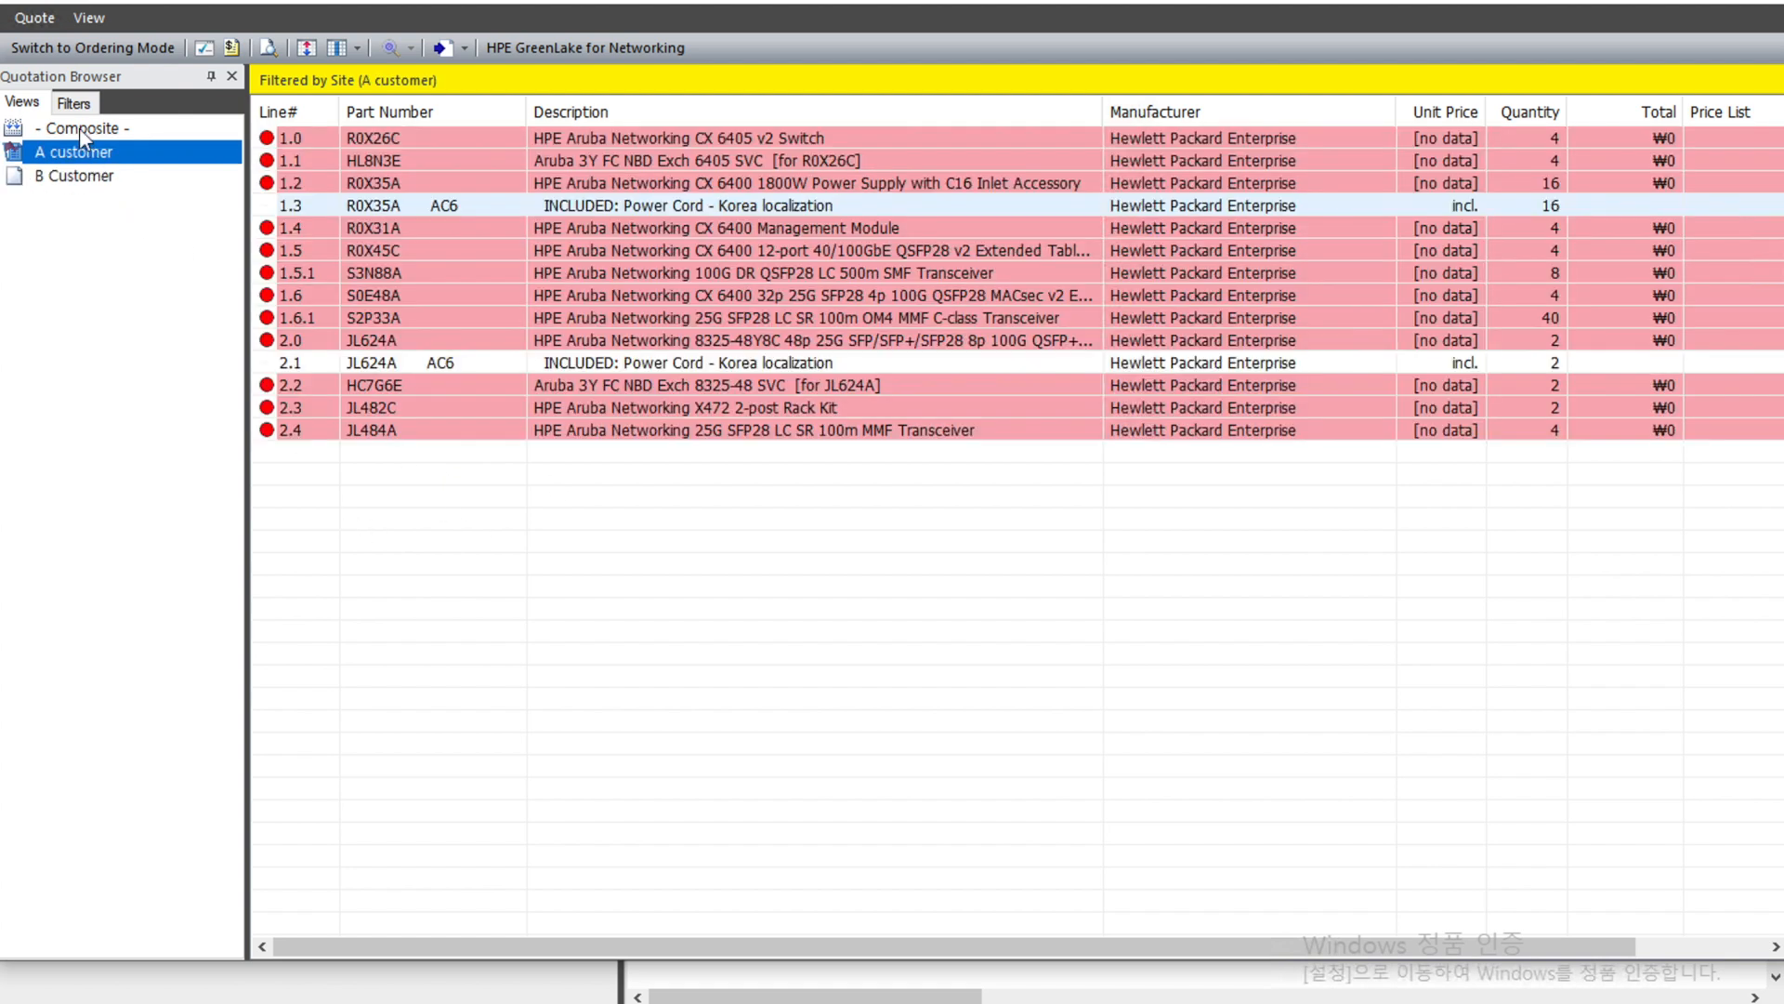
pyautogui.click(80, 128)
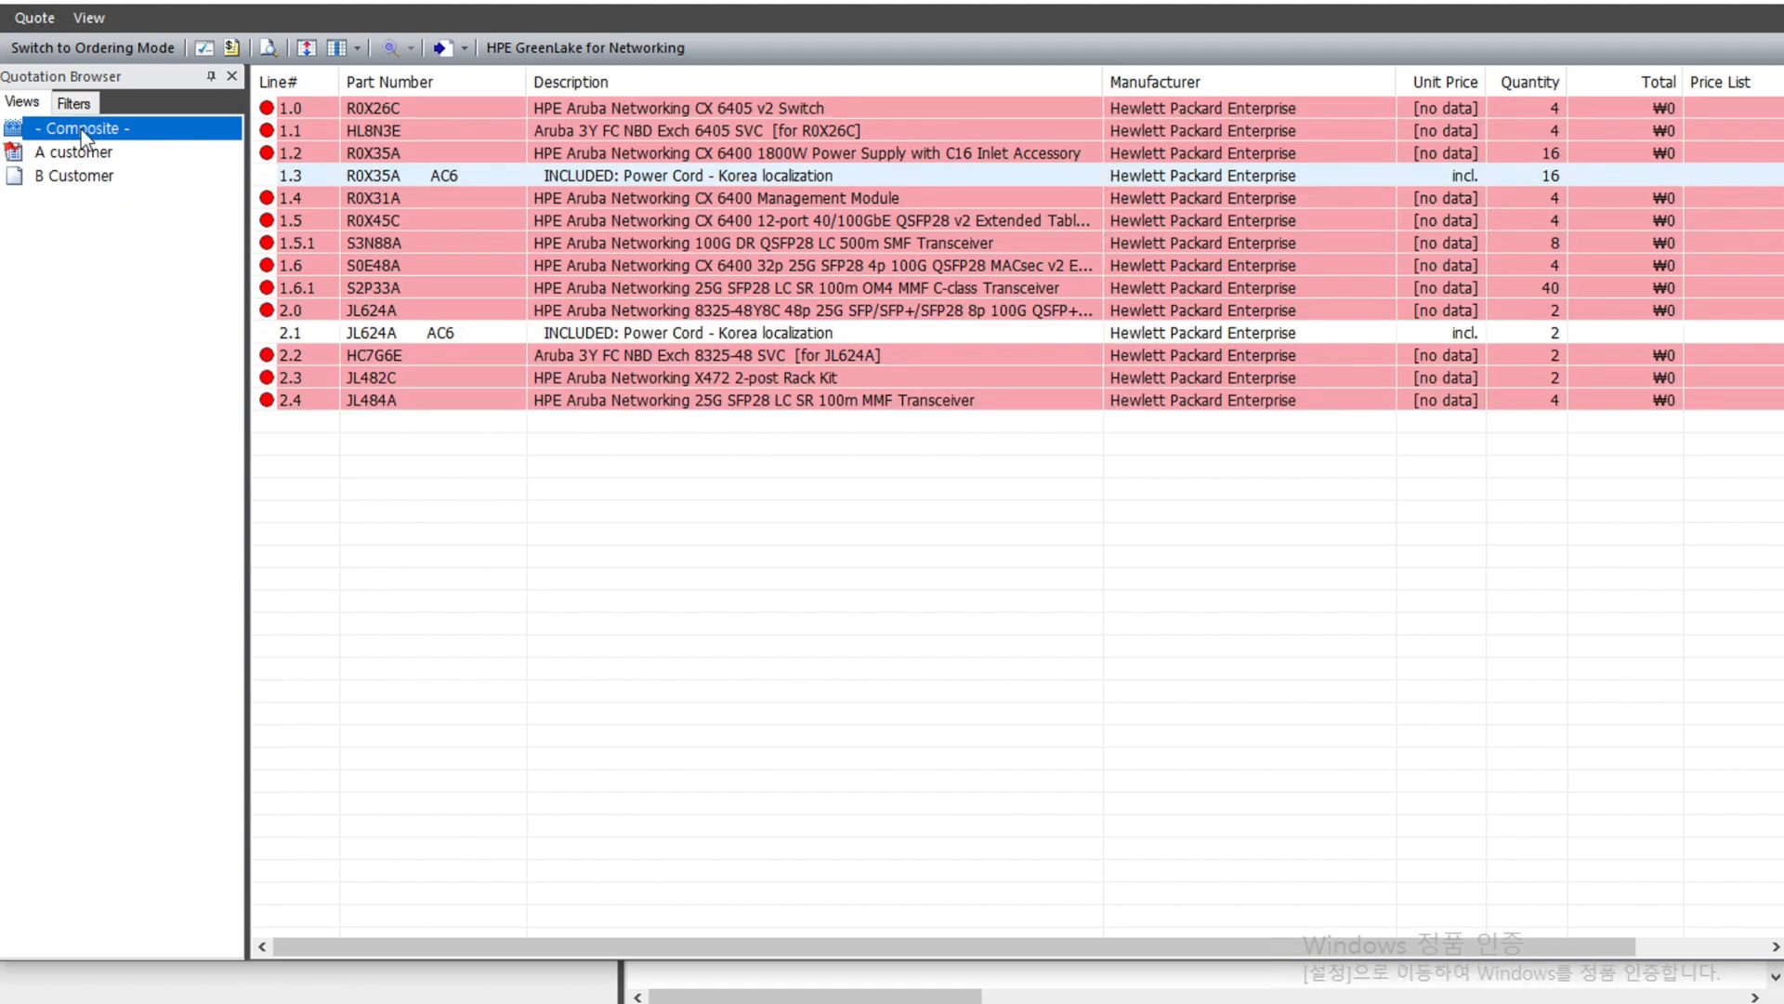
# Look at the Excel export of the composite quotation without saving a file, and return to the A customer diagram.
pyautogui.click(443, 51)
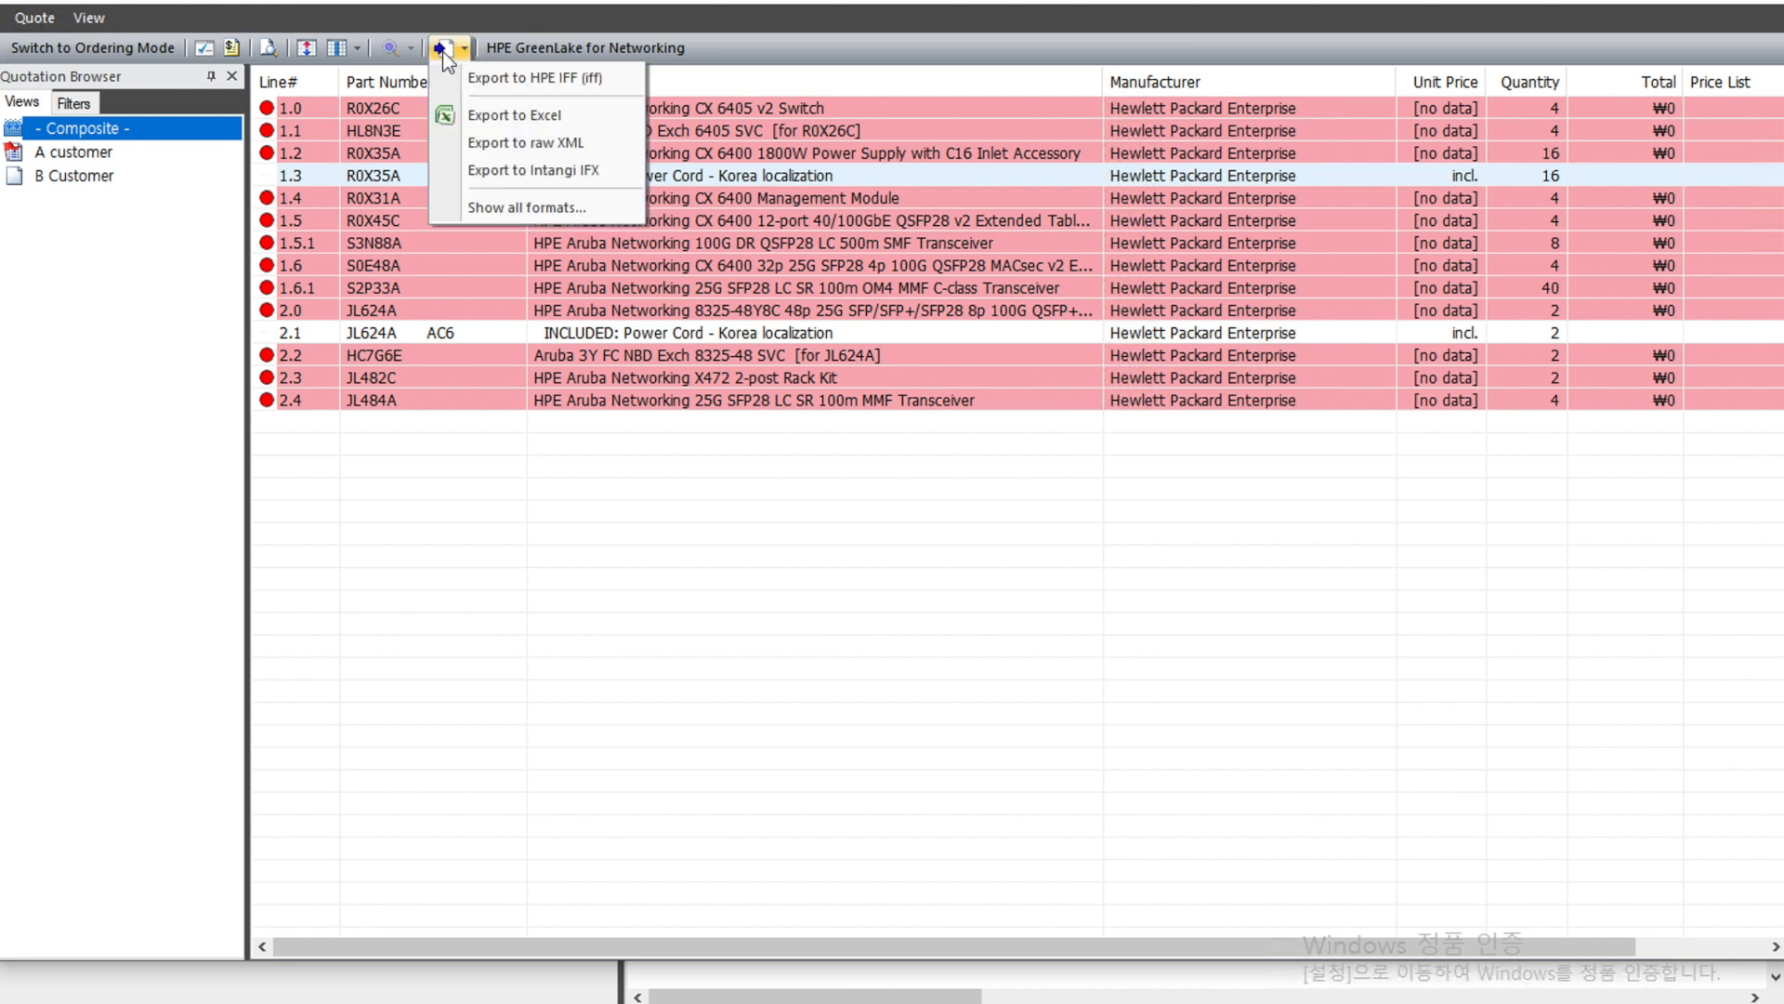
pyautogui.click(531, 116)
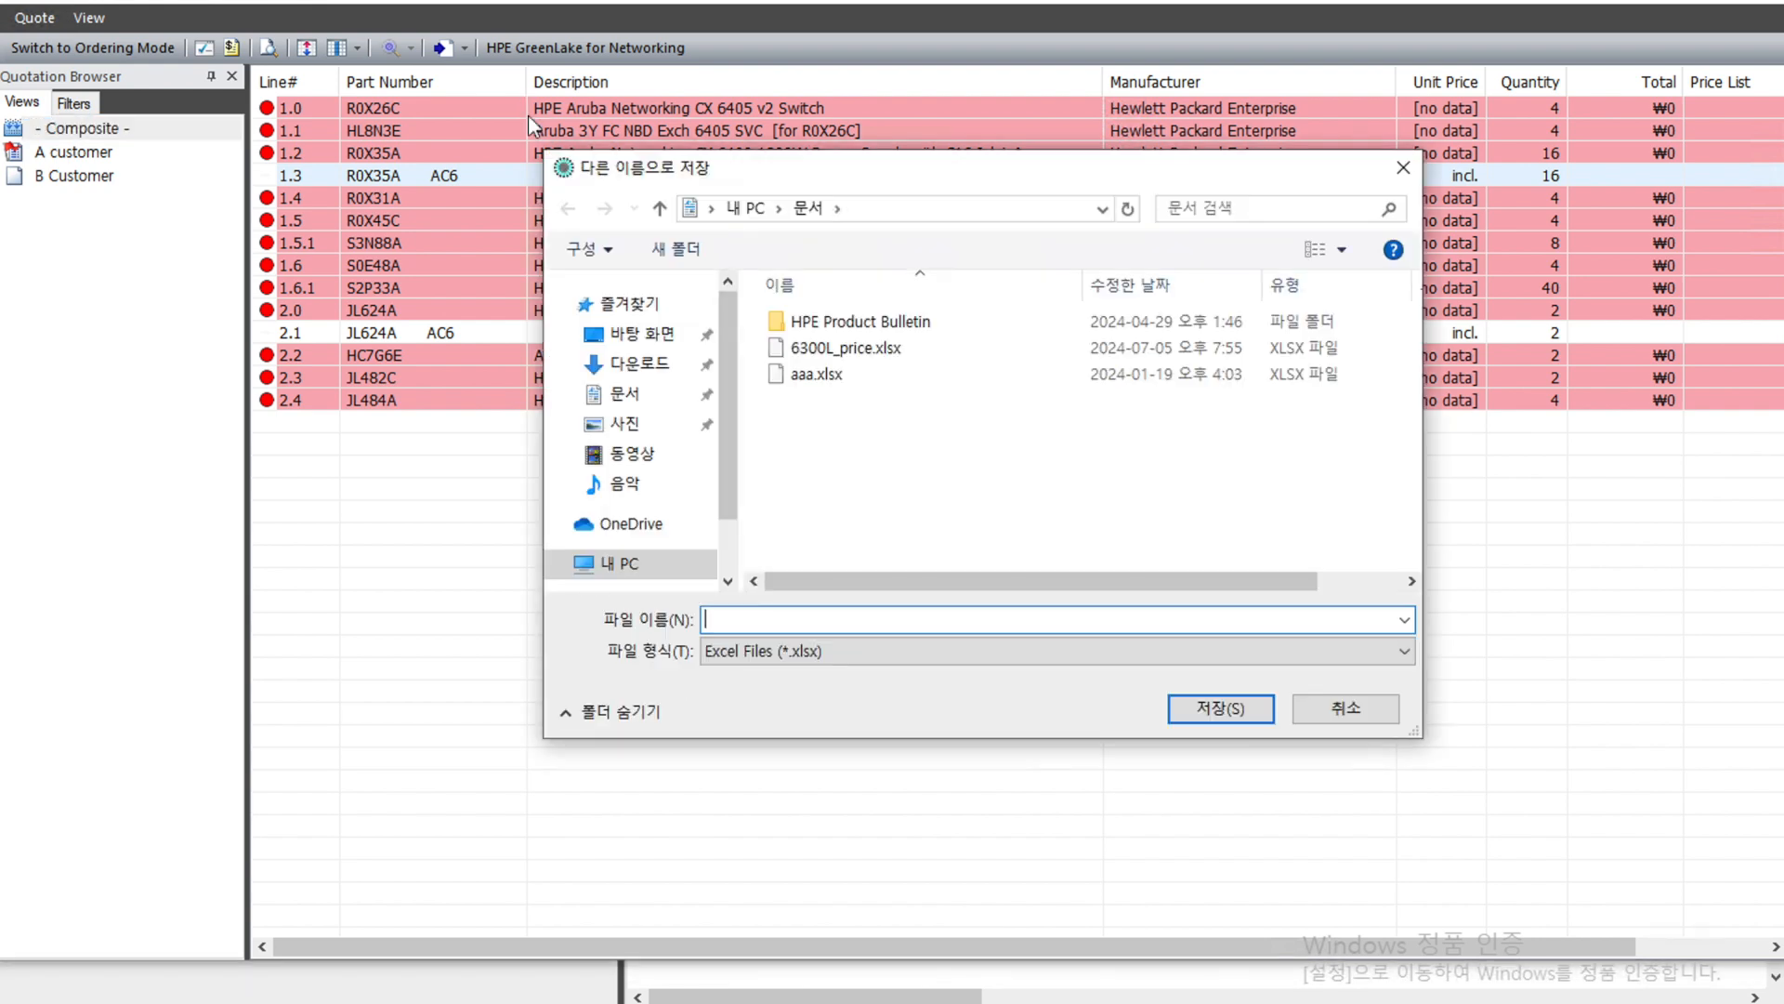
pyautogui.click(1351, 708)
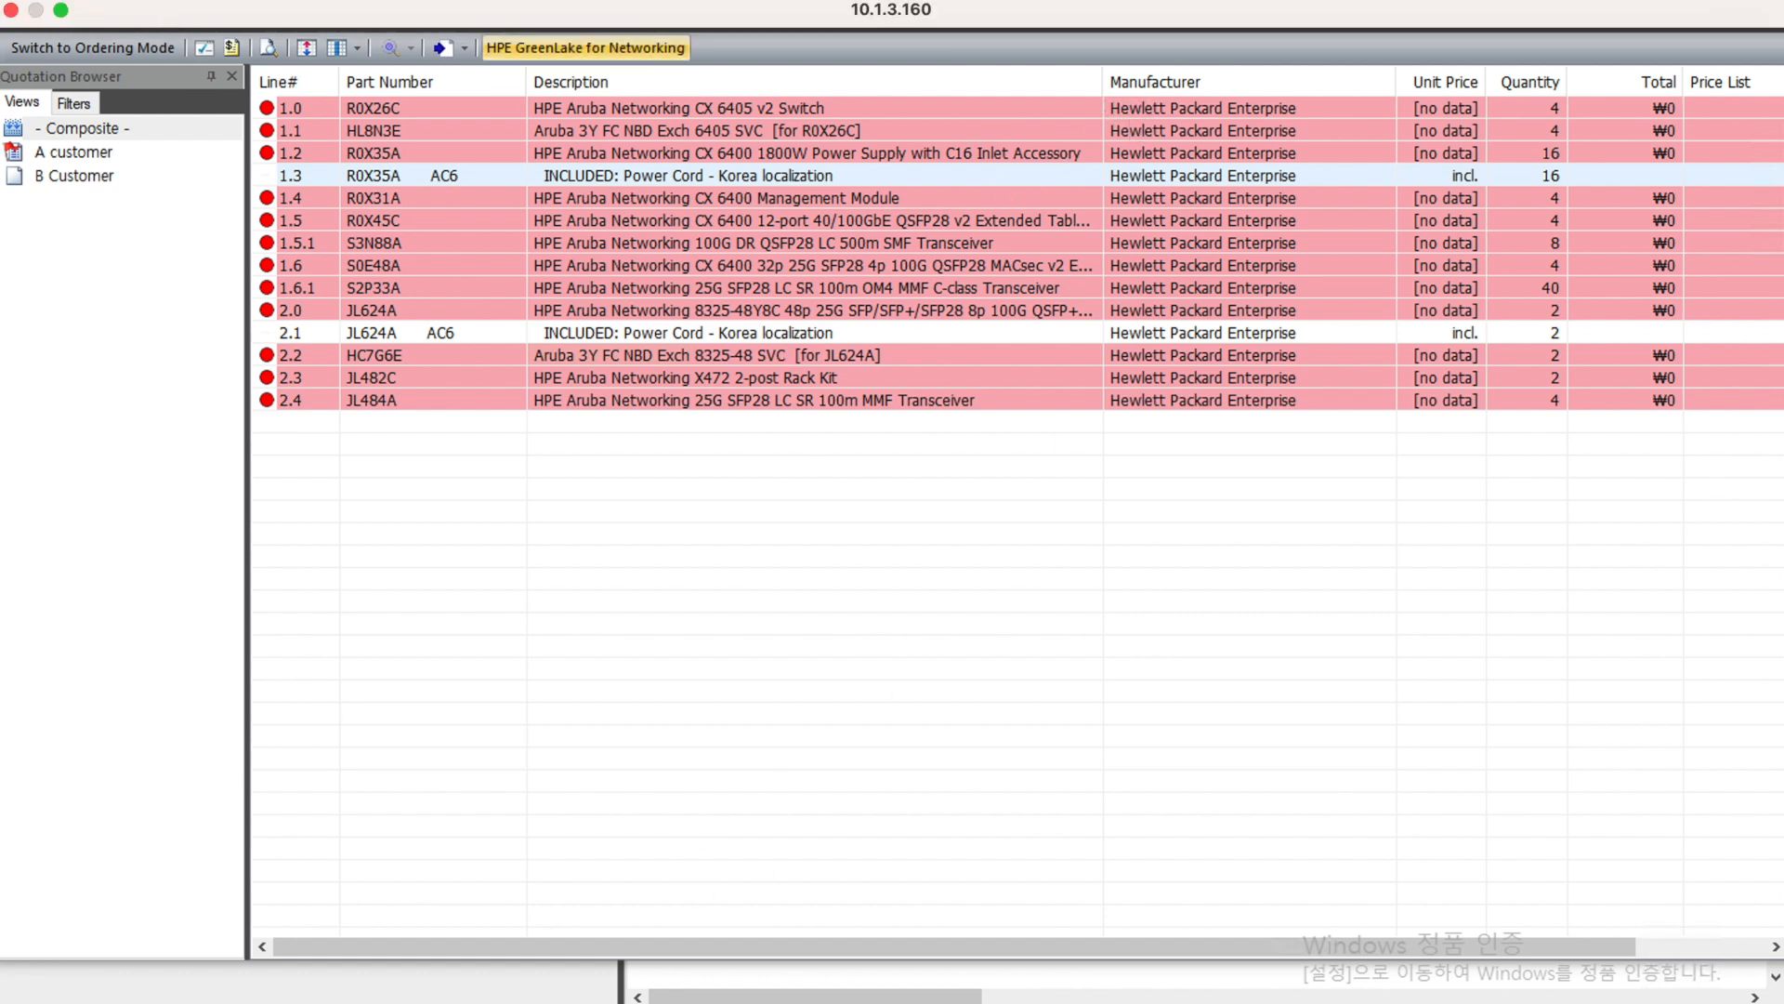
pyautogui.click(1745, 17)
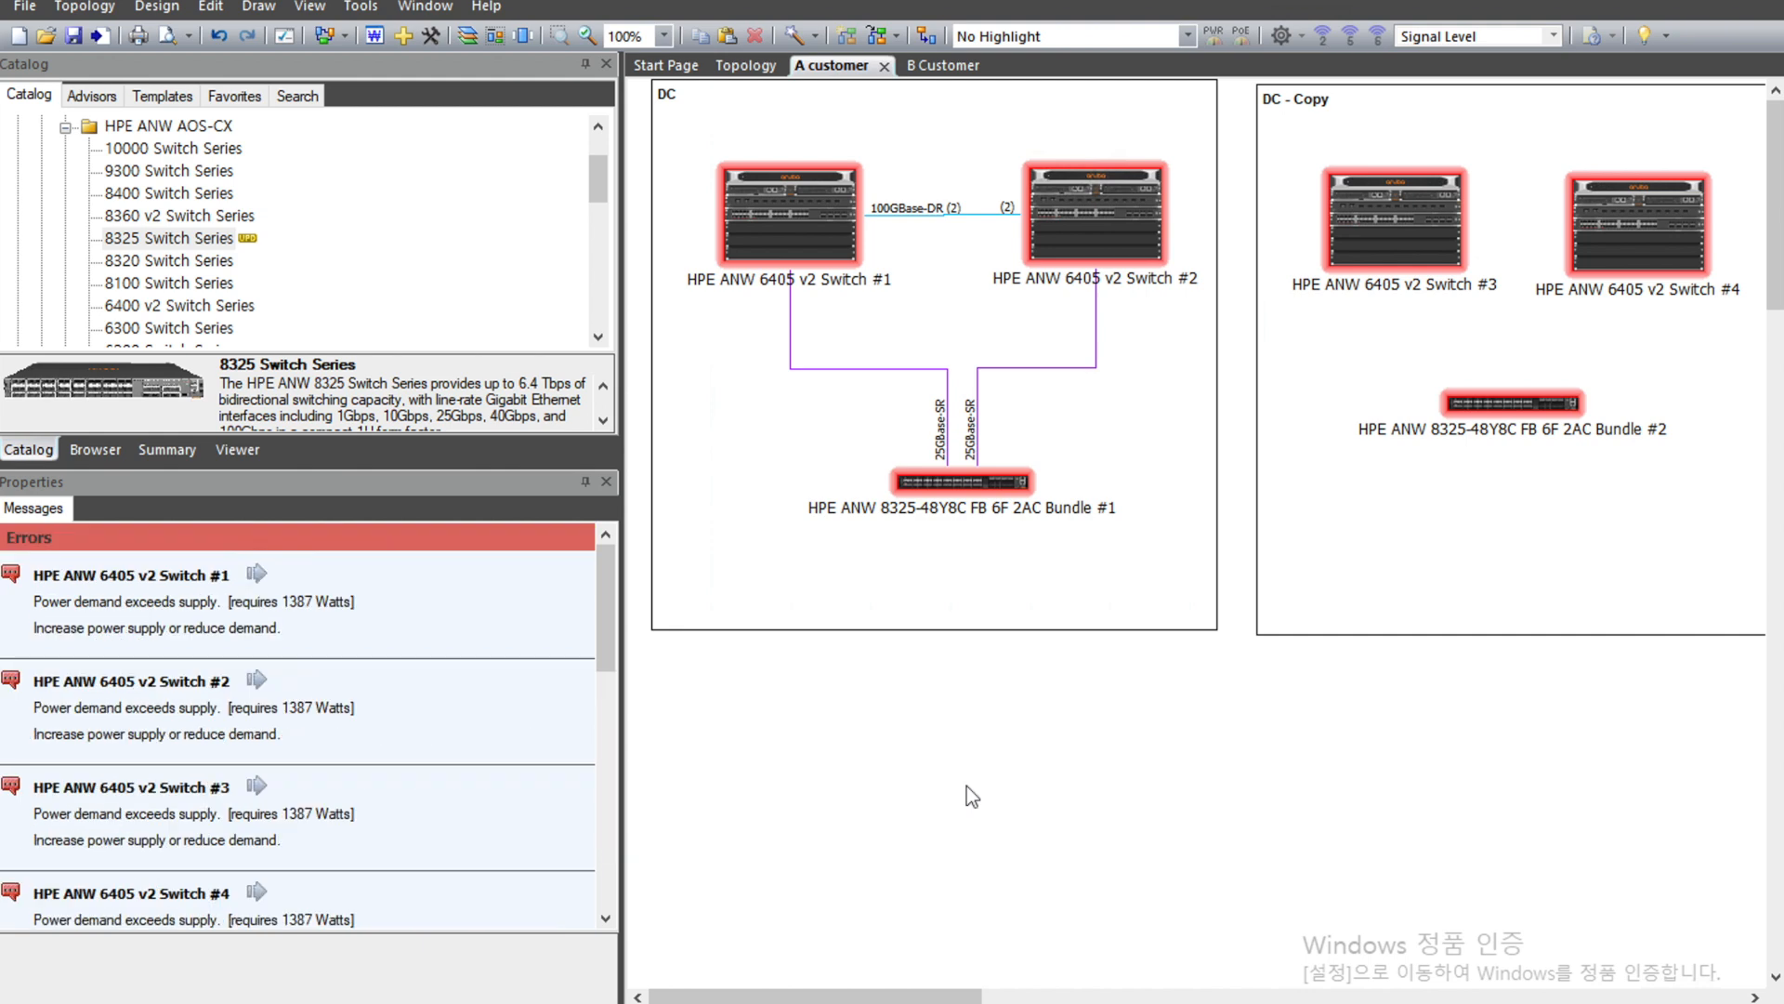
# In an enlarged Addon Parts & Services window, set FC NBD Exch support for R0X26C of 6405 v2 Switch #1 to 4 years.
pyautogui.click(403, 37)
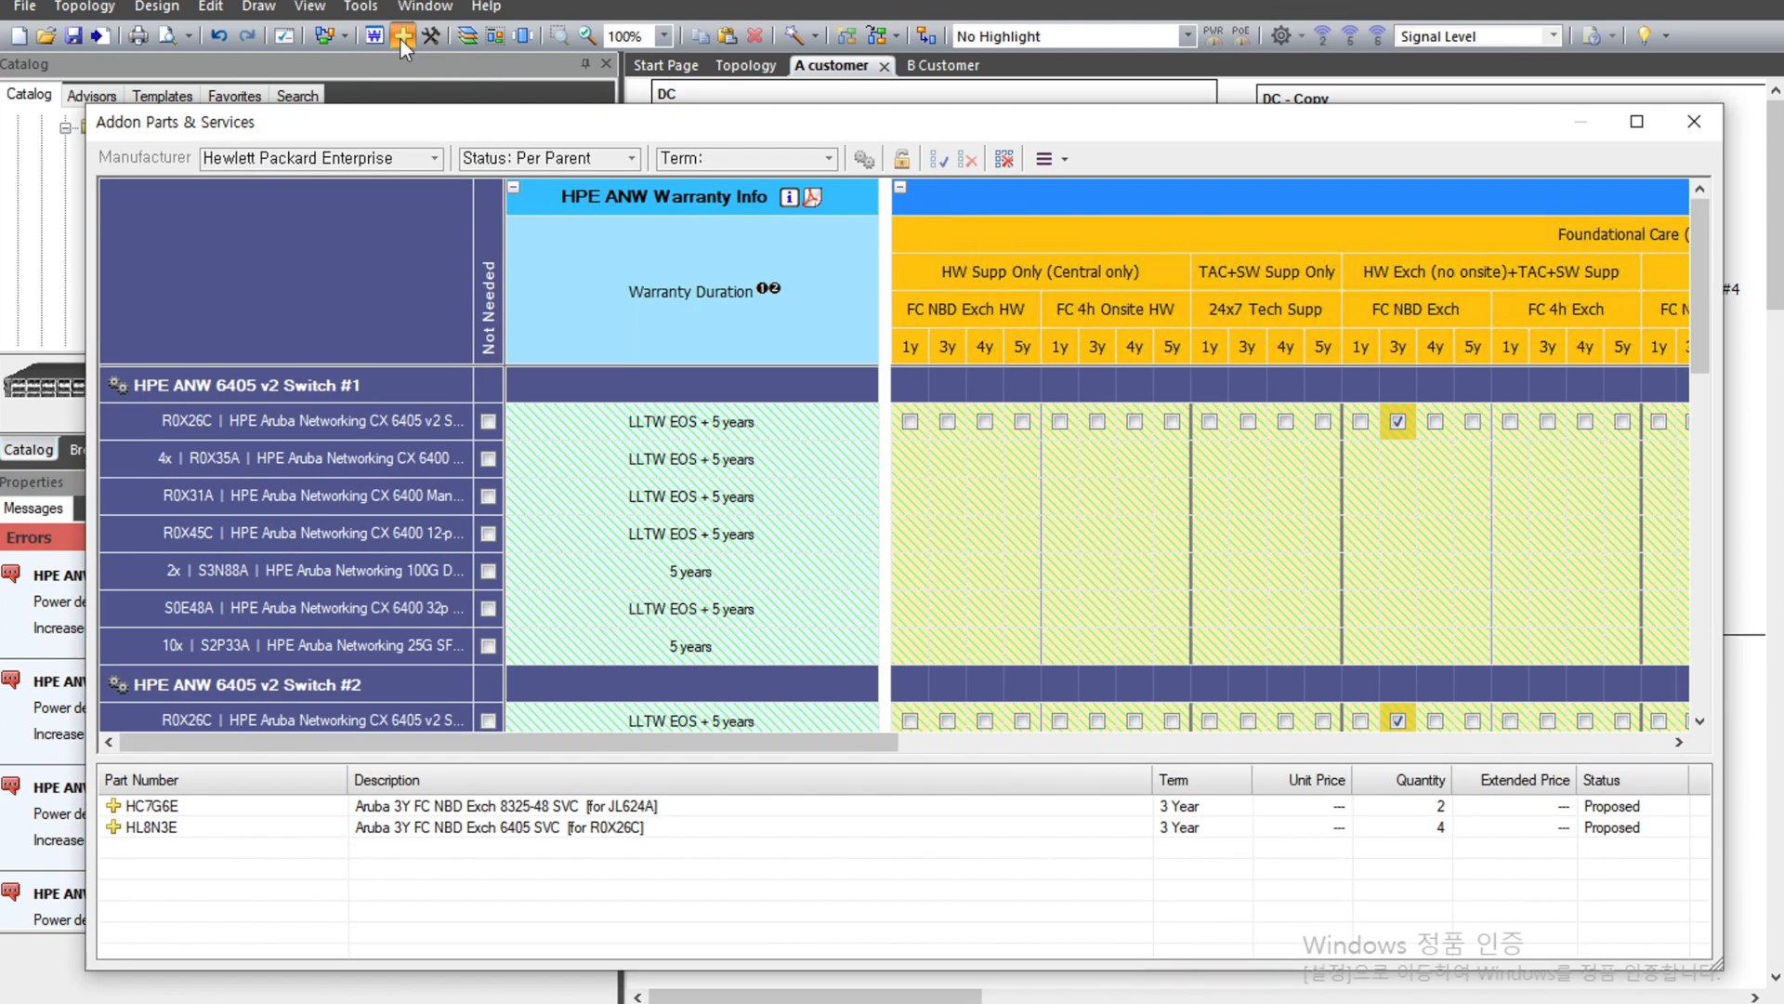
pyautogui.moveTo(592, 130); pyautogui.dragTo(526, 71)
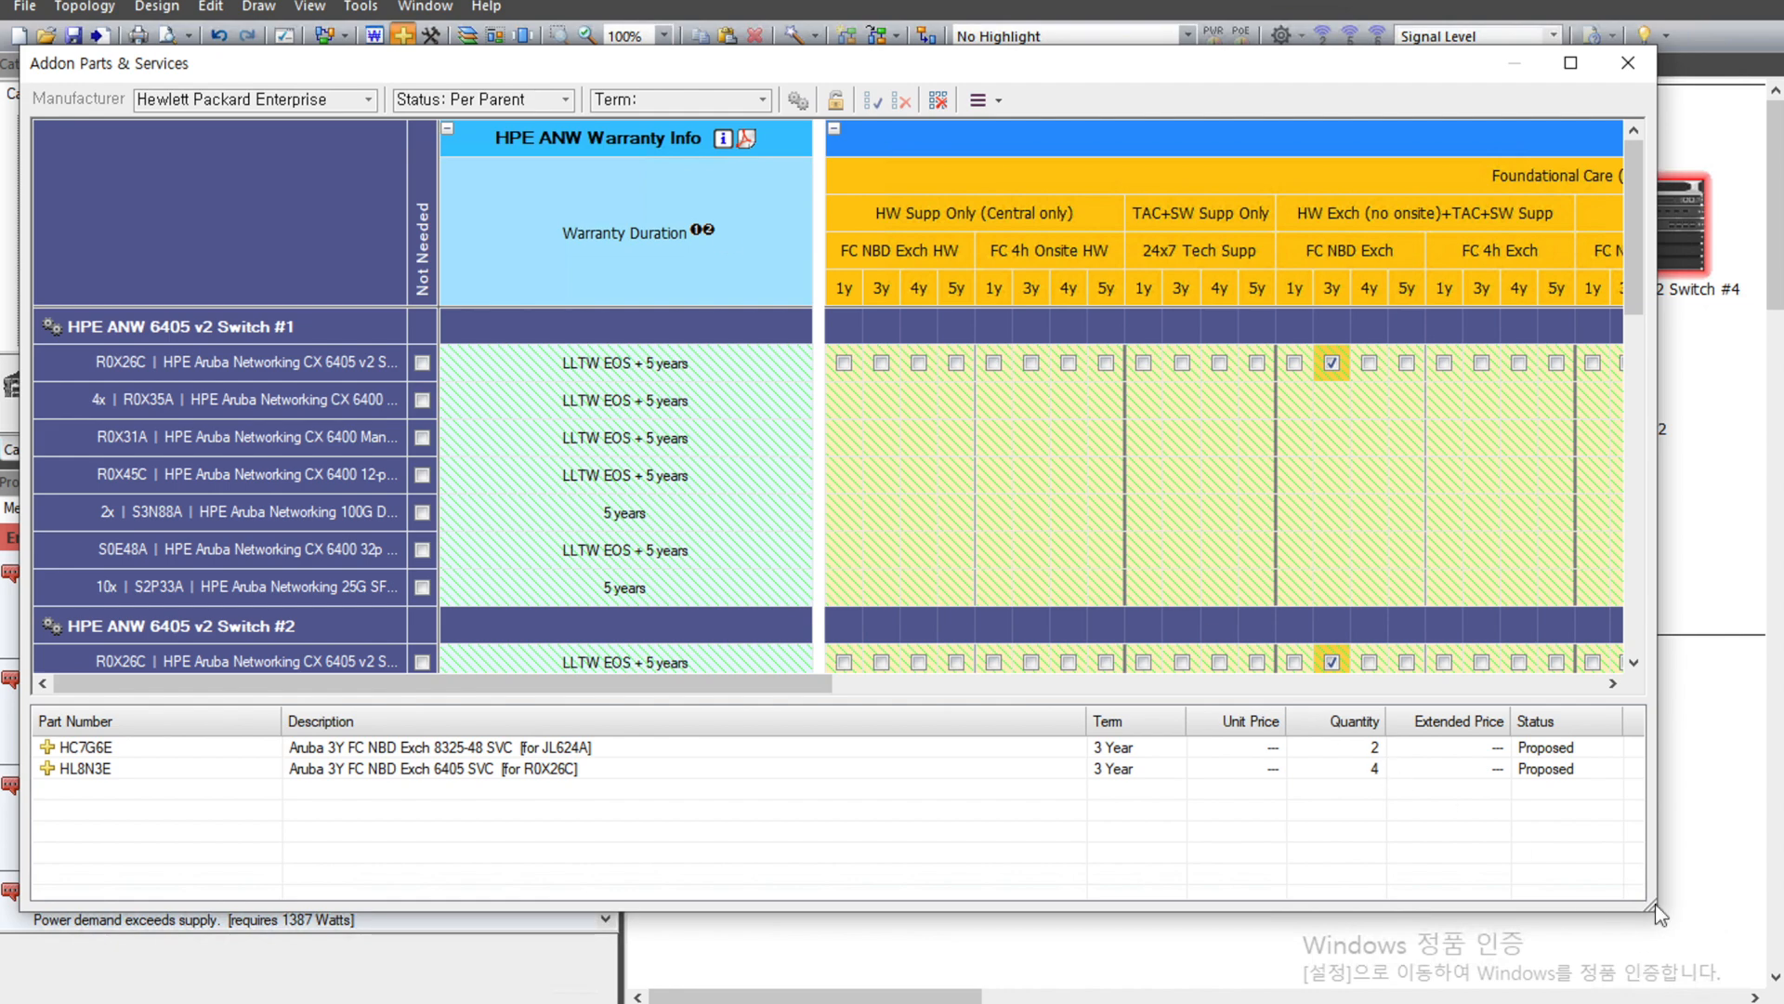
pyautogui.moveTo(1658, 912); pyautogui.dragTo(1739, 959)
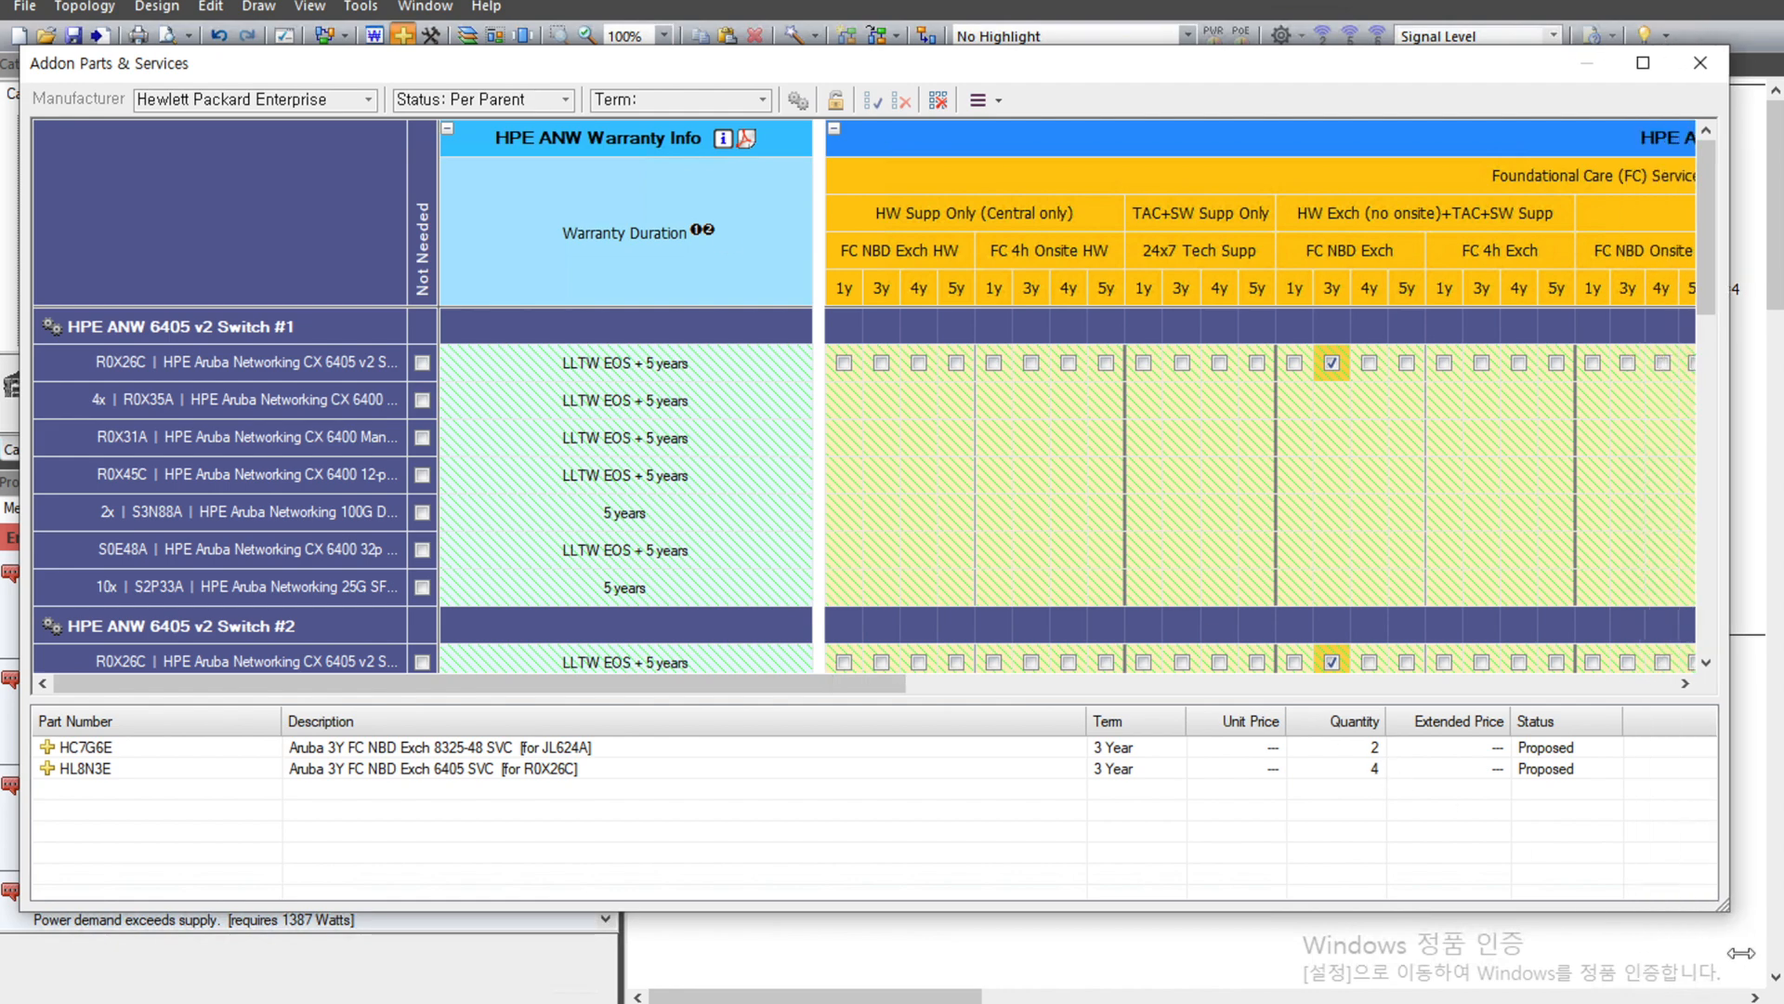
pyautogui.moveTo(819, 678); pyautogui.dragTo(734, 676)
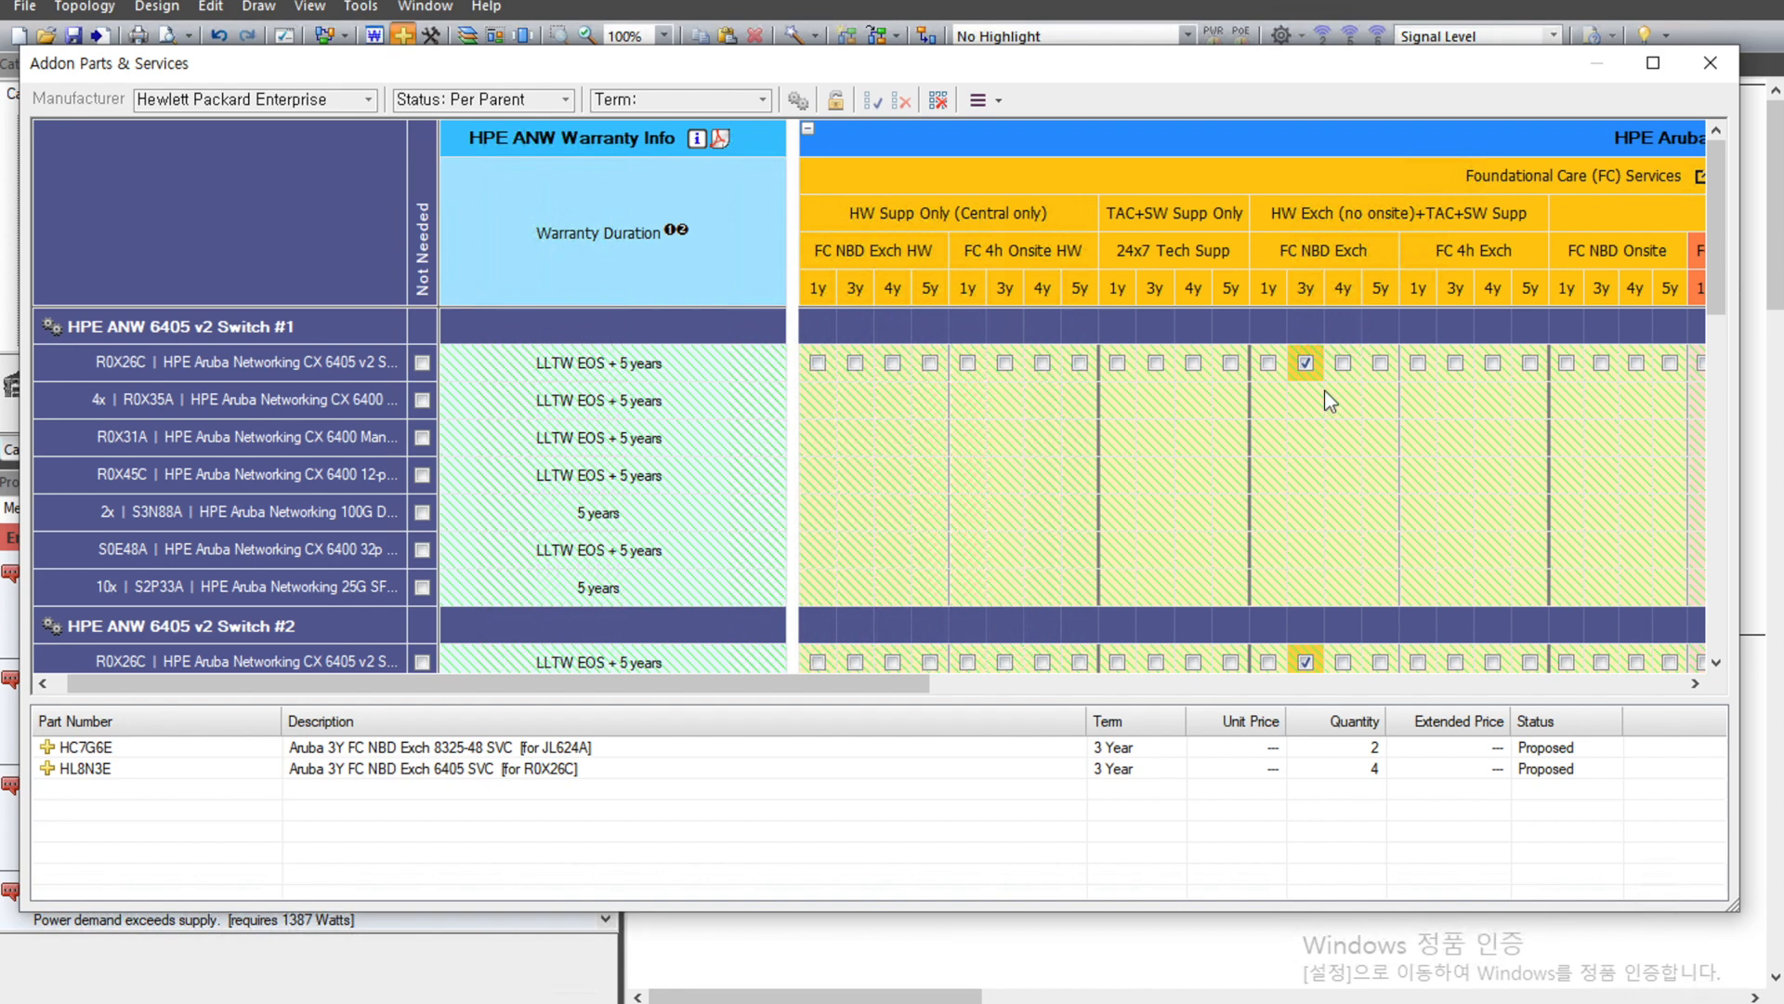
pyautogui.click(1268, 363)
pyautogui.click(1343, 363)
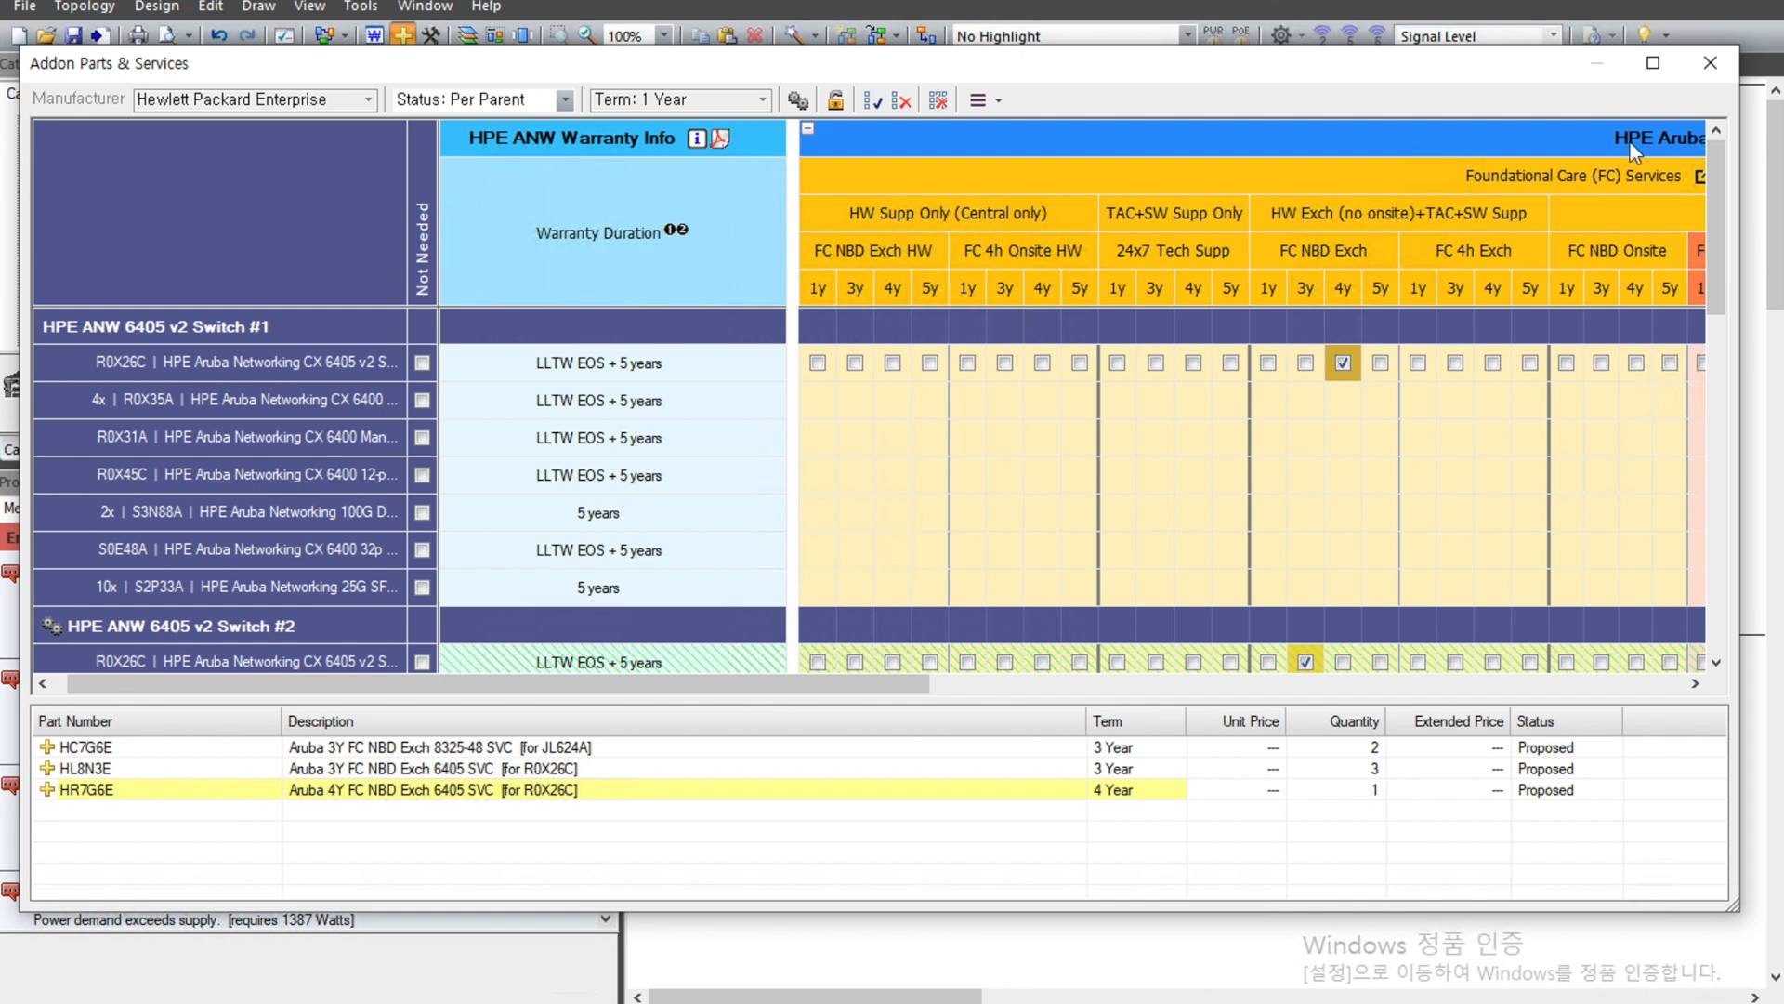
pyautogui.click(1714, 74)
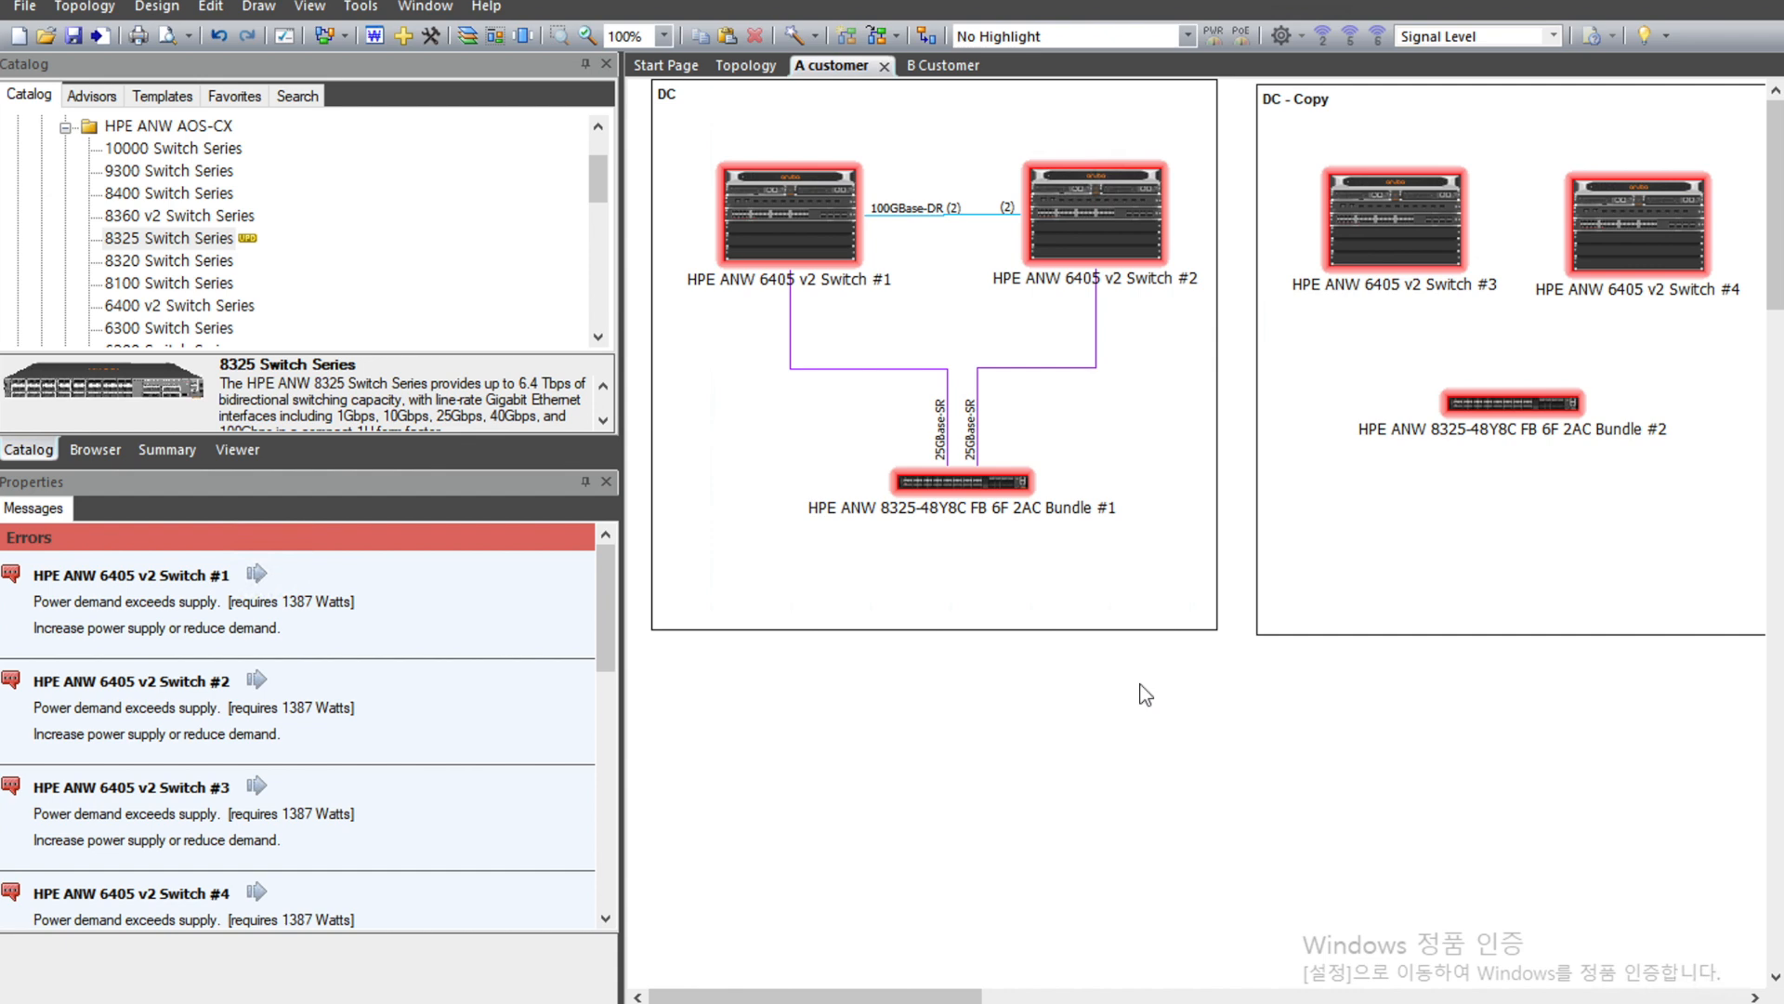
# Examine the HPE Aruba Networking catalog categories, including Redundant/External Power Supplies and HPE Networking Comware switches.
pyautogui.doubleClick(88, 127)
pyautogui.moveTo(598, 212); pyautogui.dragTo(598, 143)
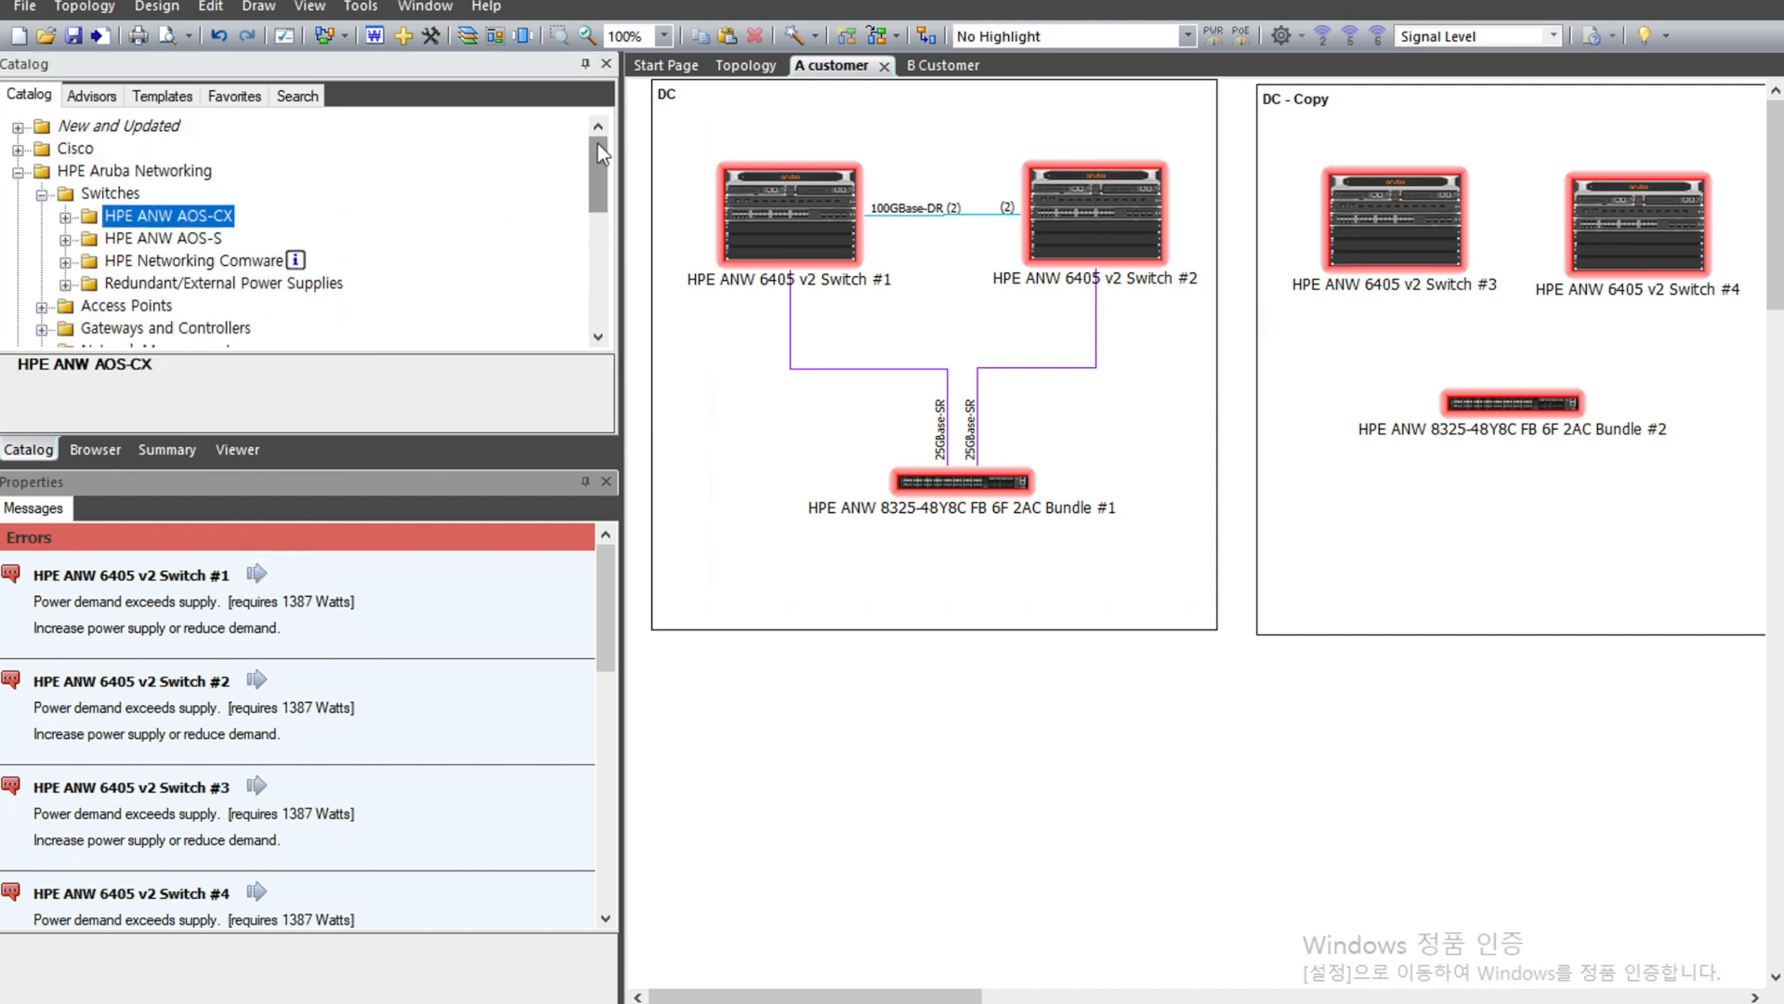
pyautogui.click(18, 172)
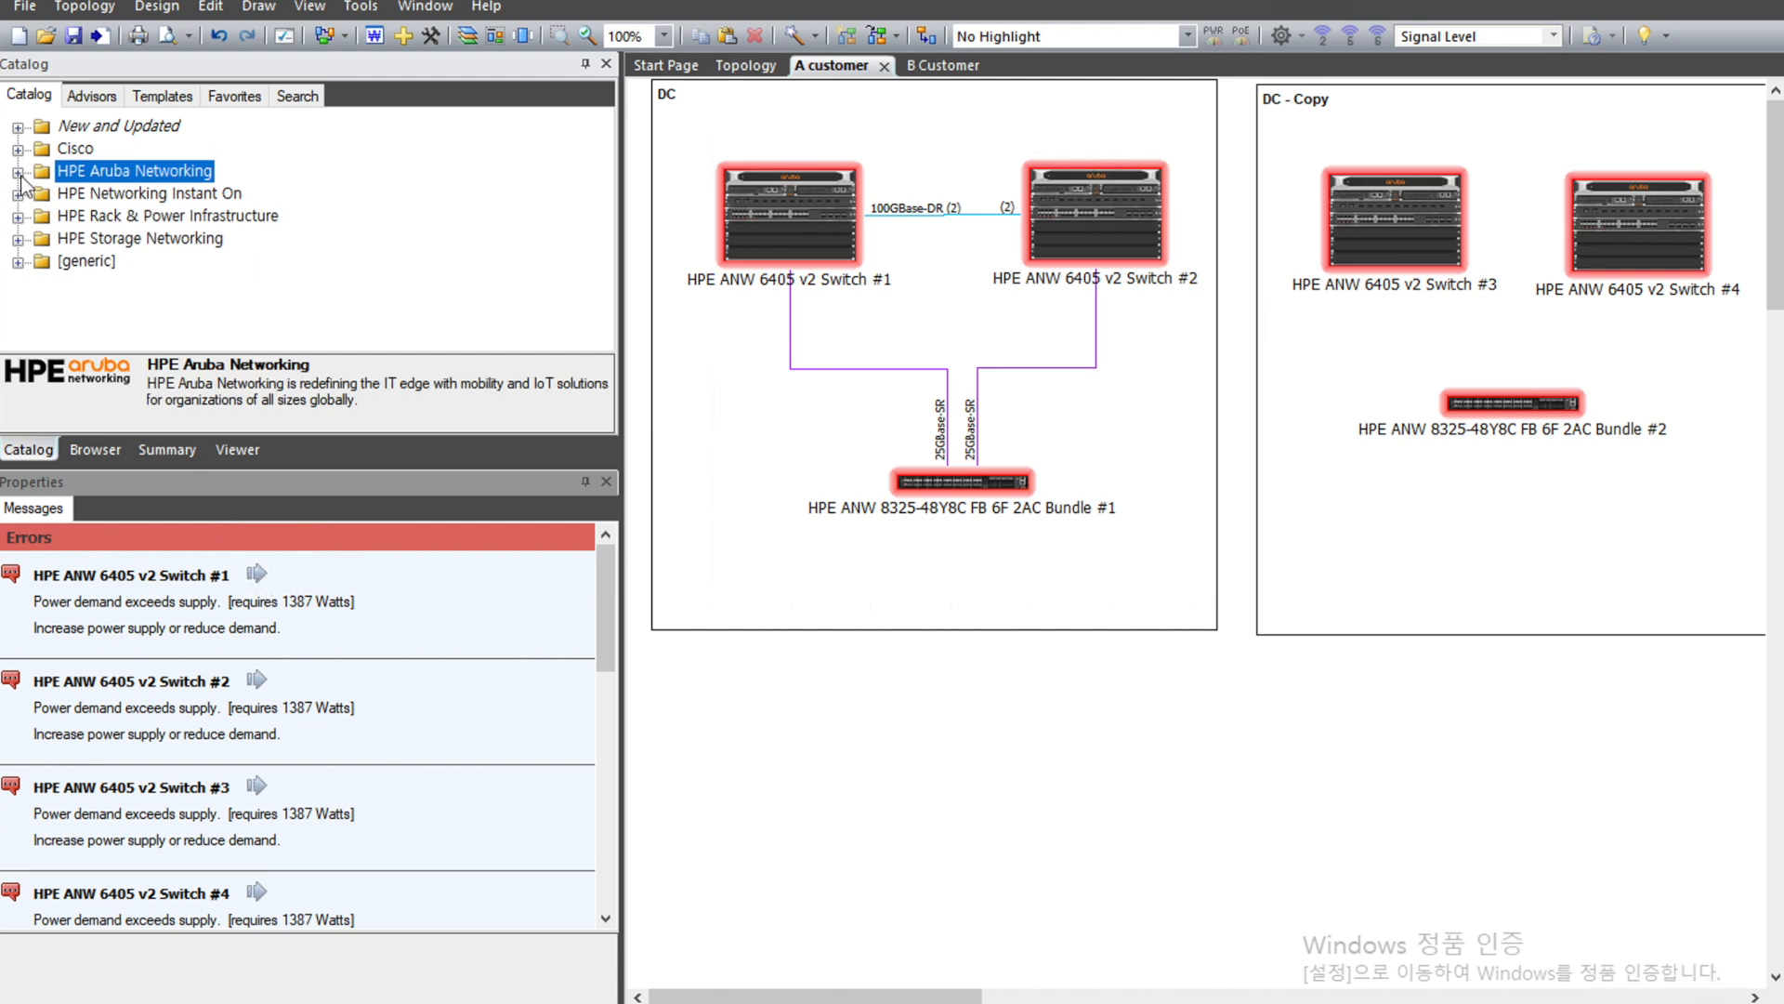
pyautogui.click(19, 173)
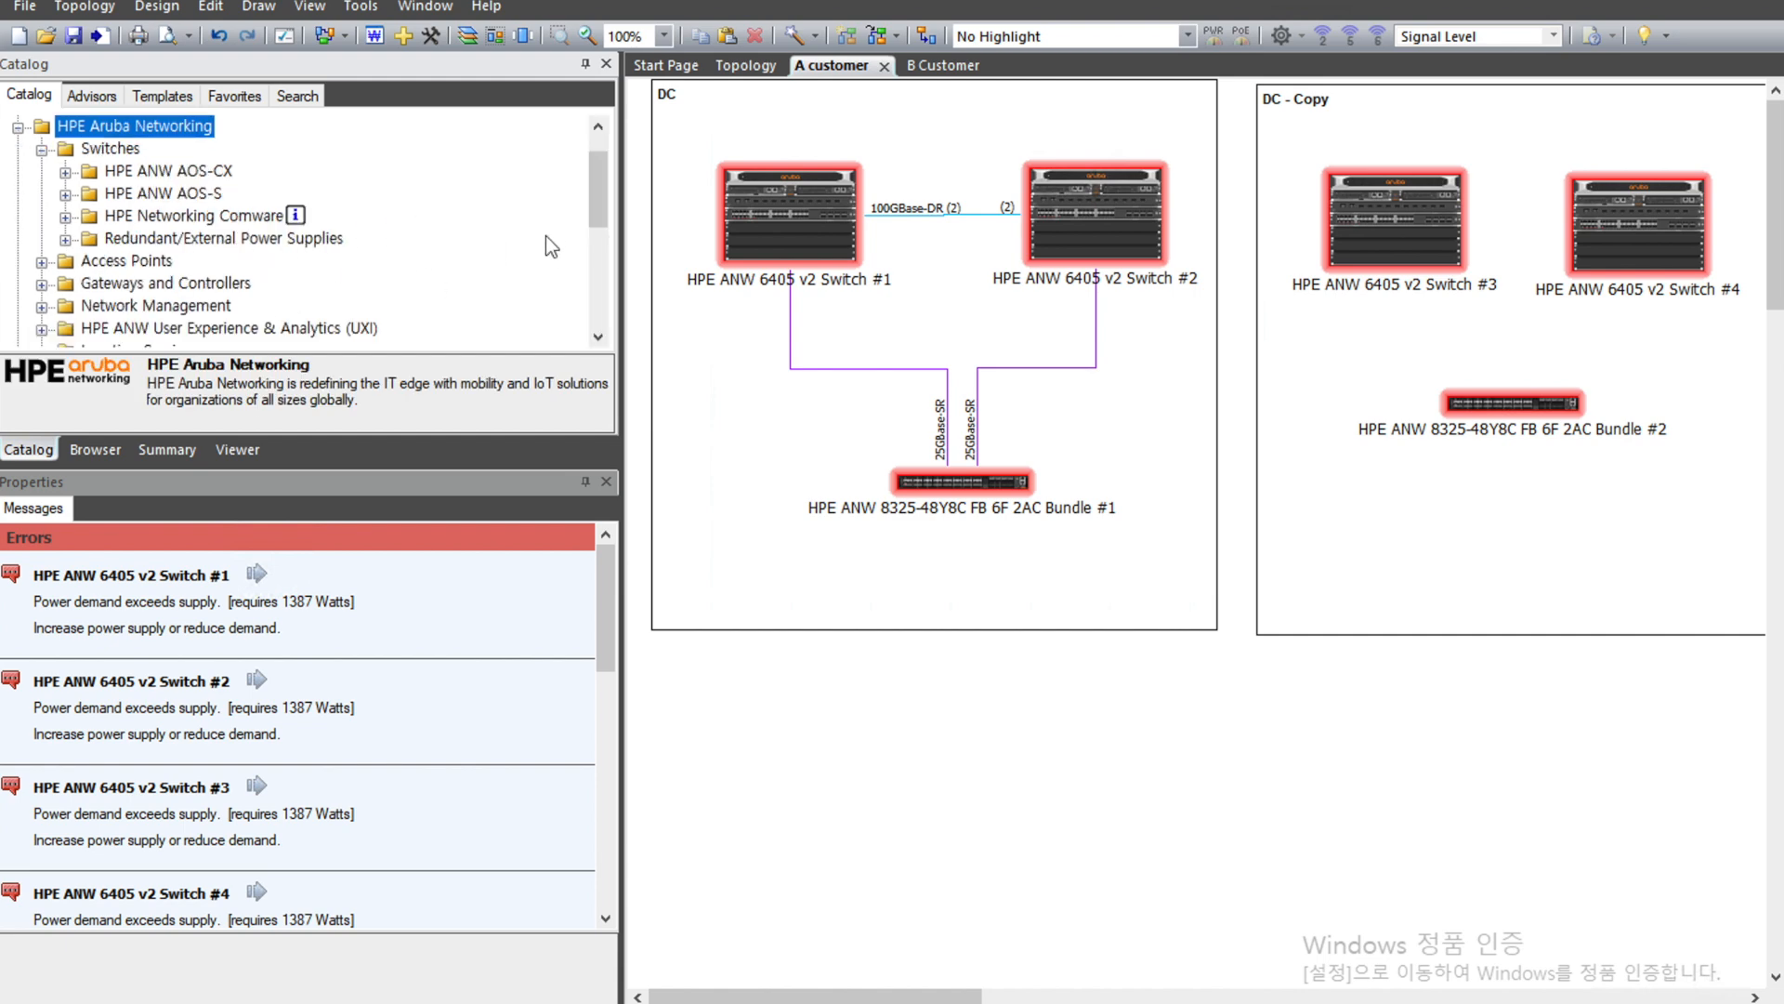
pyautogui.moveTo(594, 197)
pyautogui.mouseDown()
pyautogui.moveTo(594, 244)
pyautogui.moveTo(593, 223)
pyautogui.mouseUp()
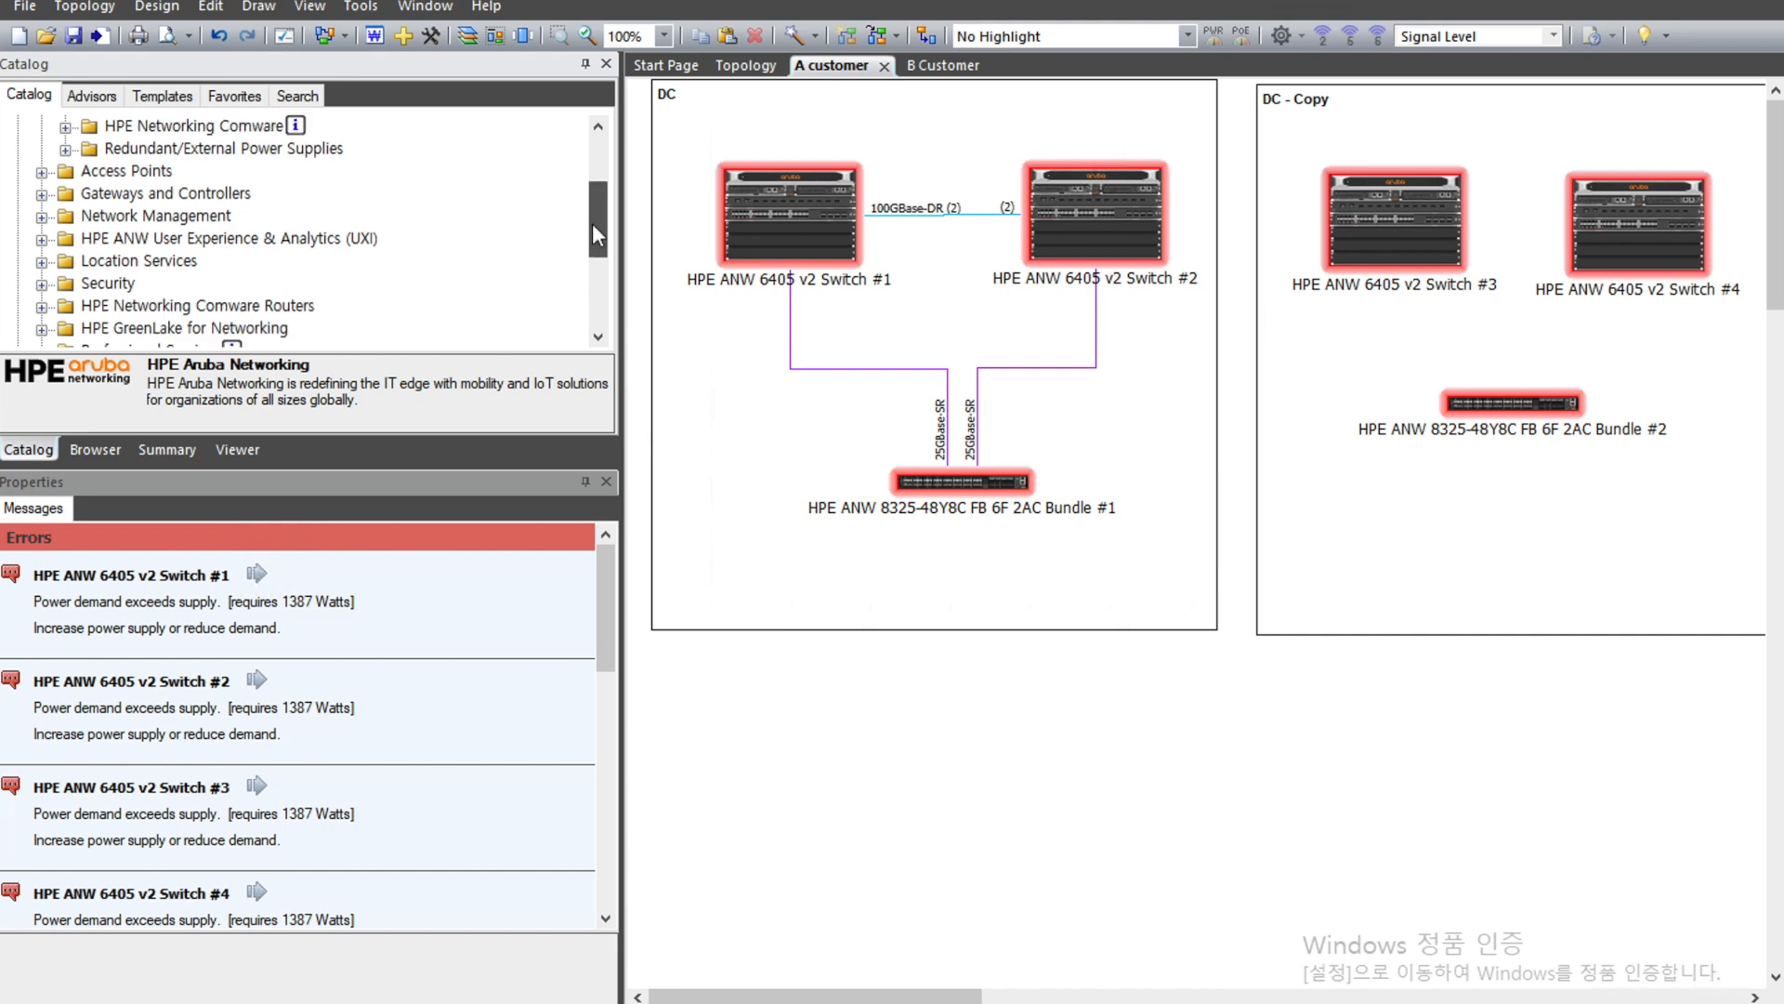
pyautogui.click(65, 149)
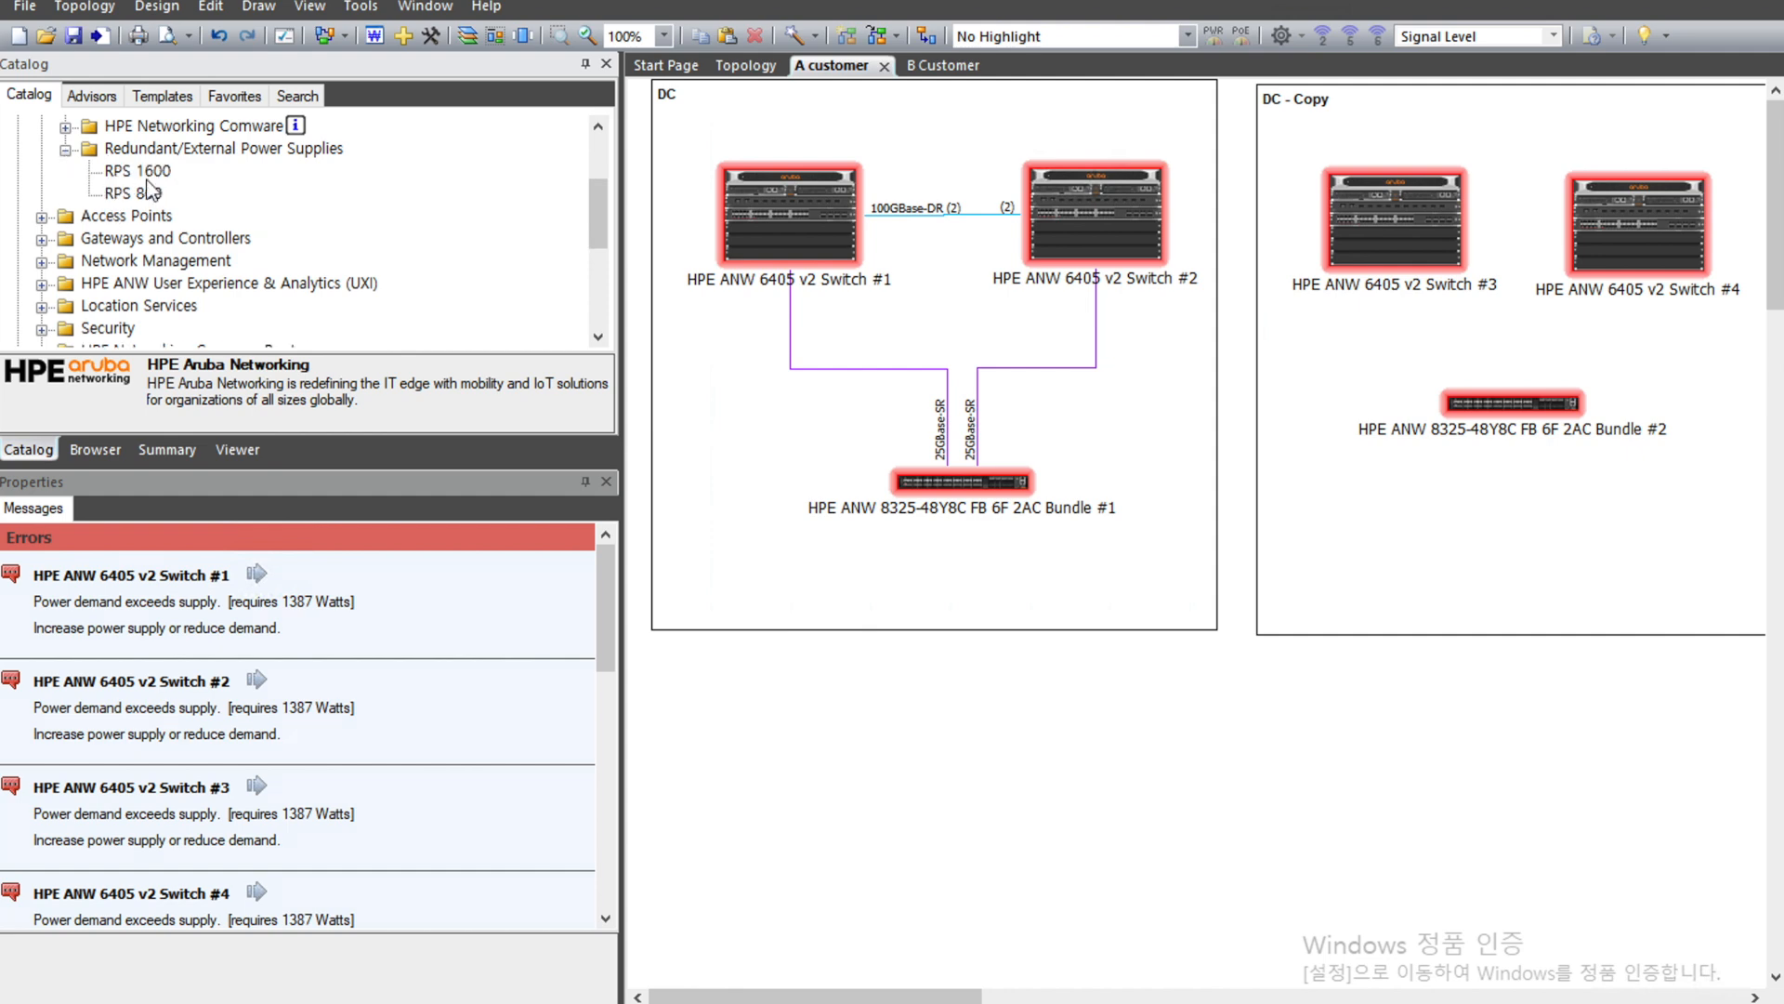
pyautogui.moveTo(595, 237); pyautogui.dragTo(599, 209)
pyautogui.click(65, 216)
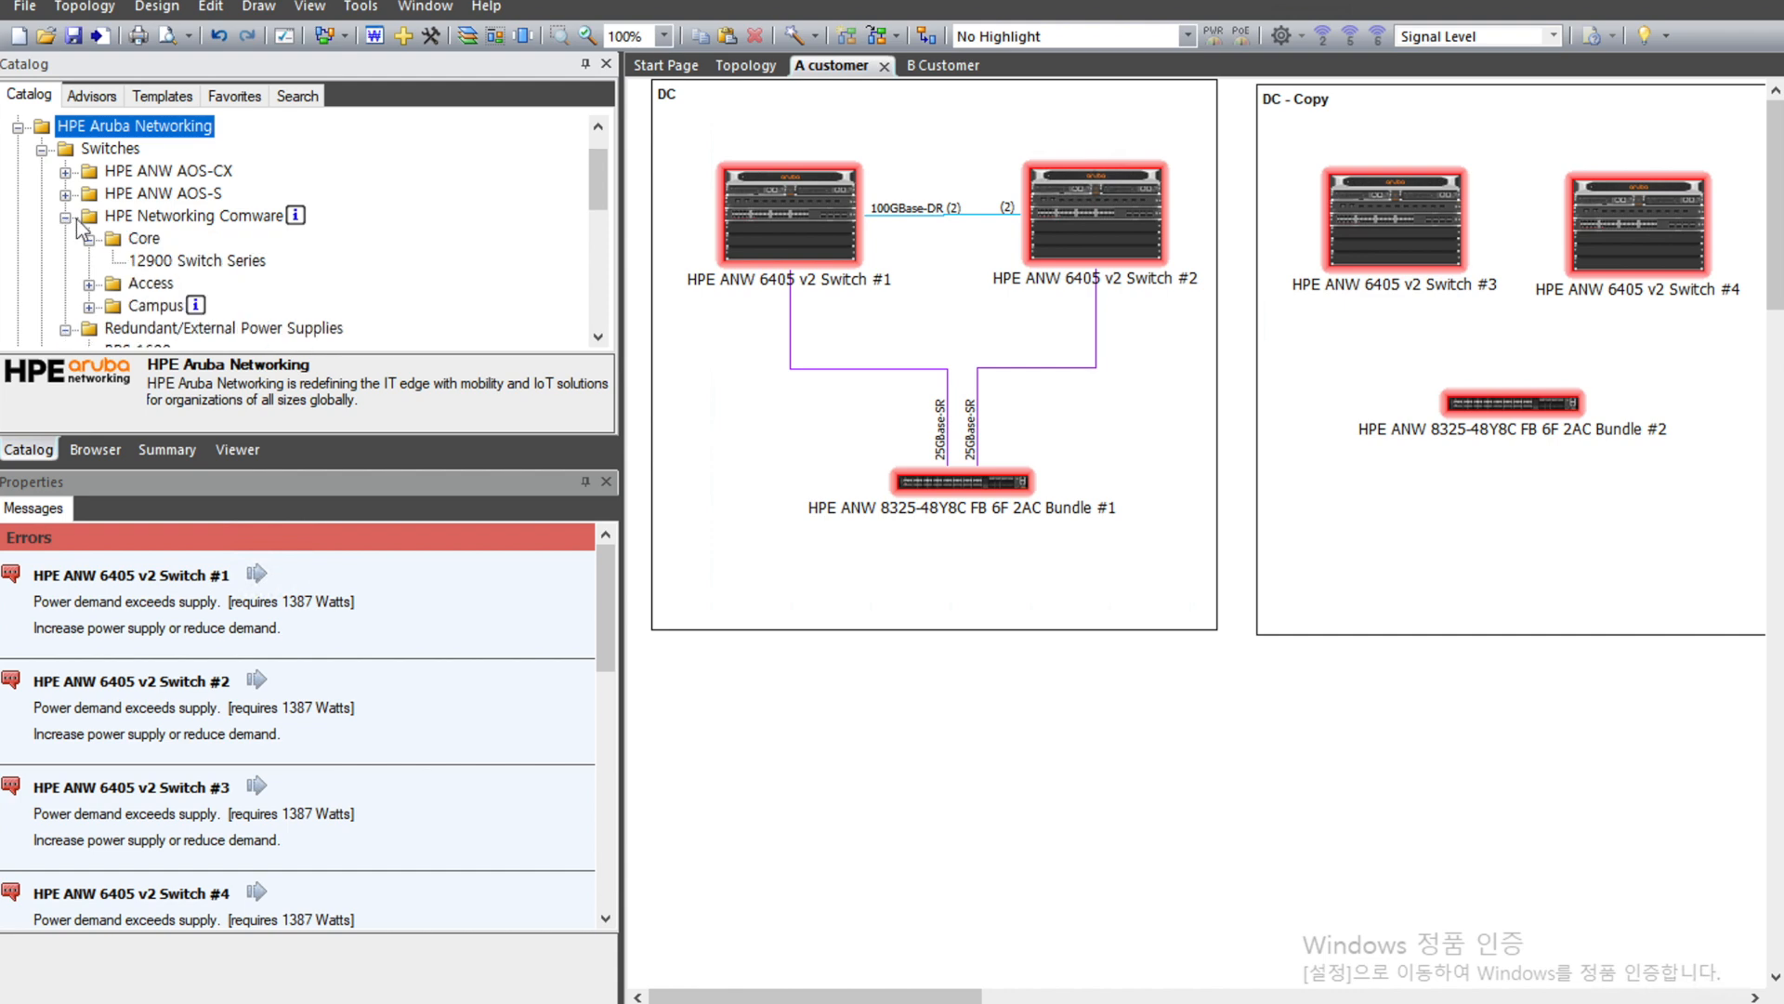
pyautogui.moveTo(606, 188); pyautogui.dragTo(599, 256)
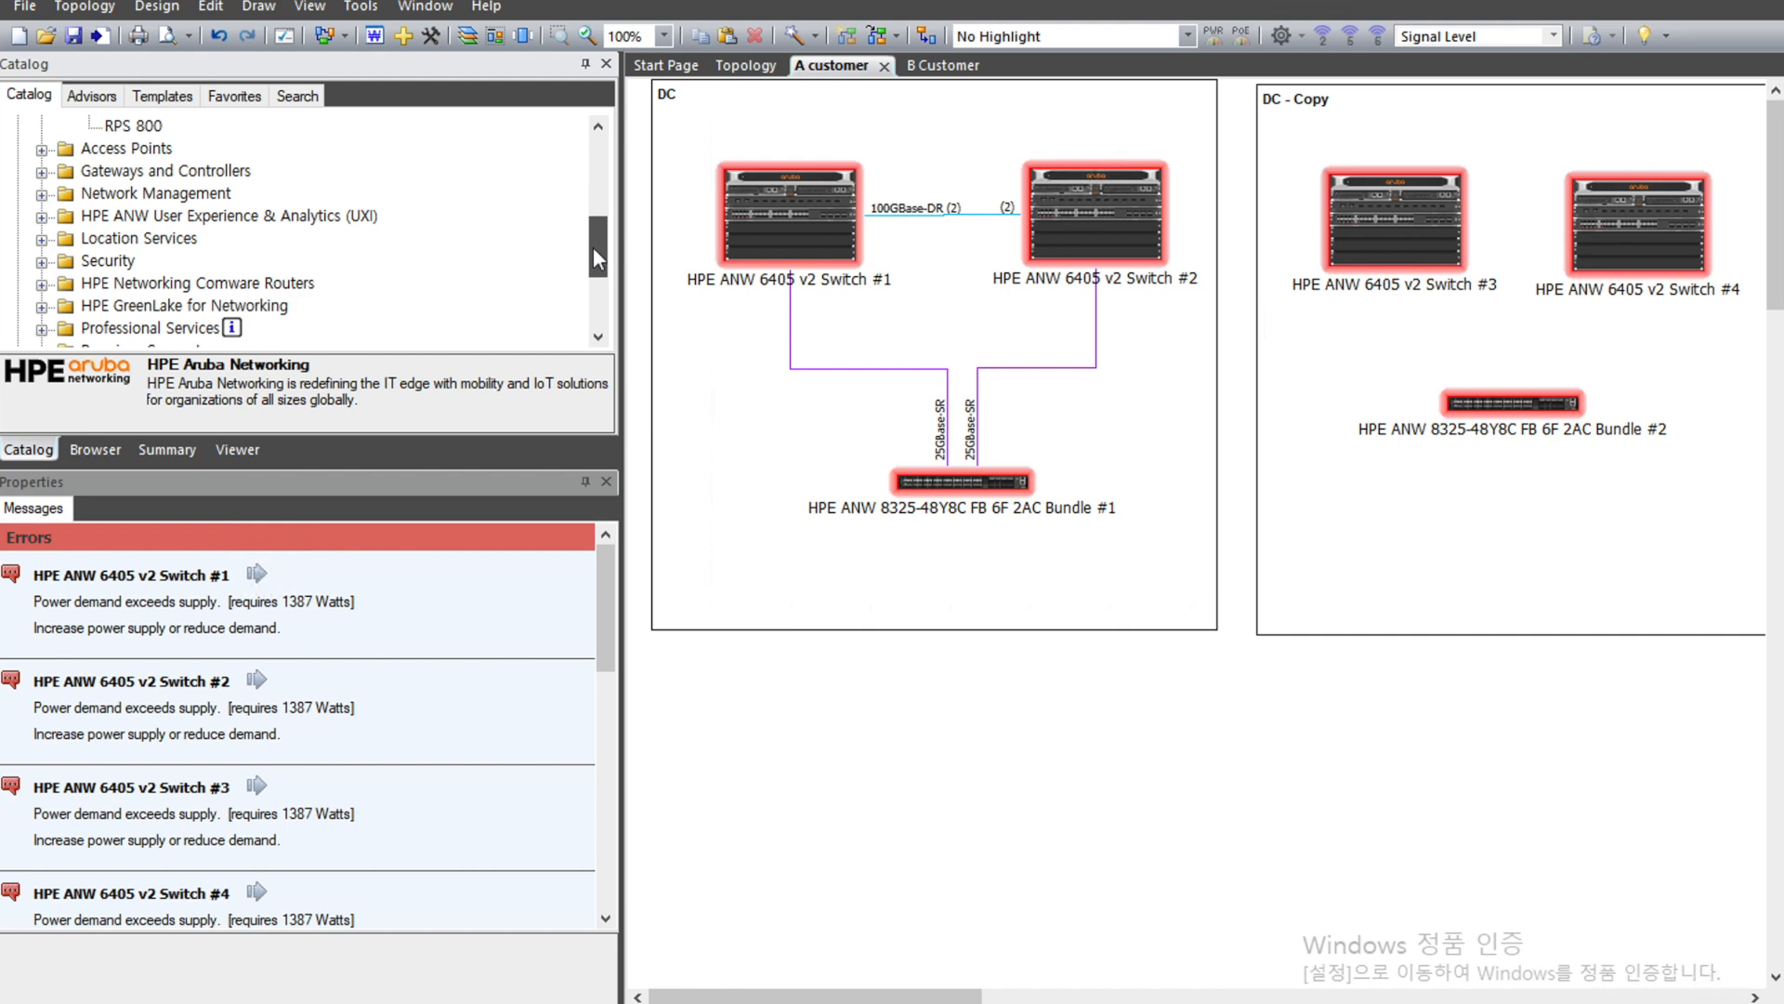
pyautogui.scroll(-2, 593, 248)
pyautogui.moveTo(591, 244)
pyautogui.mouseDown()
pyautogui.moveTo(596, 161)
pyautogui.moveTo(595, 238)
pyautogui.mouseUp()
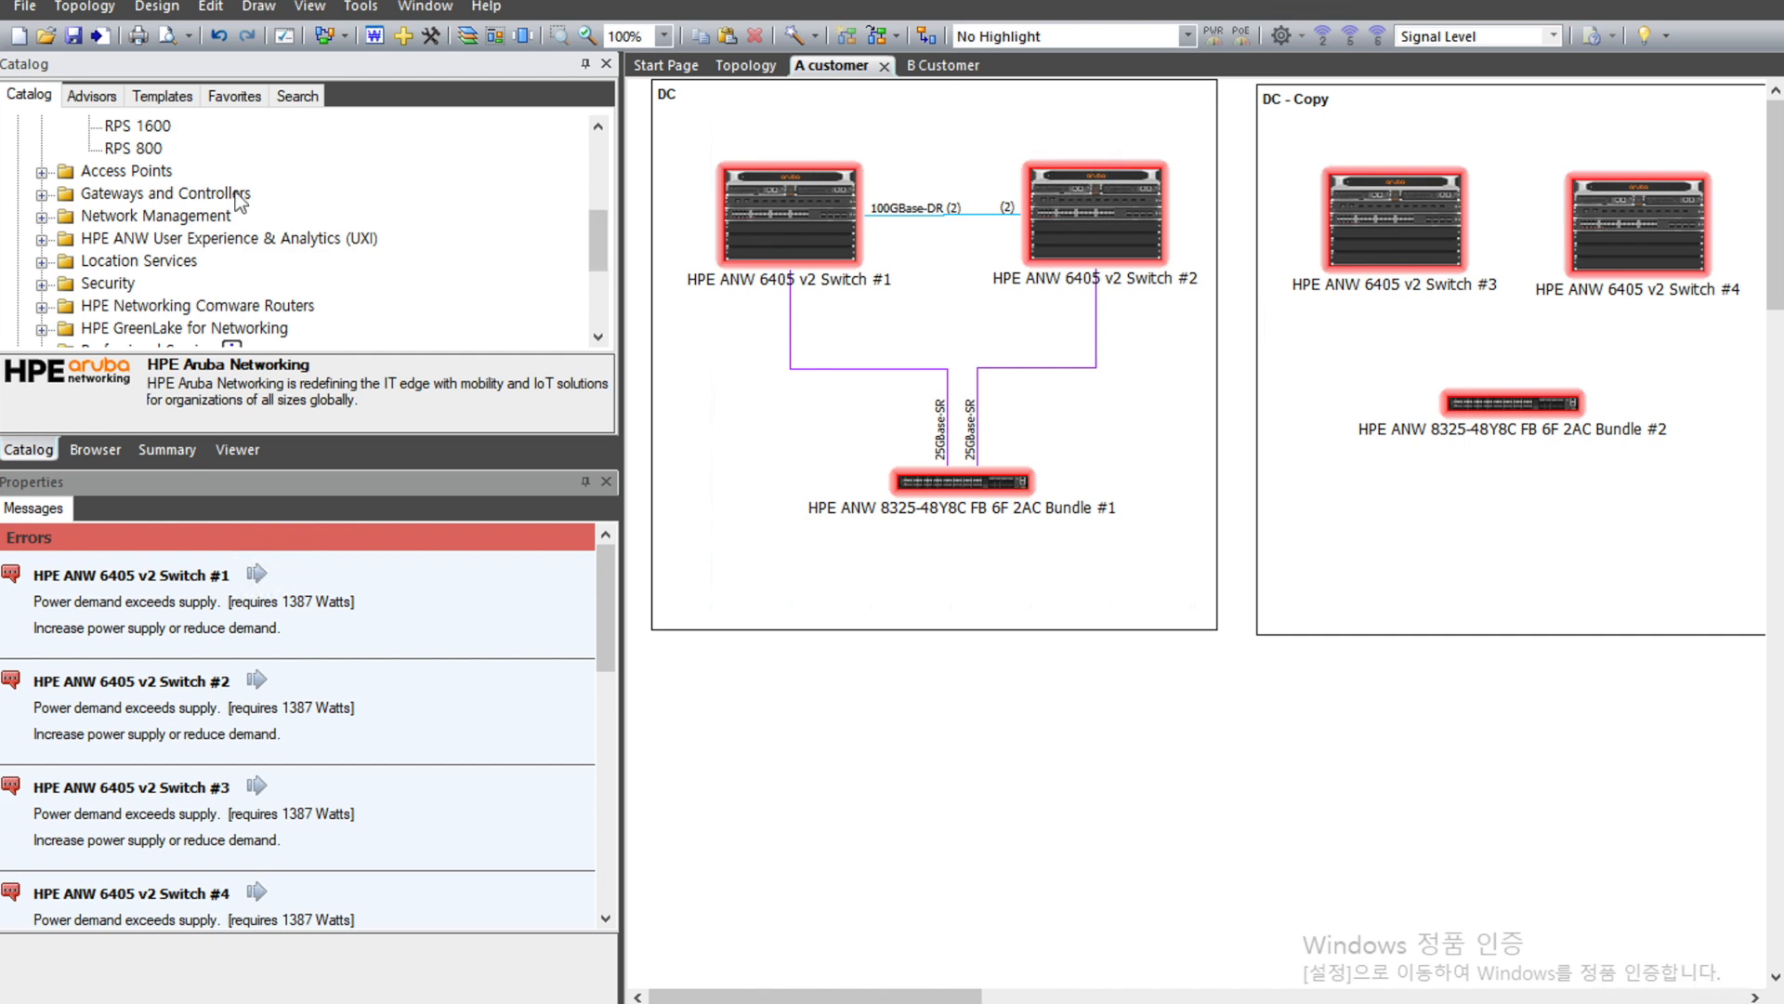
# Add an MSR3000 series router from the Branch category of HPE Networking Comware Routers to the A customer site.
pyautogui.doubleClick(238, 192)
pyautogui.moveTo(606, 210); pyautogui.dragTo(606, 275)
pyautogui.doubleClick(290, 220)
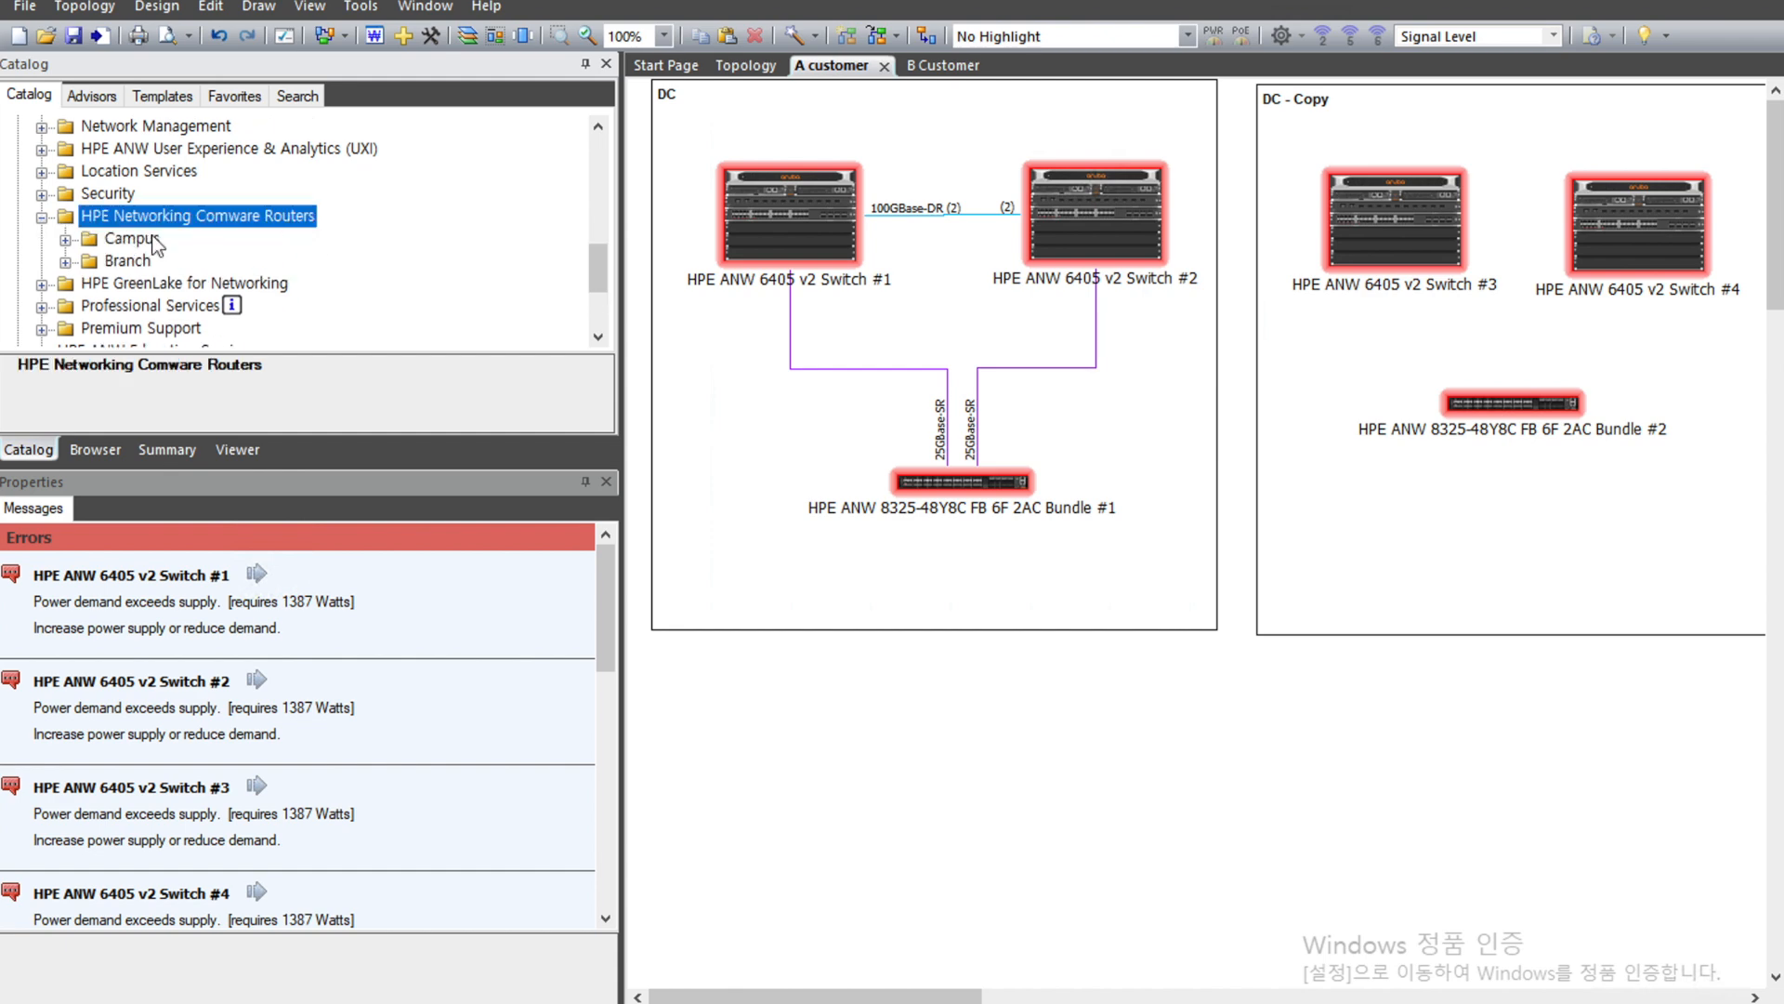
pyautogui.doubleClick(127, 262)
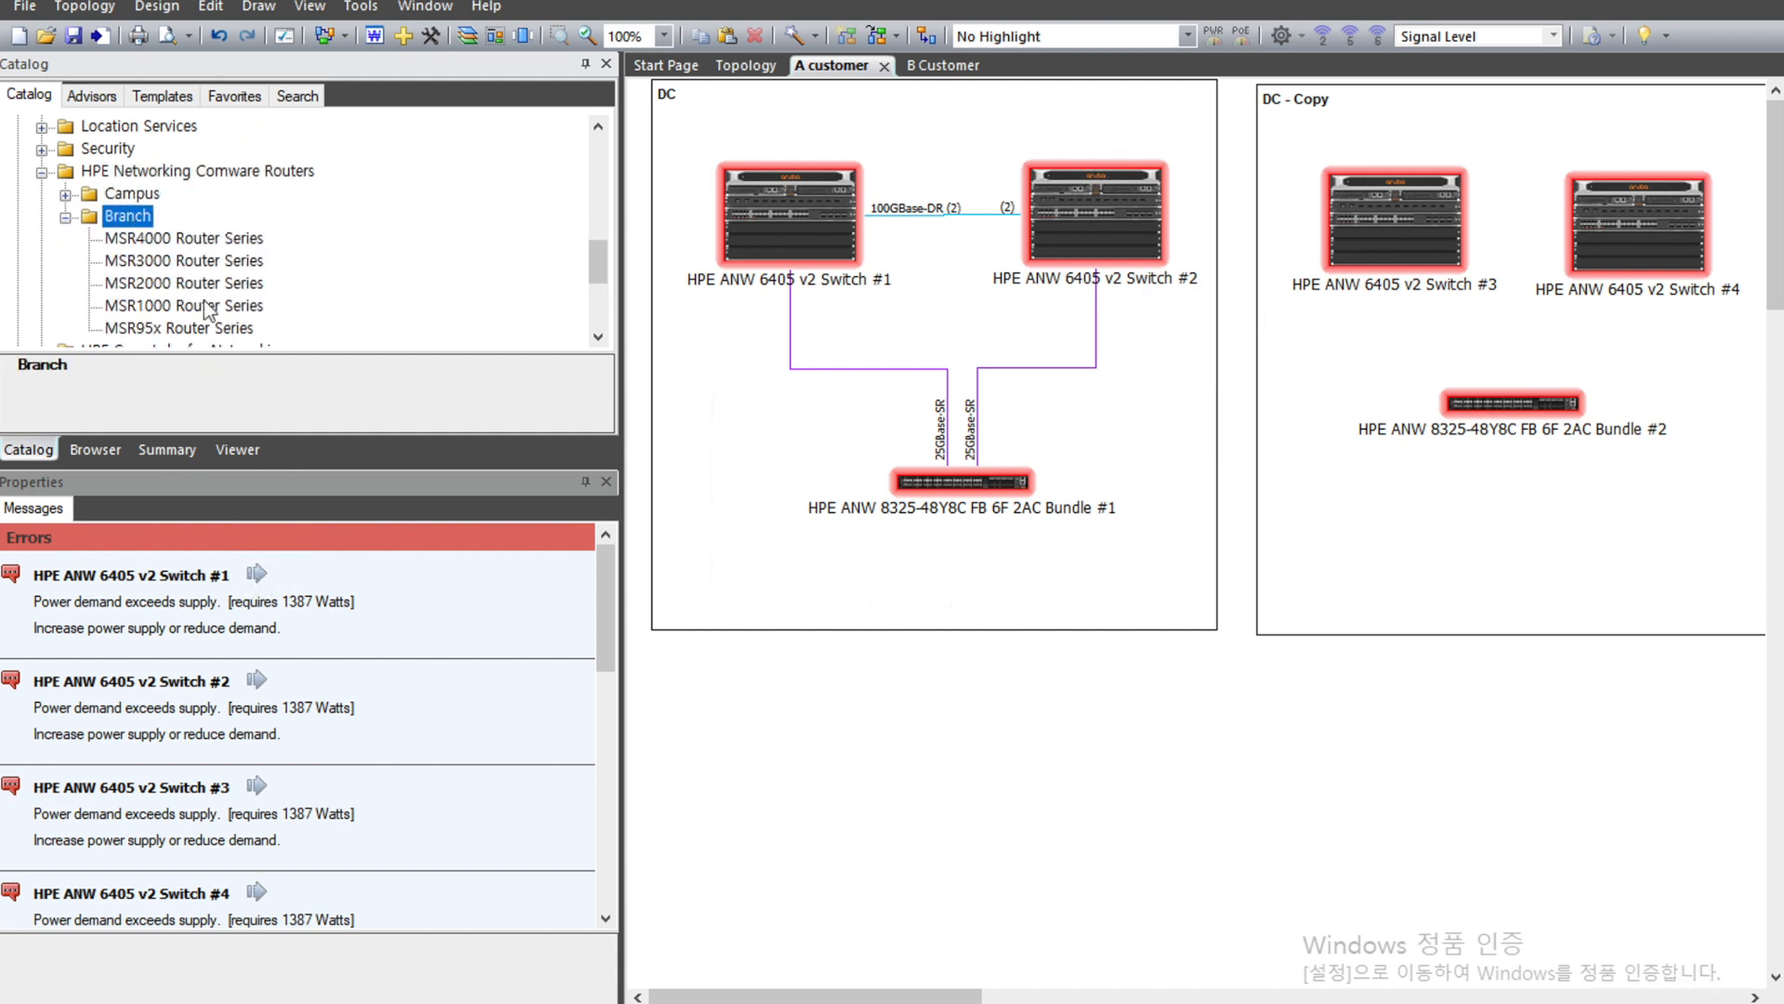
pyautogui.click(173, 264)
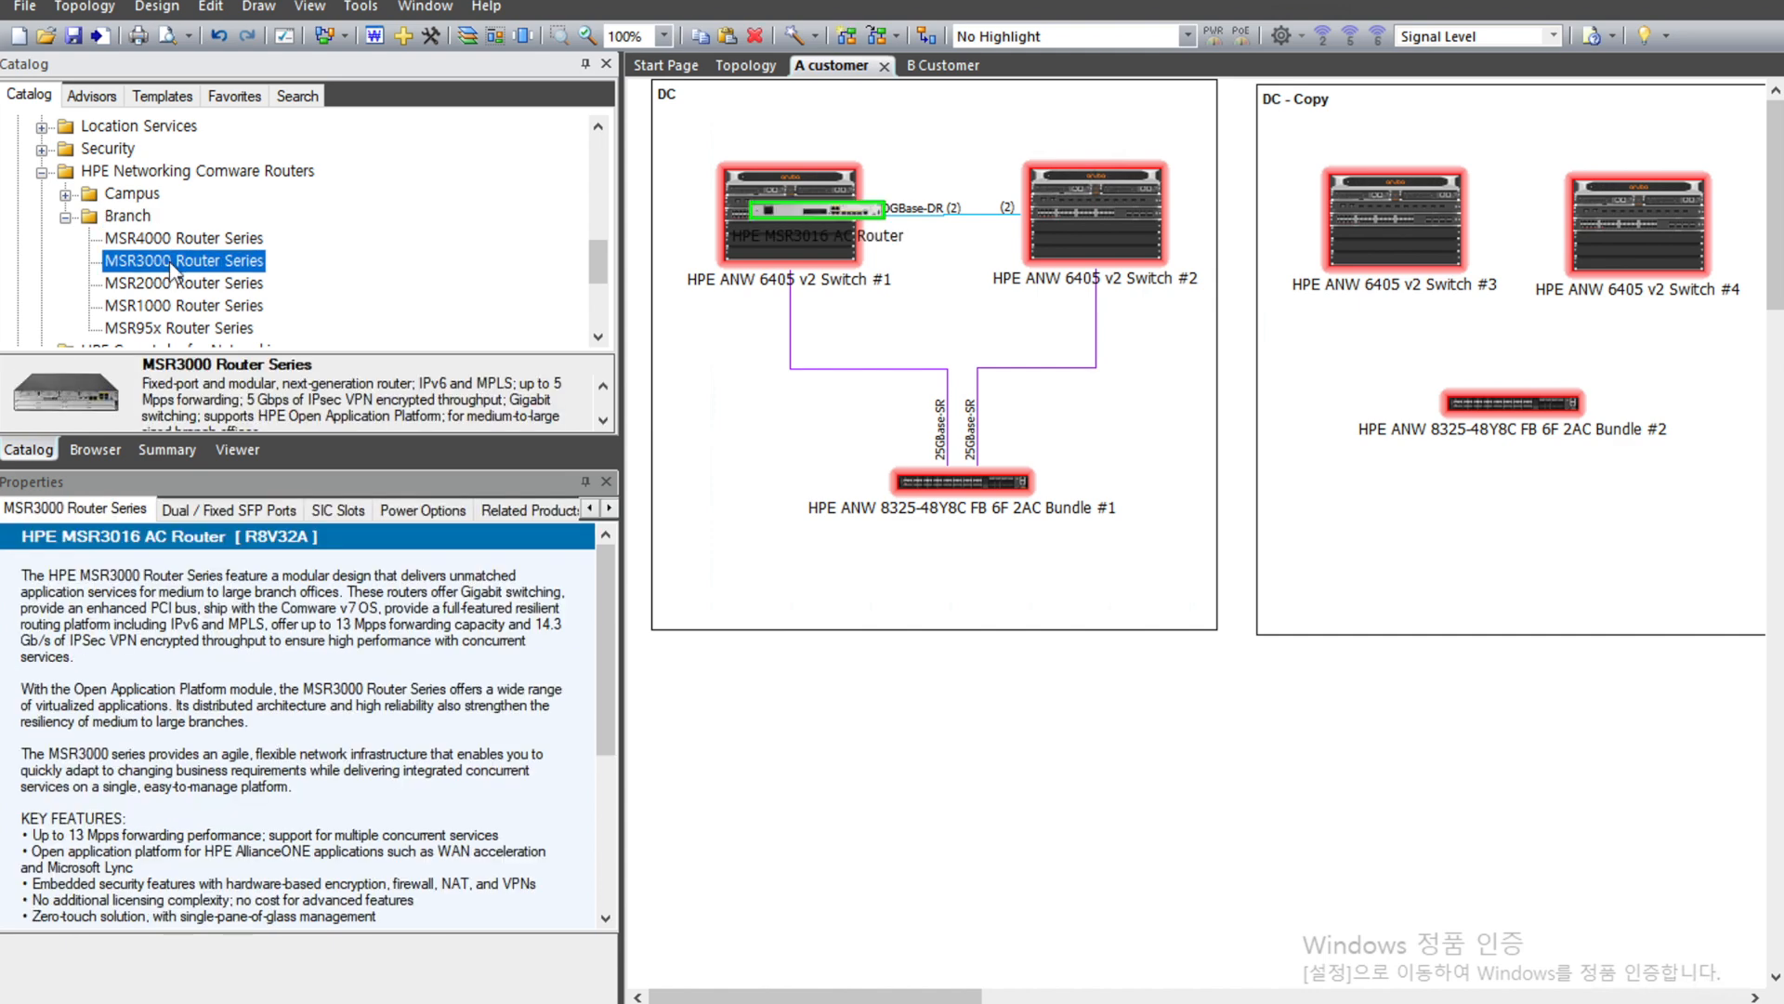
# Shift 6405 v2 Switch #1 down within DC and place the MSR3016 AC Router outside the groups, below DC - Copy.
pyautogui.moveTo(844, 273); pyautogui.dragTo(865, 304)
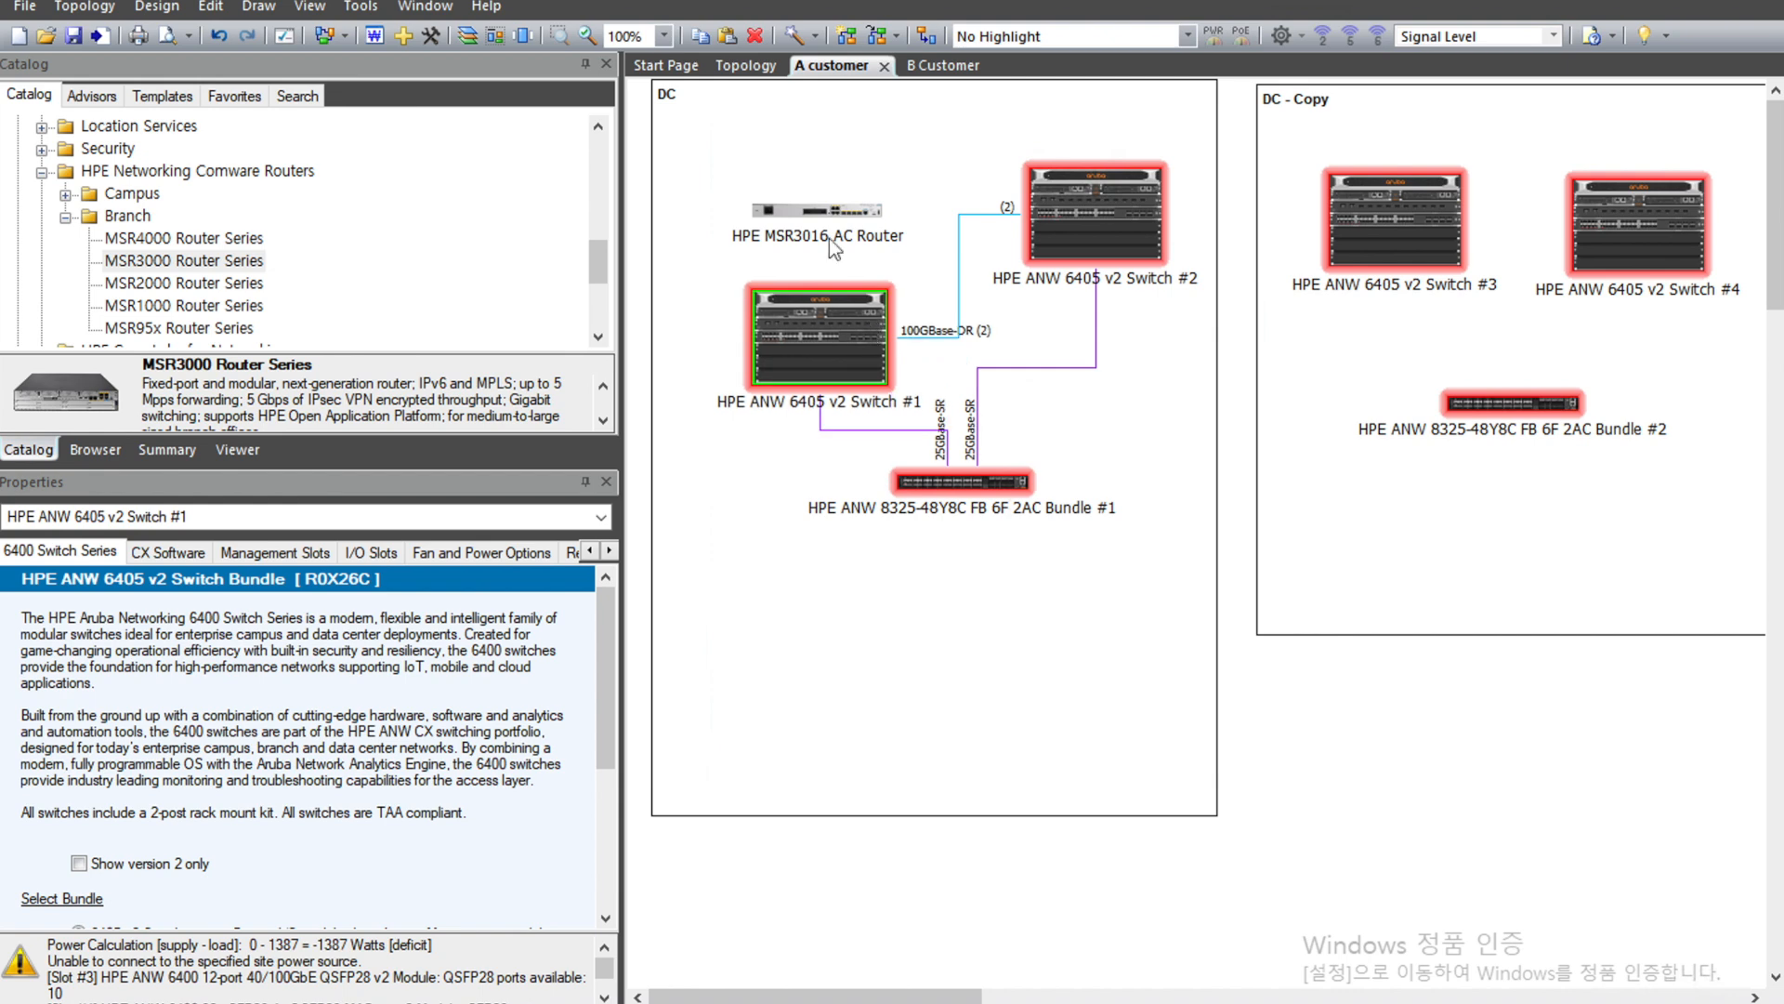
pyautogui.click(826, 211)
pyautogui.moveTo(825, 216); pyautogui.dragTo(1084, 664)
pyautogui.moveTo(1444, 736); pyautogui.dragTo(1448, 718)
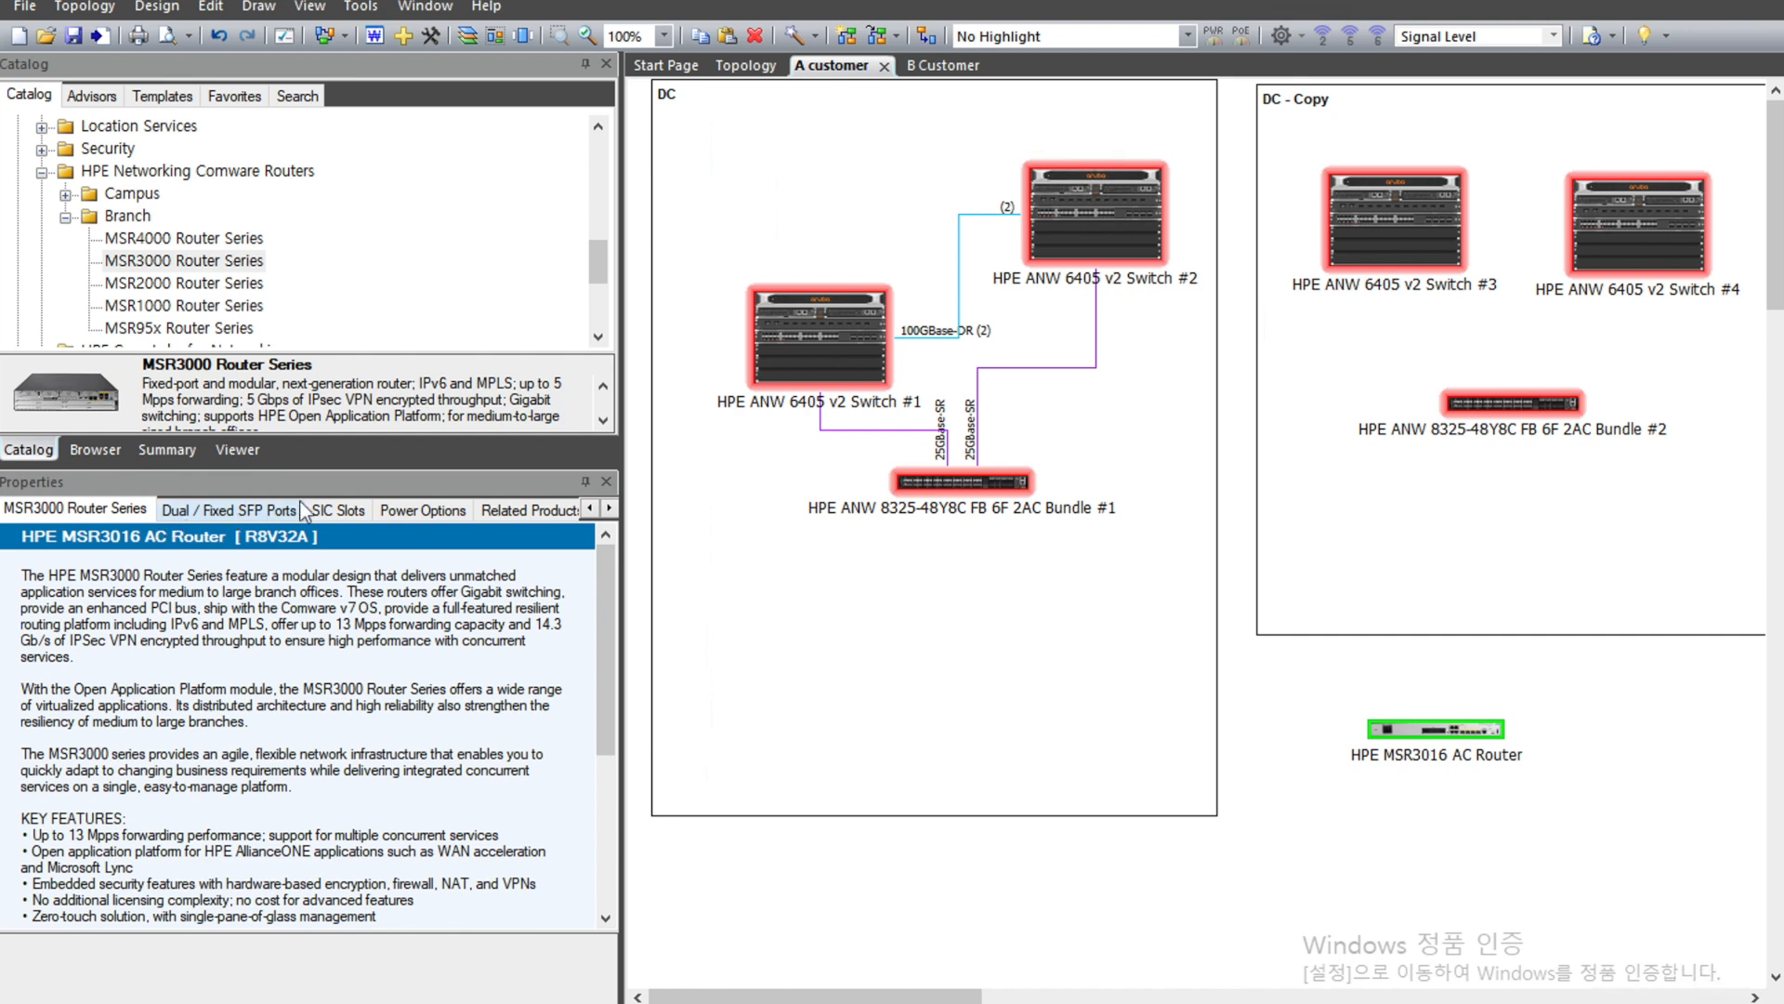
# Check which modules SIC Slot 1 of the MSR3016 AC Router offers, leaving the slot set to None.
pyautogui.click(337, 511)
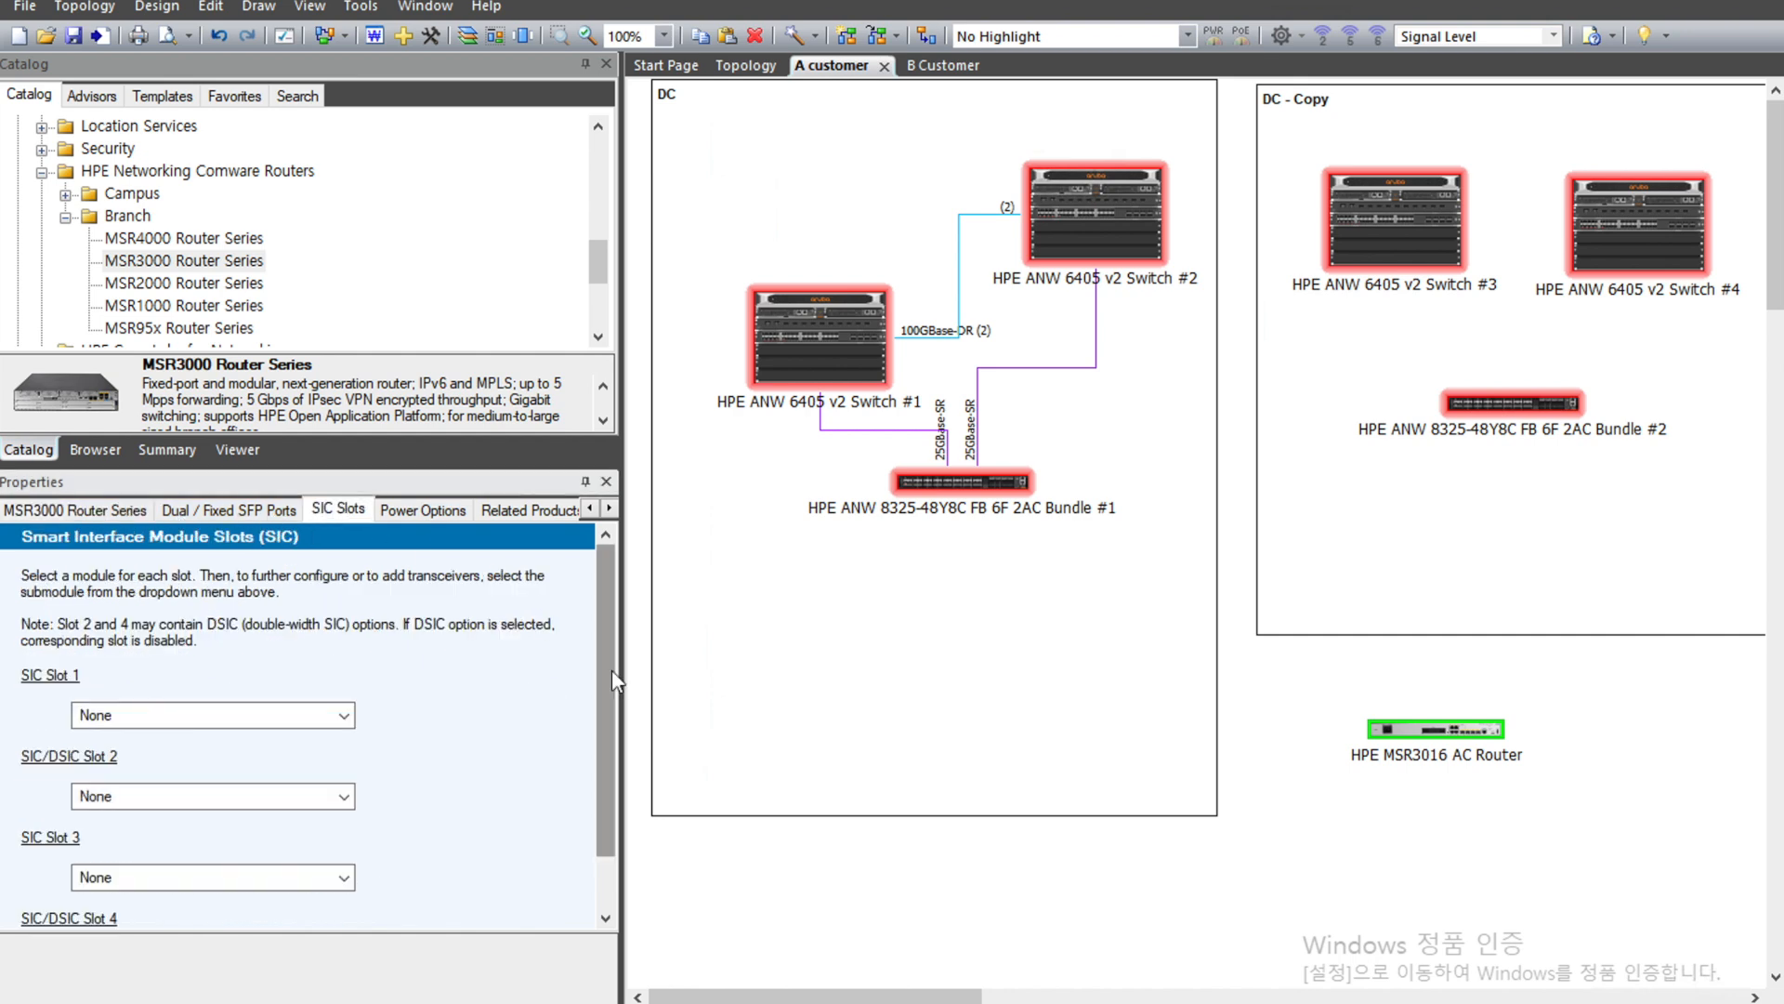
pyautogui.scroll(-1, 179, 669)
pyautogui.click(193, 636)
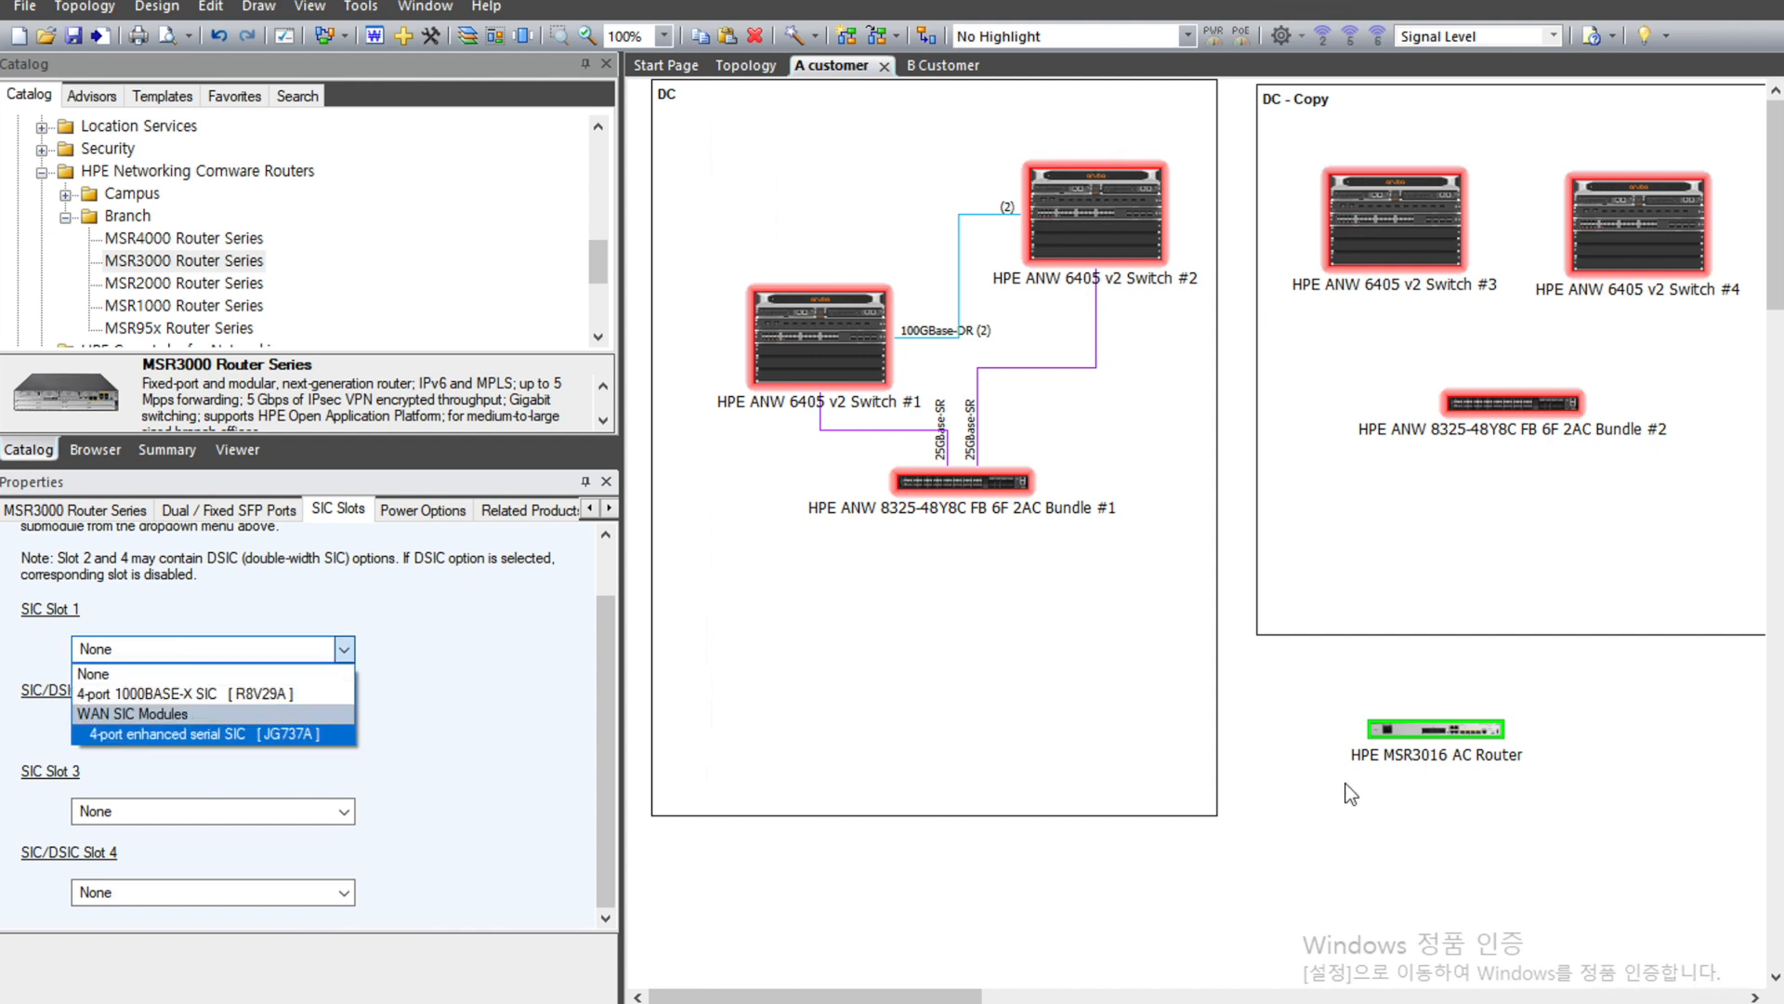
pyautogui.click(1422, 755)
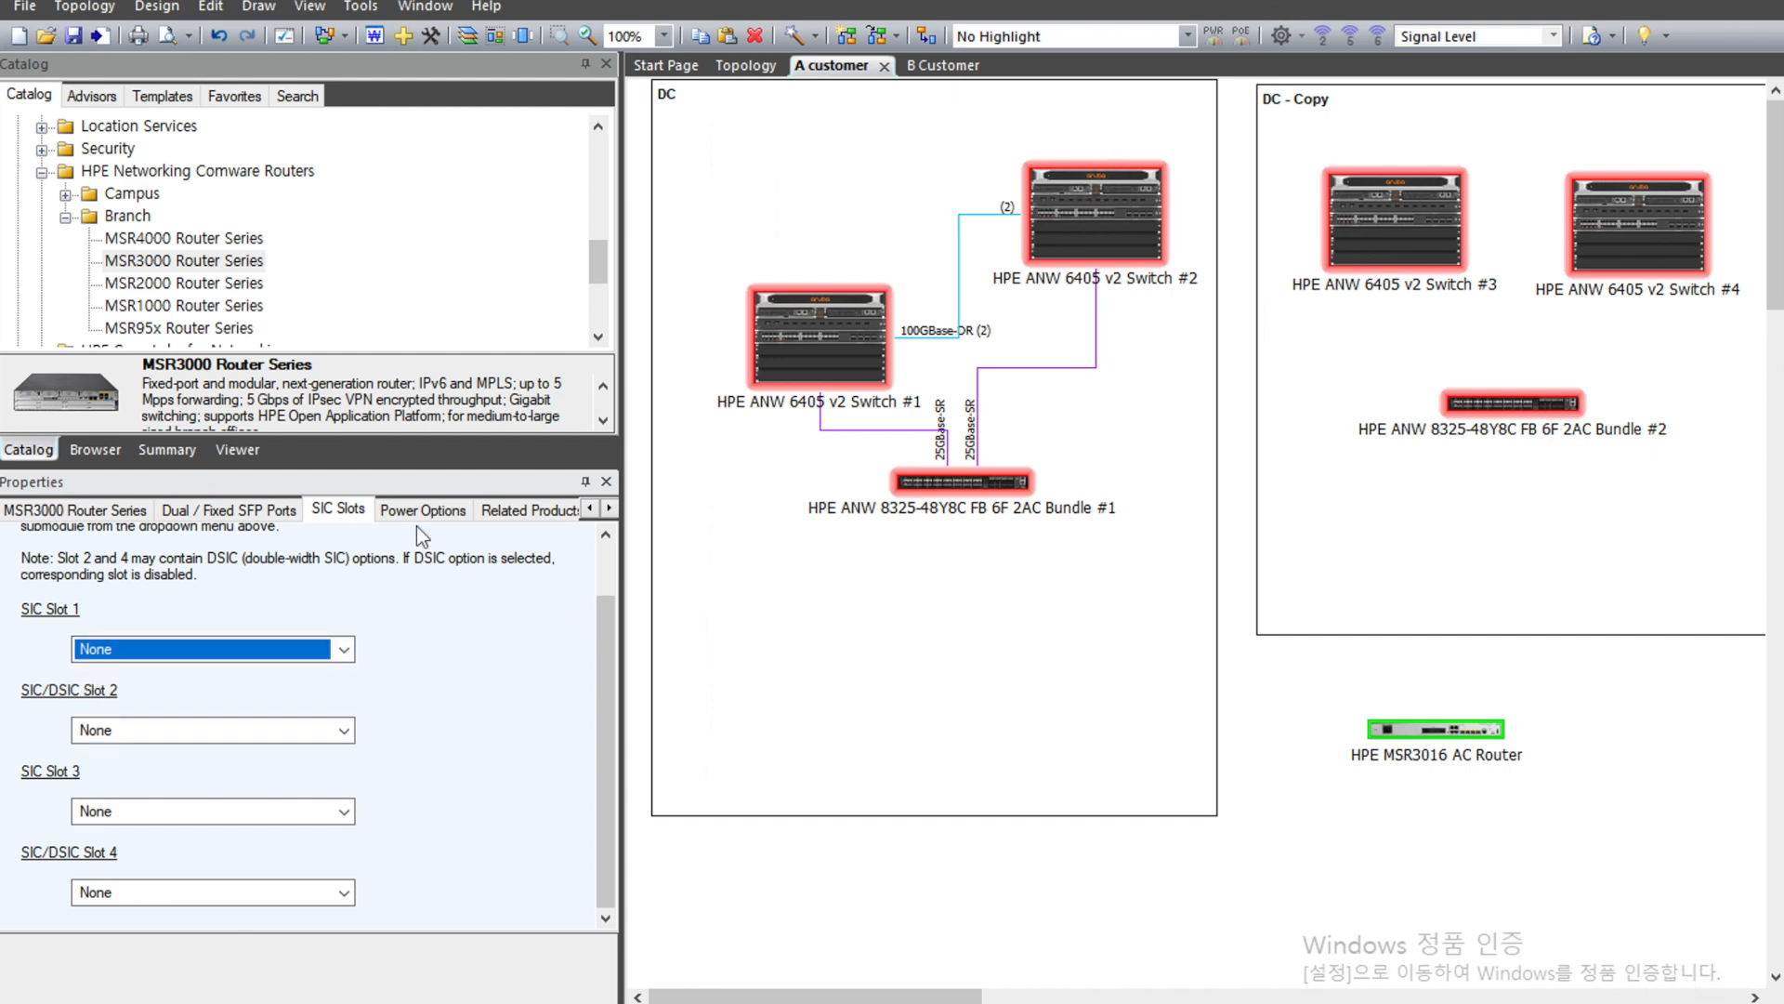
pyautogui.click(251, 650)
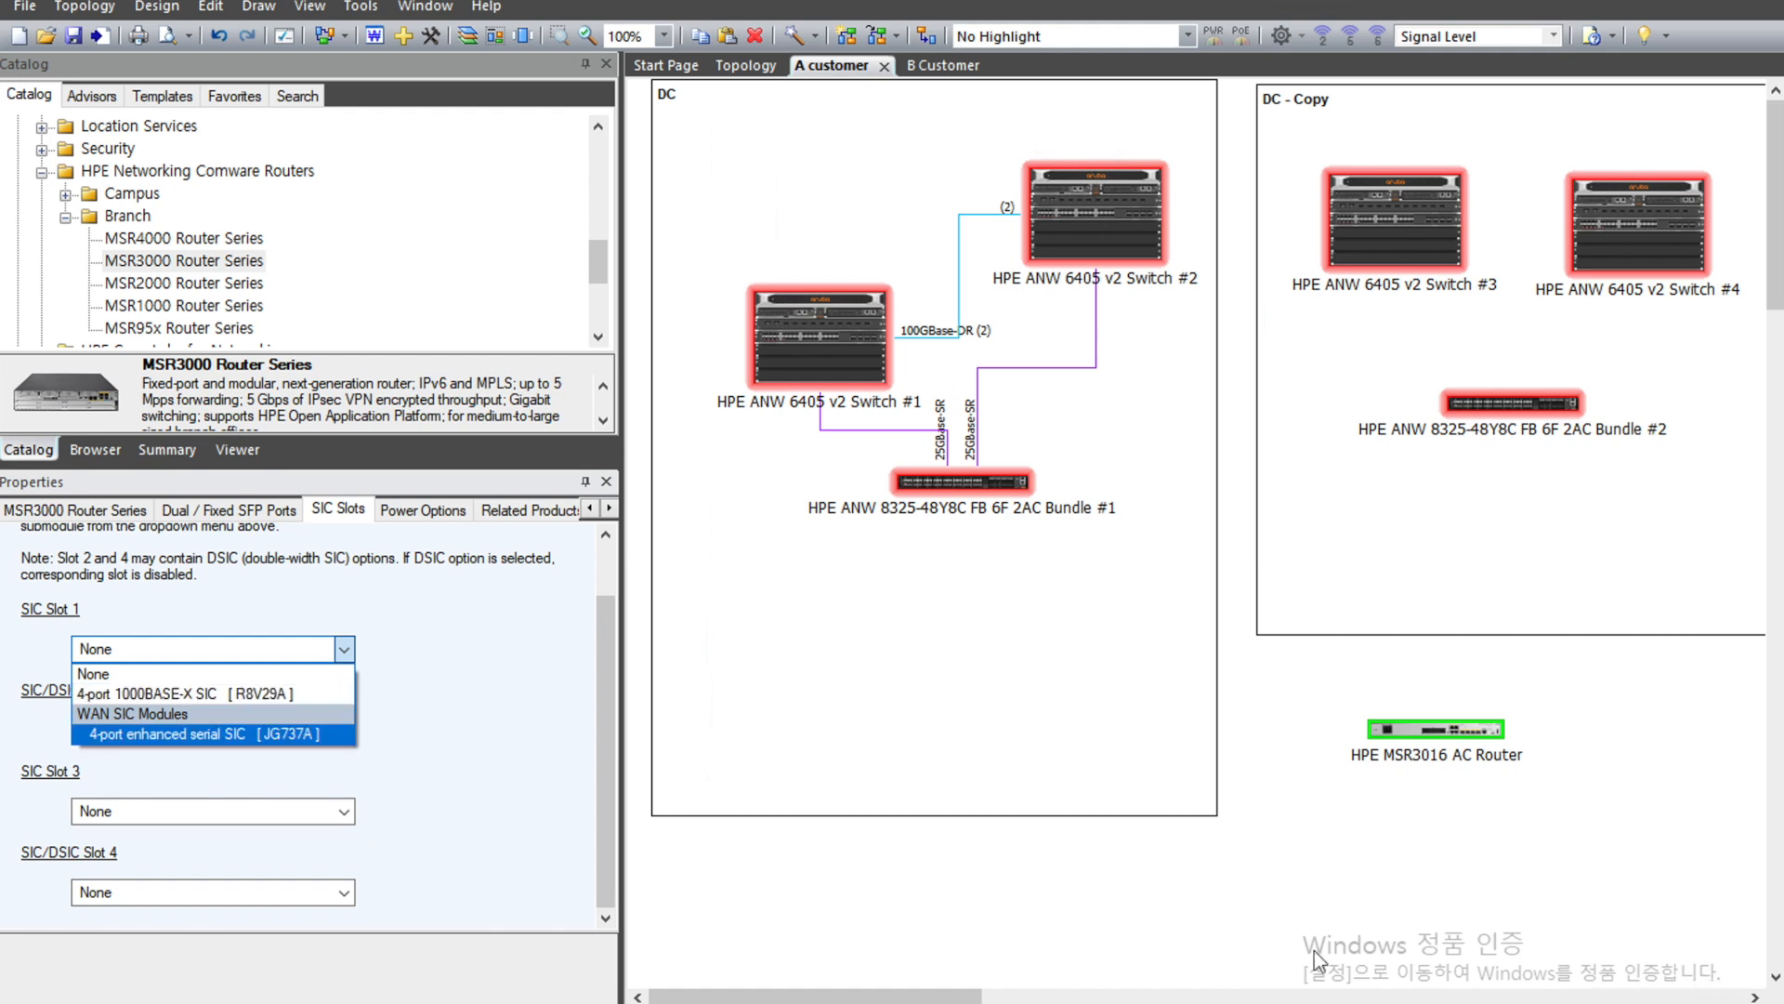
pyautogui.click(1418, 834)
pyautogui.click(1426, 823)
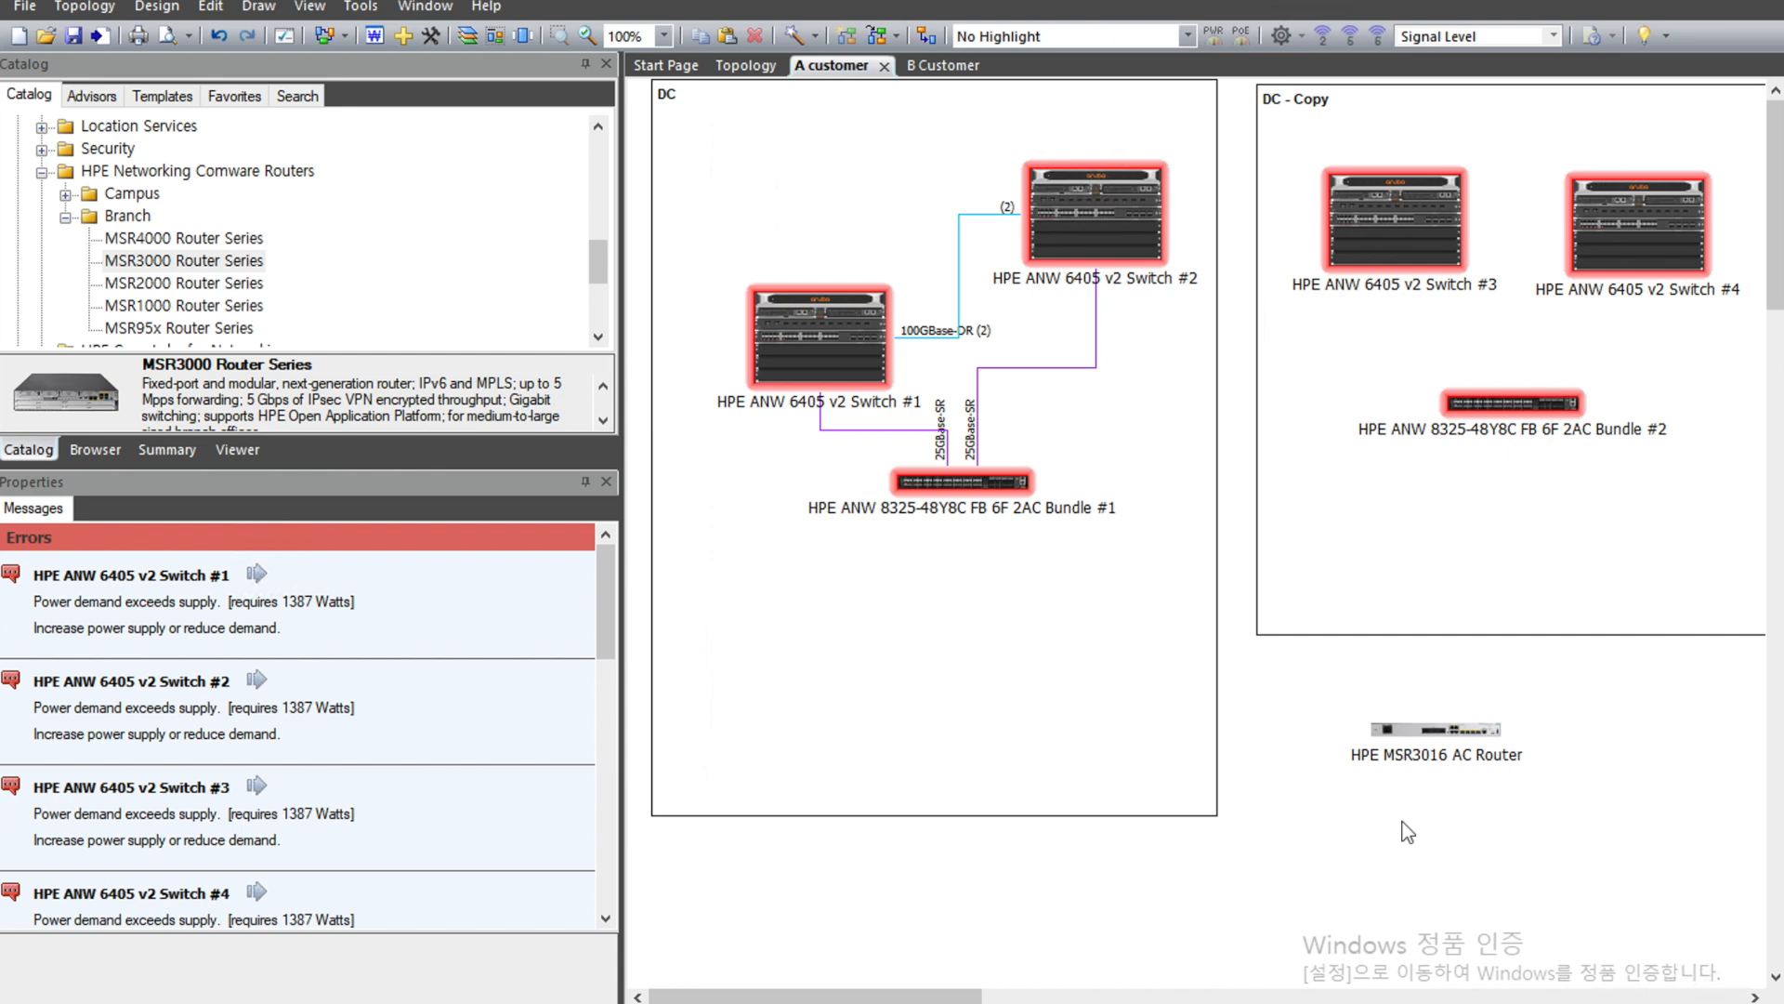
# Move the MSR3016 AC Router closer beneath the lower-left corner of the DC - Copy group.
pyautogui.click(1443, 734)
pyautogui.moveTo(1443, 734); pyautogui.dragTo(1357, 697)
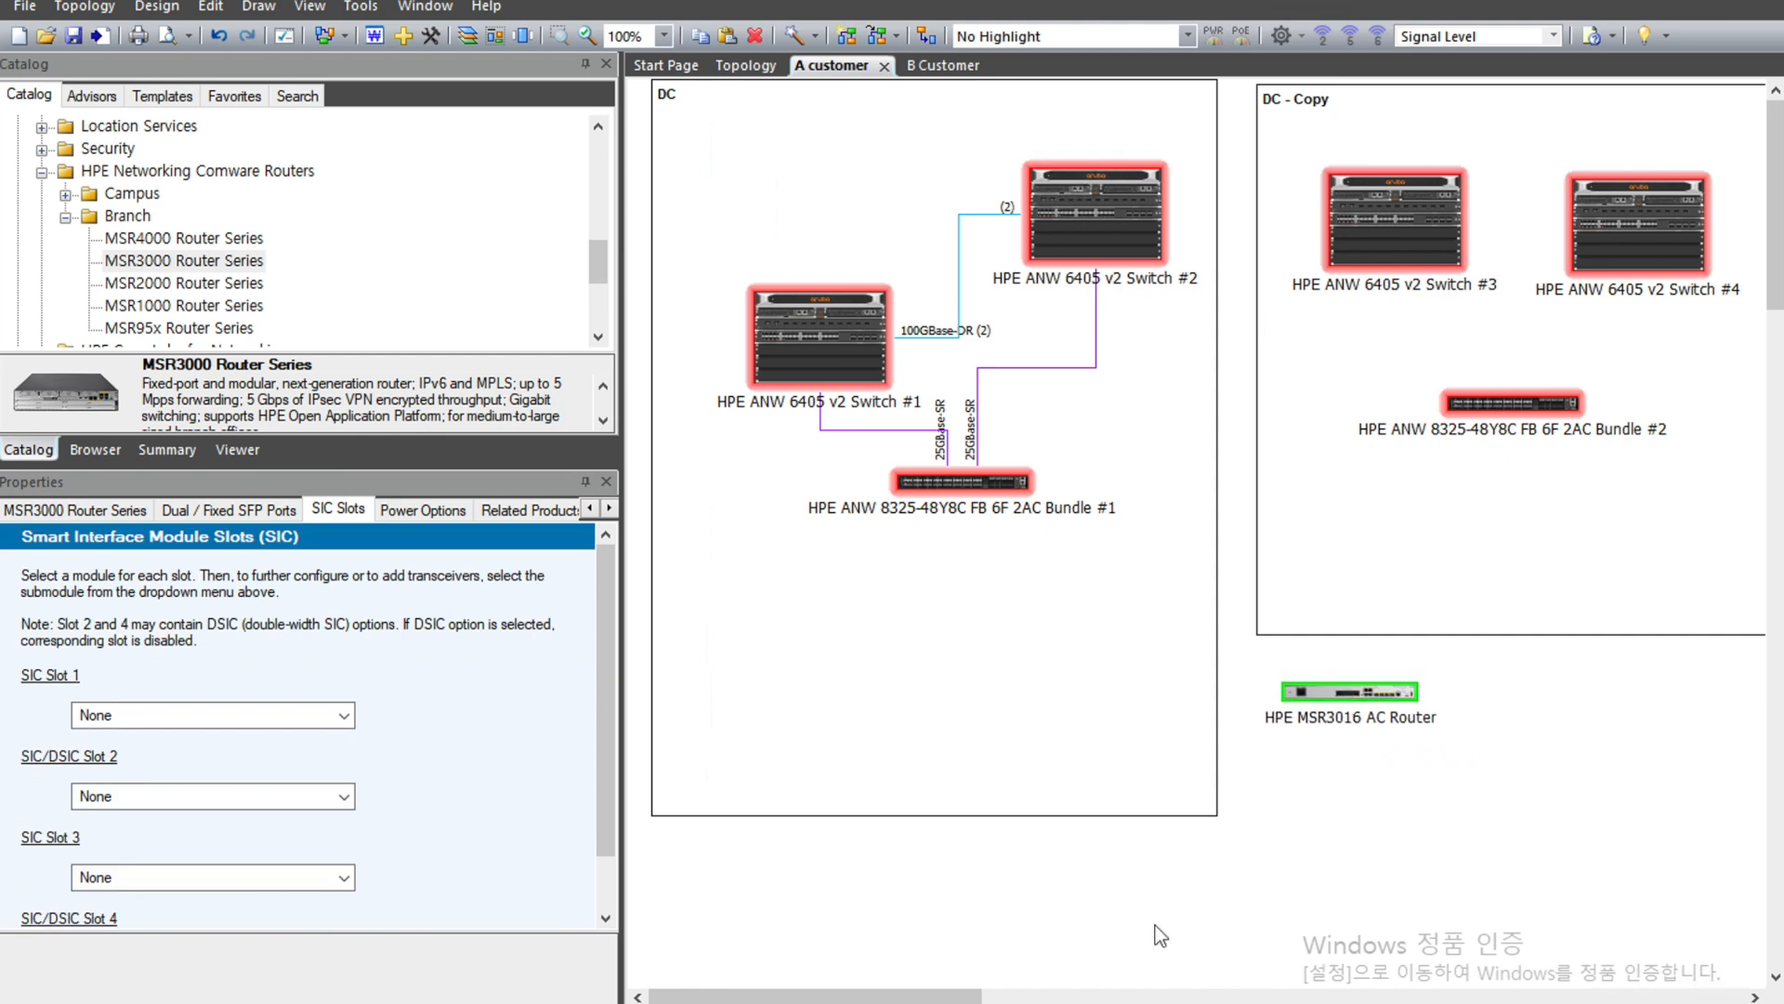